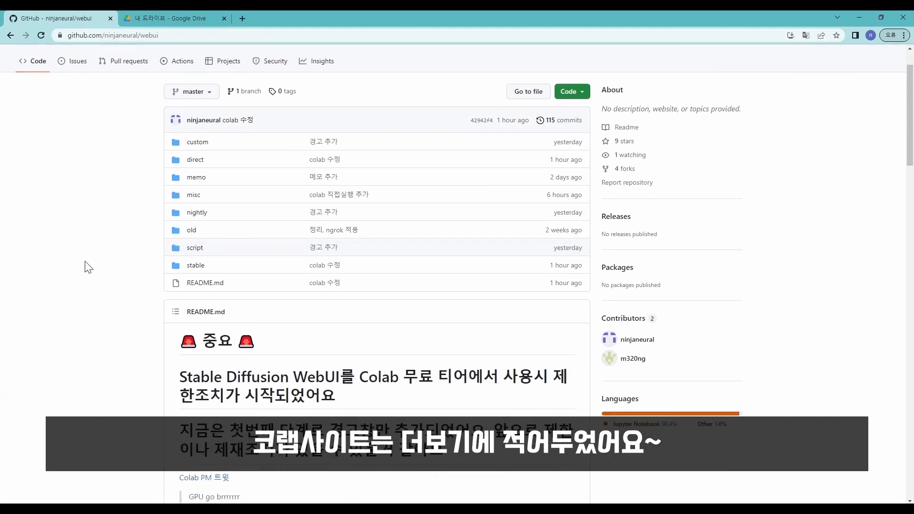
Step: Find the mix-pro-v4 model in the README's Colab list and open its notebook in Colab
scroll(85, 266, down, 5)
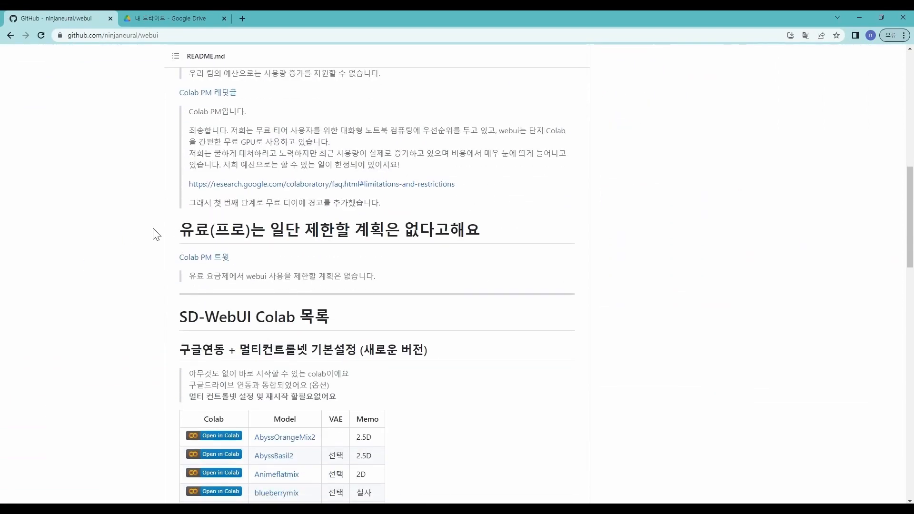
scroll(141, 251, down, 9)
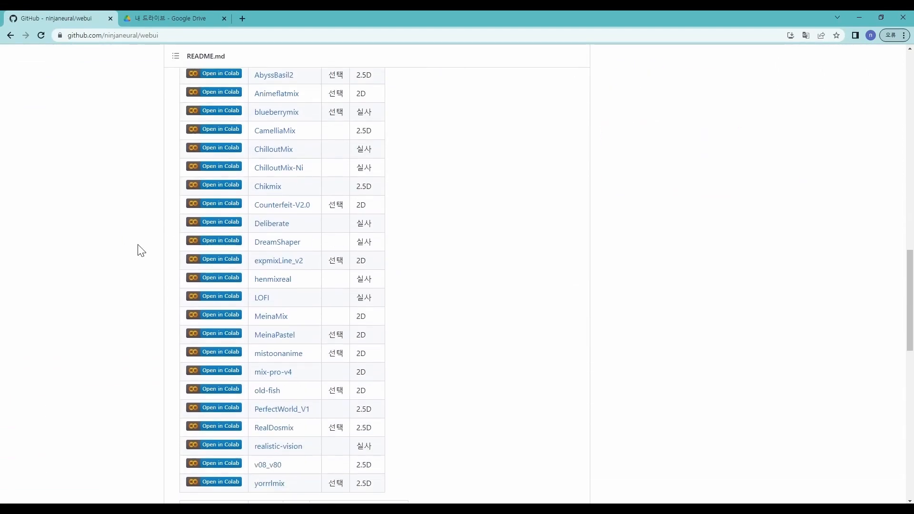
click(218, 324)
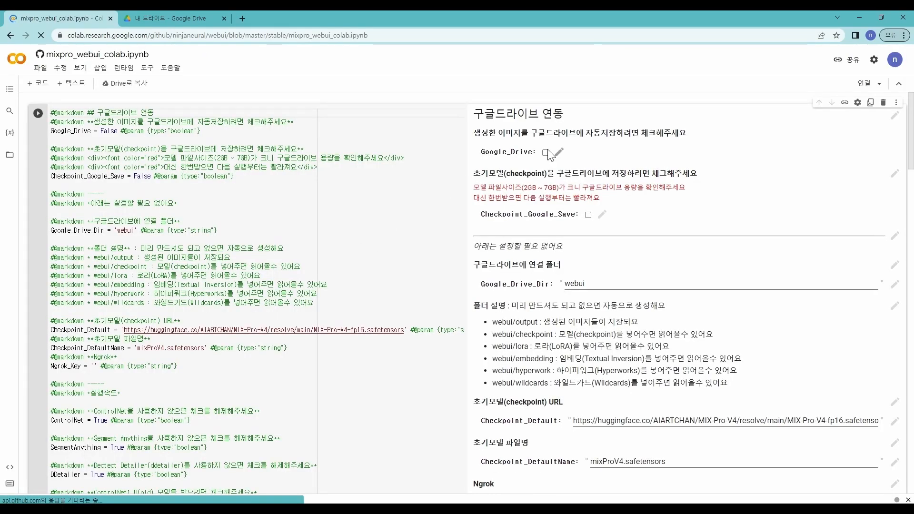
Step: Enable the Google_Drive option and run the notebook cell, accepting the non-Google author warning and the robot check
click(545, 153)
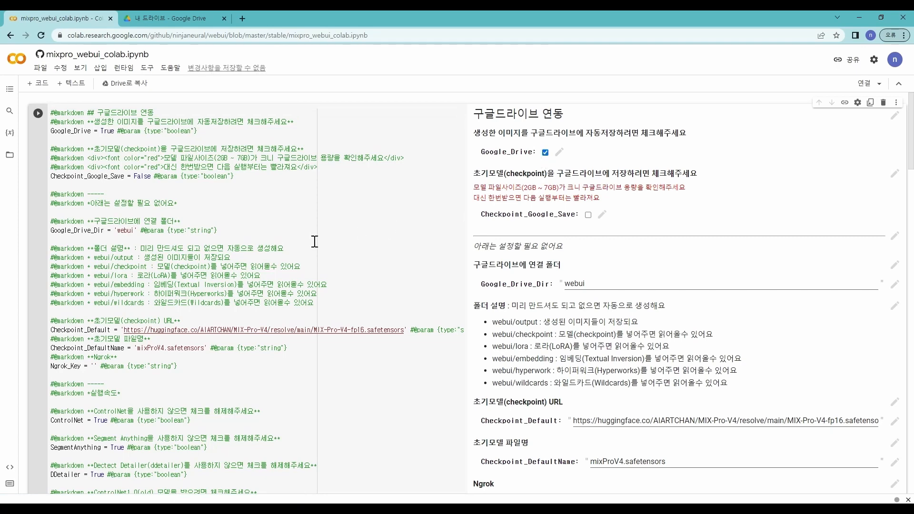
click(34, 115)
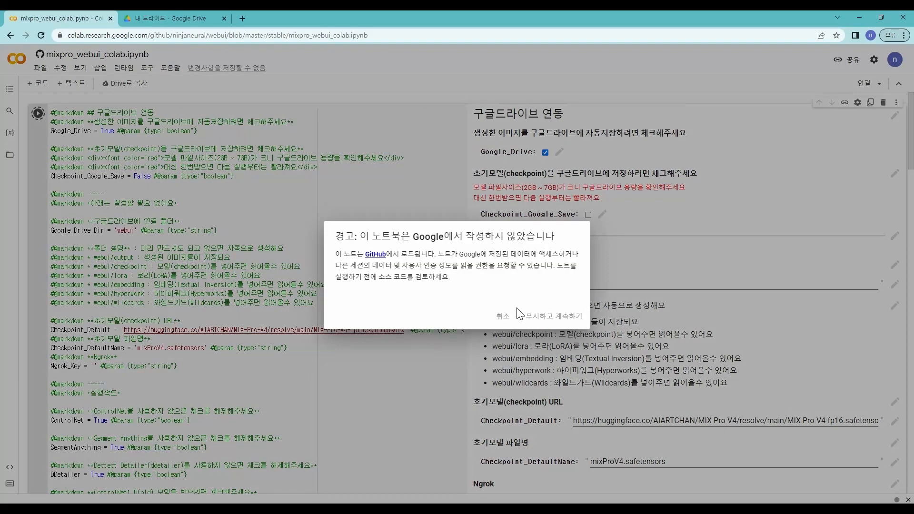
click(545, 318)
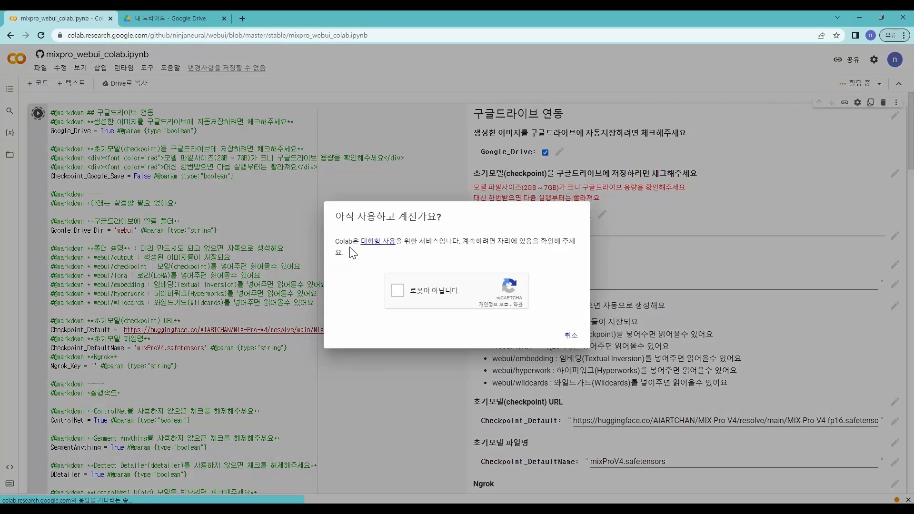
click(398, 290)
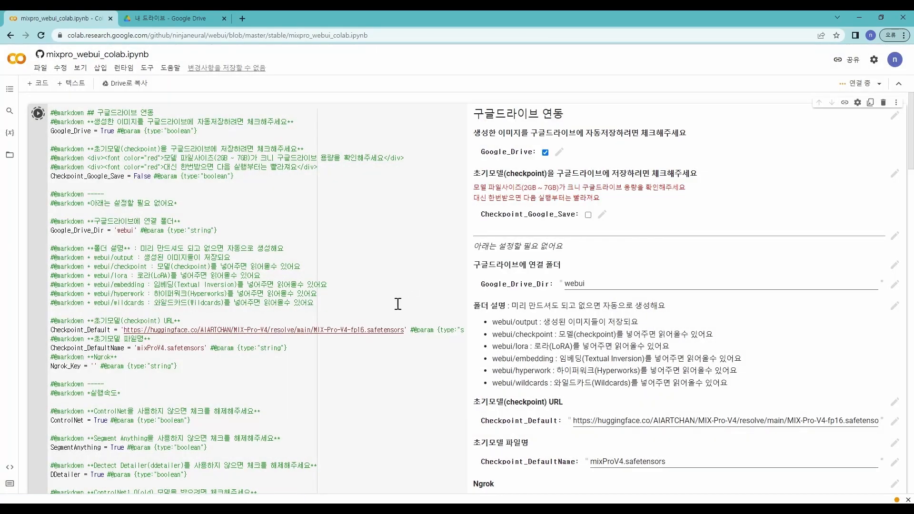
Step: Connect the notebook to Google Drive by choosing the Google account and allowing the requested access
scroll(336, 322, down, 15)
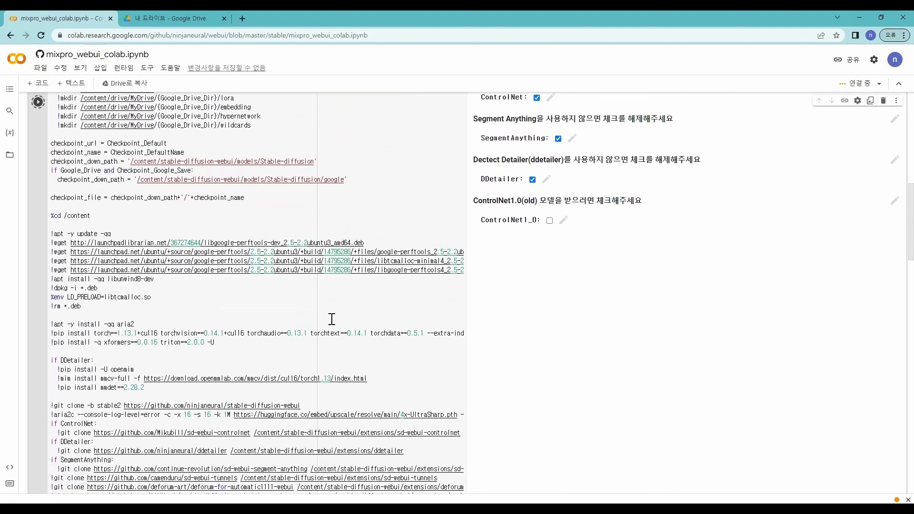
scroll(323, 324, down, 20)
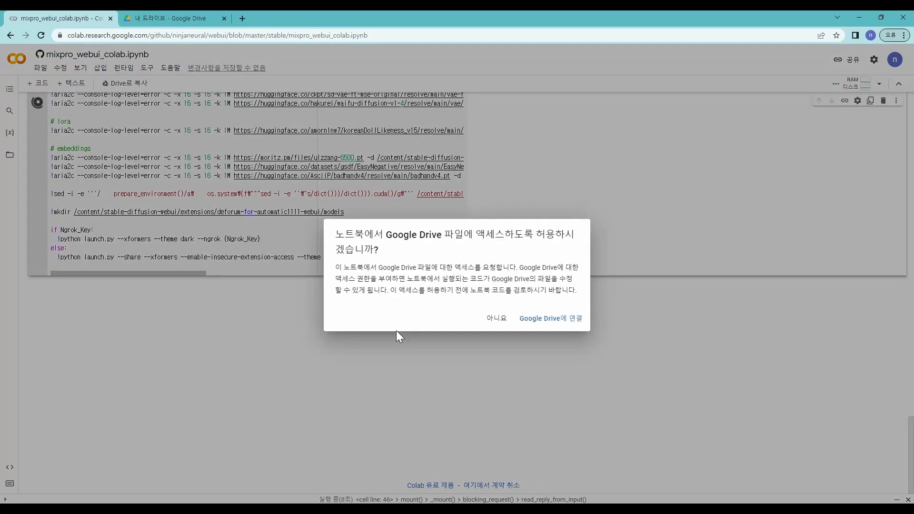
click(545, 318)
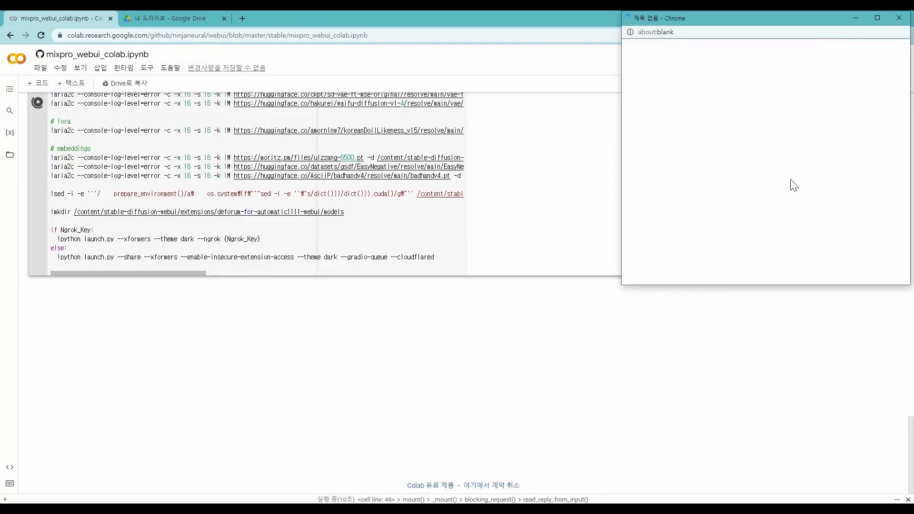
click(723, 164)
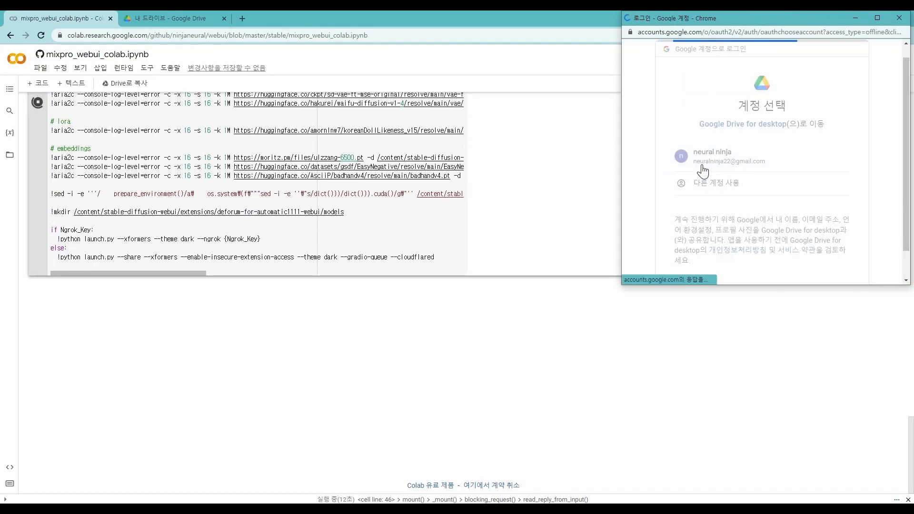
scroll(747, 186, down, 10)
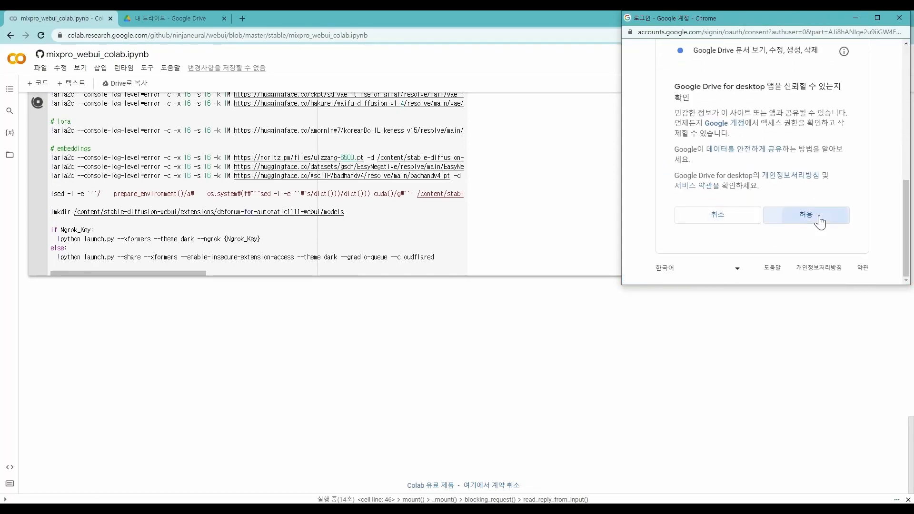
click(817, 218)
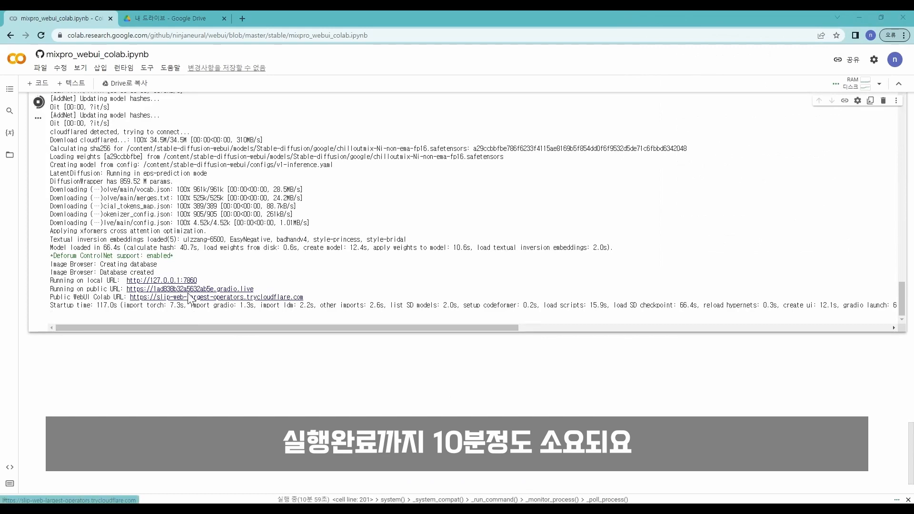
Step: Open the WebUI from its public gradio.live link and load the mixProV4.safetensors checkpoint with the kl-f8-anime2.ckpt VAE
click(183, 289)
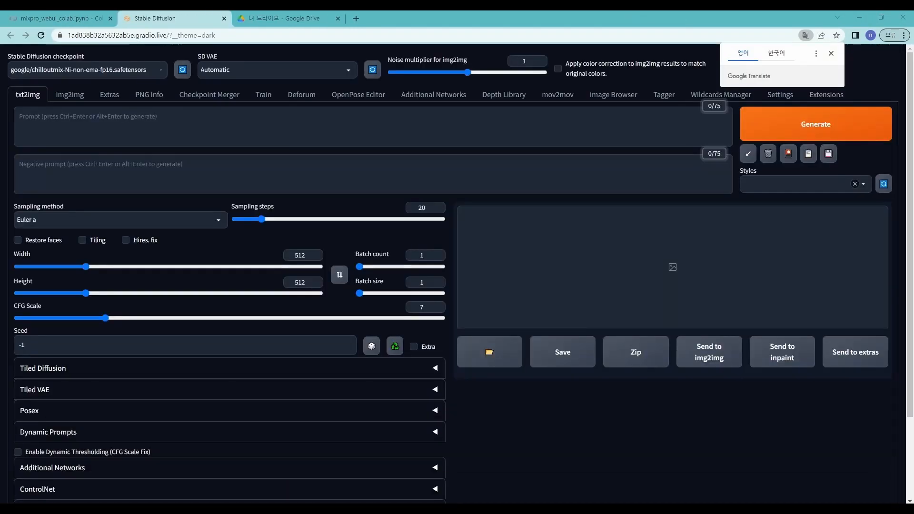
click(831, 54)
click(107, 65)
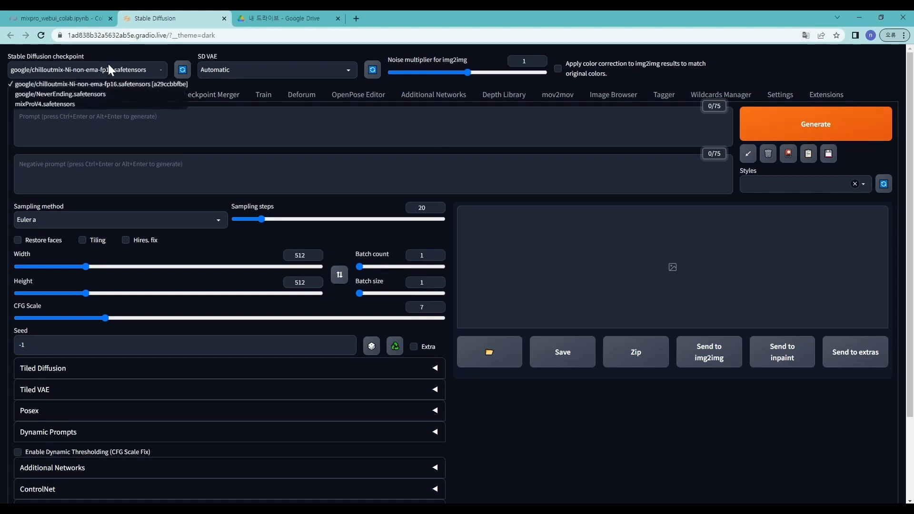
click(72, 105)
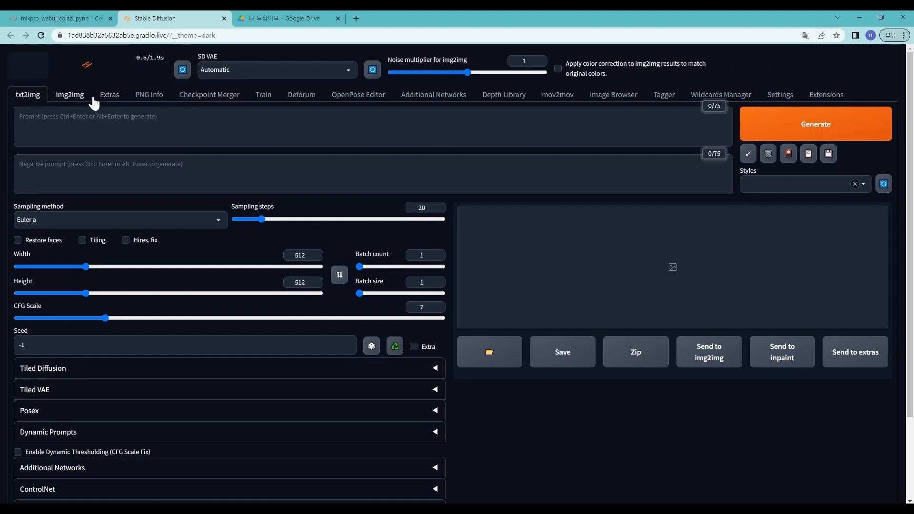
click(223, 73)
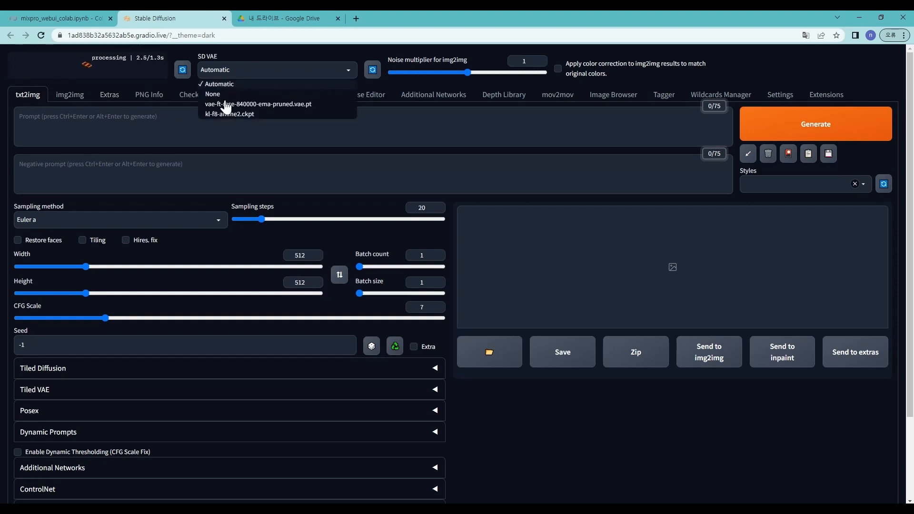
click(225, 114)
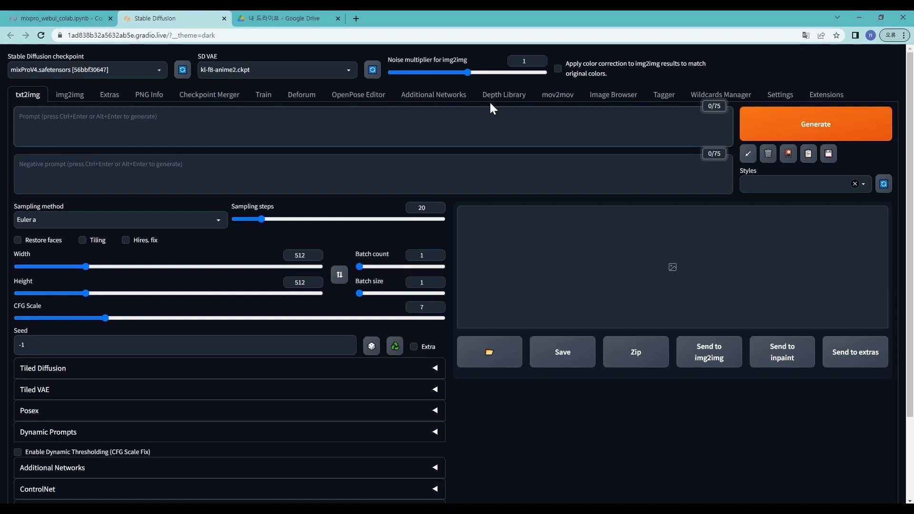
Step: Compare the mov2mov page's layout with the prompt and generation settings of img2img
click(548, 96)
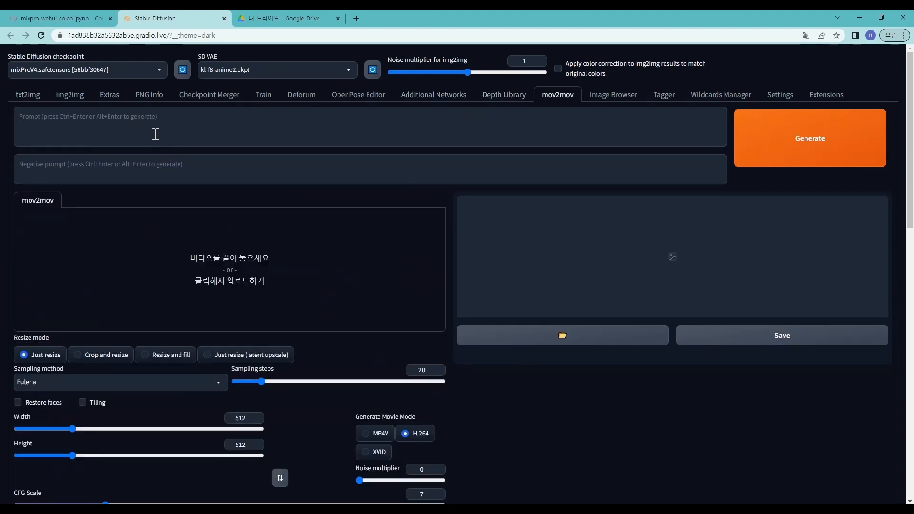
click(182, 129)
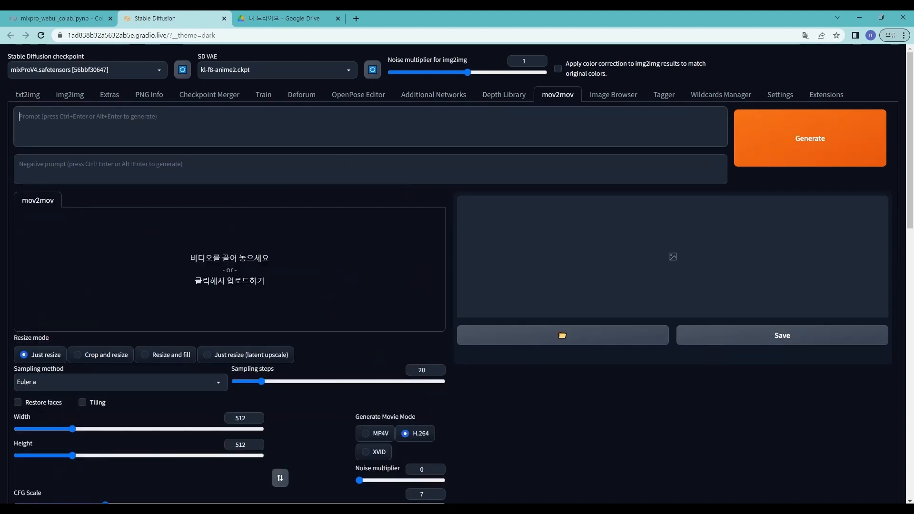
click(69, 95)
scroll(251, 363, down, 8)
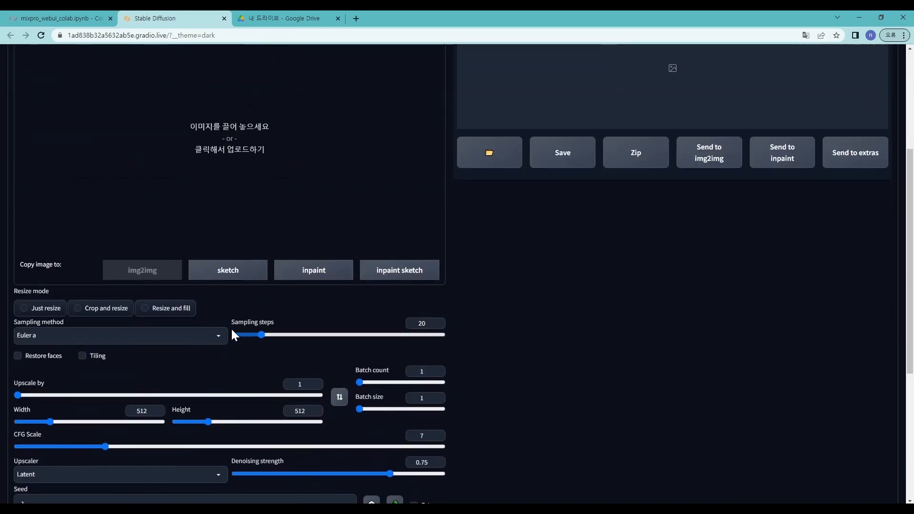
scroll(214, 285, up, 8)
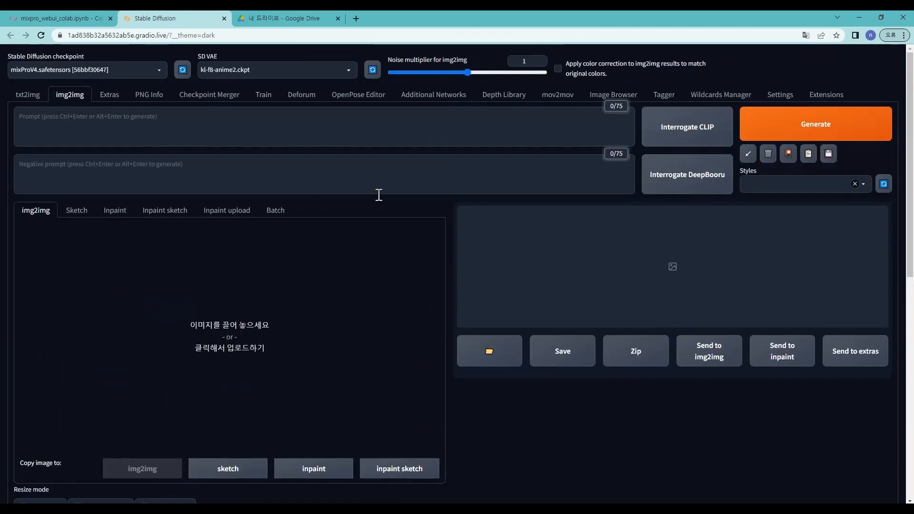
Step: Enter "(masterpiece,best quality:1.2), highres, 4k, clearly, complex detail, girl,solo" as the mov2mov prompt
click(556, 97)
click(384, 129)
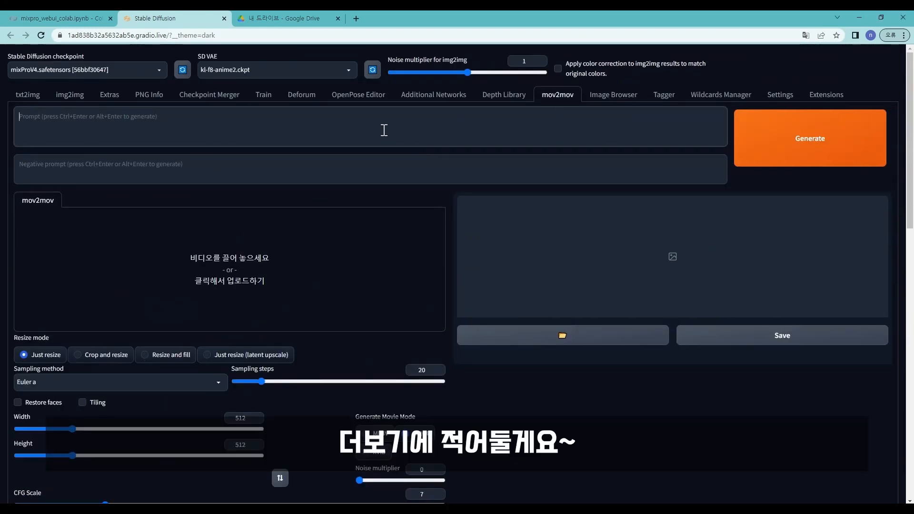
text((masterpiece,best quality:1.2), highres, 4k, clearly, complex detail, girl,solo)
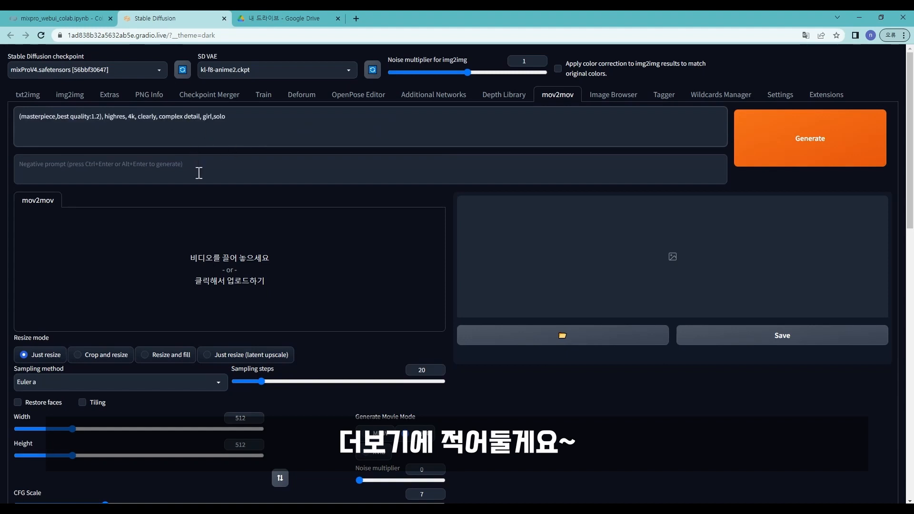
Step: Enter "(worst quality, low quality:1.2), EasyNegative, badhandv4, Makeup" as the mov2mov negative prompt
click(233, 164)
text((worst quality, low quality:1.2), EasyNegative, badhandv4, Makeup)
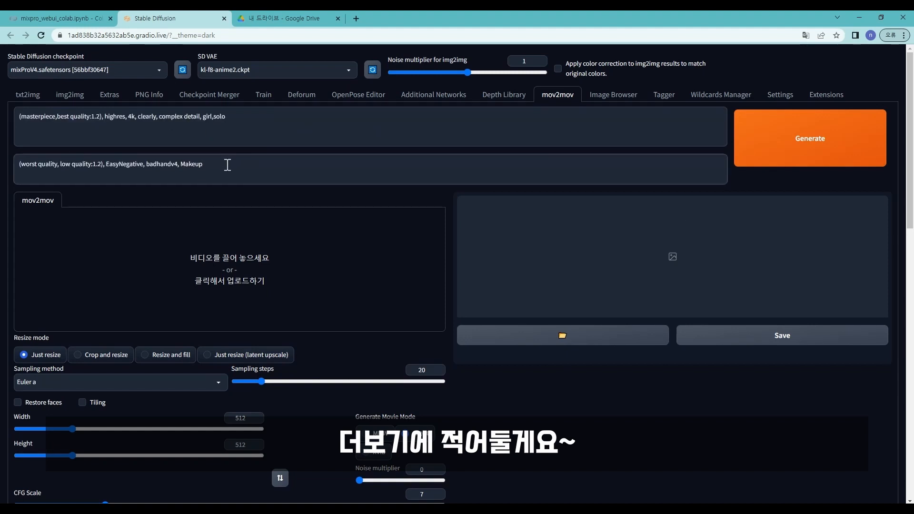
click(246, 133)
click(252, 169)
click(257, 134)
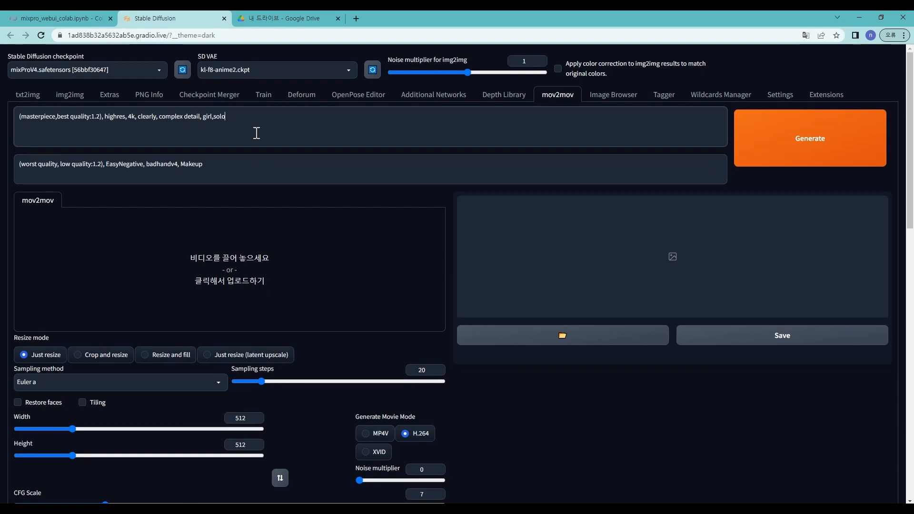
Step: Insert the samdoesartsSamYang_offsetRightFilesize LoRA tag in img2img and move it to the end of the mov2mov prompt
click(71, 99)
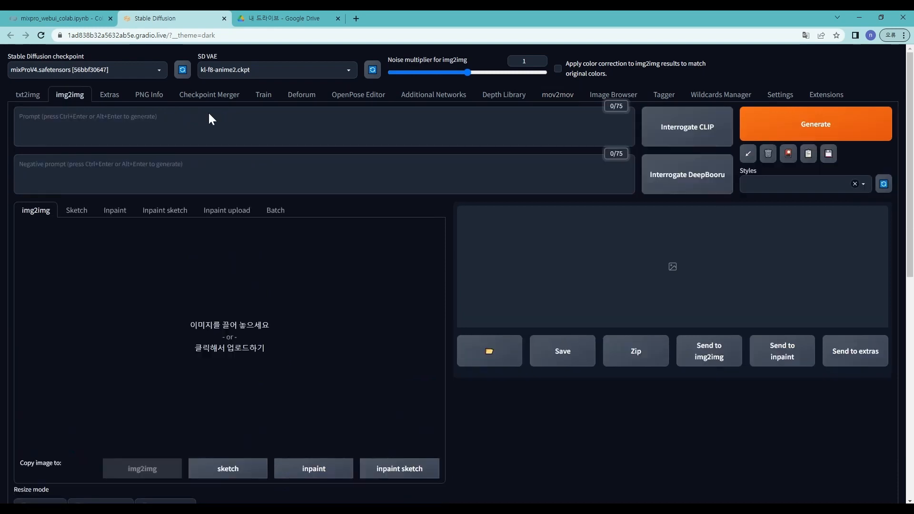
click(787, 156)
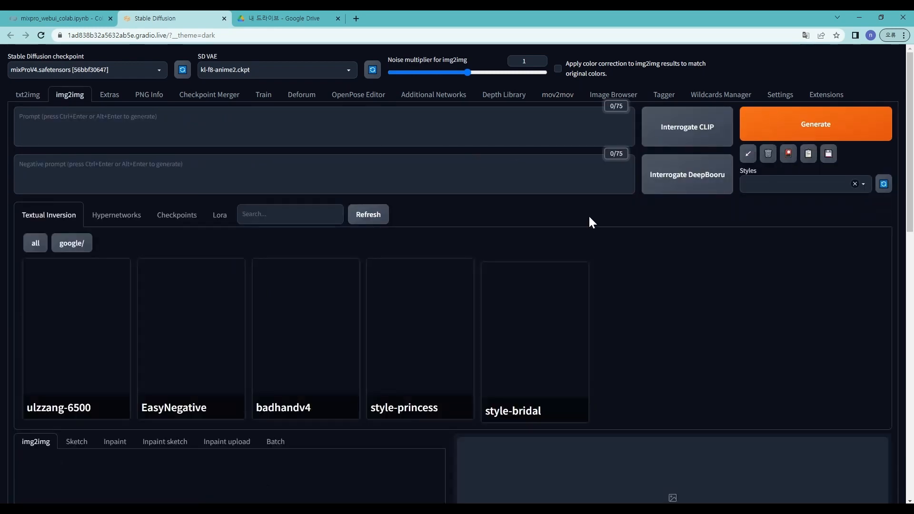
click(219, 215)
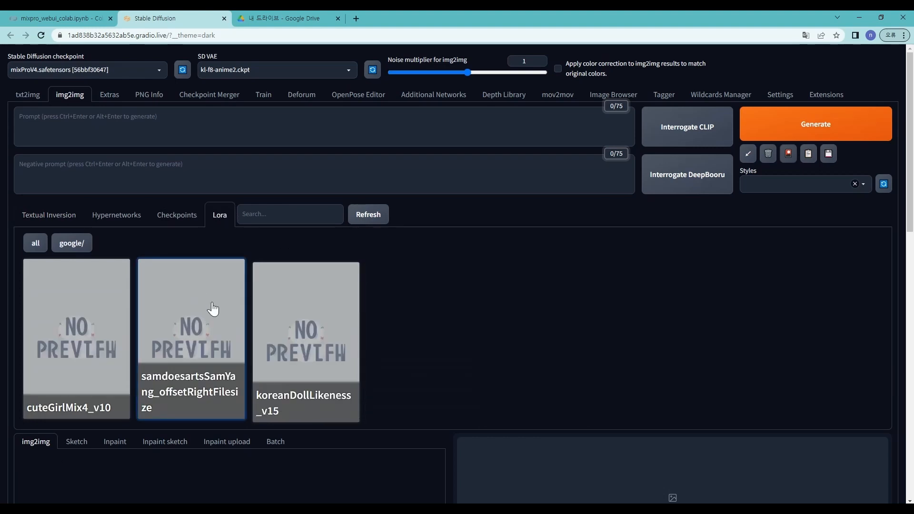
click(202, 352)
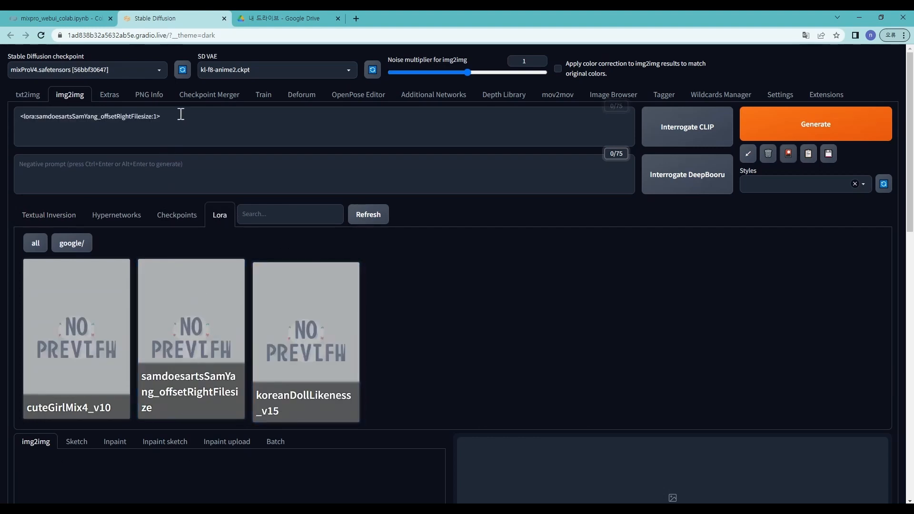
drag(181, 117, 3, 129)
key(ctrl+c)
key(BackSpace)
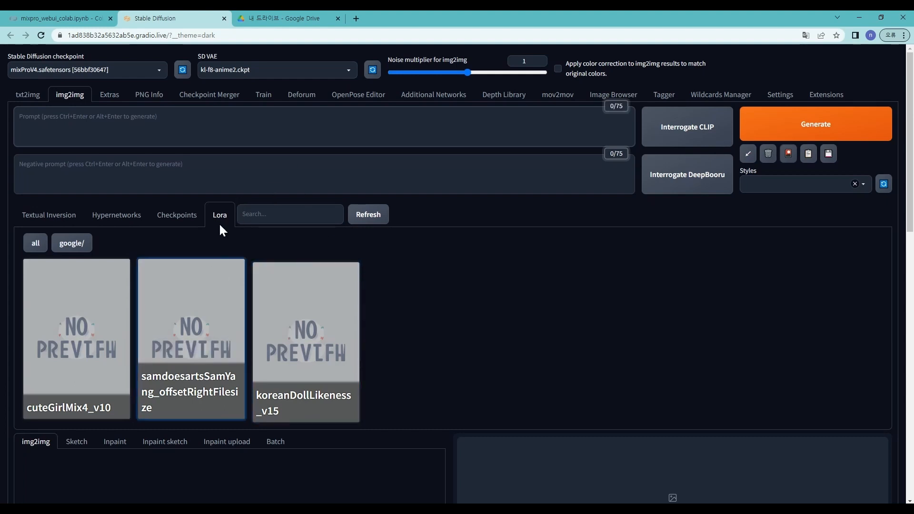
click(546, 100)
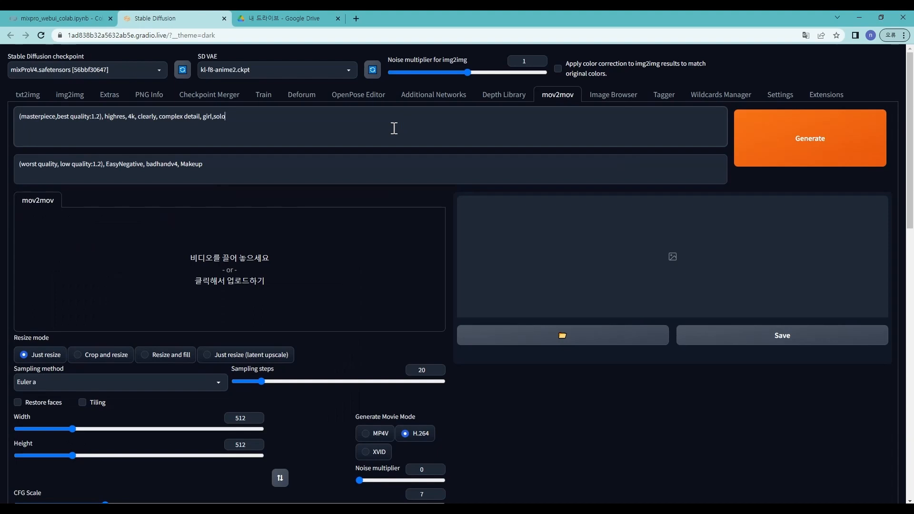
key(ctrl+v)
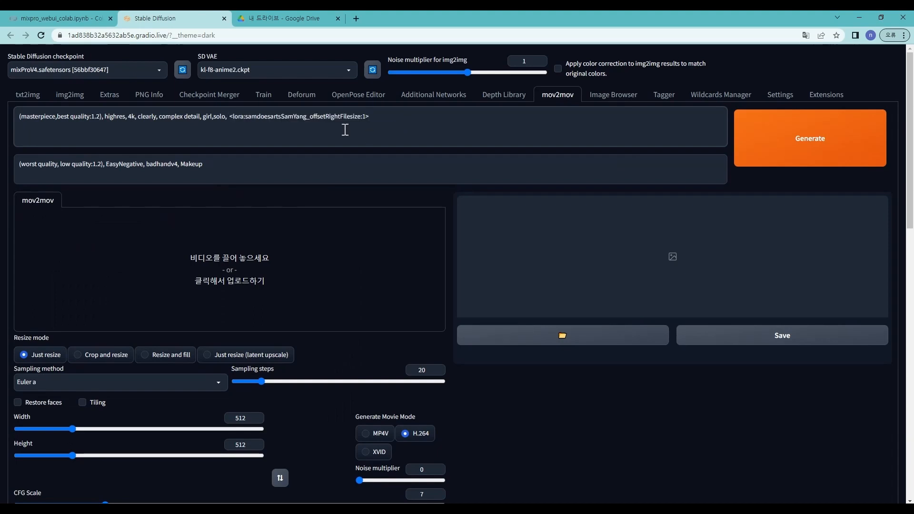
Step: View the SamDoesArts (Sam Yang) Style LoRA page on Civitai in a new browser tab
click(356, 18)
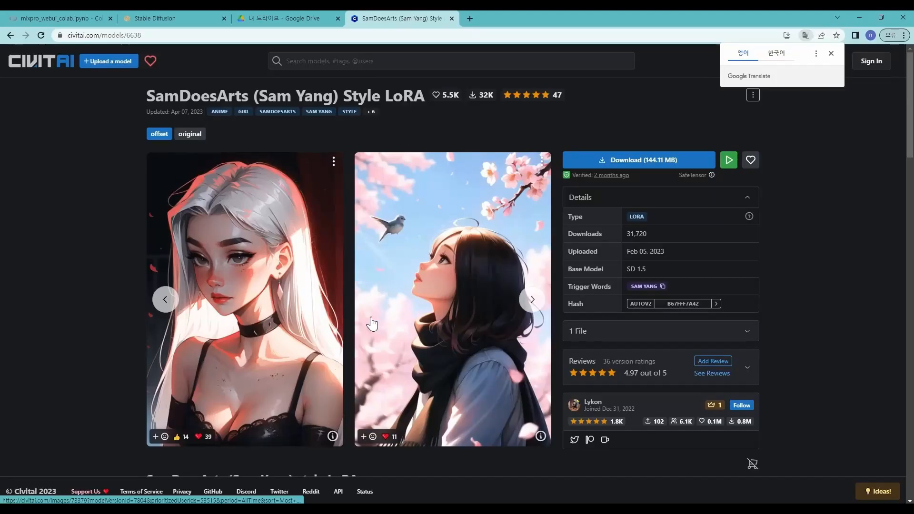
scroll(389, 295, down, 2)
scroll(389, 295, up, 2)
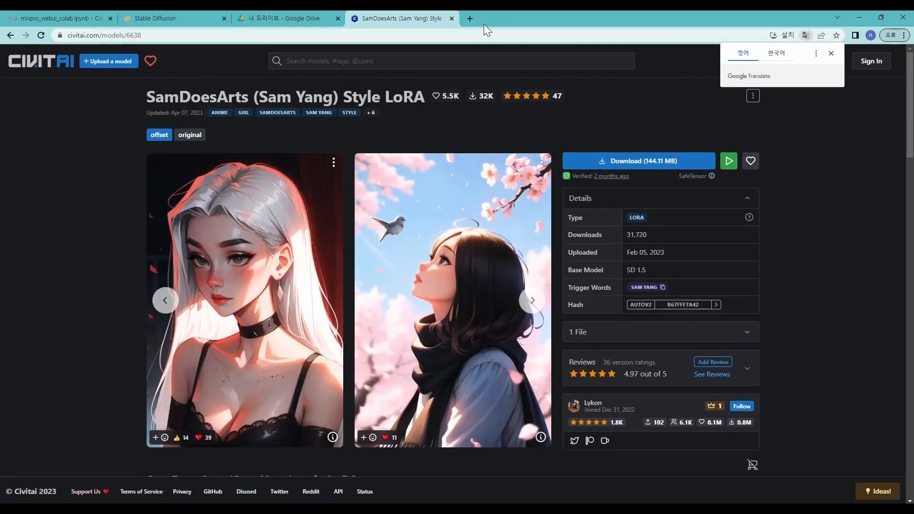
Step: Close the Civitai page and delete the samdoesartsSamYang_offsetRightFilesize LoRA tag from the mov2mov prompt
click(451, 18)
drag(227, 116, 359, 116)
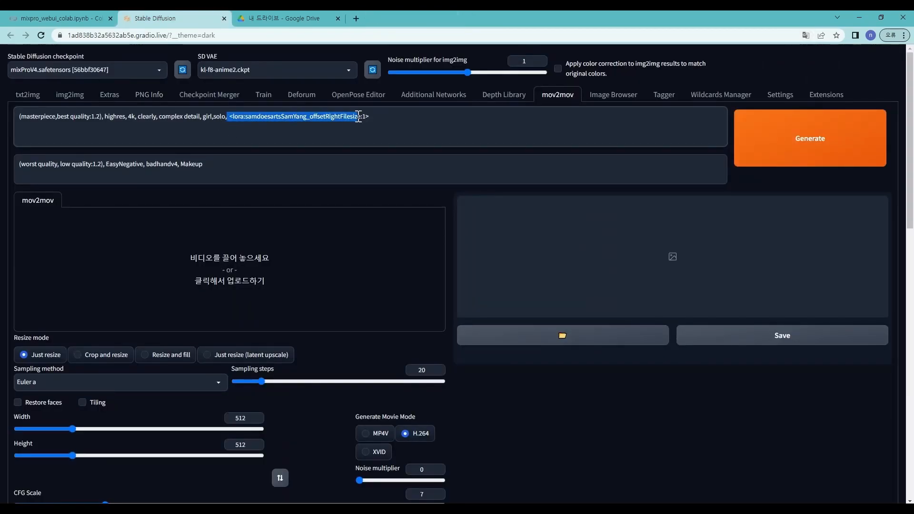
key(BackSpace)
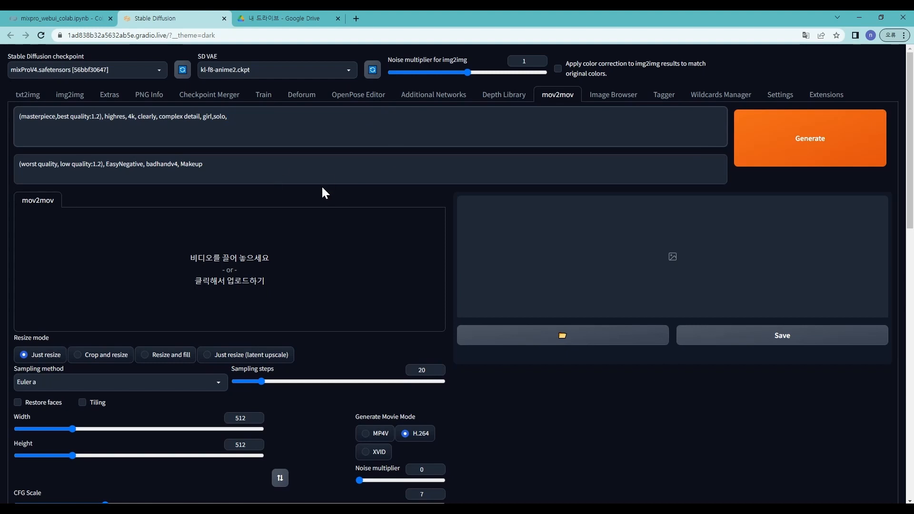
Step: Load the source video into mov2mov and play it to preview the clip
scroll(322, 188, down, 1)
drag(481, 259, 208, 216)
scroll(392, 230, down, 7)
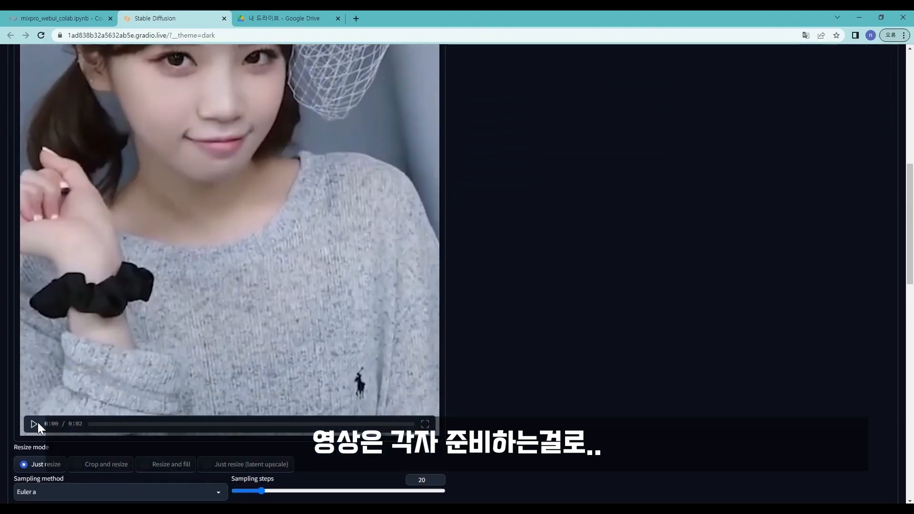
click(37, 422)
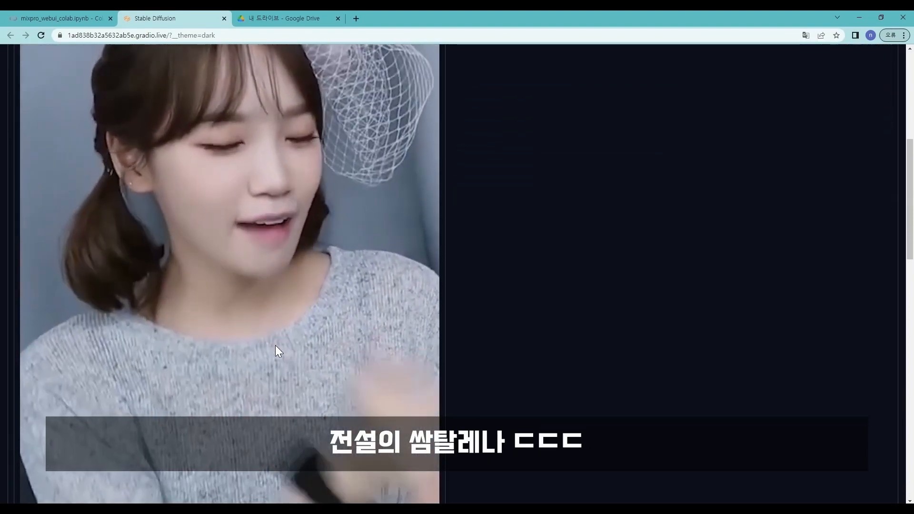
scroll(400, 362, up, 8)
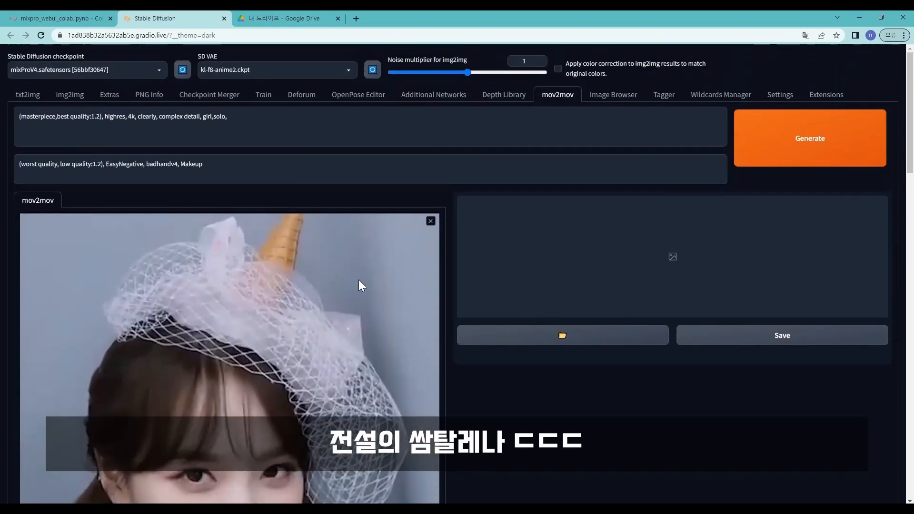
scroll(455, 220, down, 5)
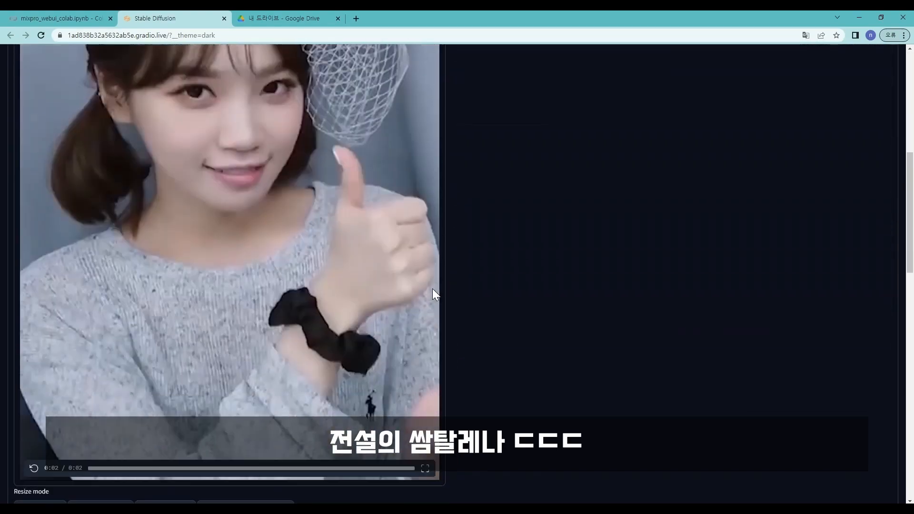
Step: Set the mov2mov resize mode to Crop and resize and the sampling method to DPM++ SDE Karras
scroll(432, 293, down, 3)
scroll(418, 295, down, 2)
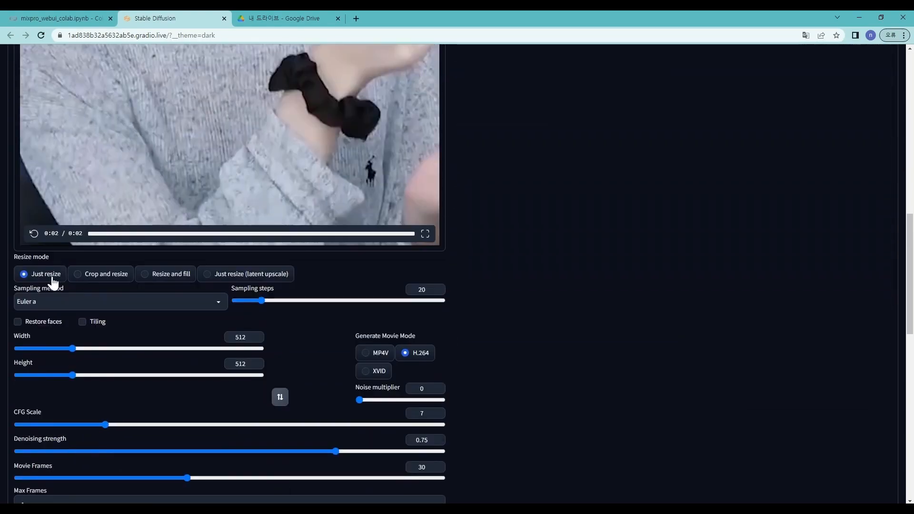
click(87, 276)
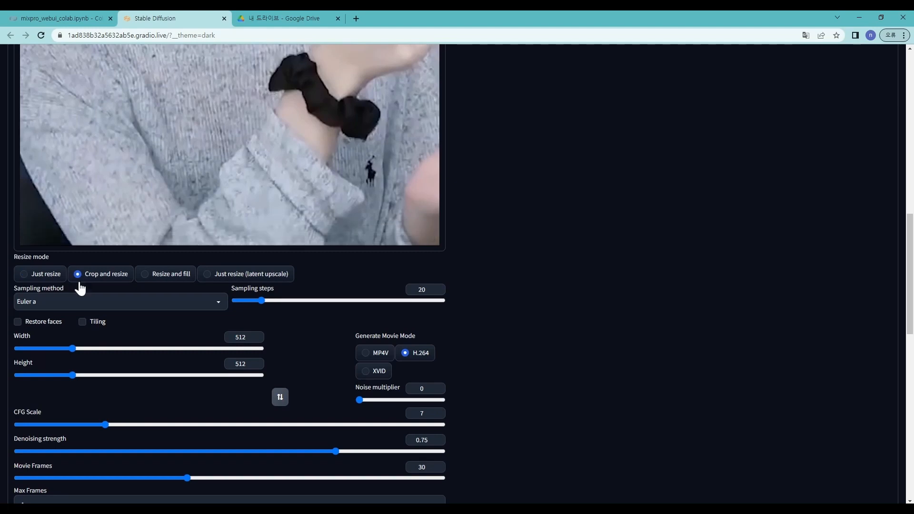
click(132, 300)
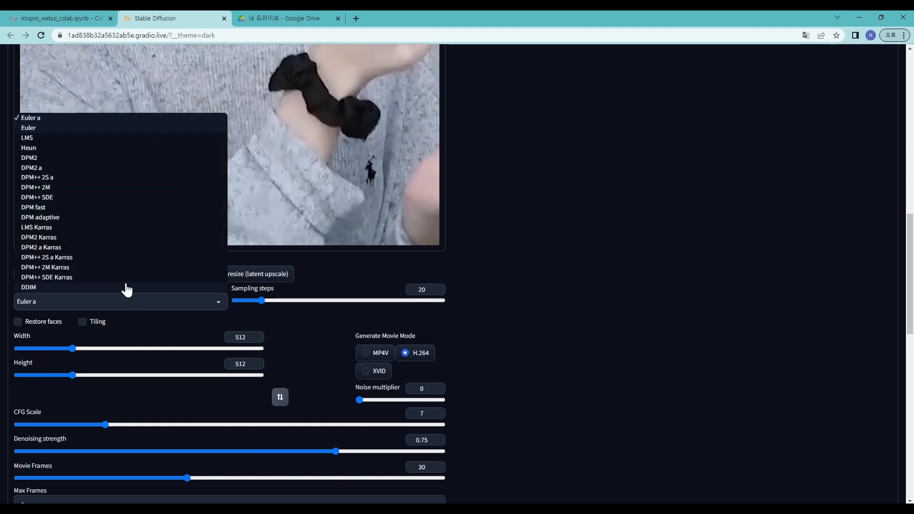
click(123, 279)
Step: Copy the mov2mov prompt "(masterpiece,best quality:1.2), highres, 4k, clearly, complex detail, girl,solo," into the img2img prompt
scroll(133, 312, up, 15)
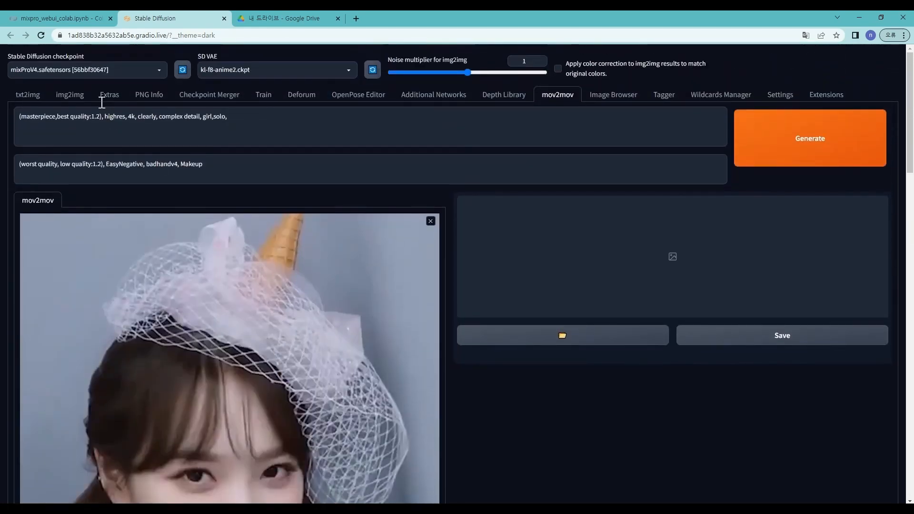
click(87, 94)
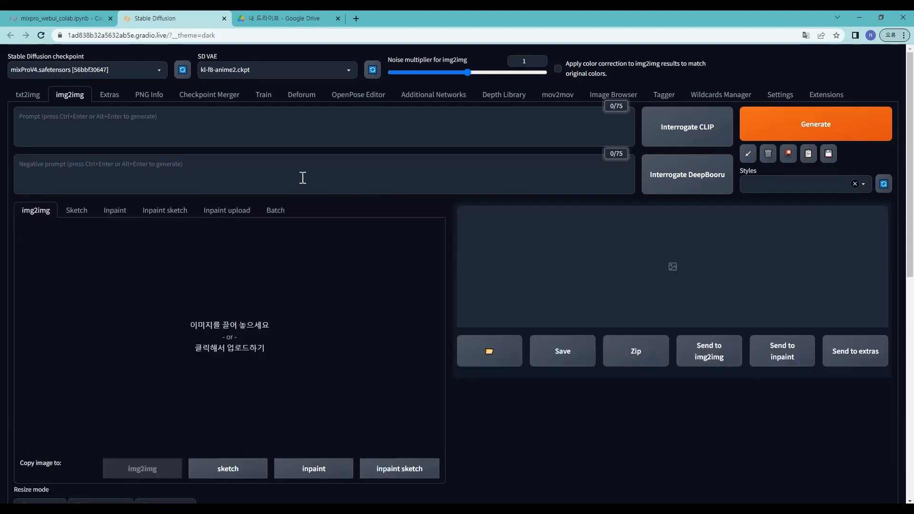
click(246, 122)
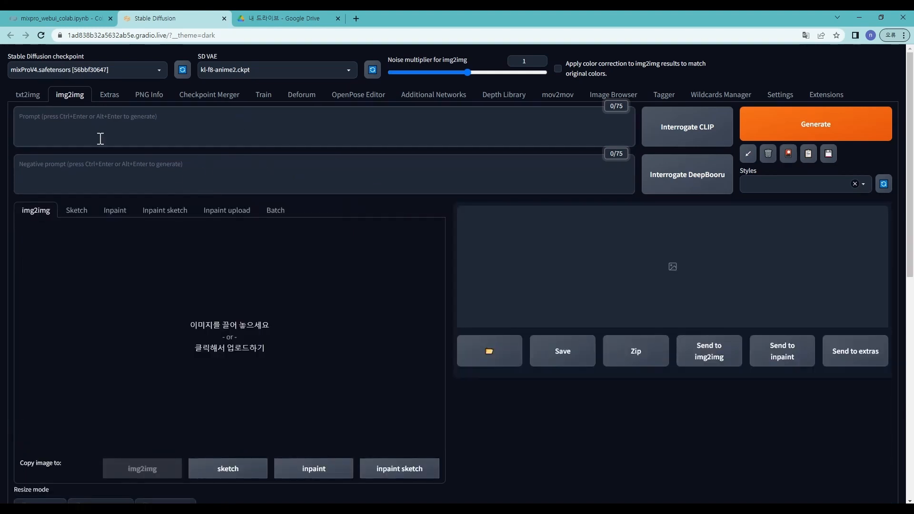
click(558, 95)
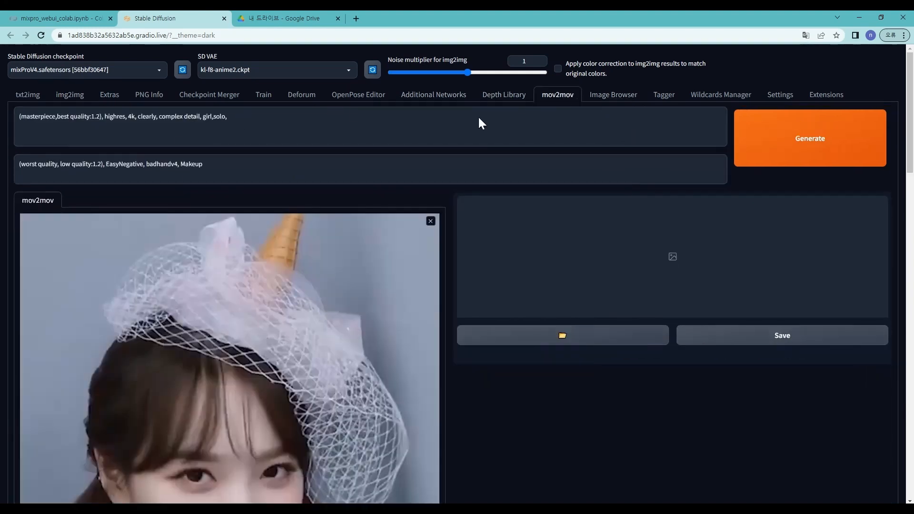
drag(337, 122, 9, 108)
key(ctrl+c)
click(76, 99)
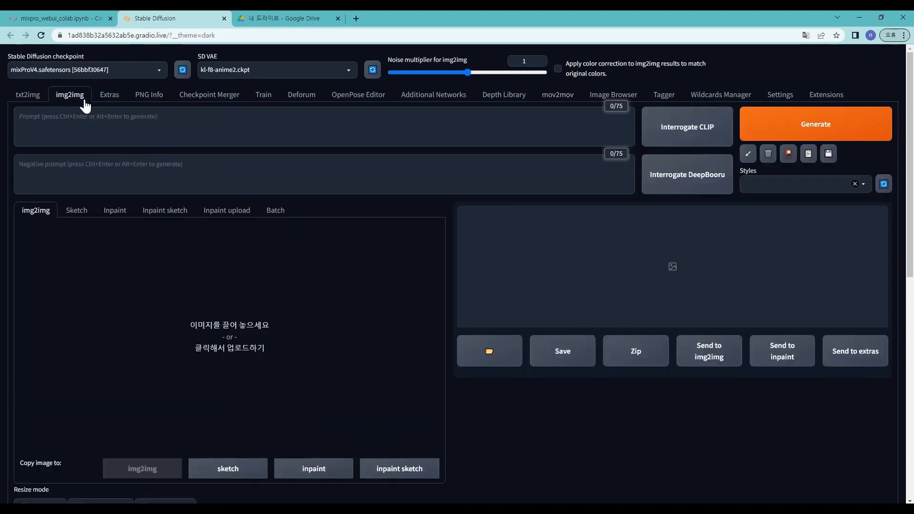
click(115, 125)
key(ctrl+v)
Step: Copy the negative prompt "(worst quality, low quality:1.2), EasyNegative, badhandv4, Makeup" from mov2mov into img2img
click(555, 101)
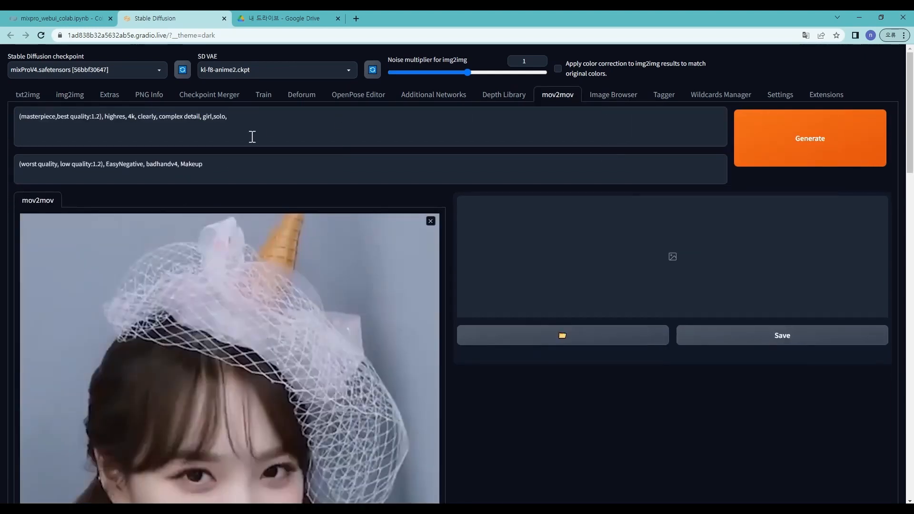
drag(241, 168, 26, 166)
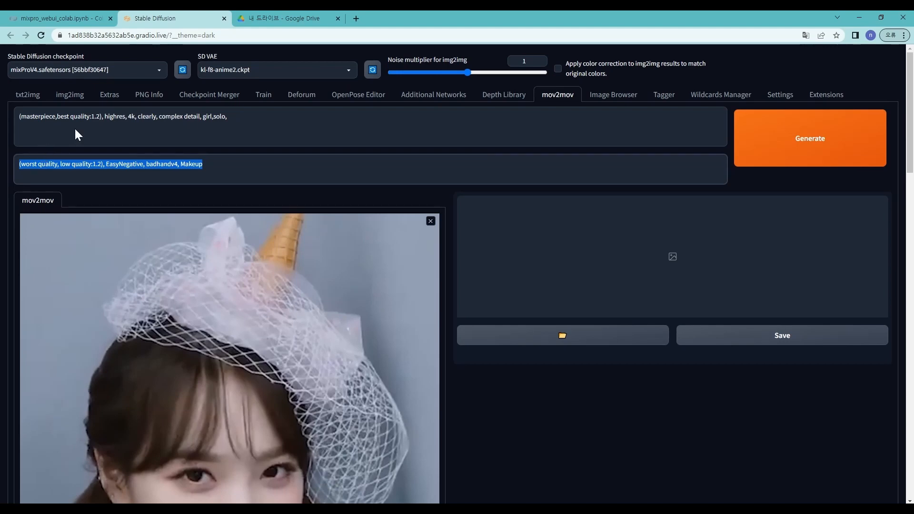
click(69, 95)
click(116, 164)
text((worst quality, low quality:1.2), EasyNegative, badhandv4, Makeup)
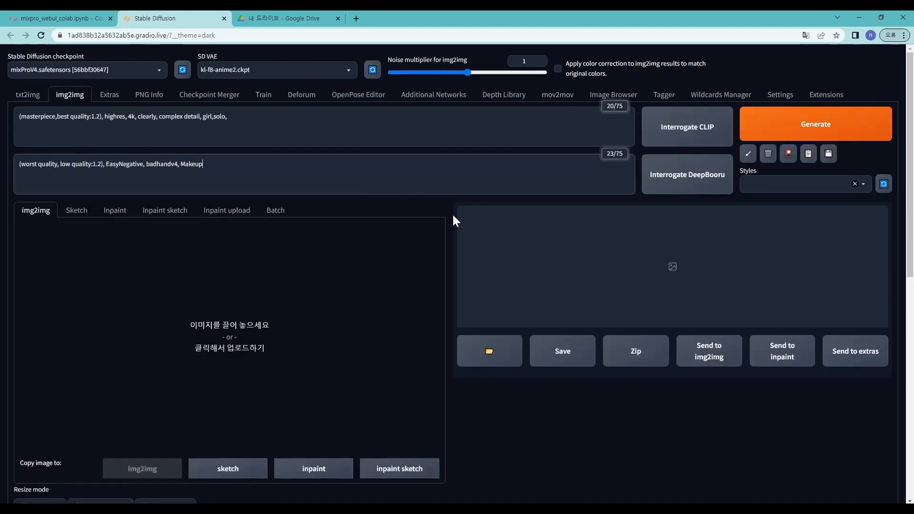
Step: Capture the first frame of ssam00000152.mp4 in the video player and paste it as the img2img source image
drag(880, 509, 612, 309)
key(ctrl+c)
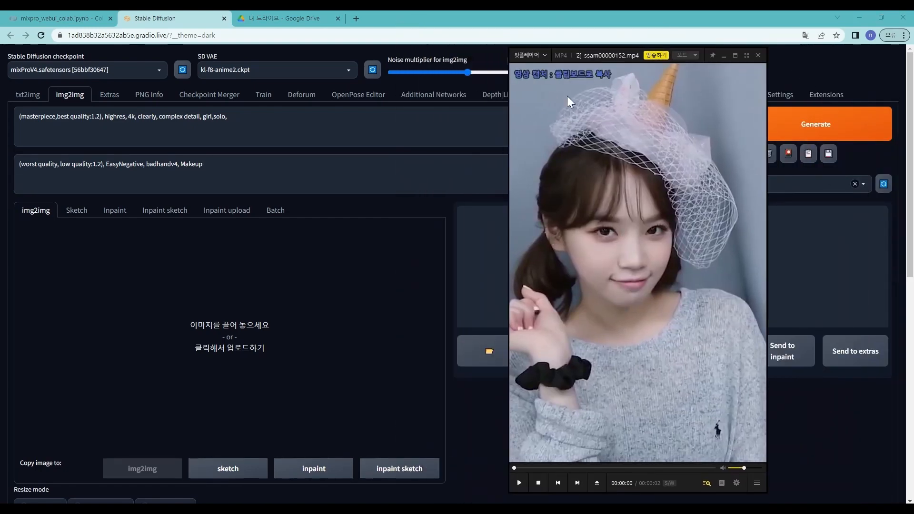
drag(576, 234, 913, 285)
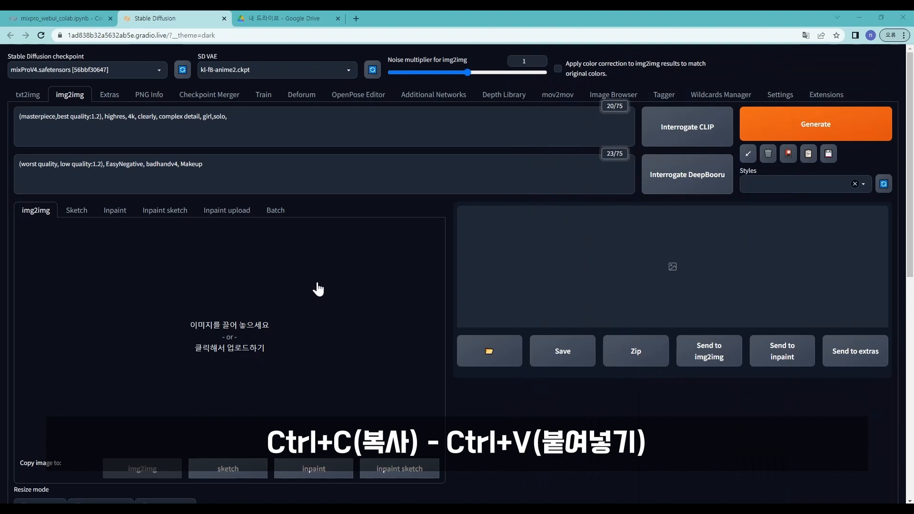
click(364, 182)
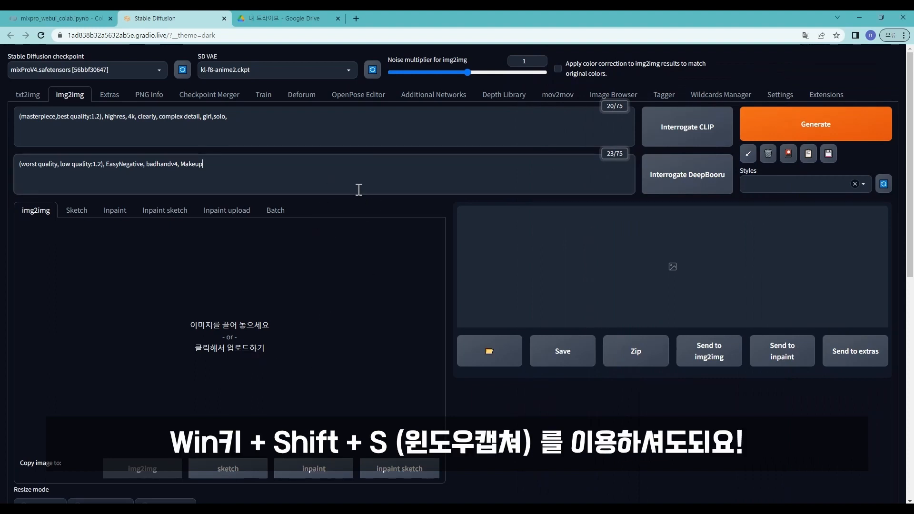
key(ctrl+v)
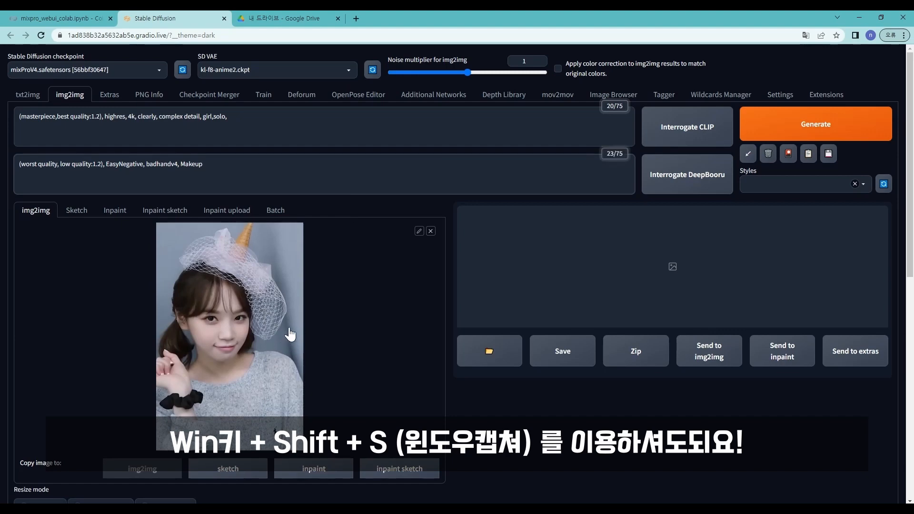
Step: Set the img2img sampling method to DPM++ SDE Karras and the denoising strength to 0.3
scroll(289, 335, down, 4)
click(90, 343)
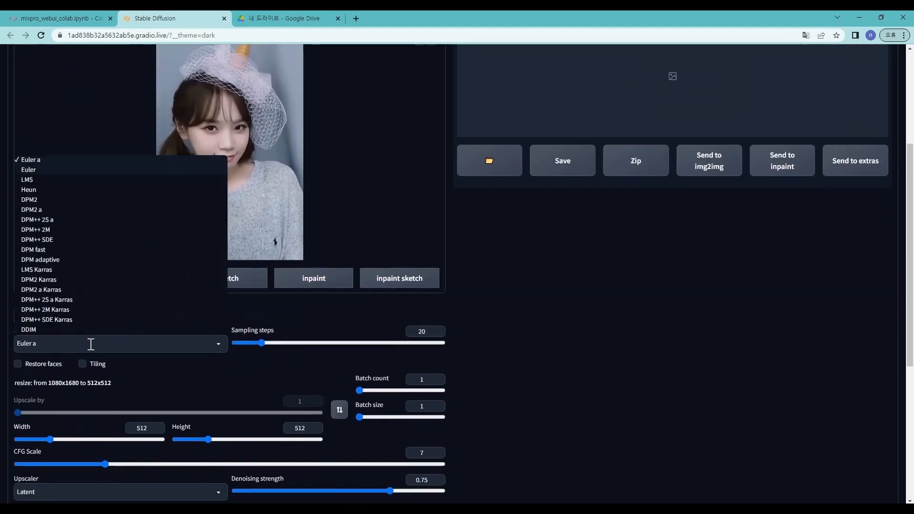
click(94, 320)
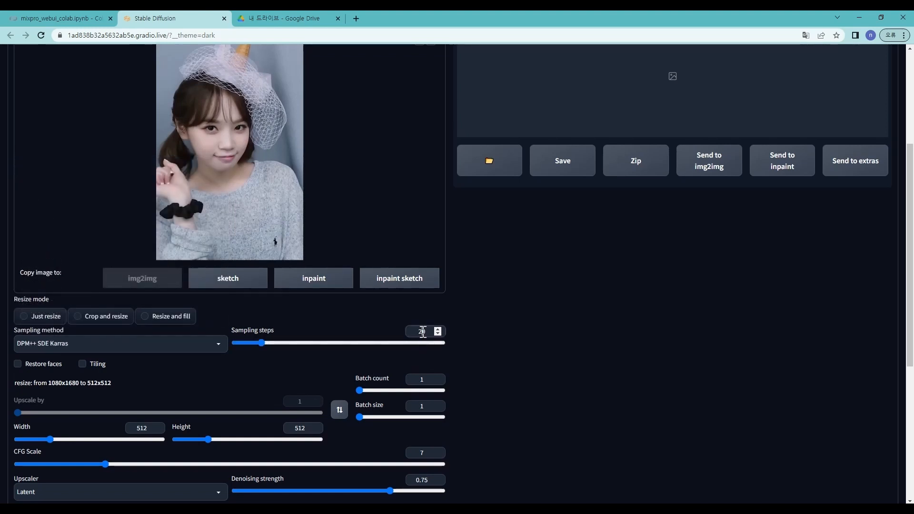
scroll(398, 409, down, 2)
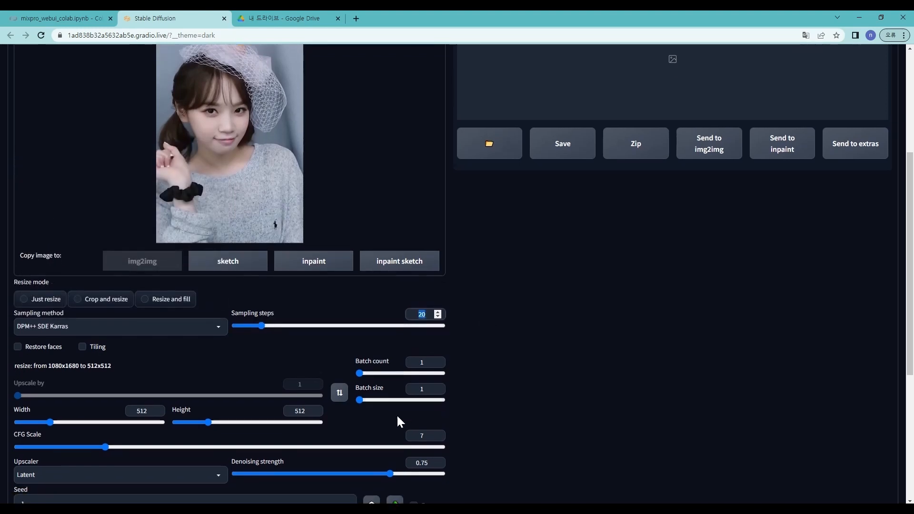
scroll(398, 399, down, 1)
double_click(422, 341)
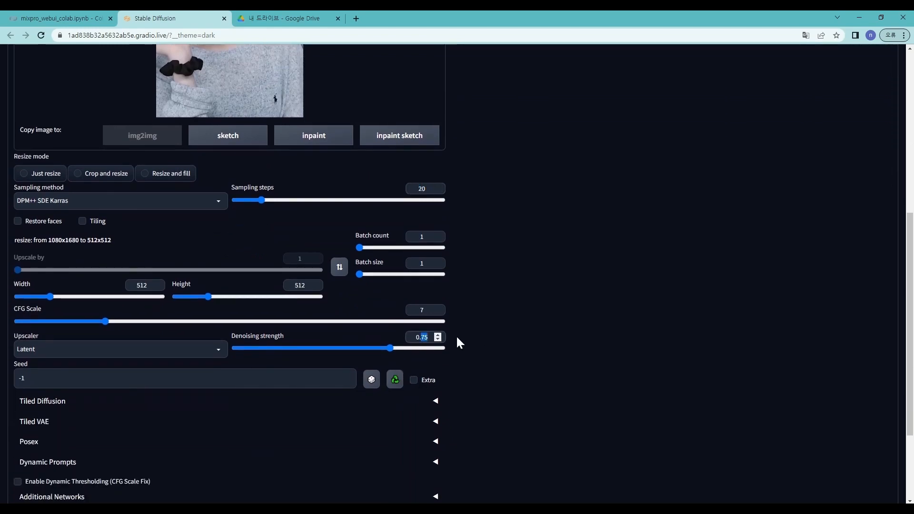
text(0.3)
Step: Set the img2img output height to 768 and the CFG scale to 9
double_click(132, 282)
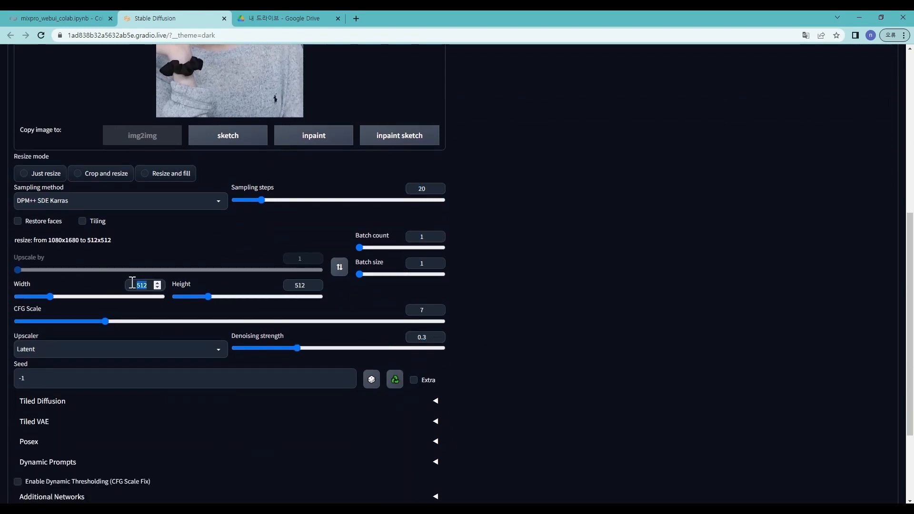
scroll(132, 283, up, 2)
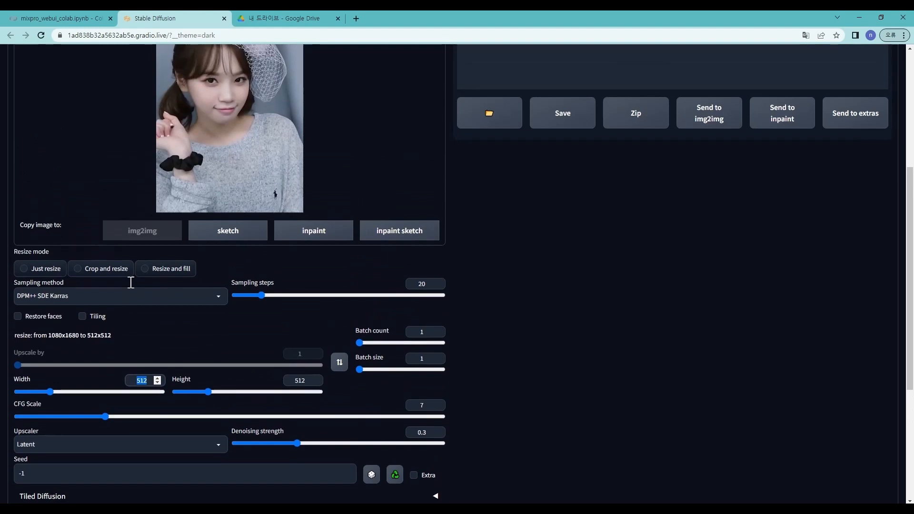
click(304, 380)
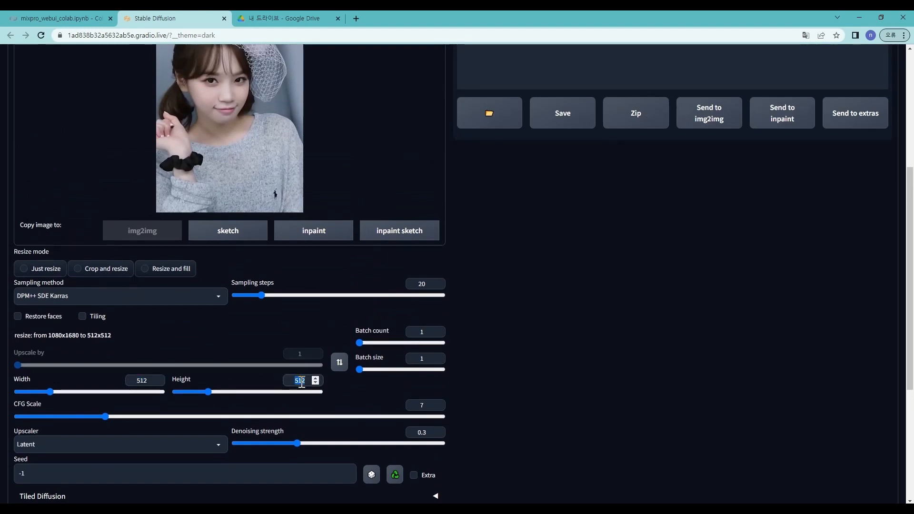
text(768)
scroll(247, 320, down, 2)
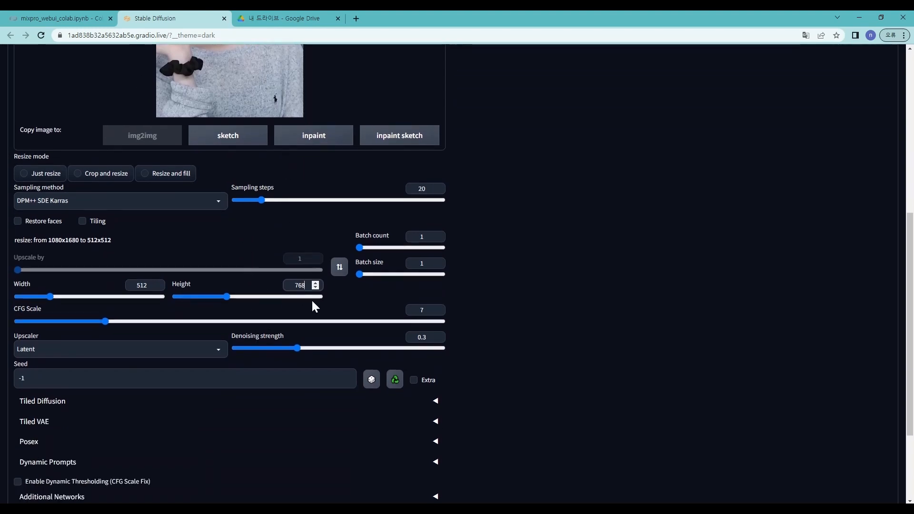
double_click(428, 310)
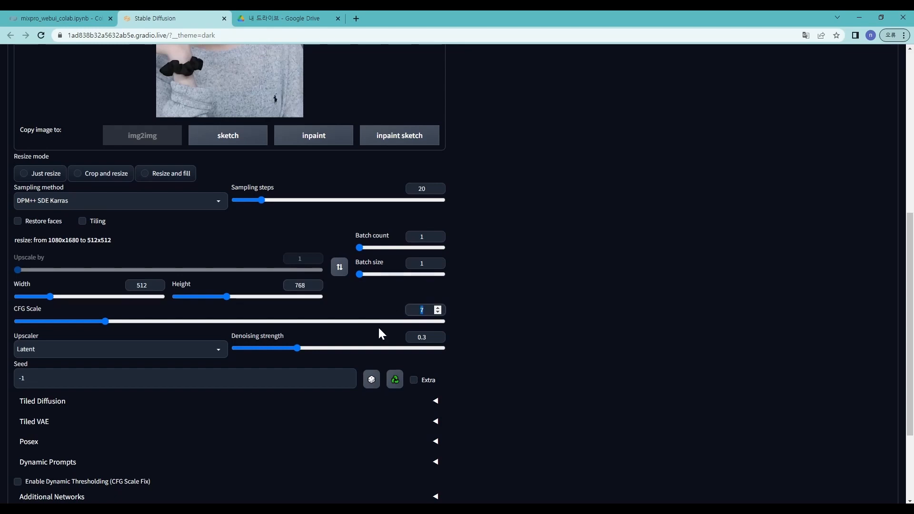
text(9)
Step: Generate the img2img test image from the captured frame
scroll(564, 415, down, 1)
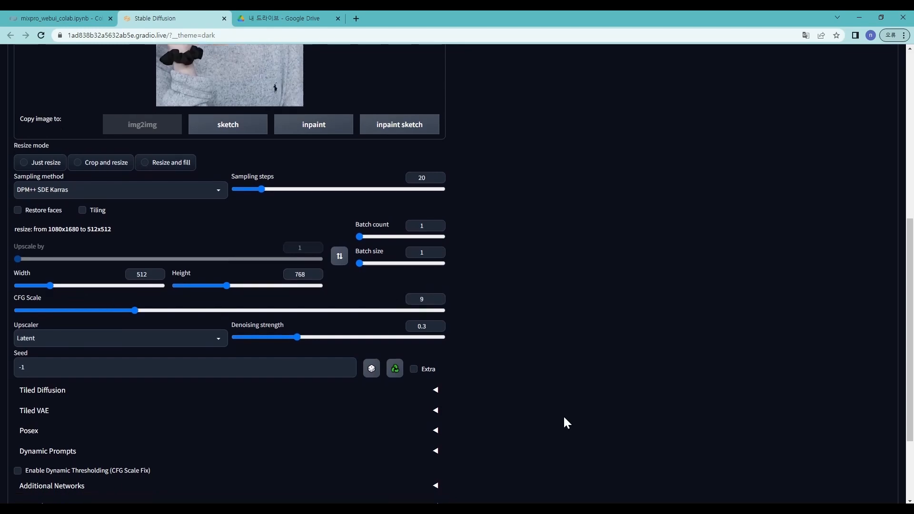
scroll(563, 415, down, 2)
scroll(563, 415, up, 9)
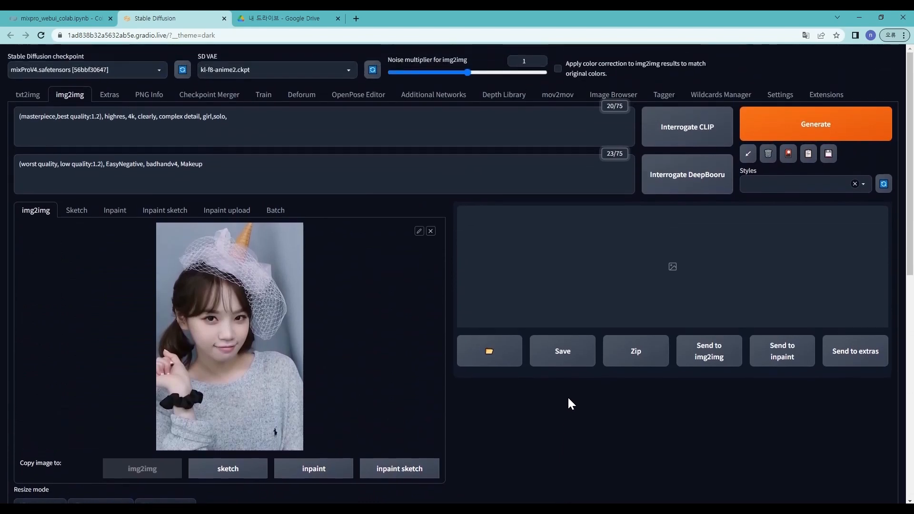
click(779, 133)
Step: Examine the generated test image at full size, then close the enlarged view and return to the generation settings
scroll(503, 336, down, 1)
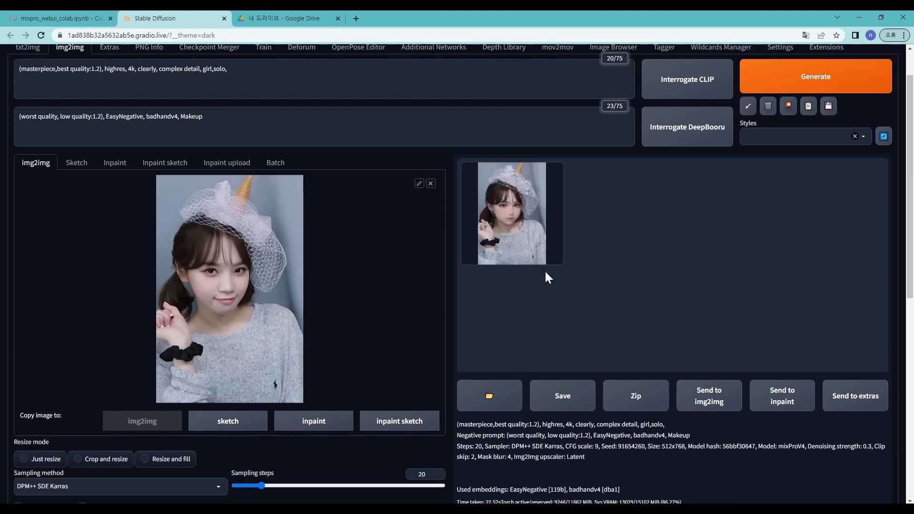
click(530, 247)
click(632, 251)
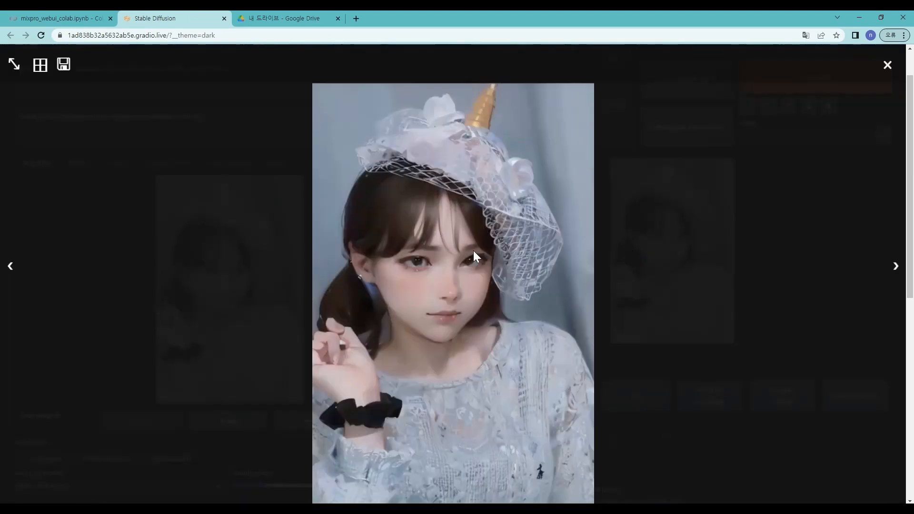
click(681, 309)
scroll(523, 309, down, 4)
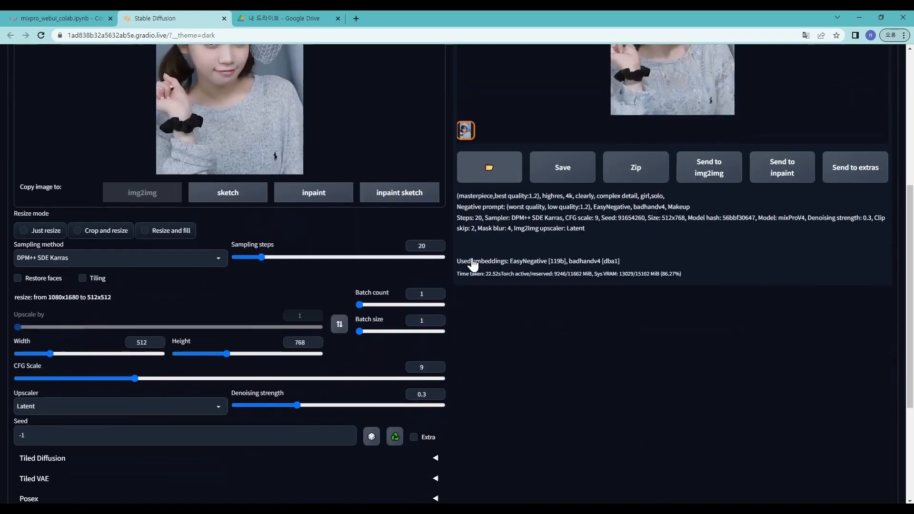
Step: Set the img2img sampling steps to 18 and the CFG scale to 18
scroll(475, 302, up, 2)
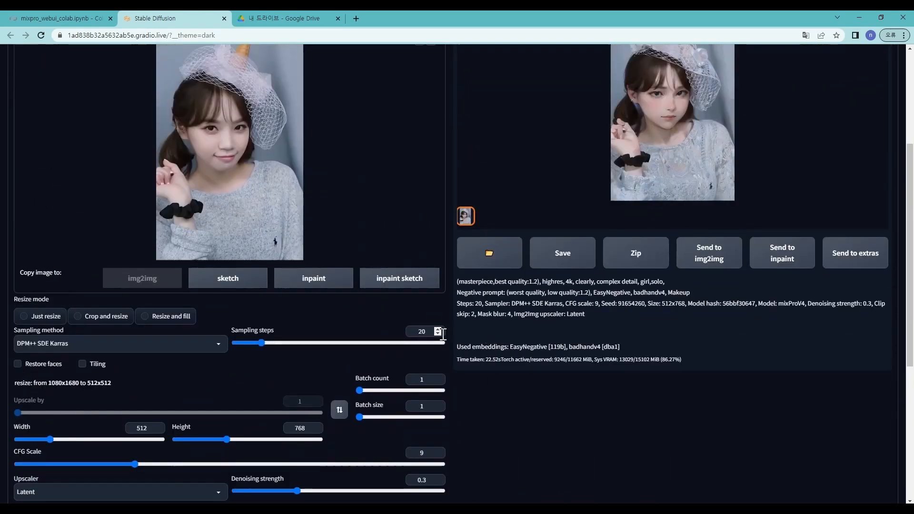
double_click(424, 332)
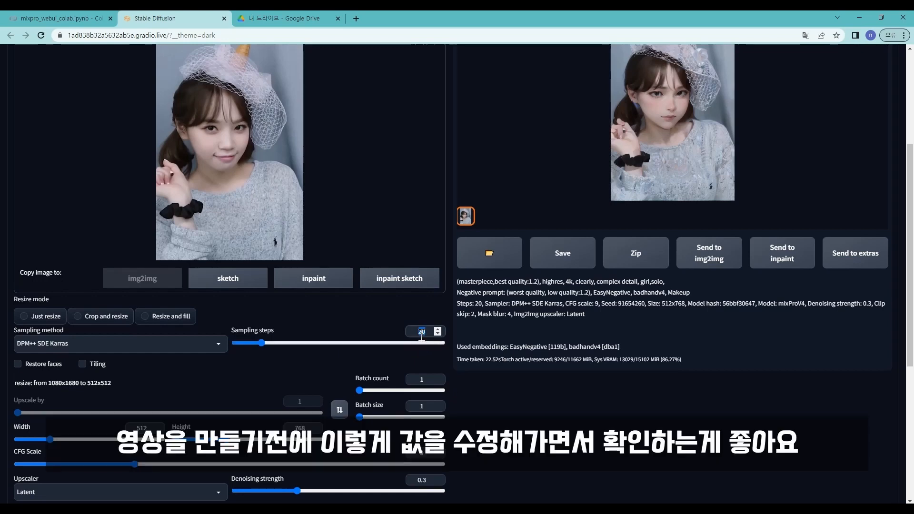
text(18)
scroll(427, 335, down, 2)
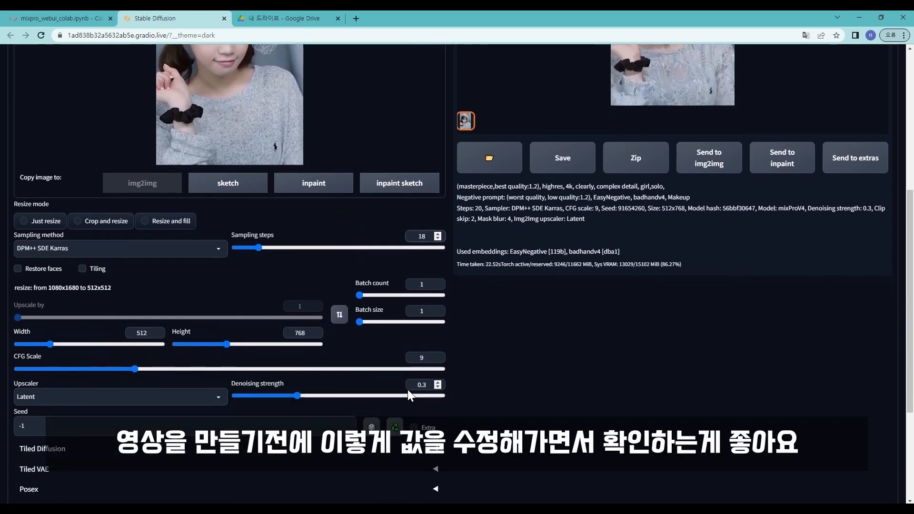
double_click(427, 357)
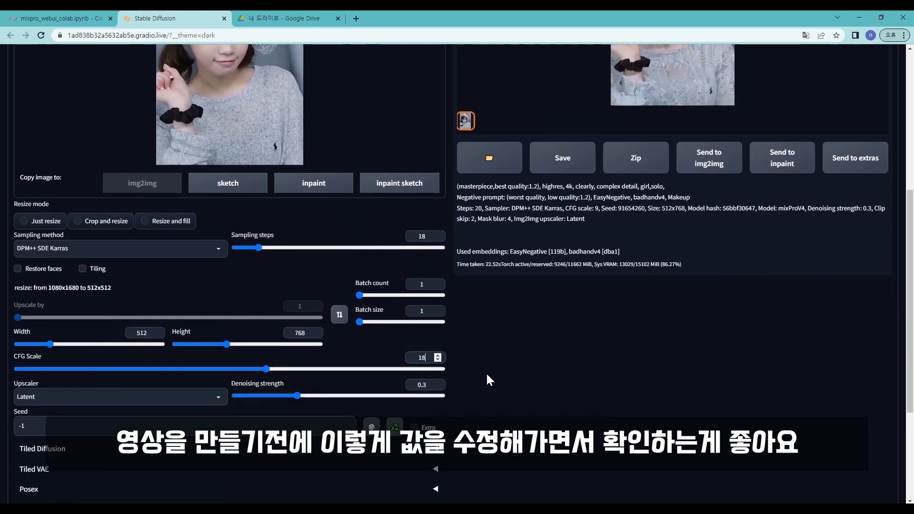
Step: Generate a test image with the changed steps and CFG scale, examine it at full size, and close the enlarged view
scroll(524, 309, up, 4)
scroll(700, 183, up, 2)
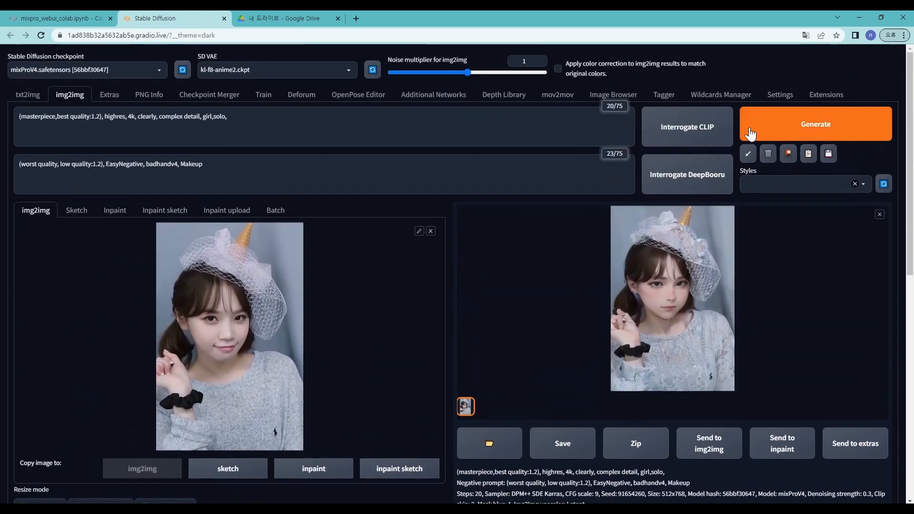
click(751, 132)
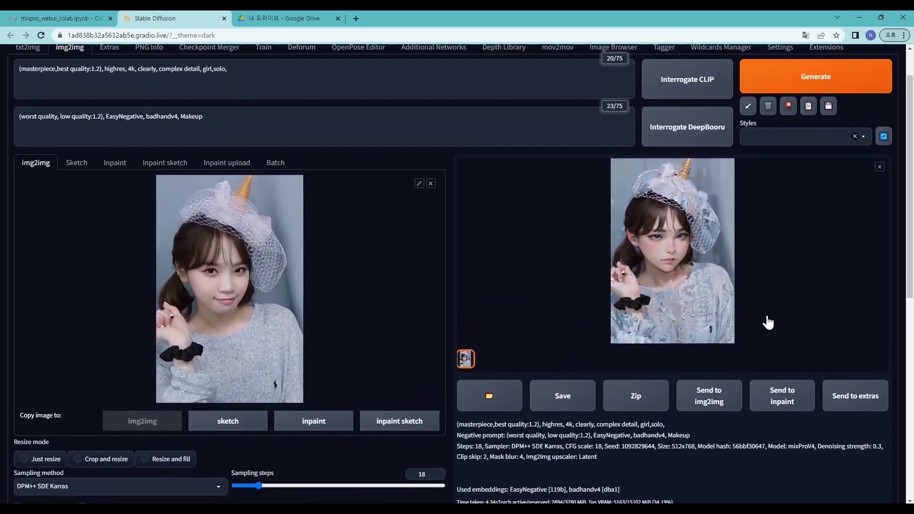
click(767, 323)
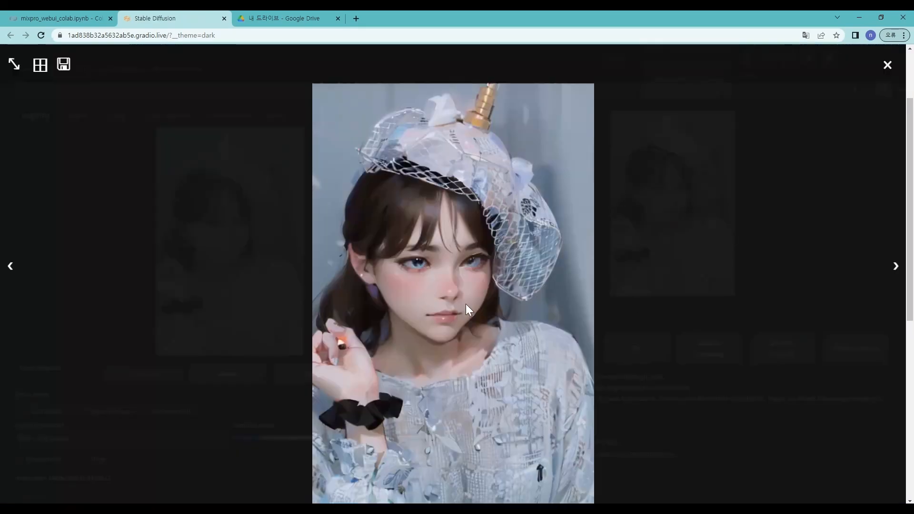
click(465, 306)
Step: Set the img2img output size to 1024 wide and 1536 high
scroll(635, 262, down, 1)
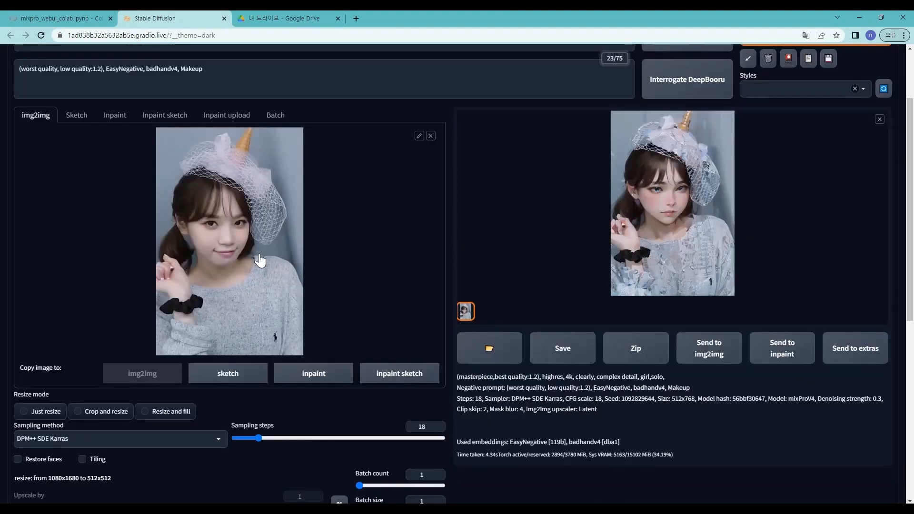
scroll(520, 292, down, 5)
scroll(519, 291, down, 1)
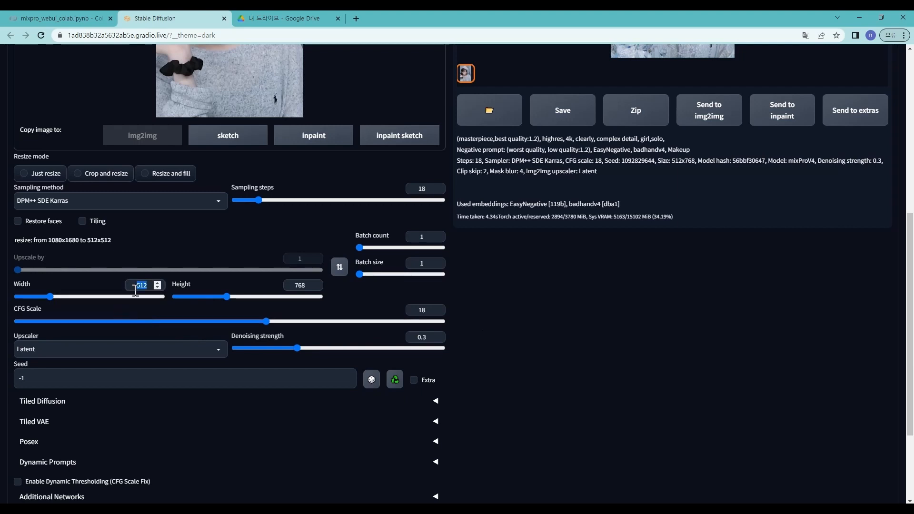
text(1024)
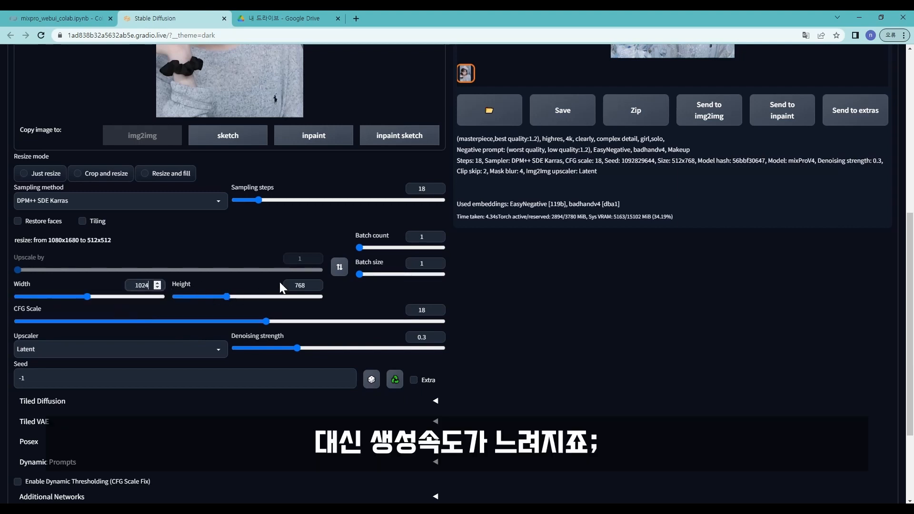
click(296, 285)
double_click(296, 285)
text(15)
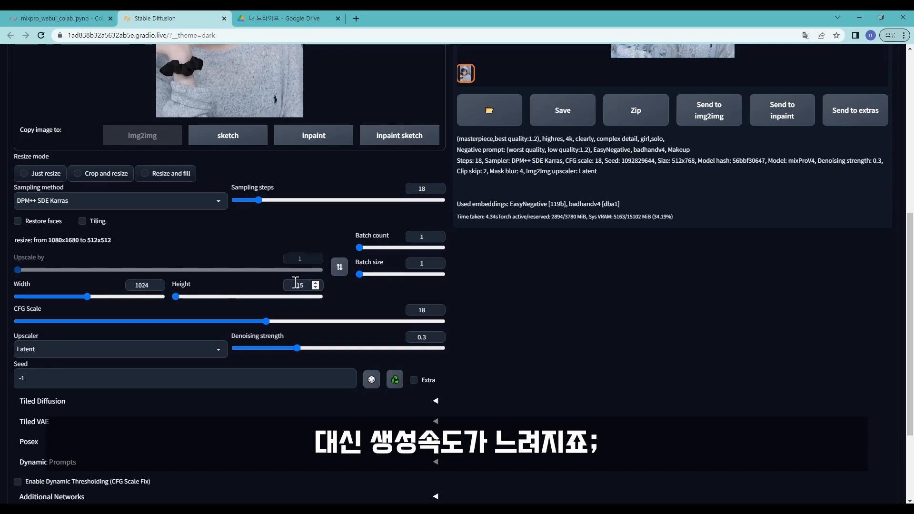
text(36)
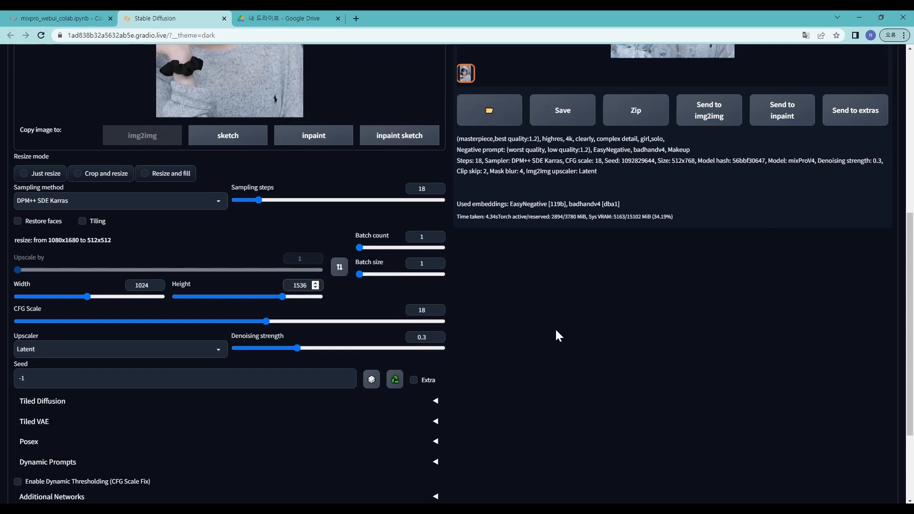
Step: Generate the 1024x1536 test image, examine it at full size, and close the enlarged view
scroll(558, 335, up, 7)
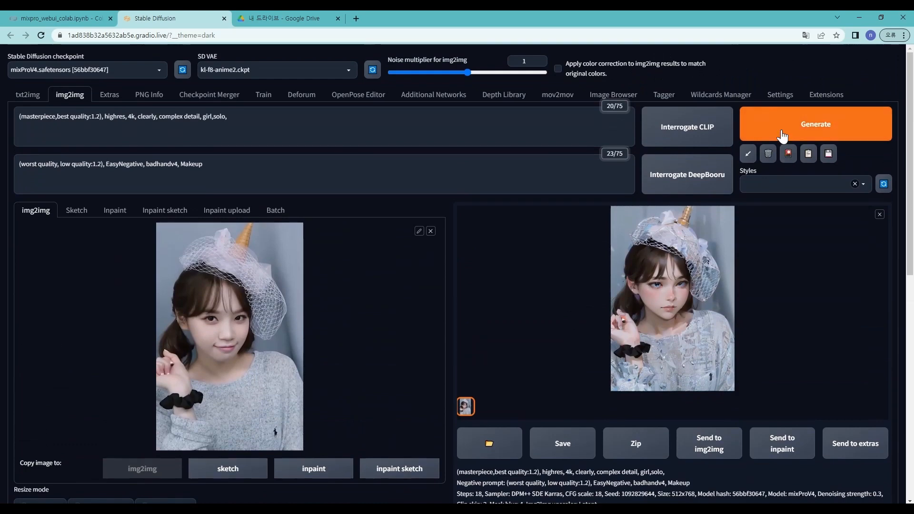
click(782, 136)
scroll(570, 202, down, 1)
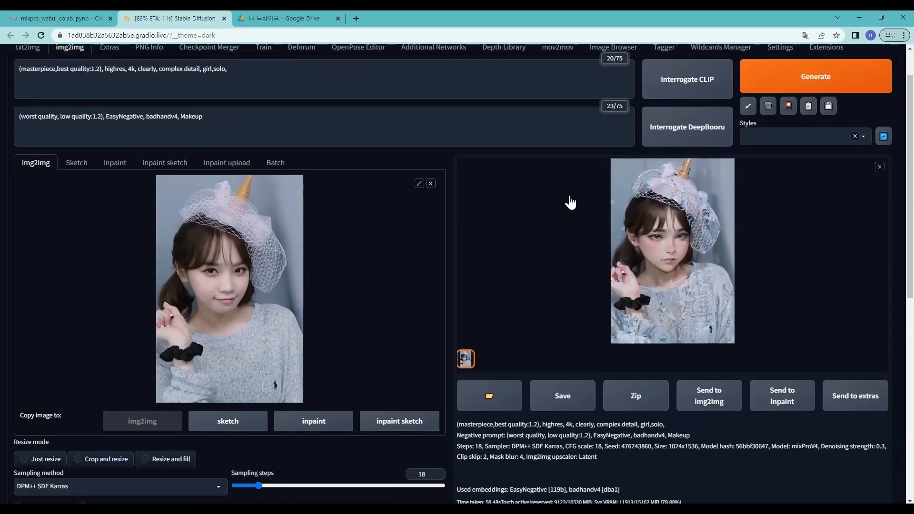
click(661, 304)
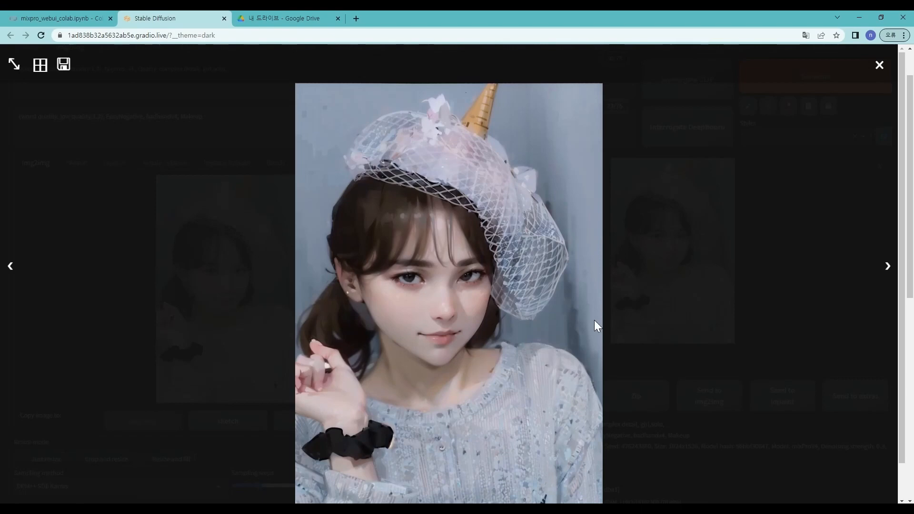
click(670, 278)
click(647, 306)
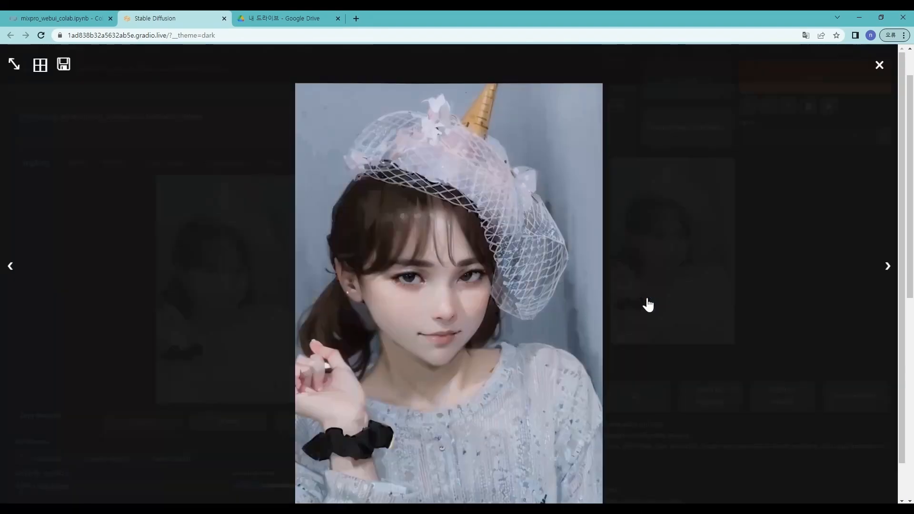
click(702, 251)
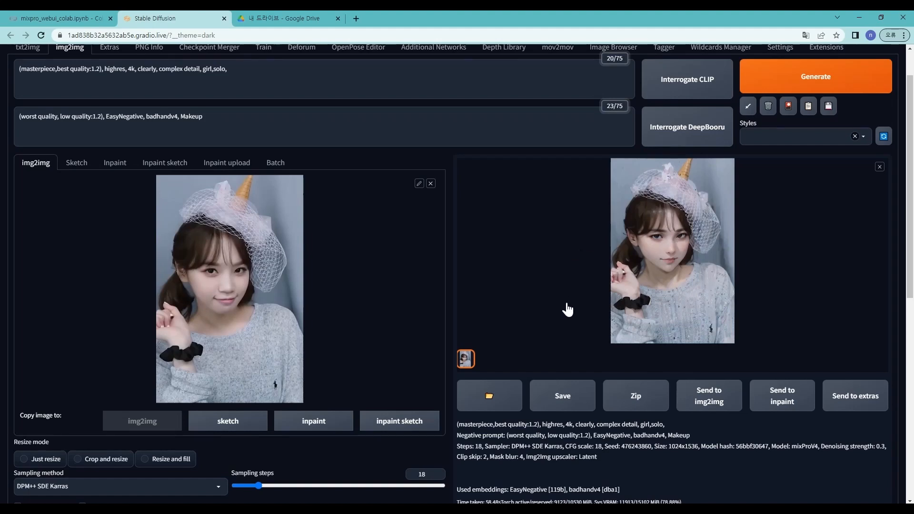
Step: Review the mov2mov generation settings, including its noise multiplier, and compare them with the img2img settings
scroll(568, 309, up, 1)
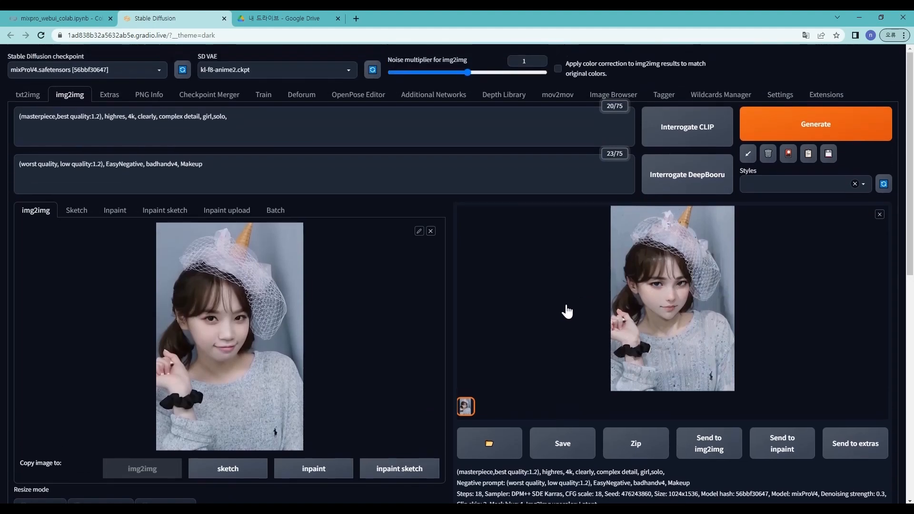
click(566, 97)
scroll(498, 195, down, 6)
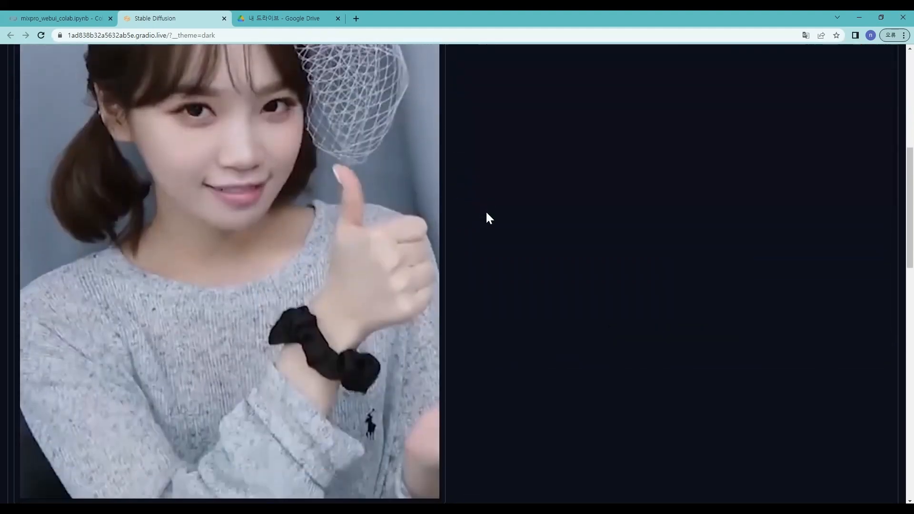
scroll(475, 262, down, 6)
scroll(283, 385, down, 1)
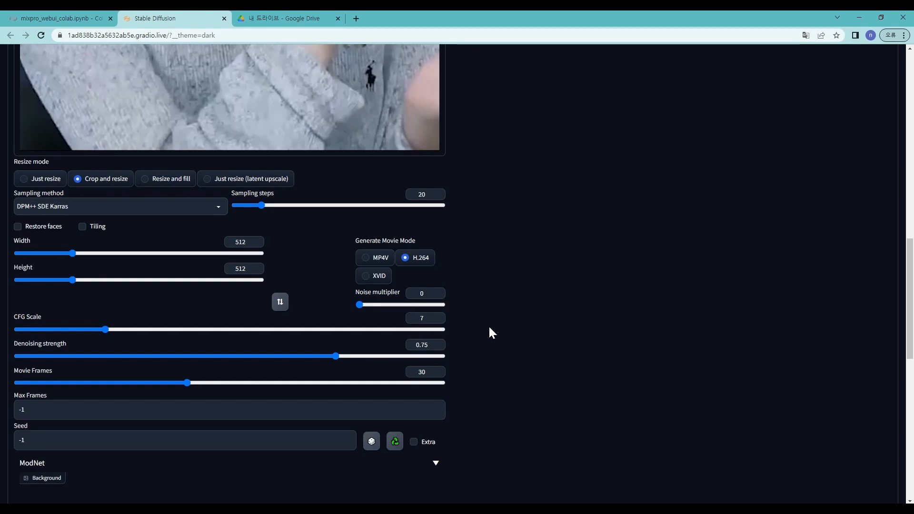
scroll(489, 328, up, 4)
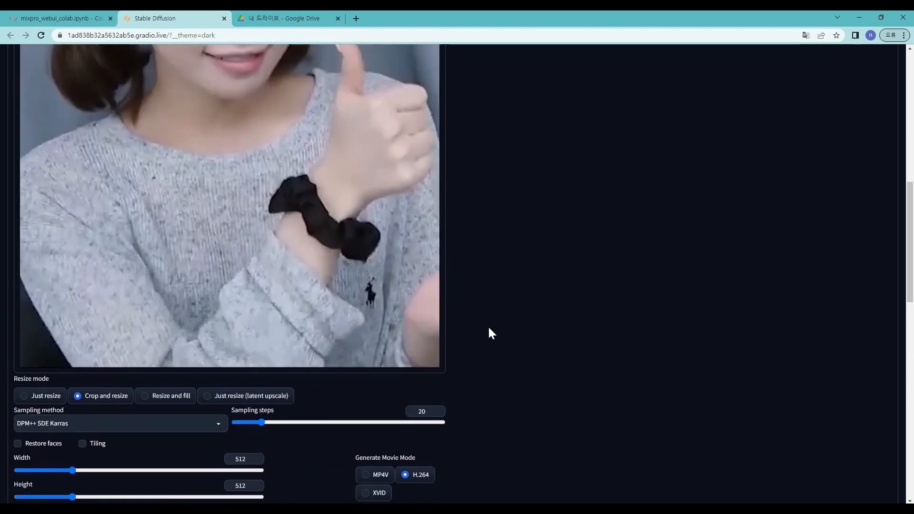
scroll(490, 331, up, 8)
click(70, 95)
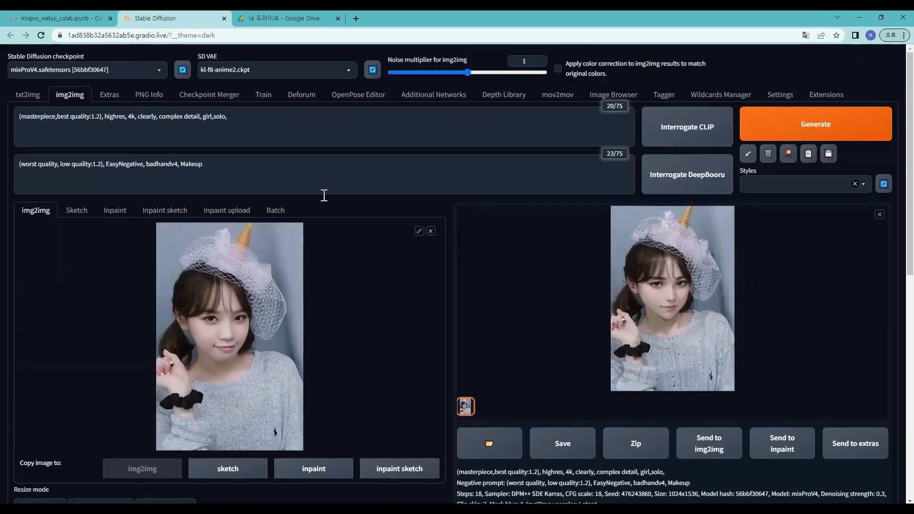
scroll(332, 322, down, 5)
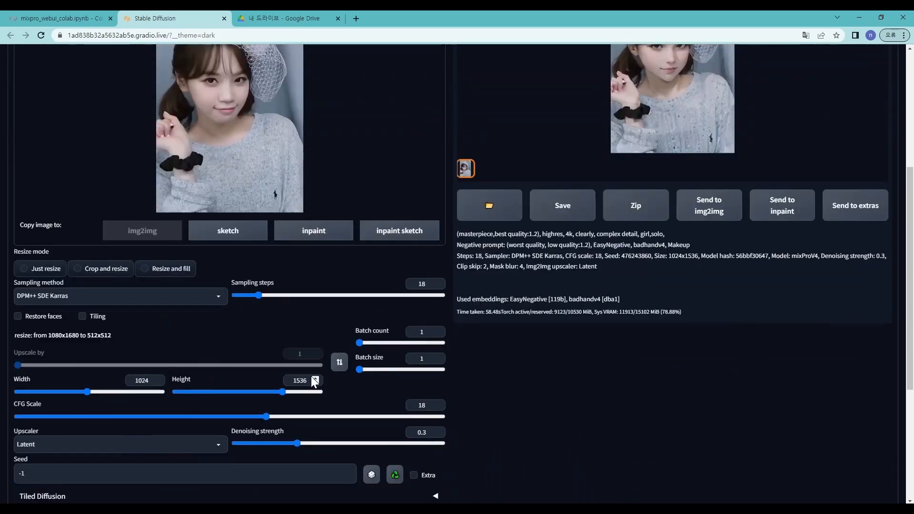
scroll(399, 387, up, 5)
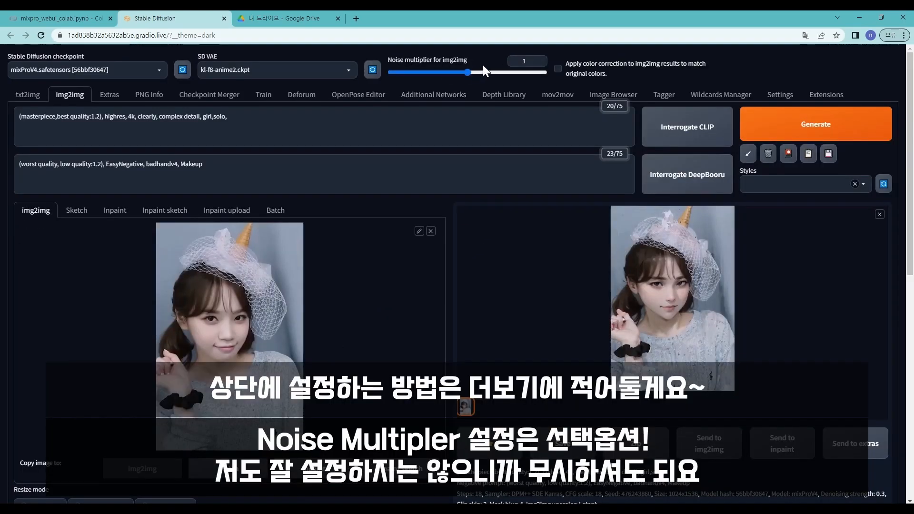
Step: Try to set the noise multiplier for img2img to 0
double_click(518, 61)
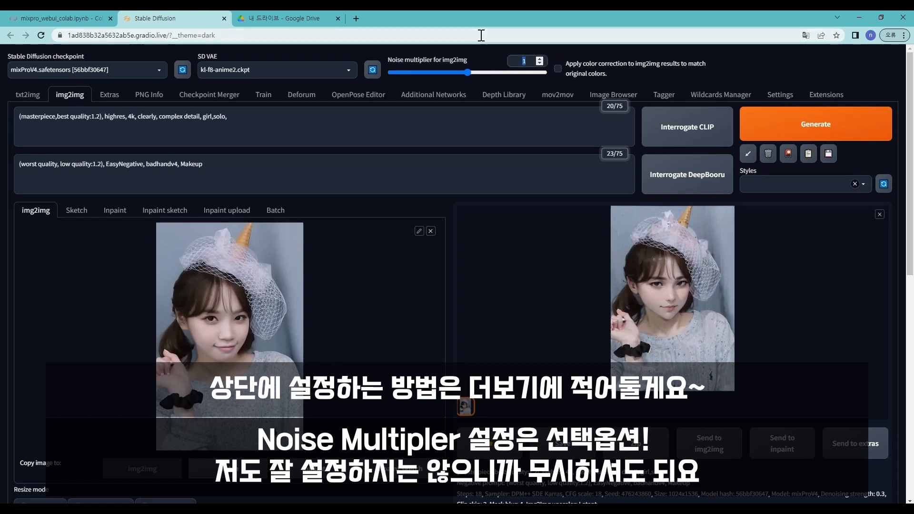
text(0)
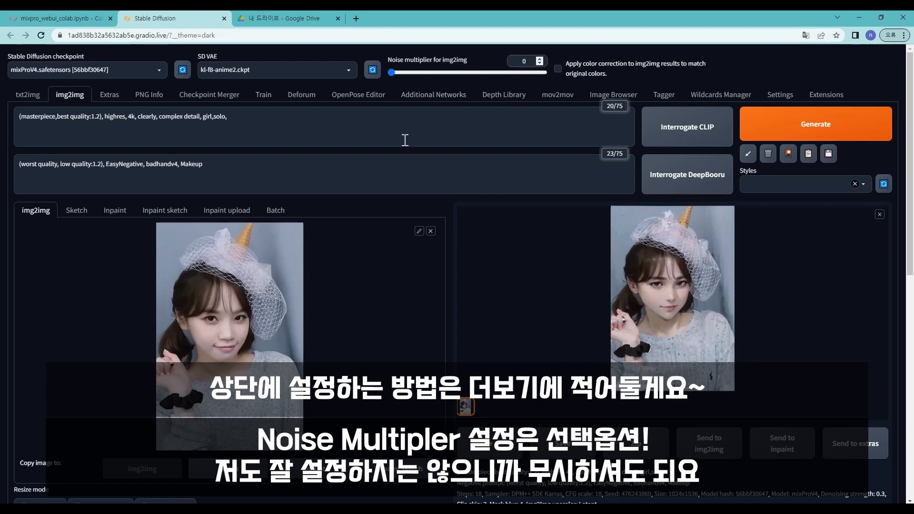
text(.5)
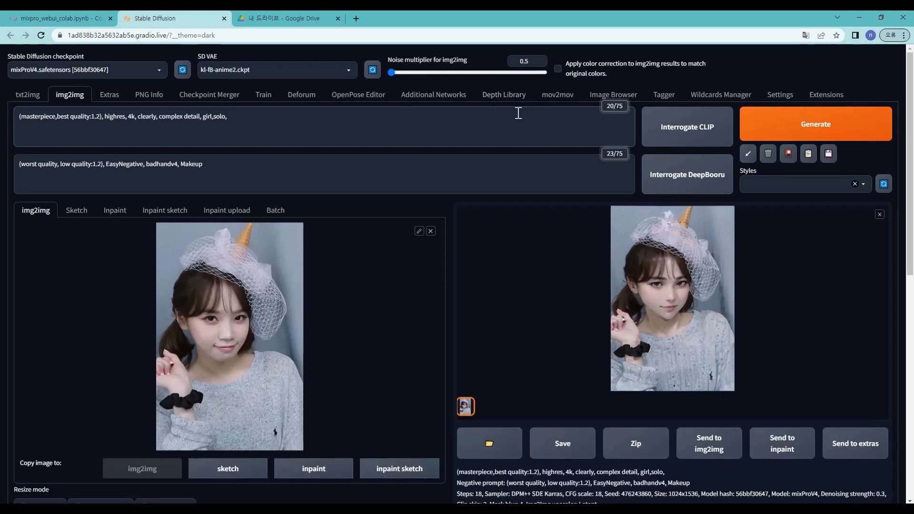
Step: Inspect the img2img noise multiplier's number input in the browser developer tools and change its min attribute to 0
right_click(526, 60)
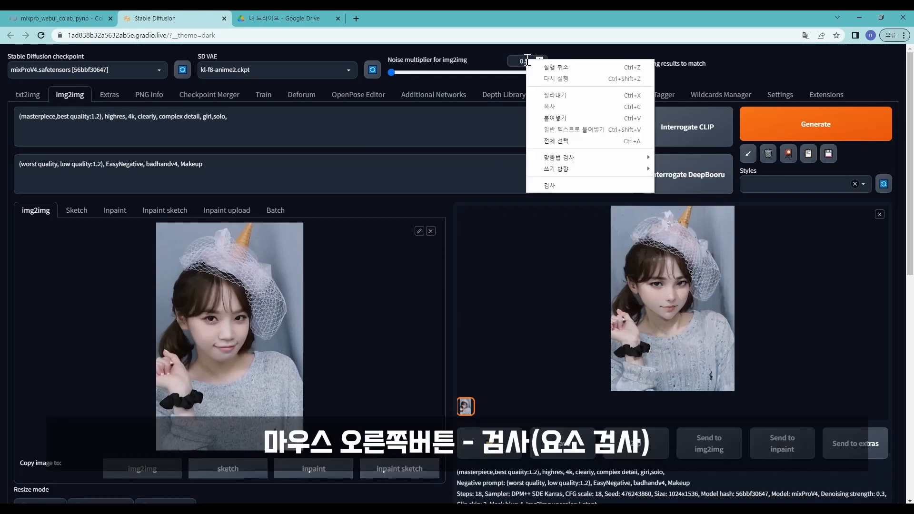
click(558, 185)
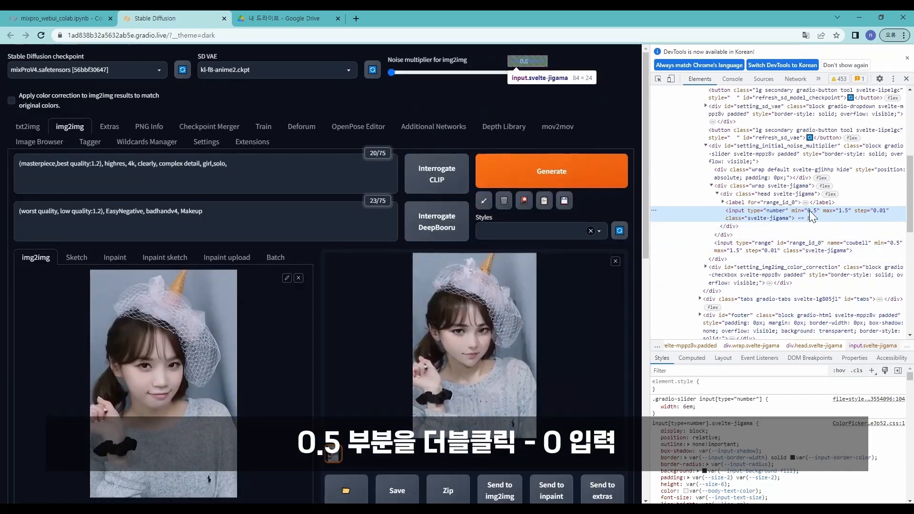
double_click(810, 210)
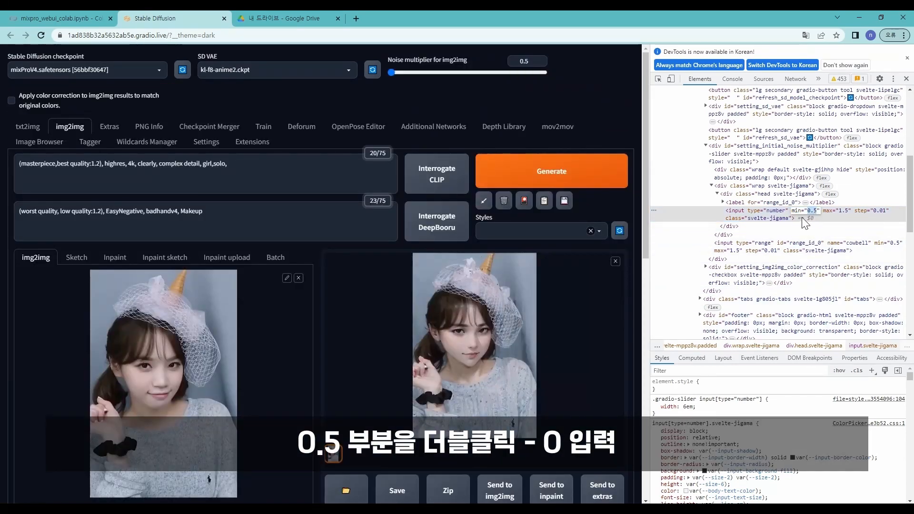
text(0)
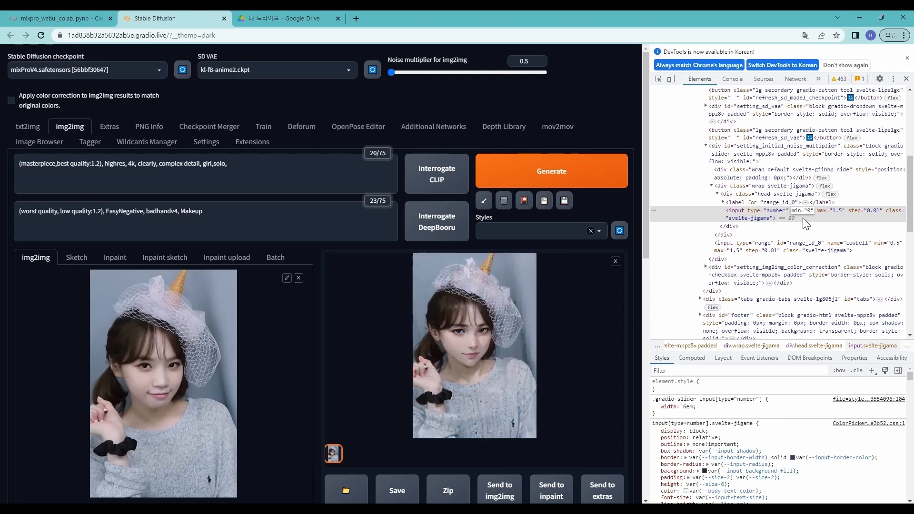
key(Return)
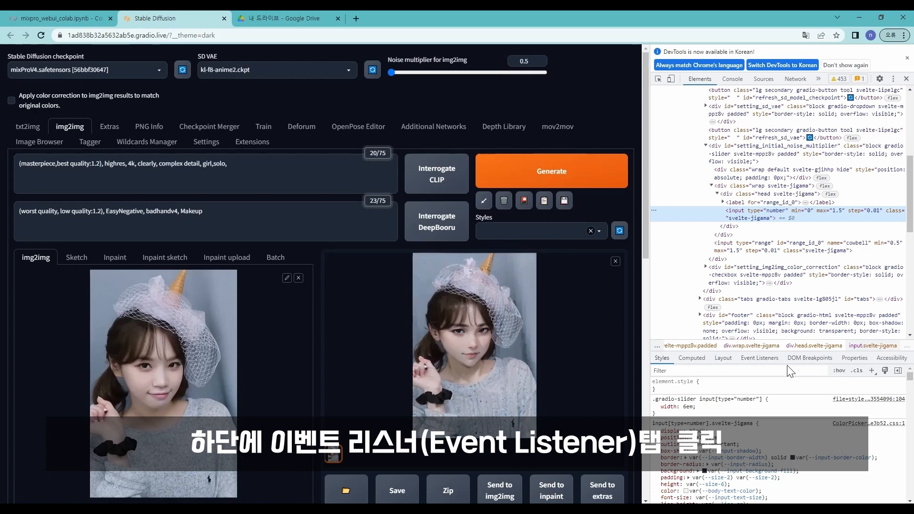
Step: Delete the blur event listener attached to the noise multiplier's number input and close the developer tools
click(736, 359)
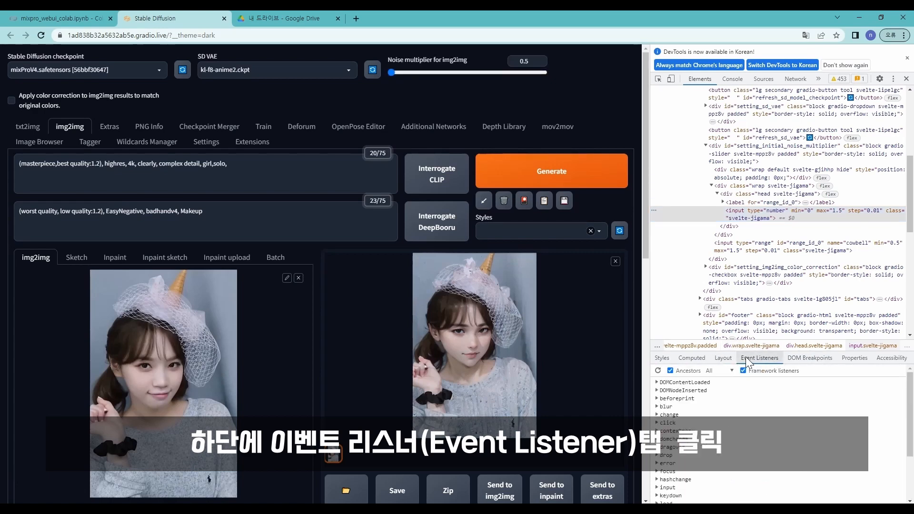
click(656, 407)
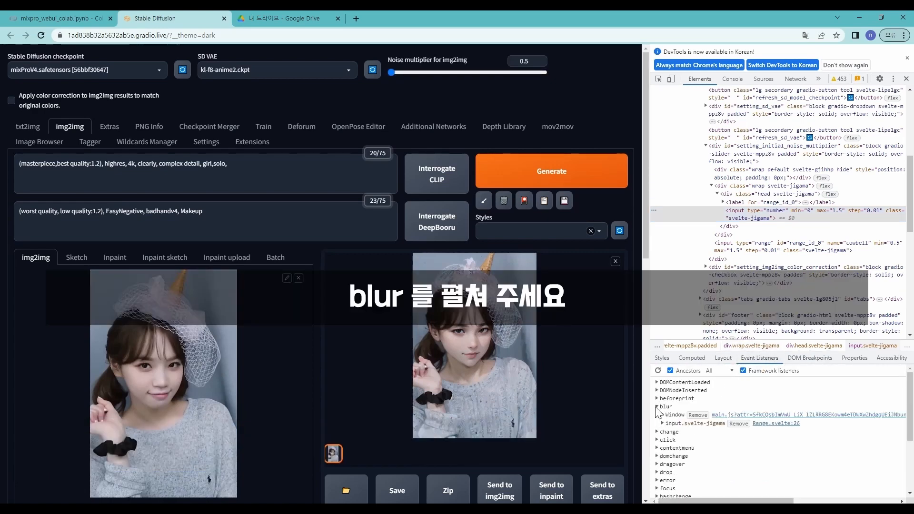
right_click(676, 423)
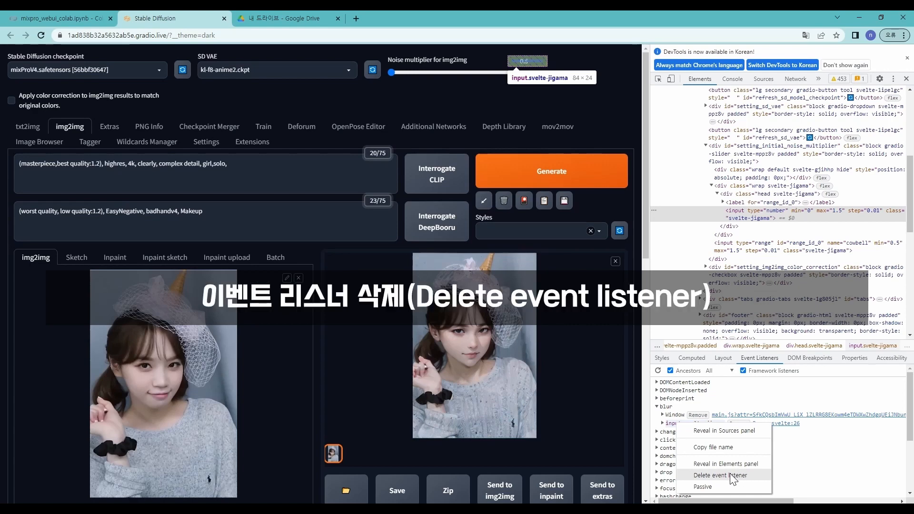
click(756, 479)
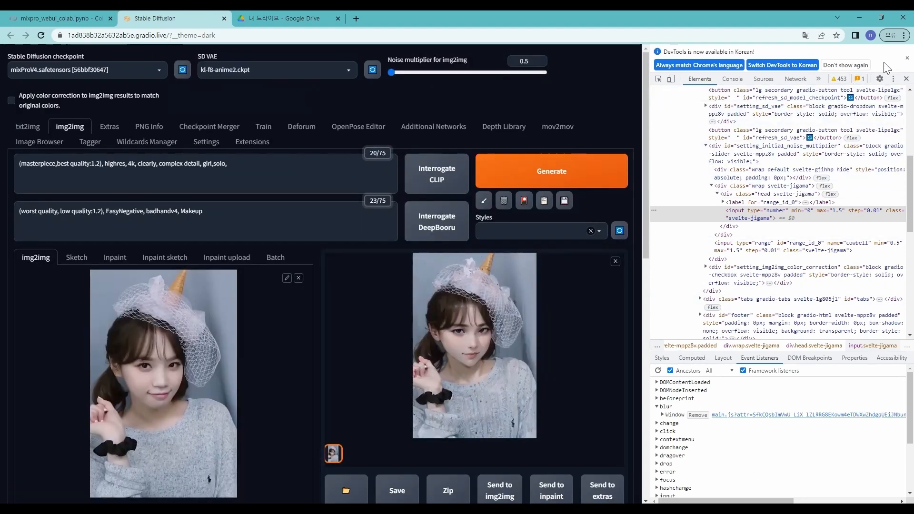
click(906, 58)
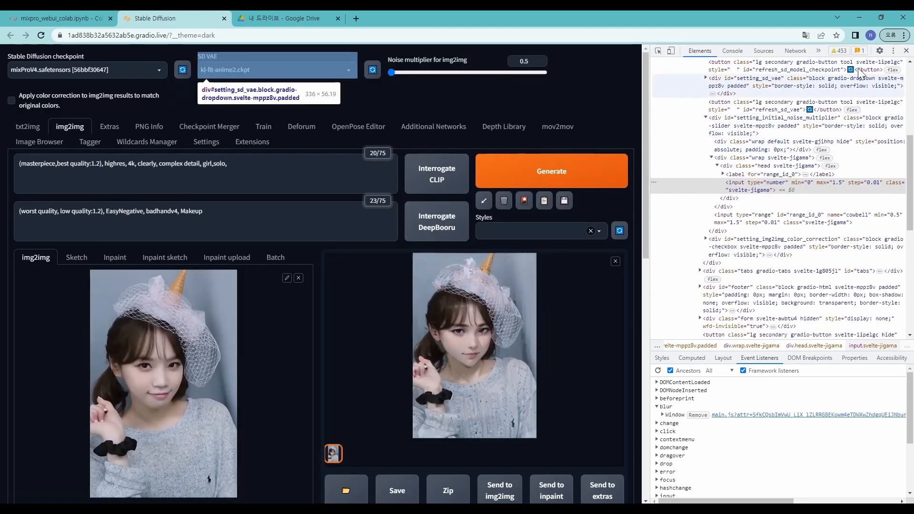
click(906, 51)
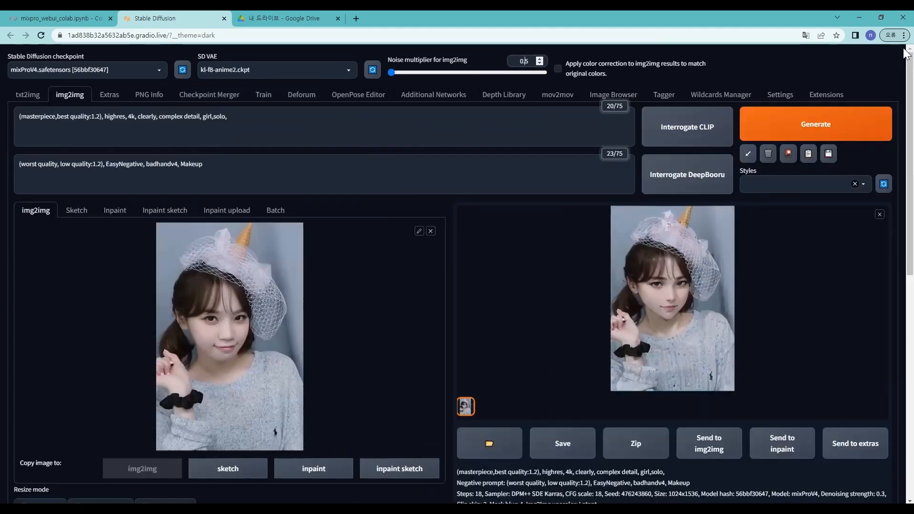
Step: Set the noise multiplier for img2img to 0 and generate the image again
double_click(525, 58)
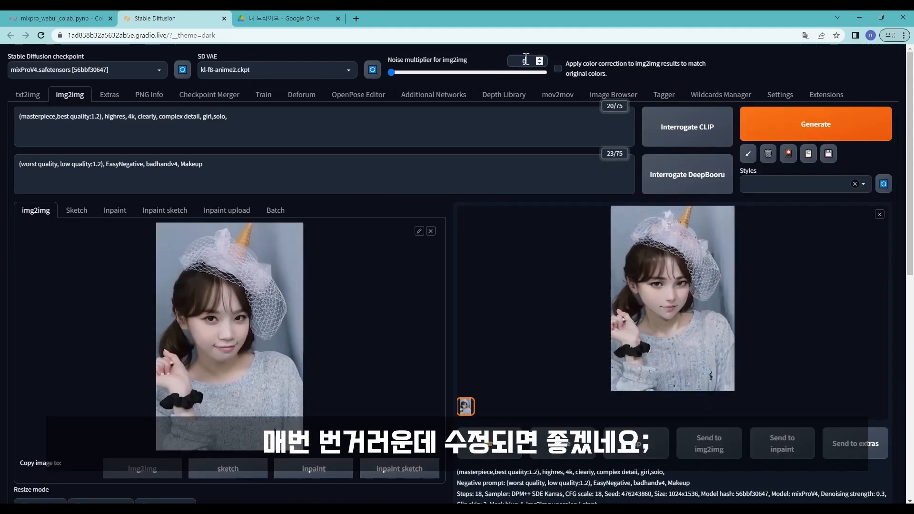
click(534, 126)
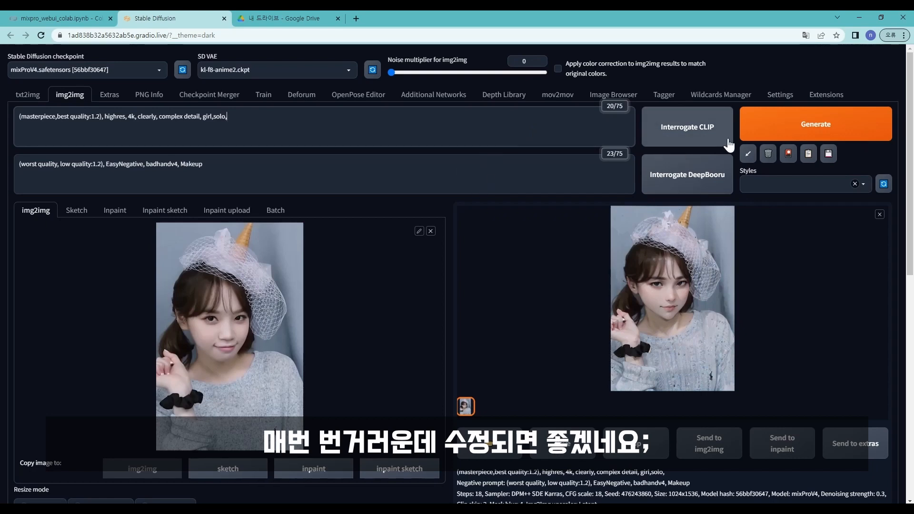
click(766, 134)
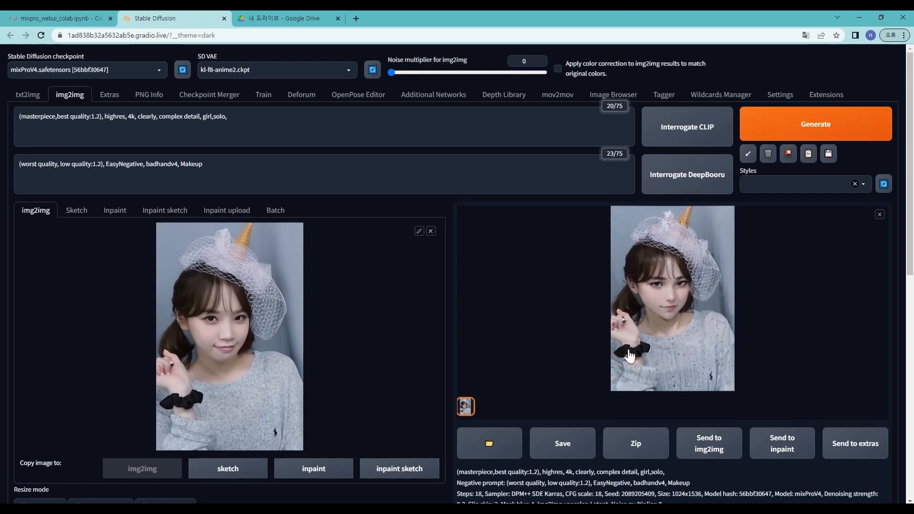
Step: Examine the image generated with noise multiplier 0 at full size, then close the enlarged view
click(663, 342)
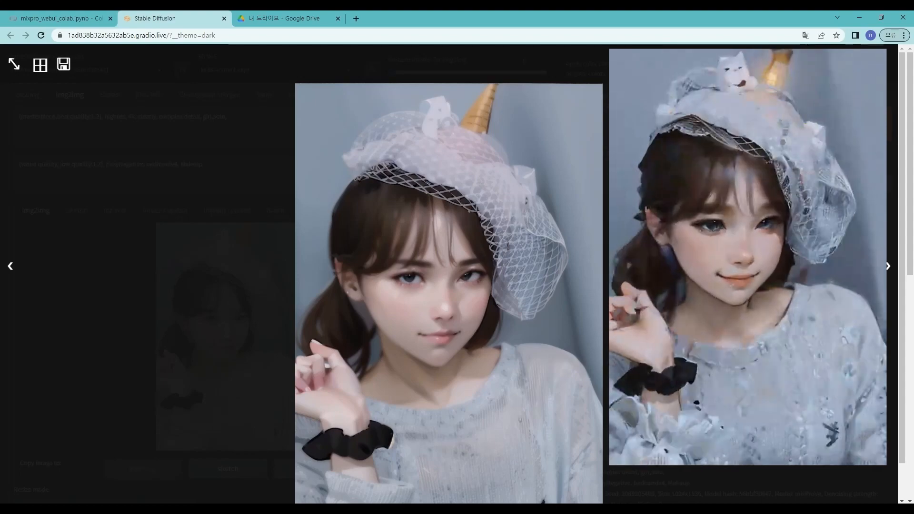
click(665, 368)
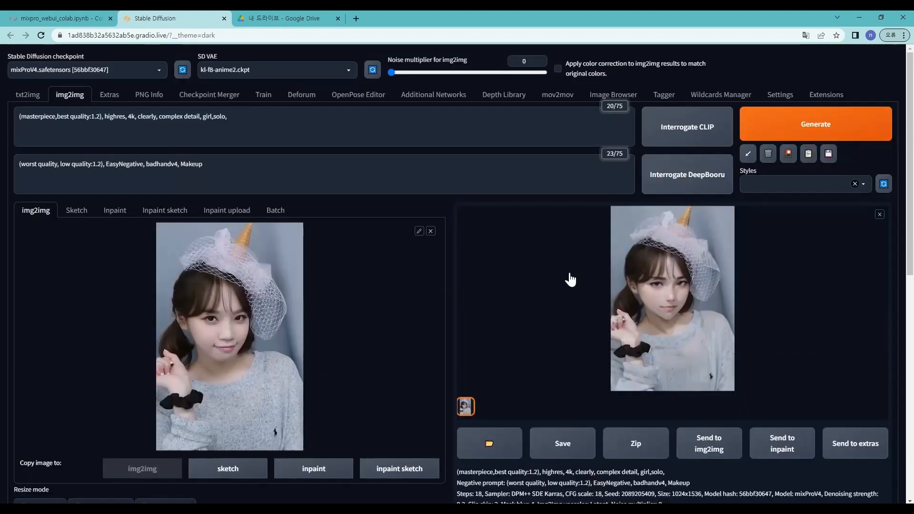
scroll(582, 327, down, 1)
scroll(586, 324, up, 1)
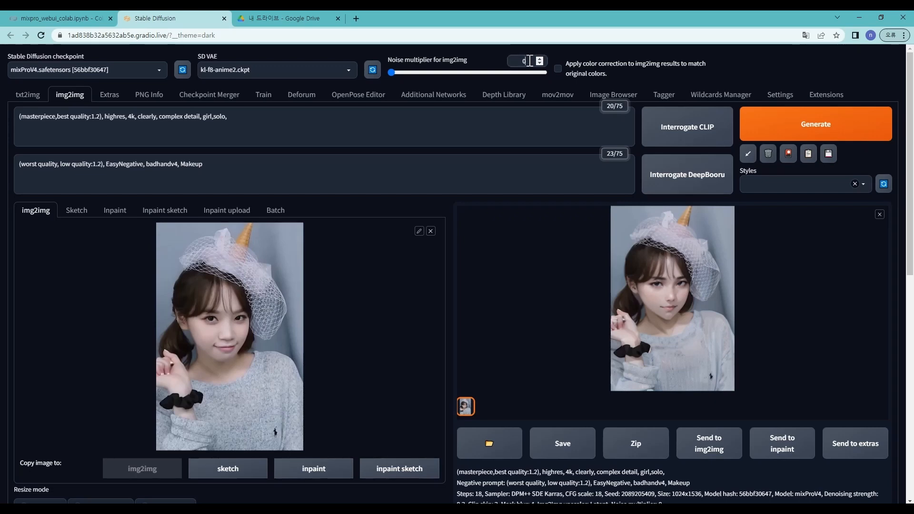
Step: Try to change the noise multiplier to 1 and start a comparison generation
key(BackSpace)
text(1)
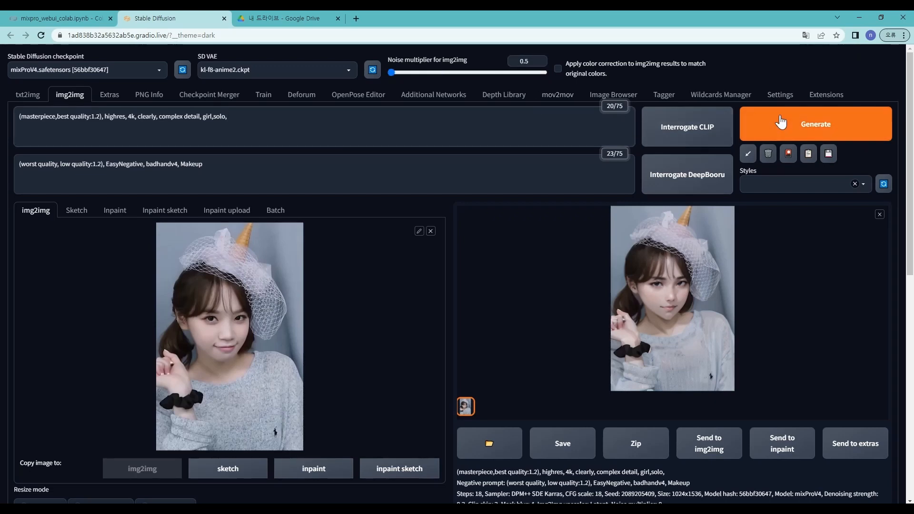
click(781, 123)
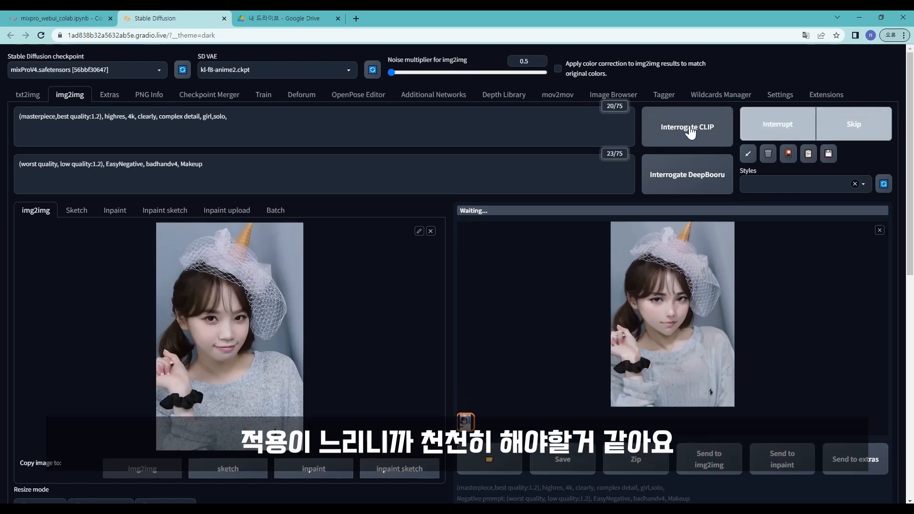
Step: Set the img2img noise multiplier to 1, generate a comparison image, and examine it at full size
drag(530, 61, 493, 62)
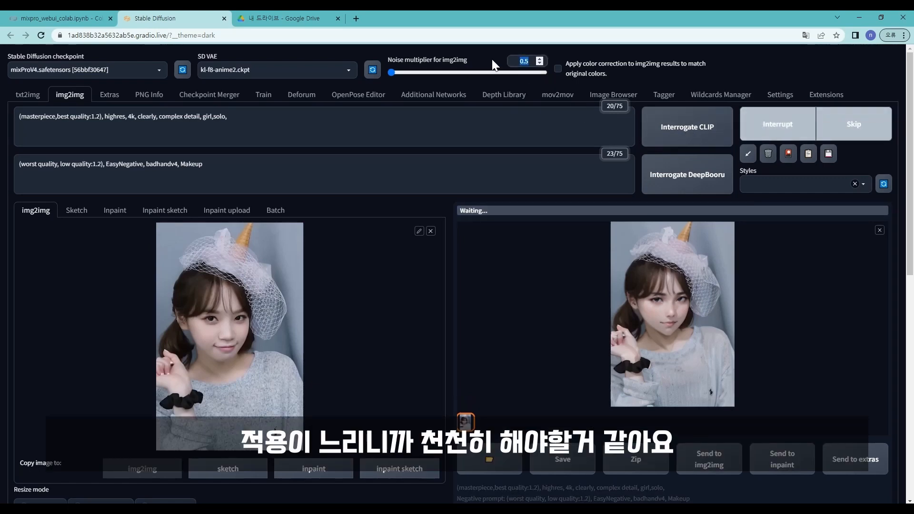
text(1)
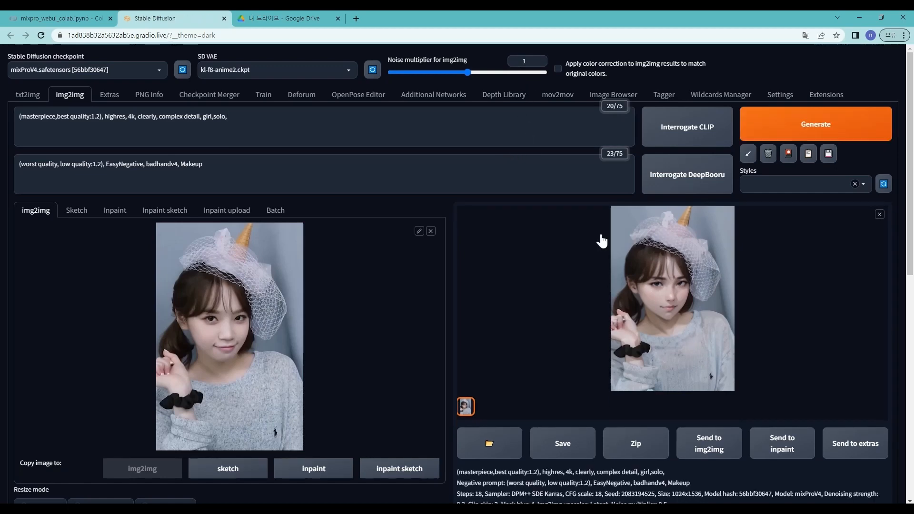
click(766, 137)
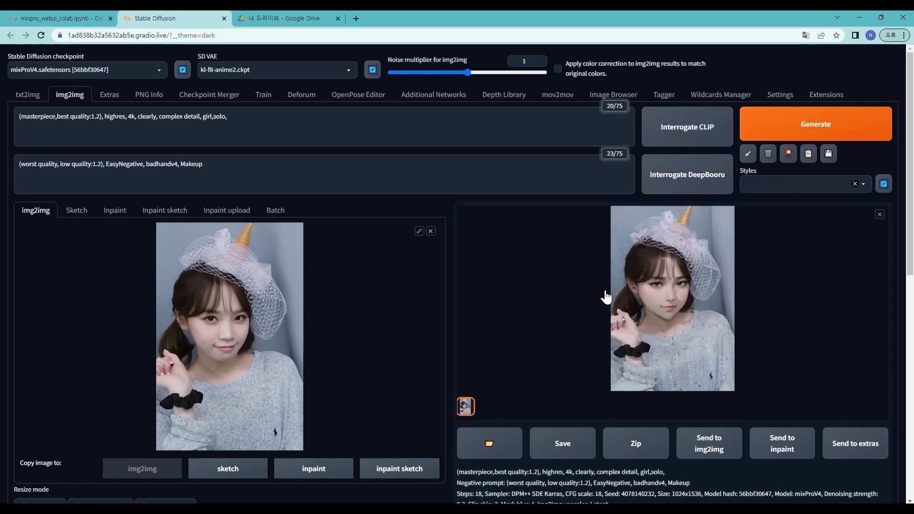
click(613, 329)
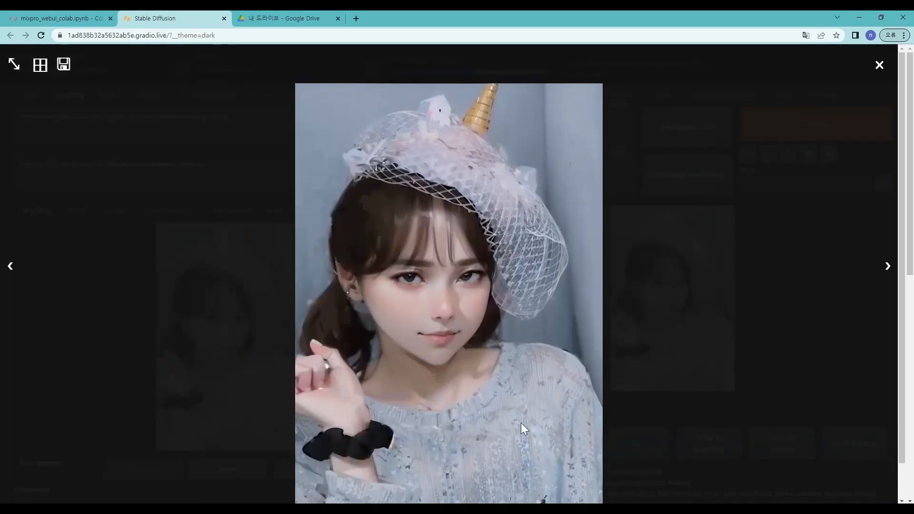
click(686, 358)
Step: Set the img2img noise multiplier back to 0
drag(521, 62, 543, 71)
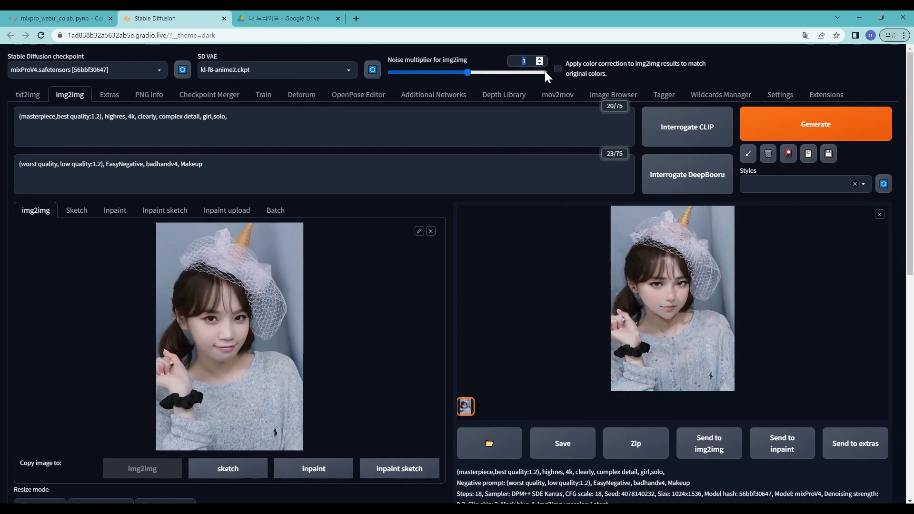
text(0)
click(540, 130)
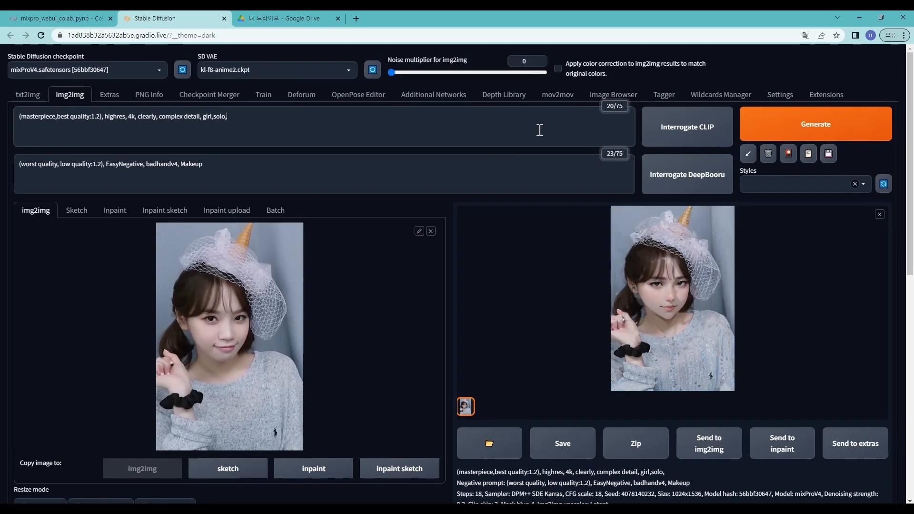
Step: Enable ControlNet's Control Model - 0 with the lineart_realistic preprocessor and the control_v11p_sd15_lineart_fp16 model
scroll(511, 158, down, 6)
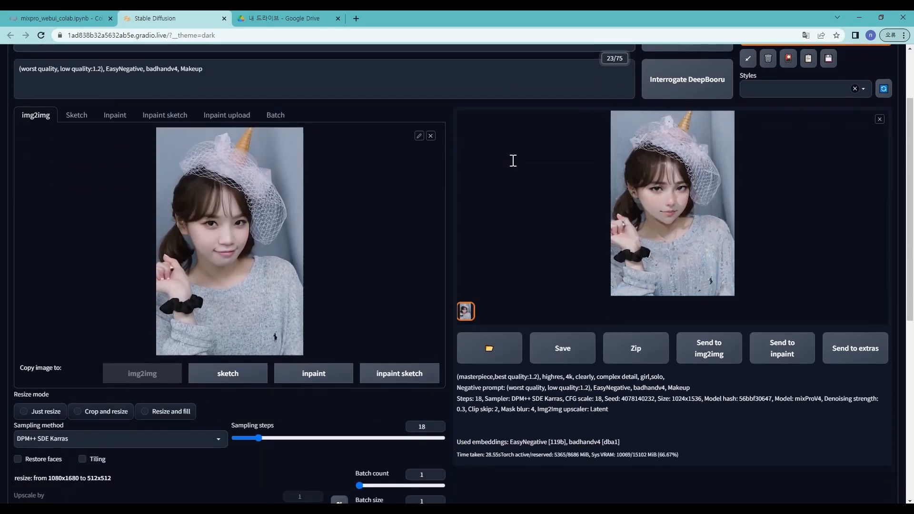
scroll(555, 196, down, 2)
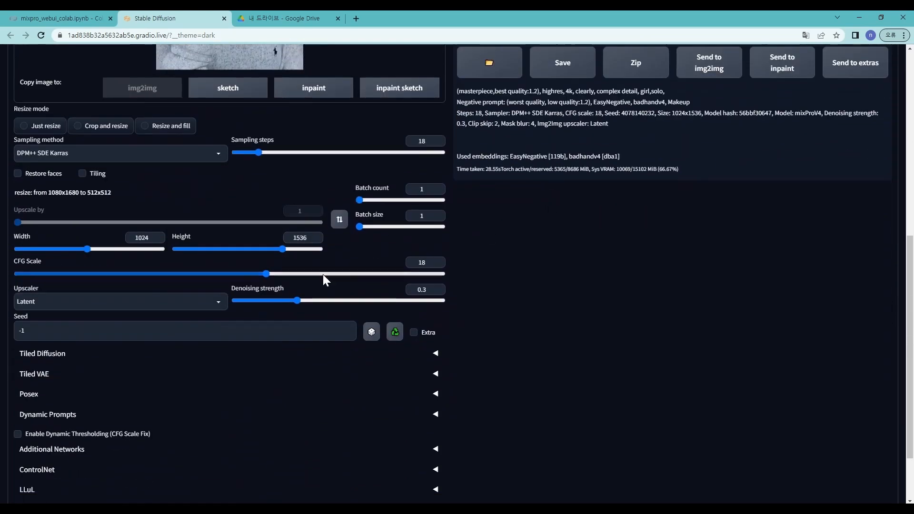
scroll(226, 328, down, 1)
scroll(226, 329, down, 2)
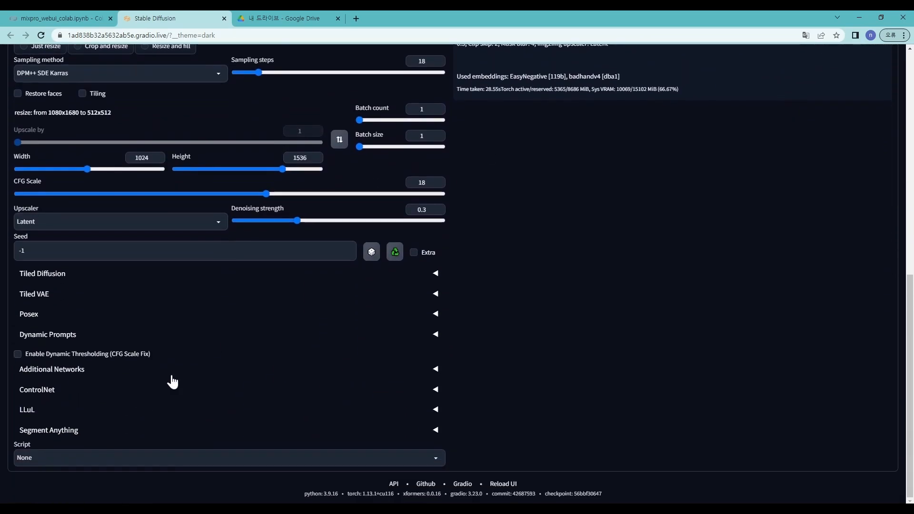
click(143, 386)
scroll(143, 387, down, 2)
scroll(144, 388, down, 3)
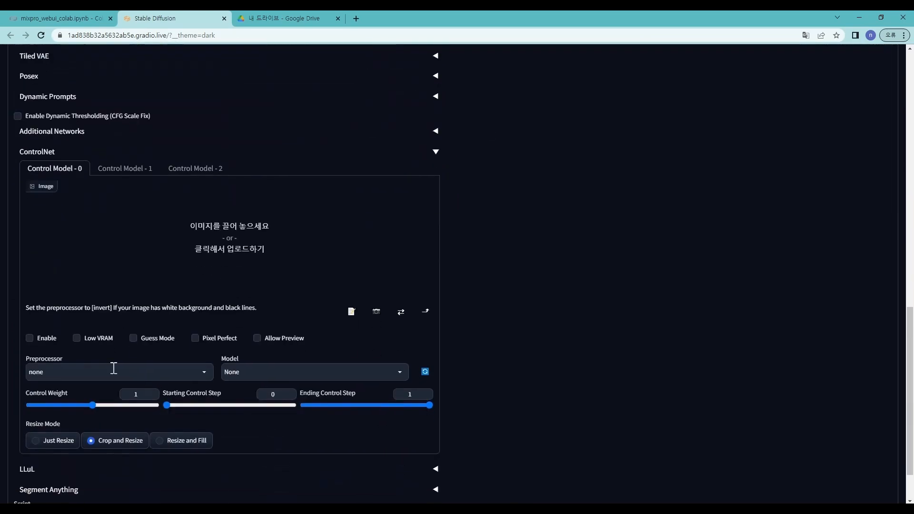
click(61, 372)
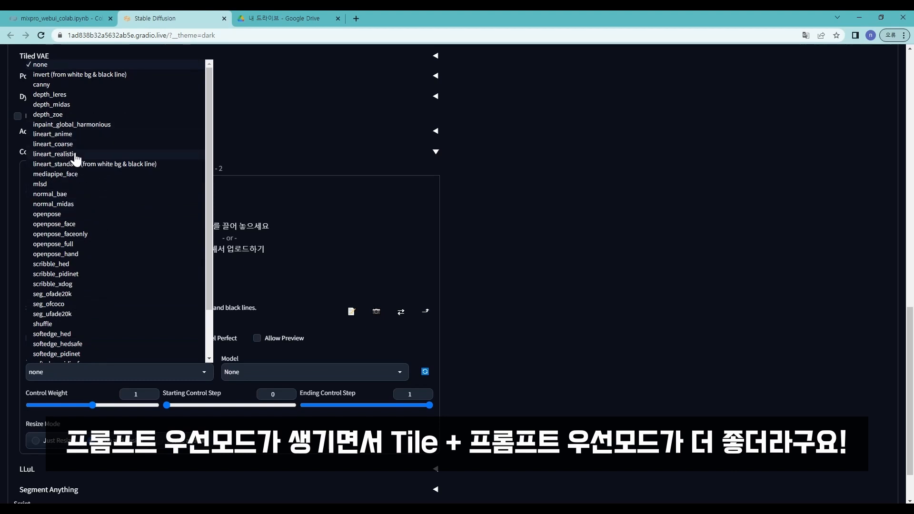
click(54, 153)
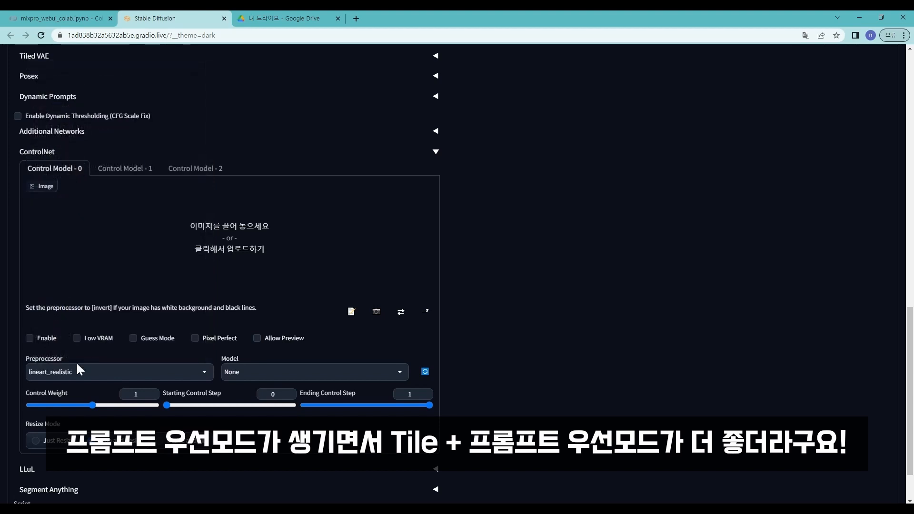
click(272, 369)
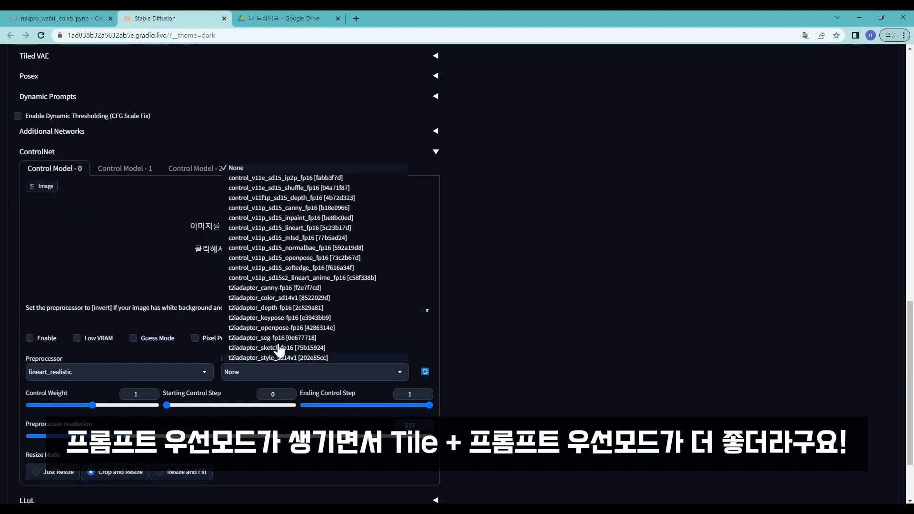
click(295, 228)
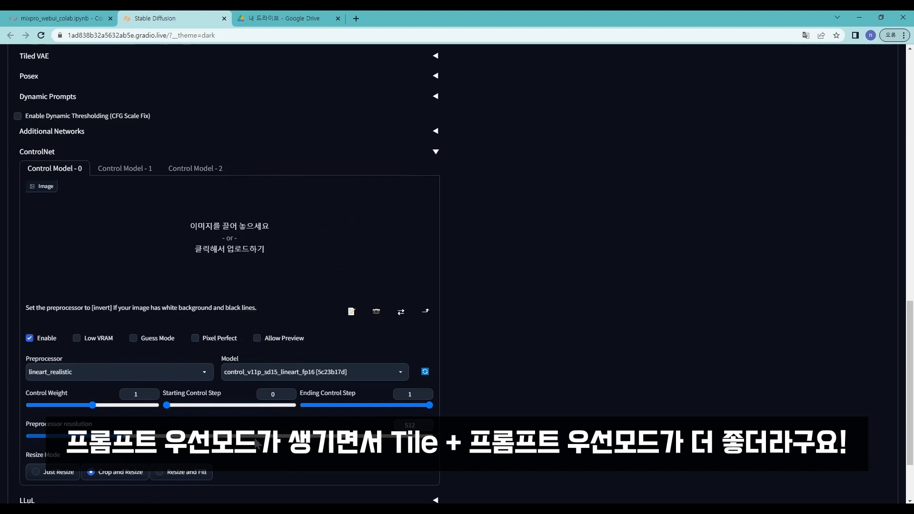
Step: Generate the image with ControlNet lineart enabled, examine it at full size, and close the enlarged view
scroll(652, 484, up, 9)
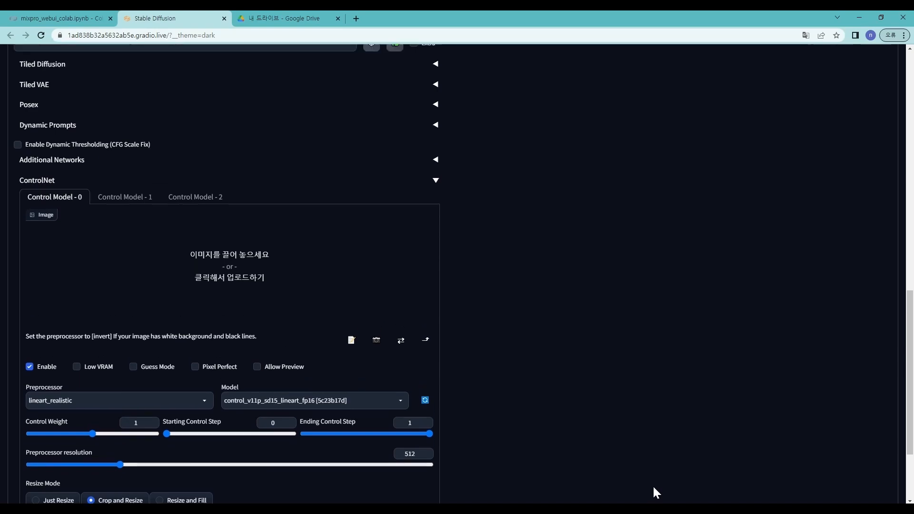
scroll(613, 466, up, 6)
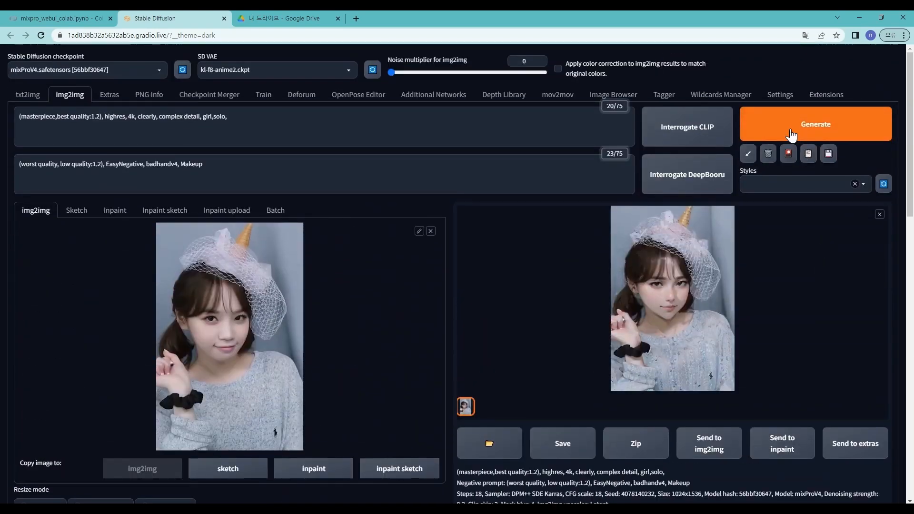
click(814, 125)
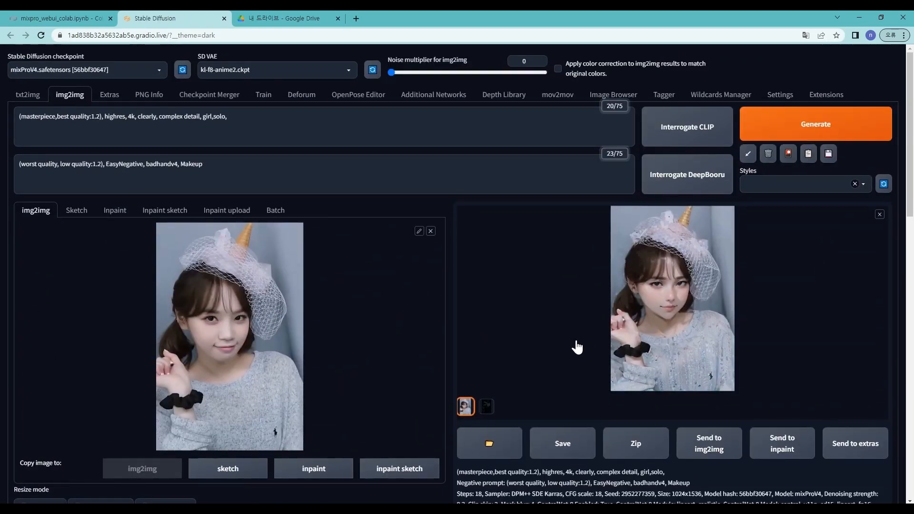
click(631, 334)
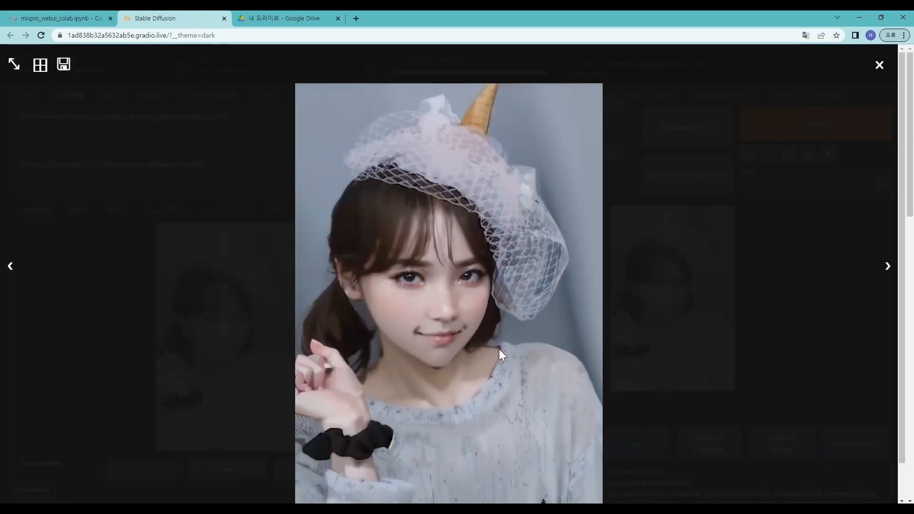
click(676, 285)
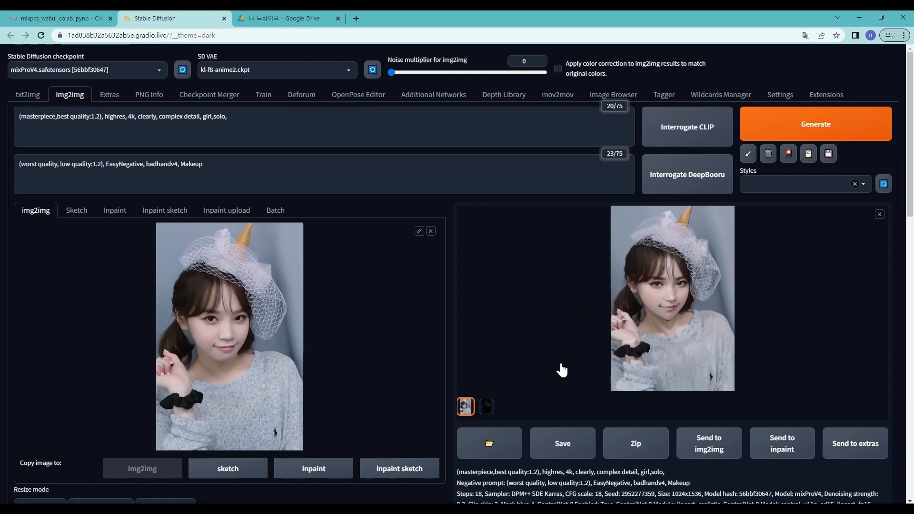
Step: Examine the line-art detection map that ControlNet produced from the source photo
click(486, 406)
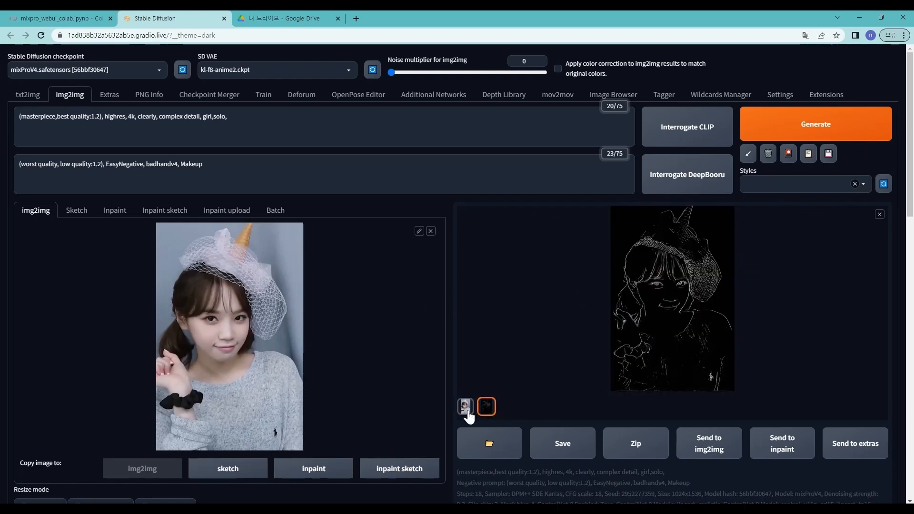
click(640, 326)
click(666, 291)
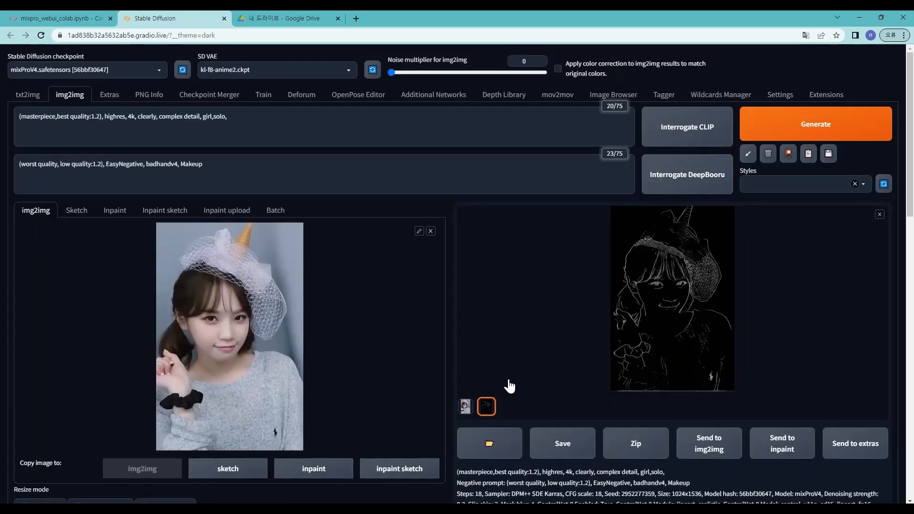
Step: Switch from the line-art map to the generated image, examine it at full size, and close the enlarged view
click(465, 406)
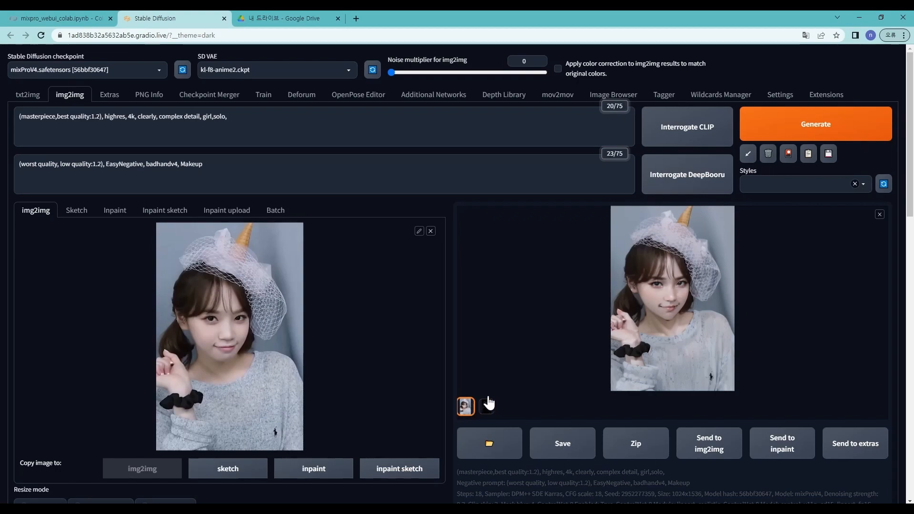
click(713, 334)
click(685, 334)
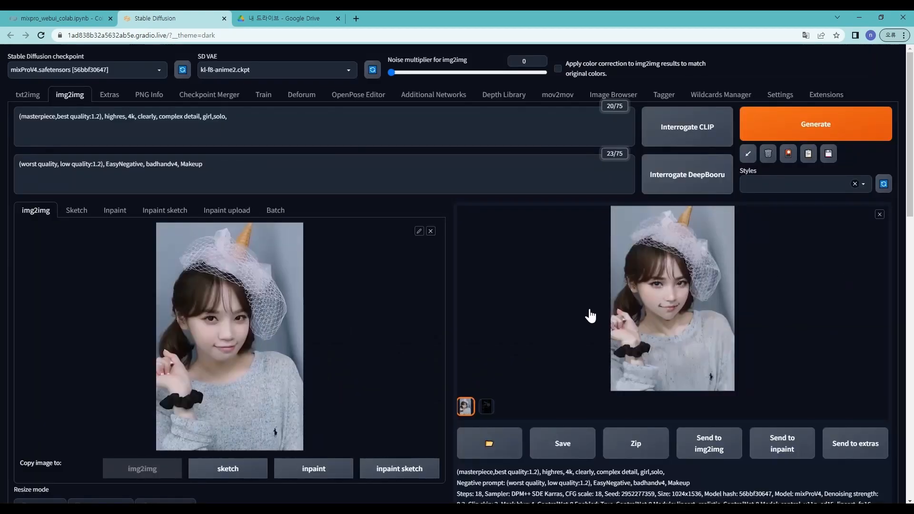
Step: Disable ControlNet's Control Model - 0 and set its preprocessor to openpose and its model to t2iadapter_openpose-fp16
scroll(486, 305, down, 15)
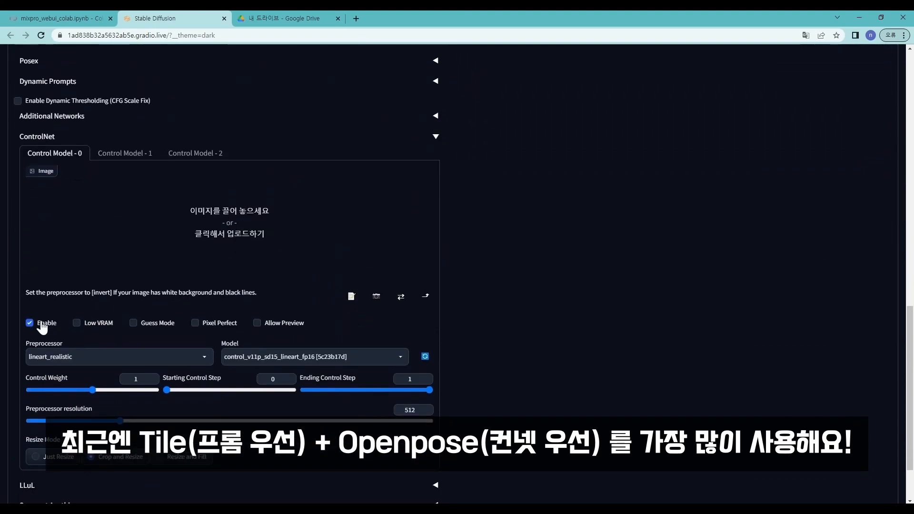
click(74, 359)
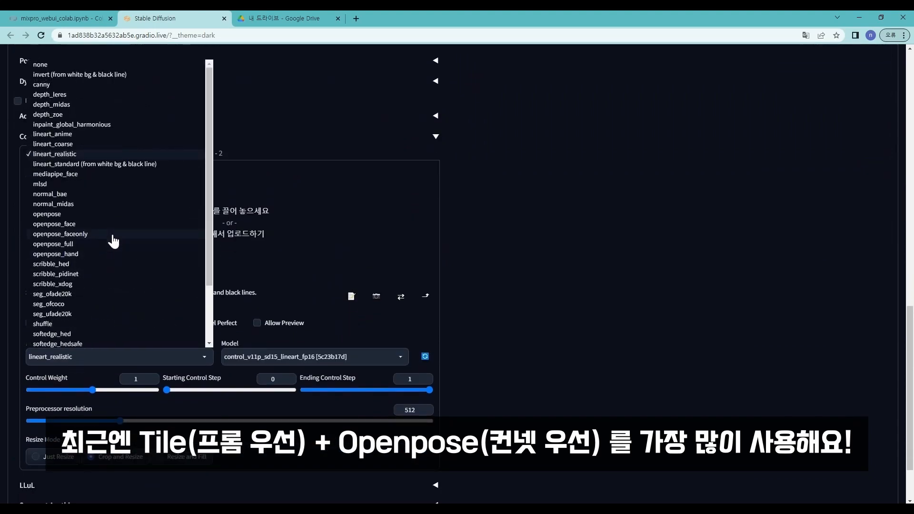
click(114, 215)
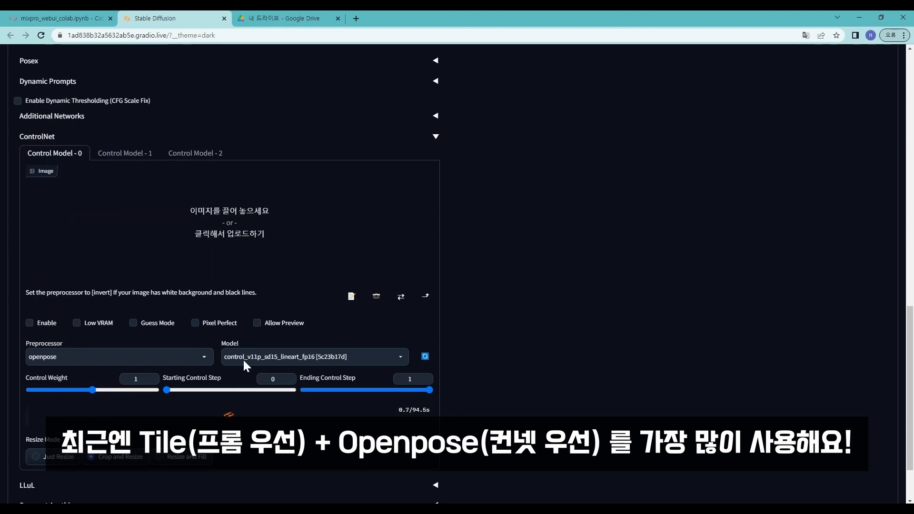
click(311, 361)
scroll(299, 311, down, 1)
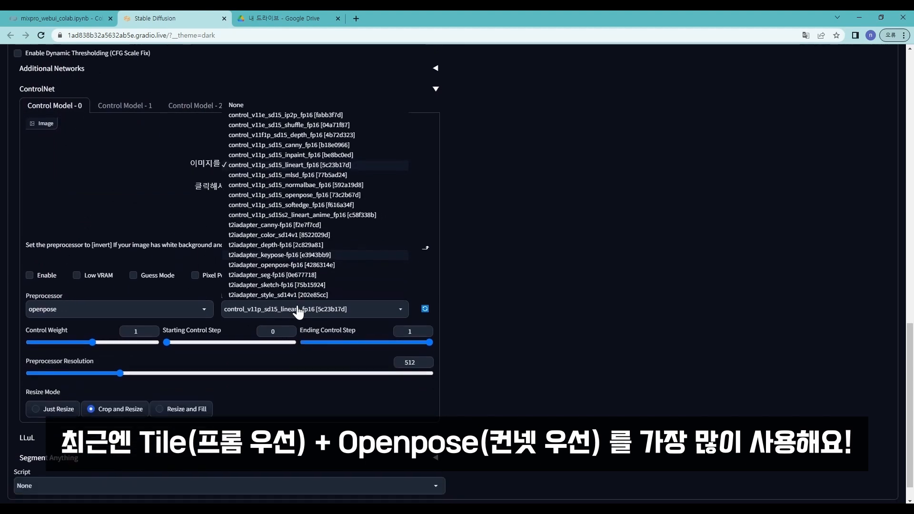
click(300, 265)
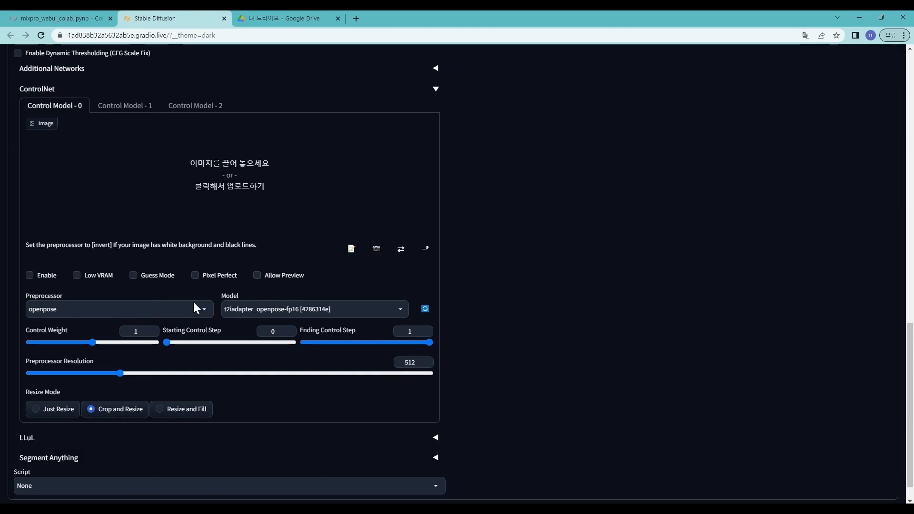
Step: Set the img2img CFG scale to 18 and the denoising strength to 0.35
scroll(490, 352, up, 20)
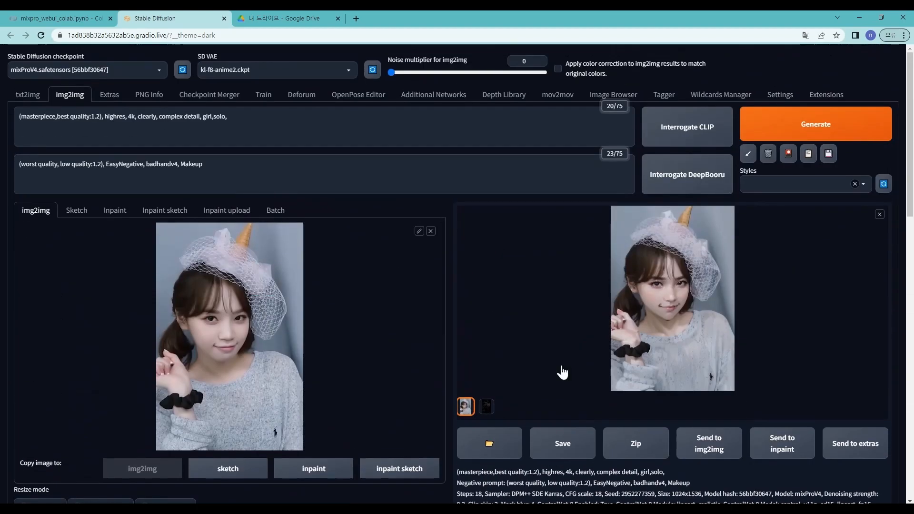
scroll(522, 337, down, 5)
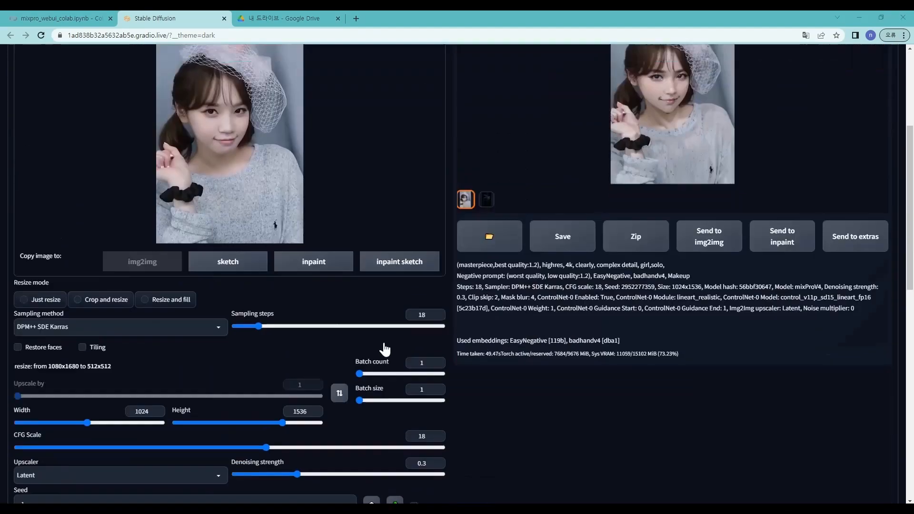
scroll(385, 349, down, 3)
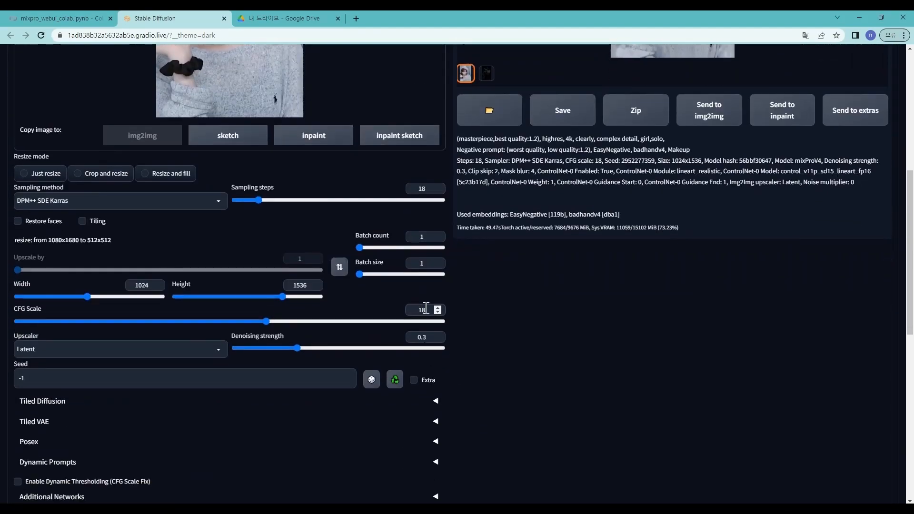
text(6)
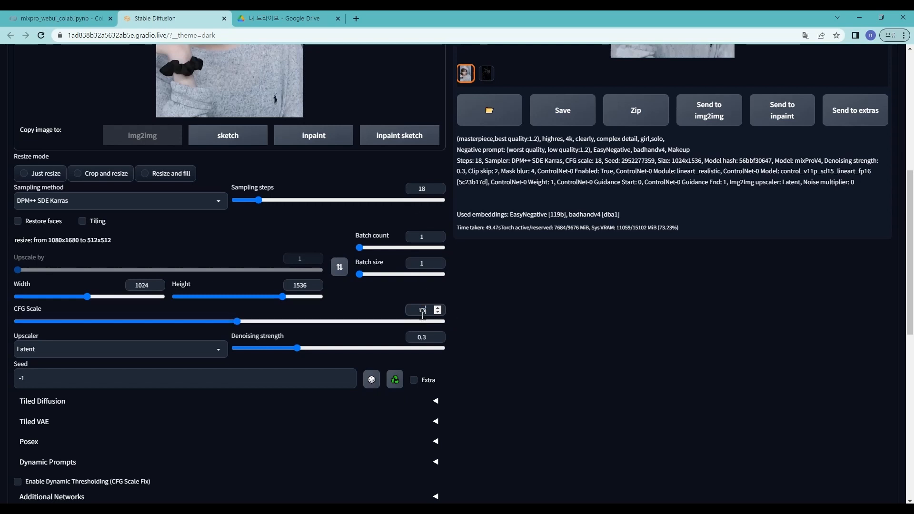
text(8)
click(431, 336)
text(5)
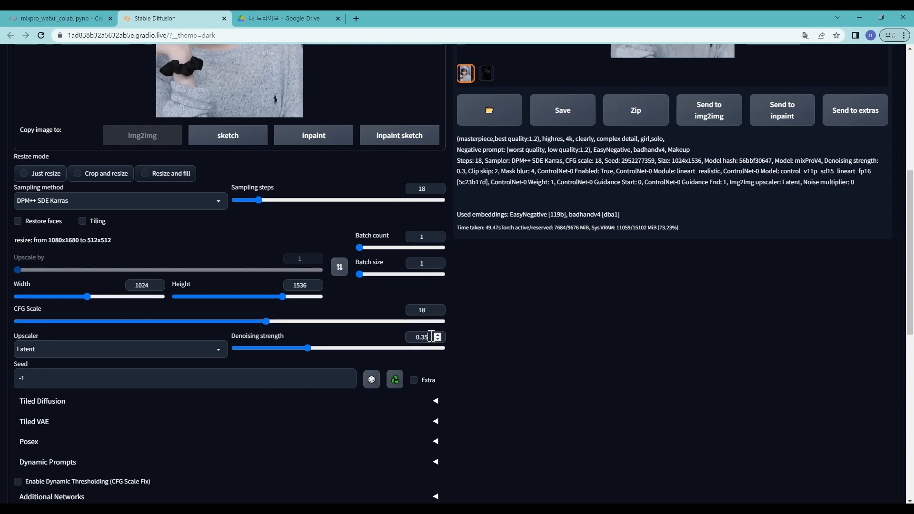
Step: Generate the image at denoising strength 0.35, examine it at full size, and close the enlarged view
scroll(507, 336, up, 7)
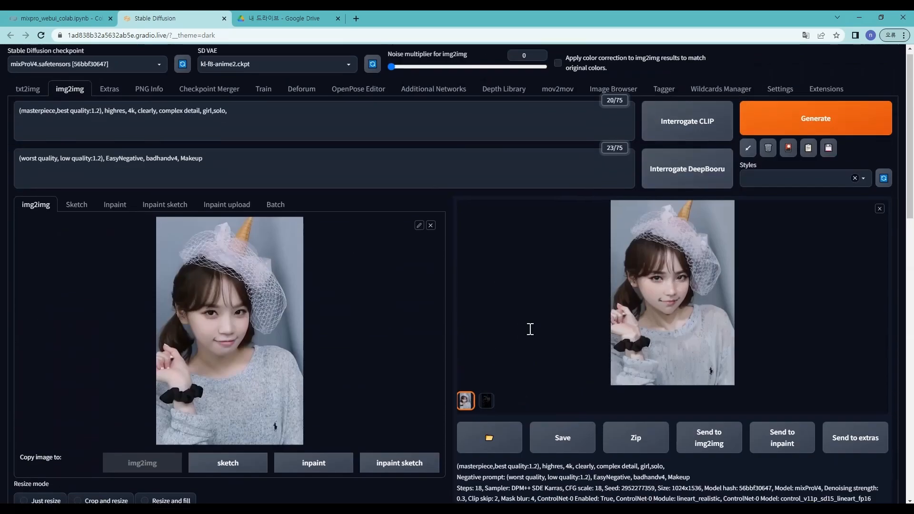
click(818, 132)
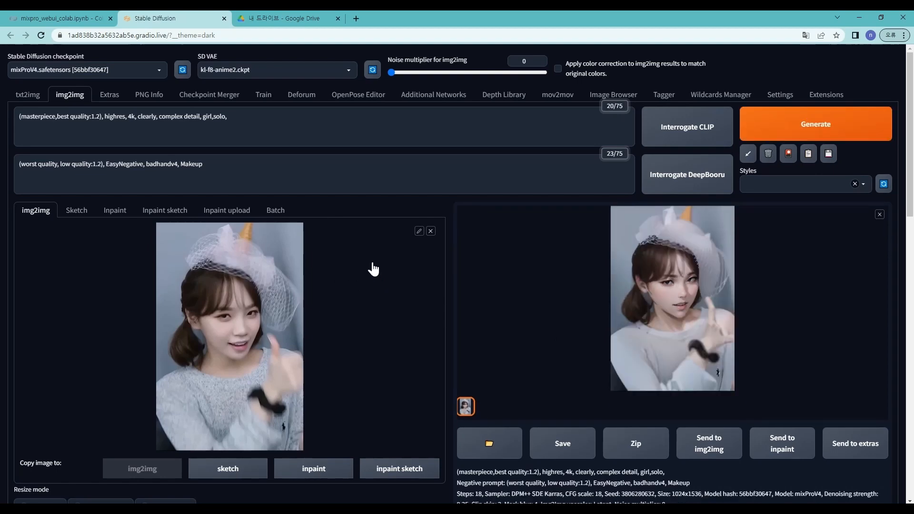
click(668, 316)
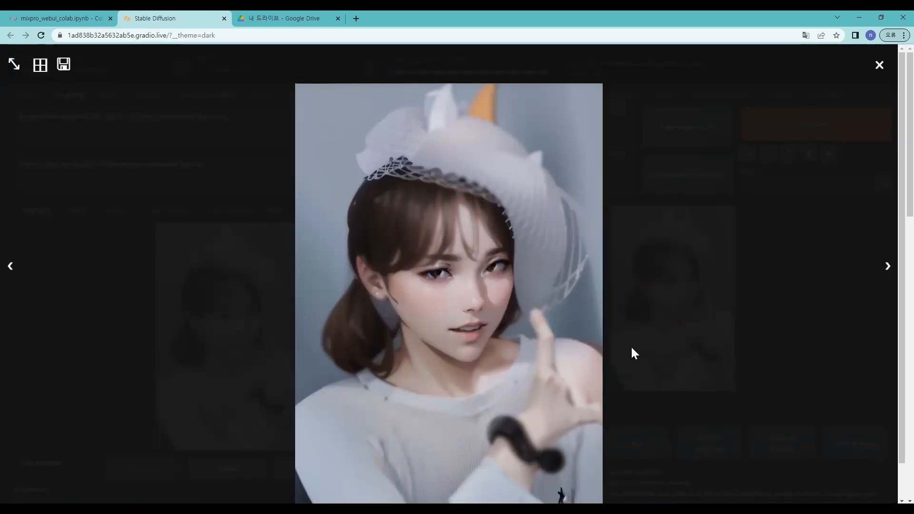
click(603, 350)
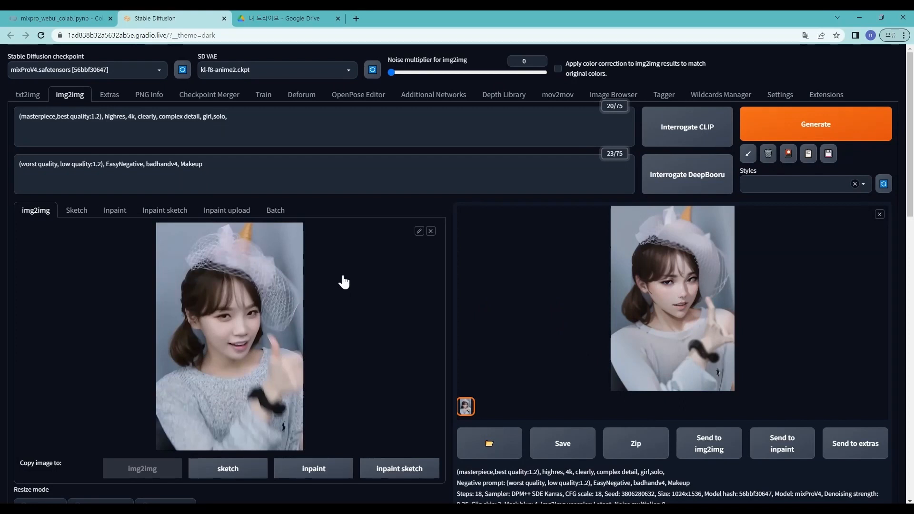
Step: Lower the denoising strength to 0.3 and the CFG scale to 16
scroll(526, 322, down, 6)
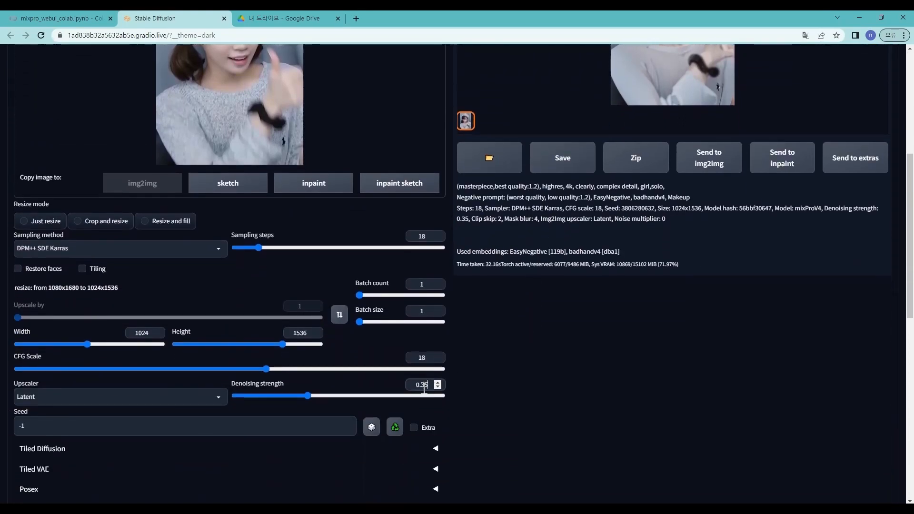
key(BackSpace)
double_click(427, 356)
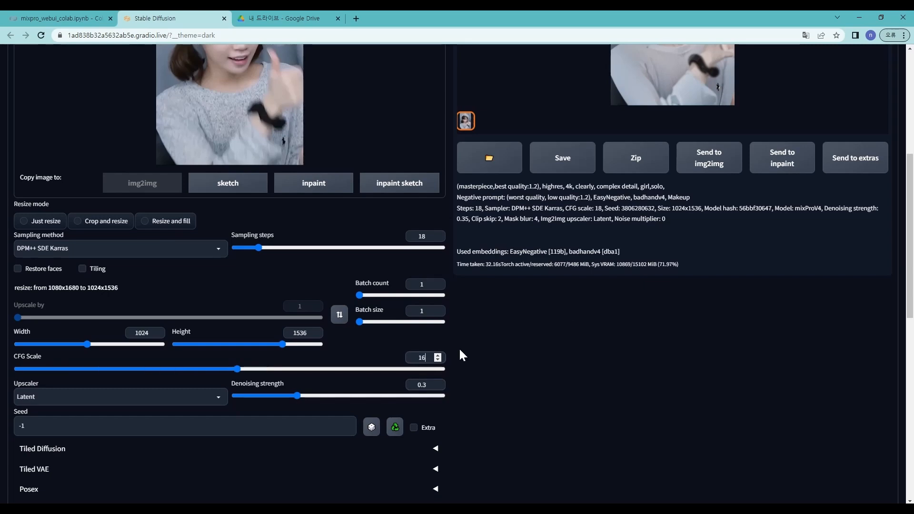
Step: Generate the image with CFG scale 16 and denoising 0.3, examine it at full size, and close the enlarged view
scroll(460, 355, up, 4)
scroll(678, 233, up, 2)
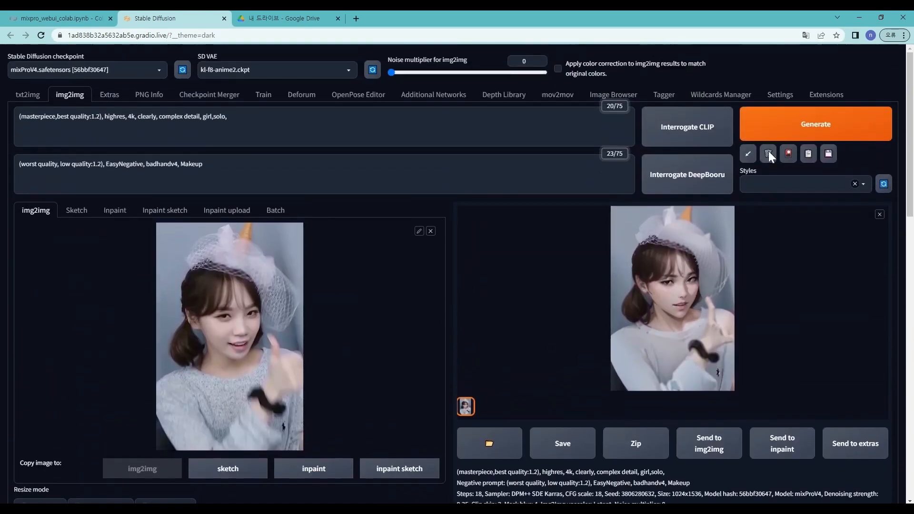
click(777, 128)
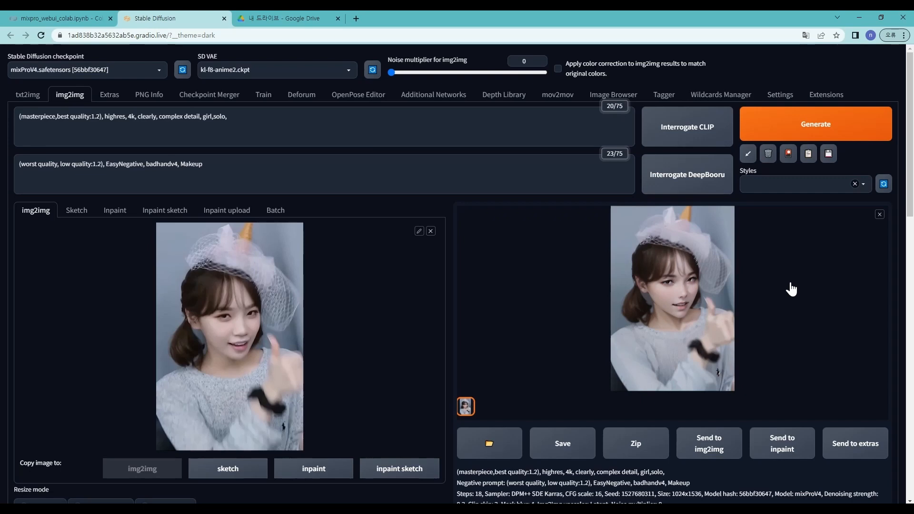
click(685, 364)
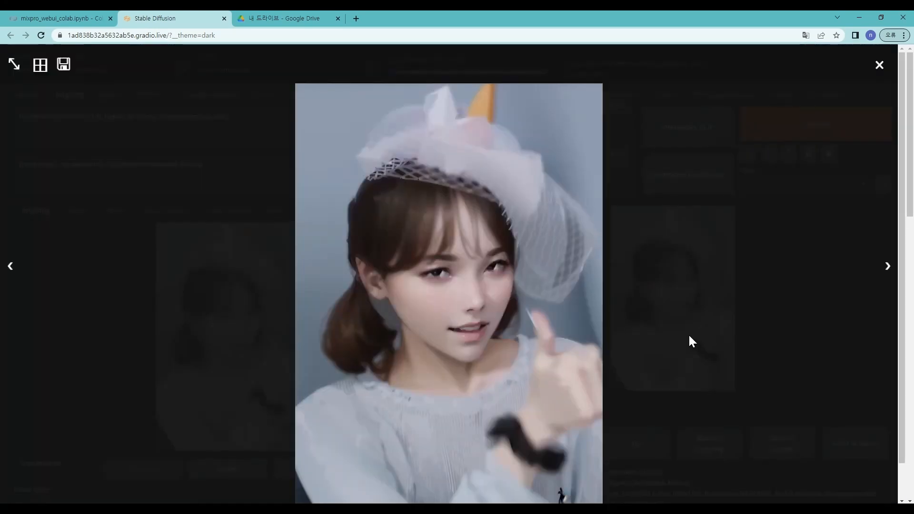
click(689, 336)
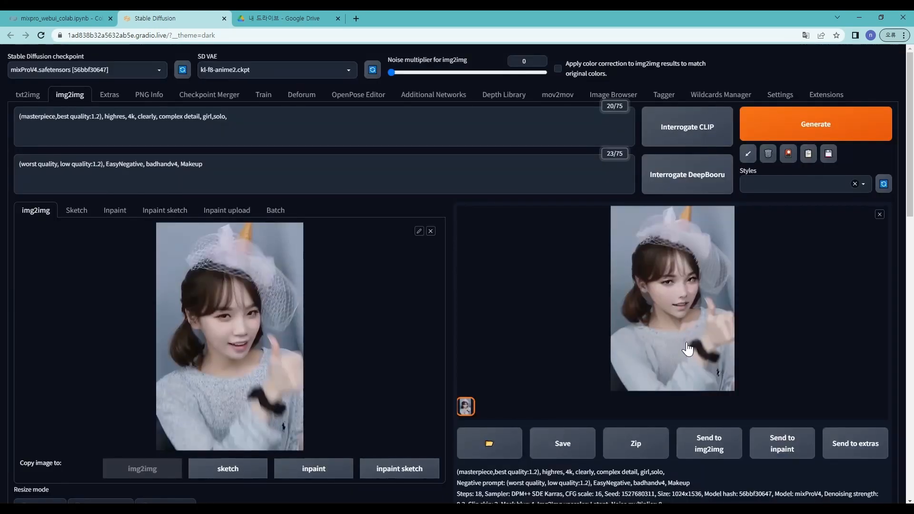
Step: Generate an image from the clearer thumbs-up photo with the same settings, and examine it at full size
click(429, 190)
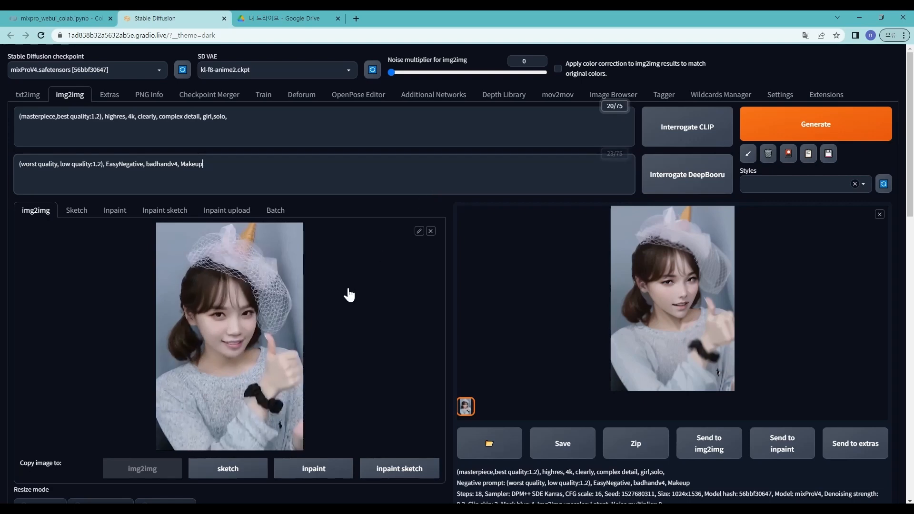
scroll(387, 350, down, 1)
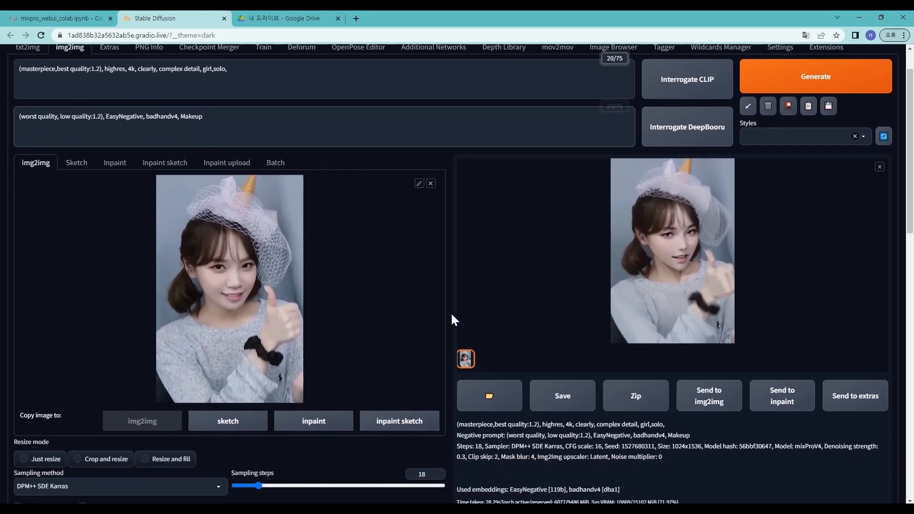
key(ctrl+Return)
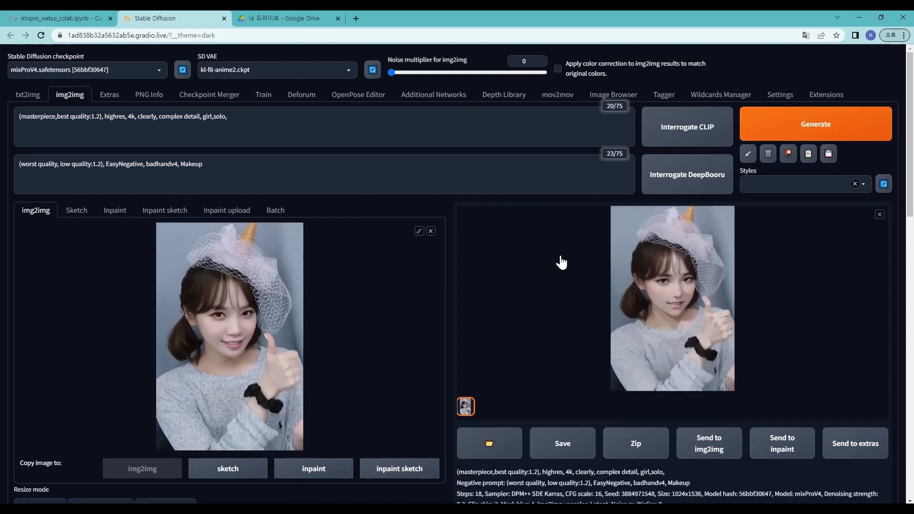
click(673, 345)
click(695, 312)
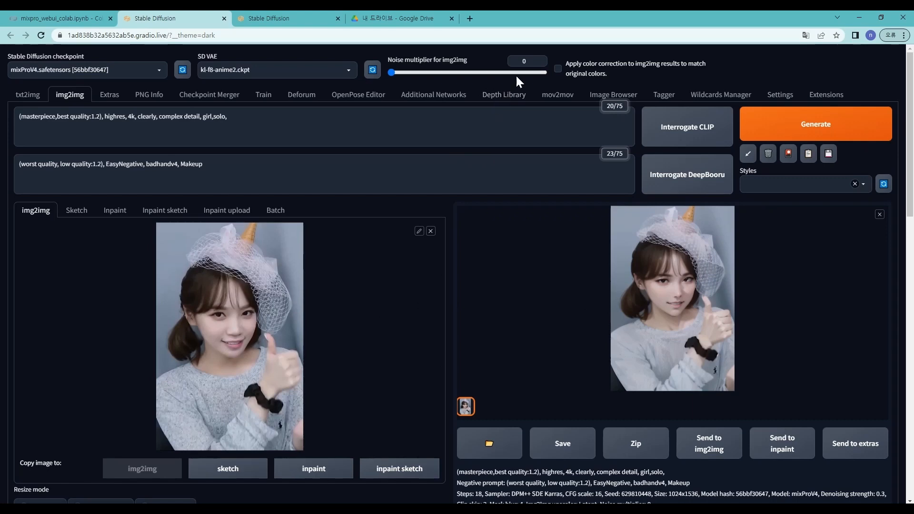
Step: Set the img2img noise multiplier to 0.6 and generate the thumbs-up image again
click(534, 62)
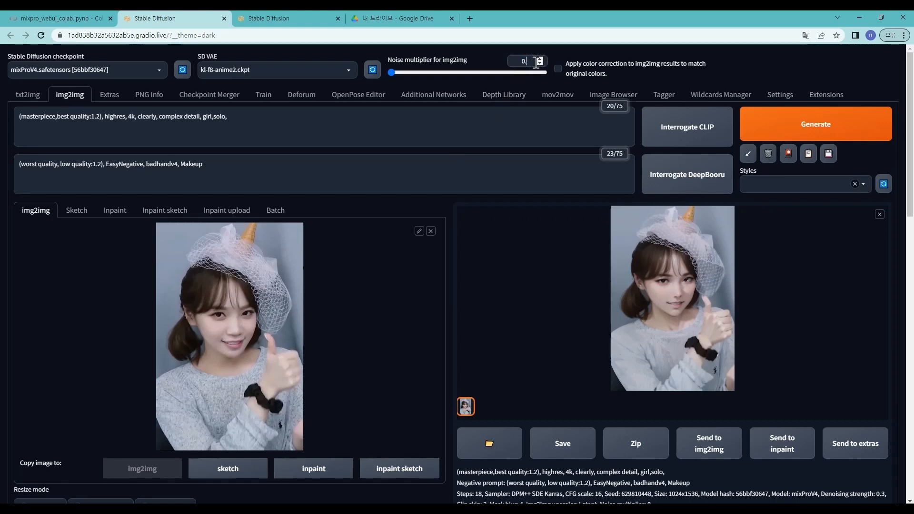
text(6)
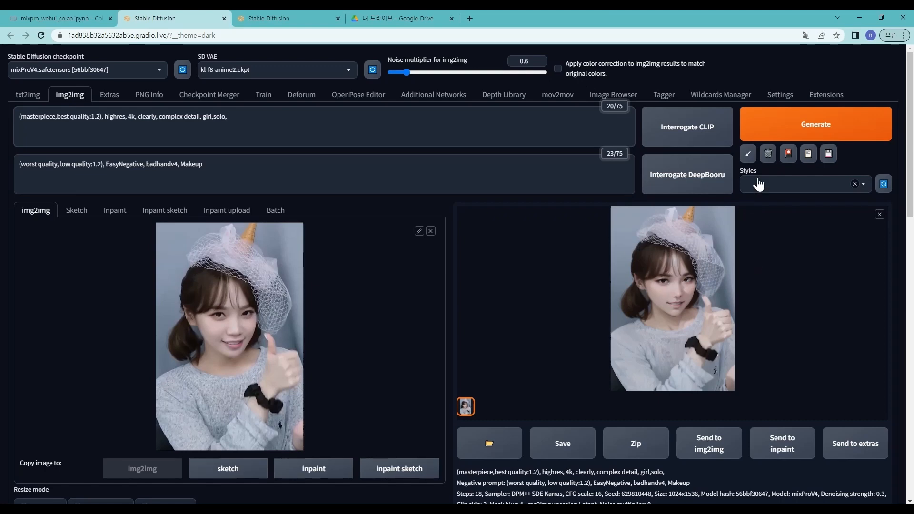
click(805, 128)
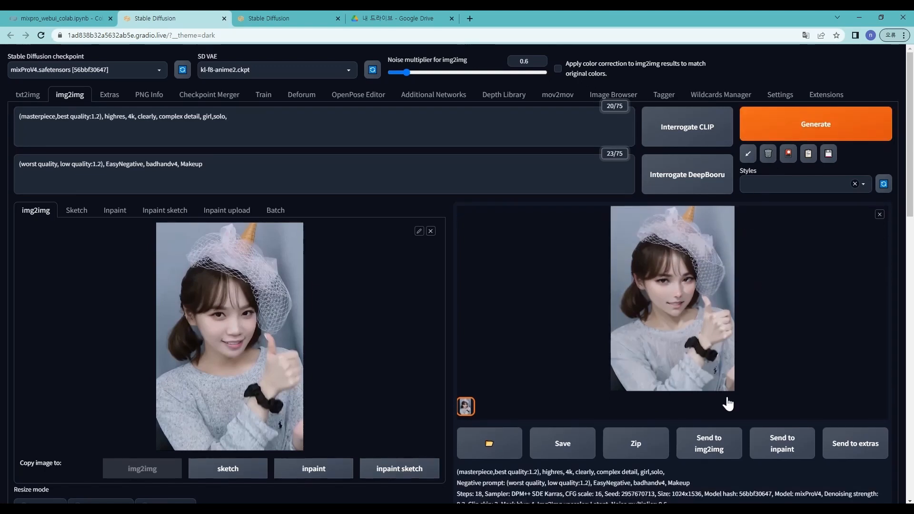
Step: Examine the image generated with noise multiplier 0.6 at full size and close the enlarged view
scroll(728, 402, down, 1)
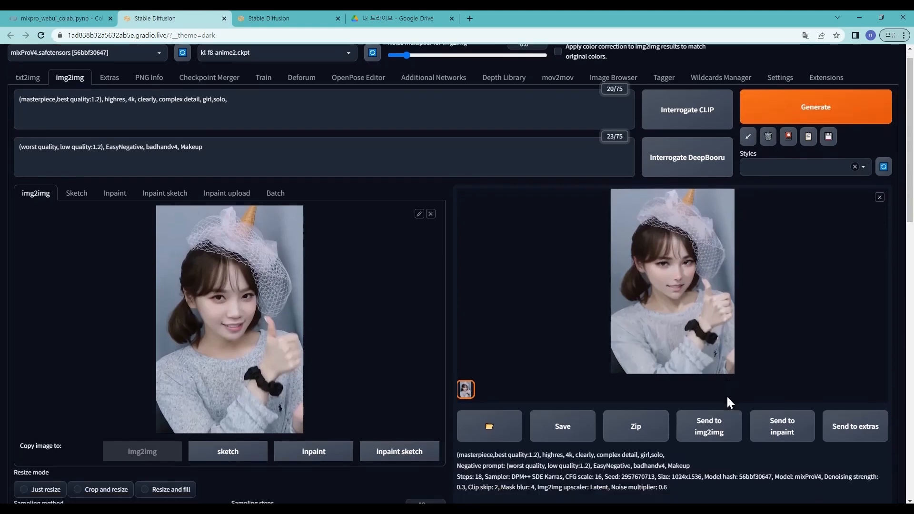
scroll(727, 397, down, 1)
click(719, 284)
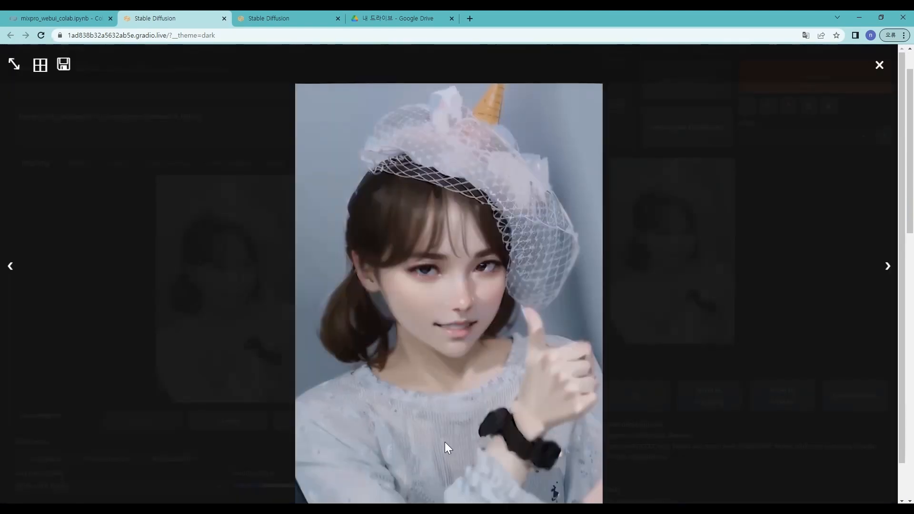
click(692, 310)
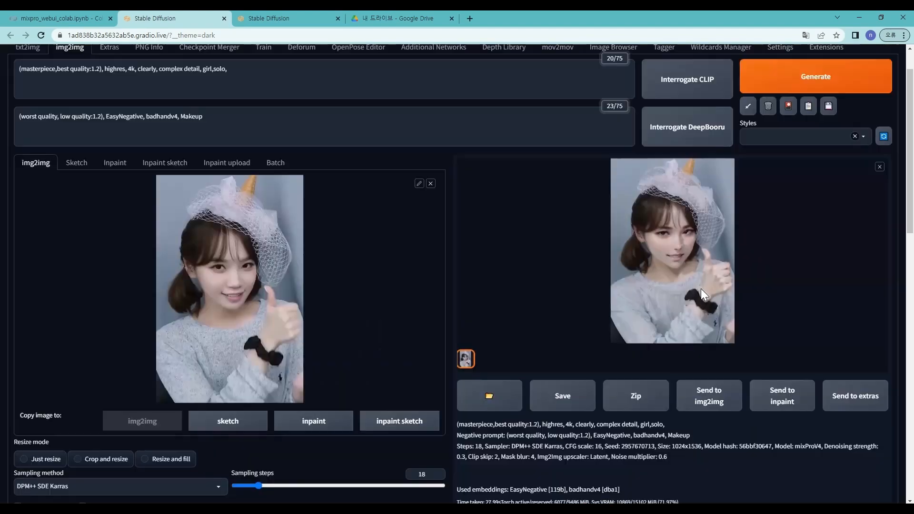
Step: Look at the mov2mov page, return to img2img, and add the samdoesartsSamYang_offsetRightFilesize LoRA to the positive prompt at weight 0.7
scroll(623, 295, up, 2)
click(557, 95)
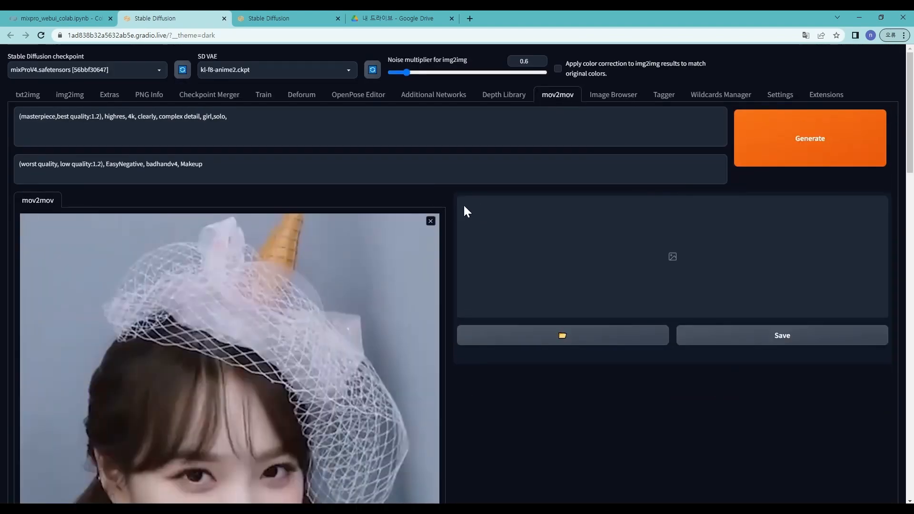
click(81, 96)
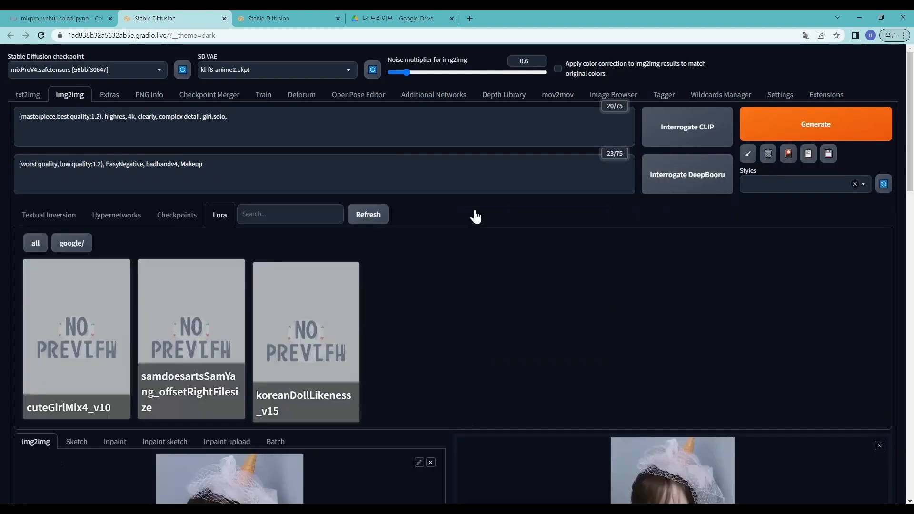
click(179, 322)
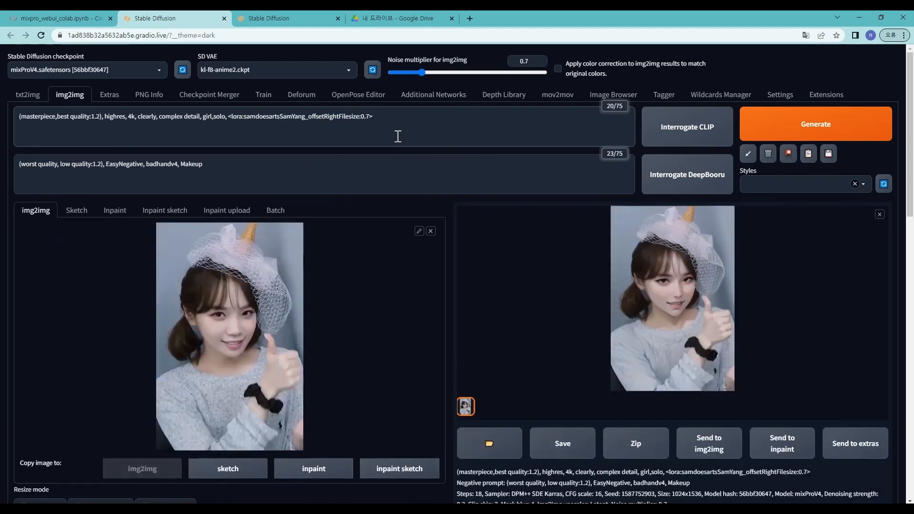
Step: Copy the img2img positive prompt, including the samdoesartsSamYang_offsetRightFilesize LoRA at 0.7, into the mov2mov positive prompt
key(ctrl+a)
key(ctrl+c)
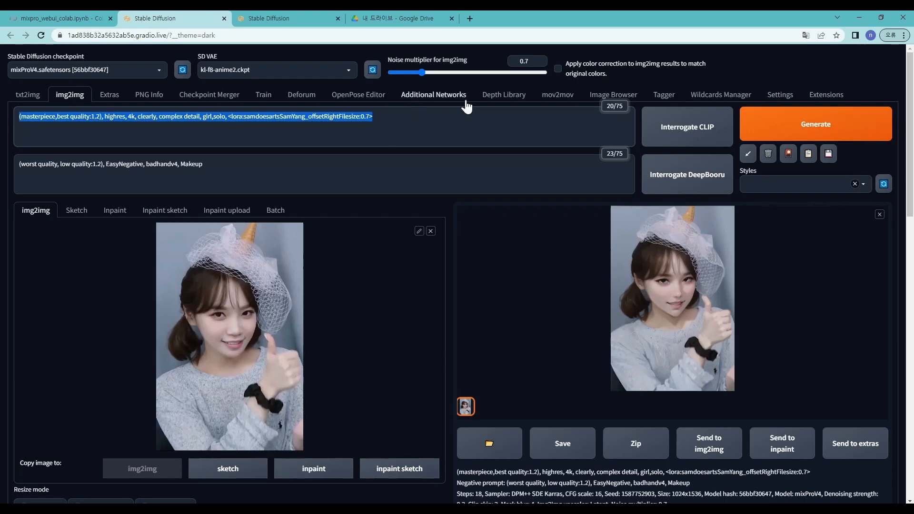
click(552, 97)
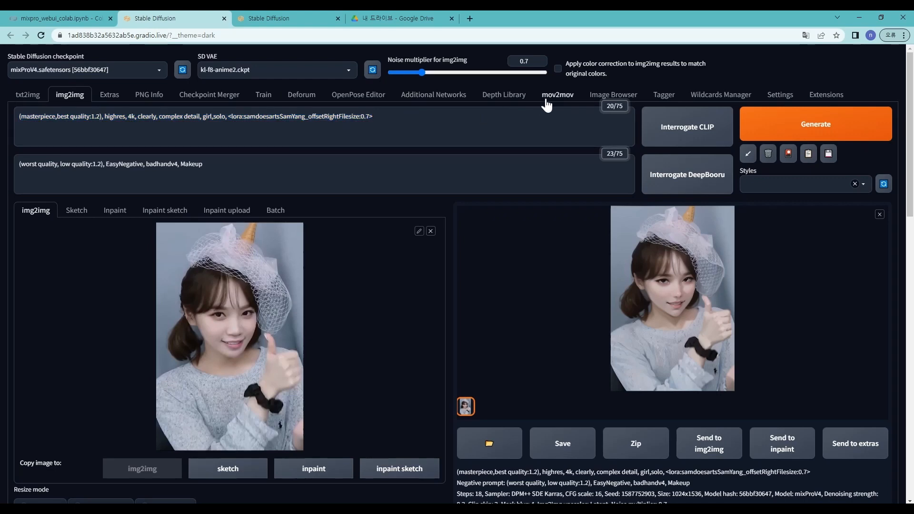
click(434, 126)
key(ctrl+a)
key(ctrl+v)
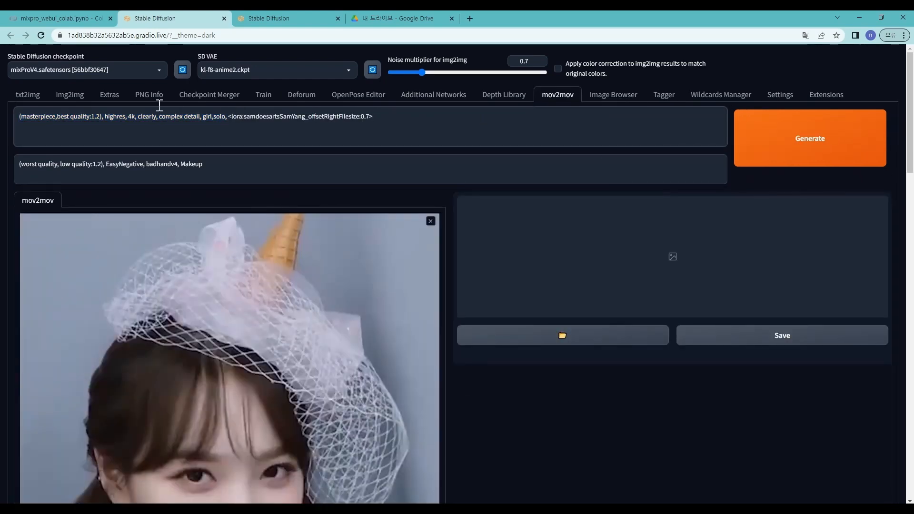
Step: Replace the mov2mov negative prompt with the negative prompt copied from img2img
click(81, 95)
click(155, 164)
key(ctrl+a)
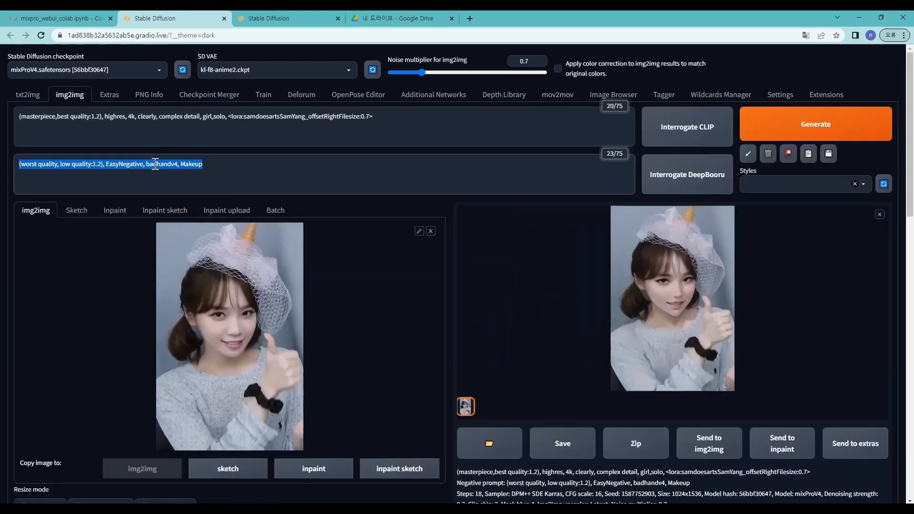
key(ctrl+c)
click(551, 95)
click(412, 161)
key(ctrl+v)
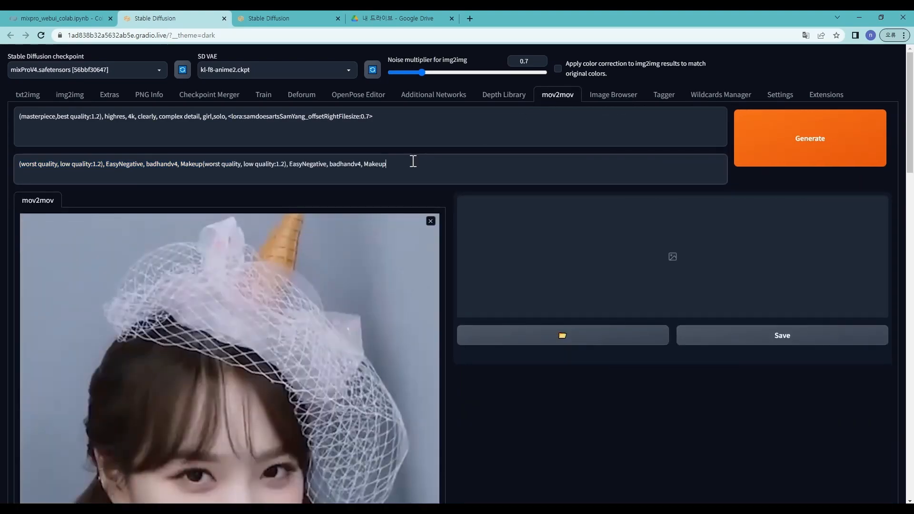
key(ctrl+a)
key(ctrl+v)
Step: Set the mov2mov sampling steps to 18
scroll(413, 162, down, 10)
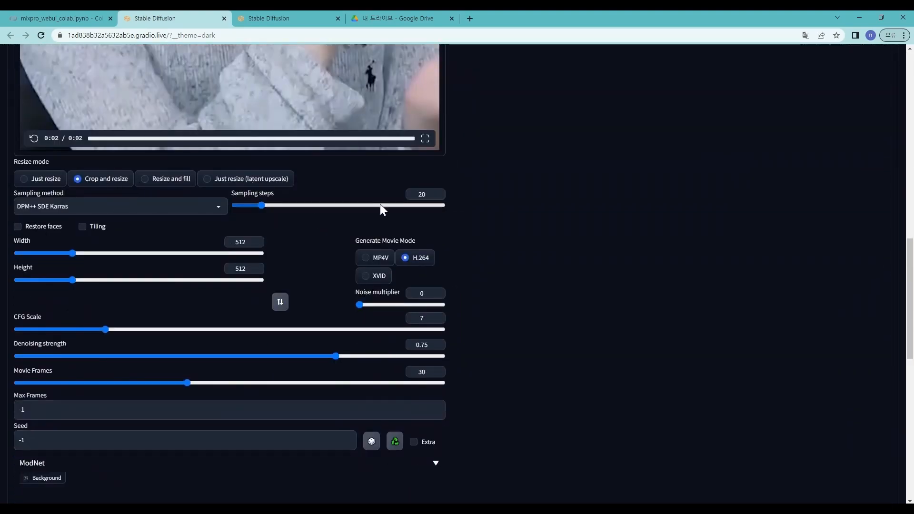
double_click(422, 194)
text(18)
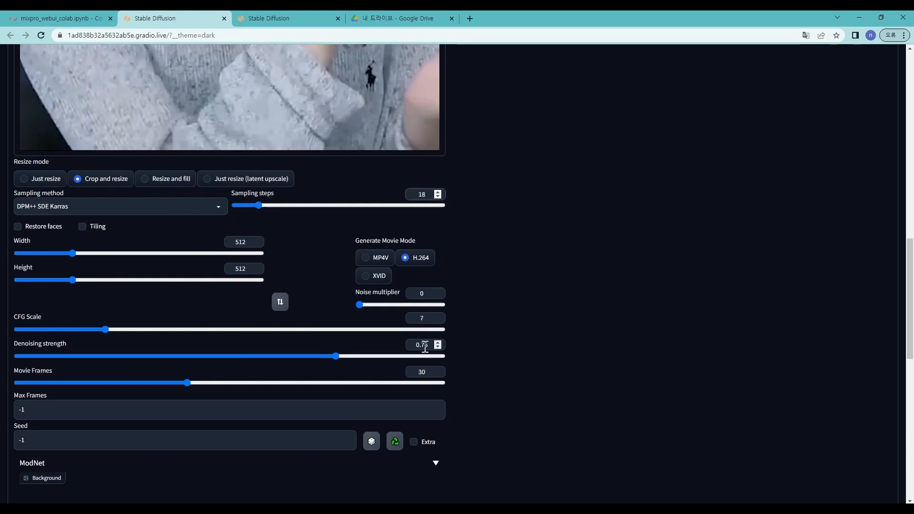
Step: Check the generation settings in img2img and match them in mov2mov with CFG Scale 16 and denoising strength 0.3
scroll(449, 338, up, 15)
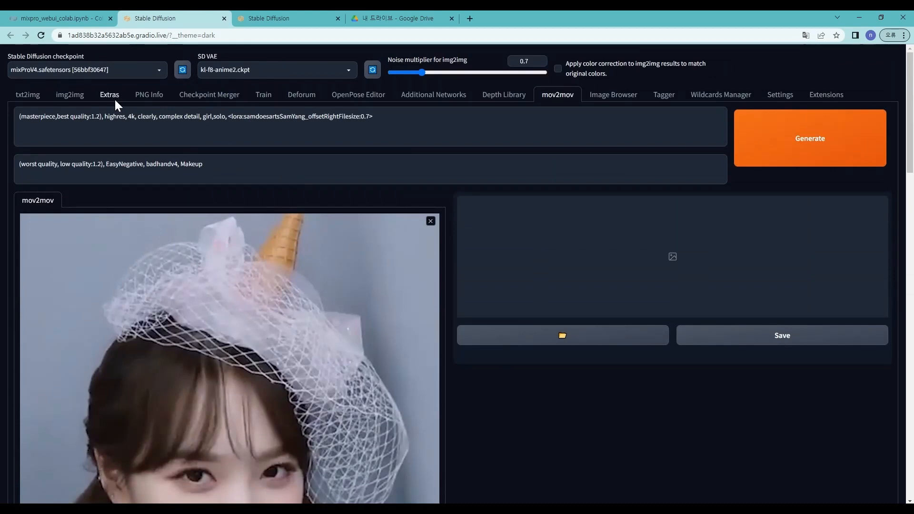
click(70, 95)
scroll(394, 249, down, 7)
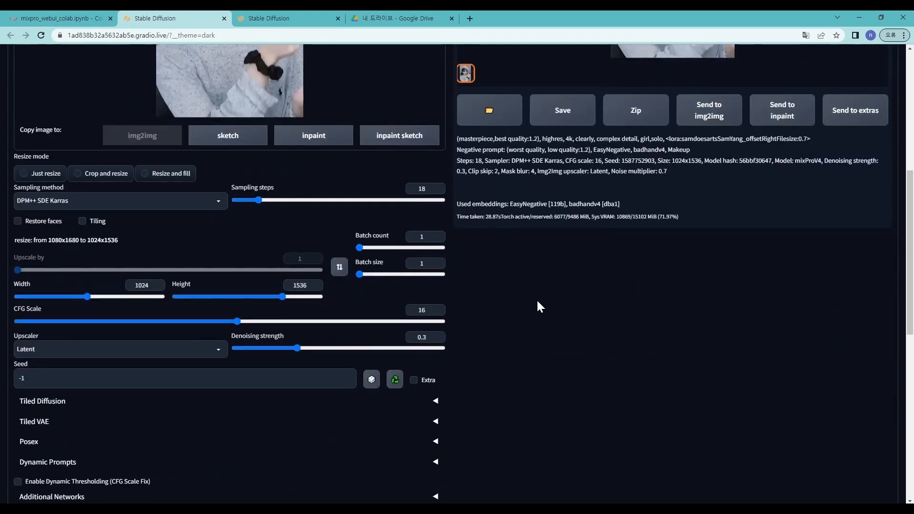
scroll(545, 300, up, 10)
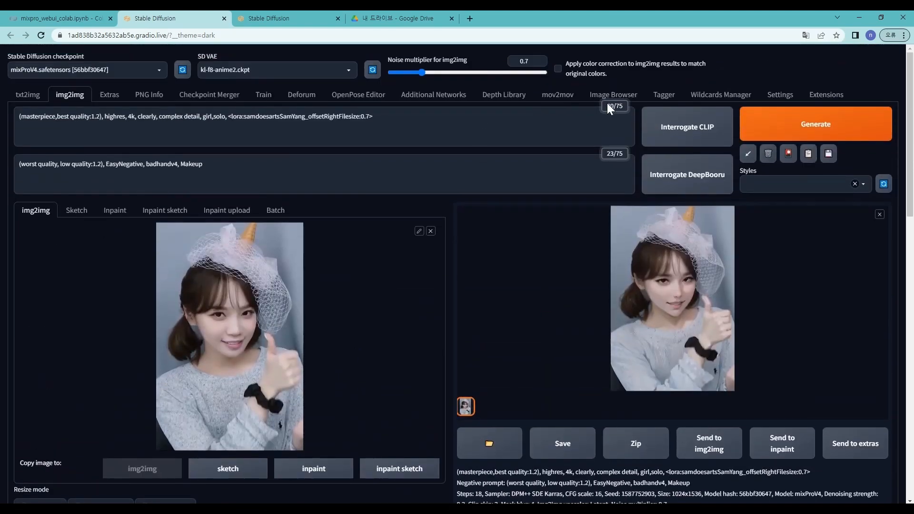
click(558, 95)
scroll(362, 257, down, 15)
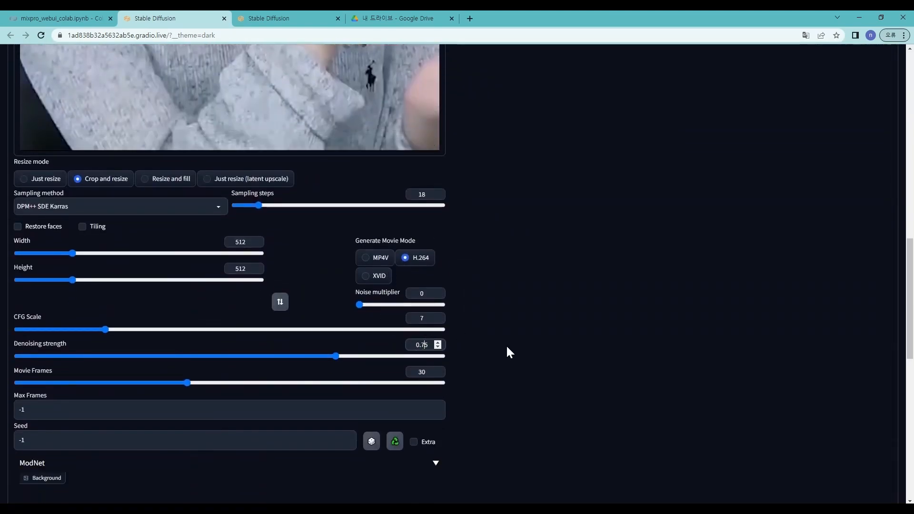
text(16)
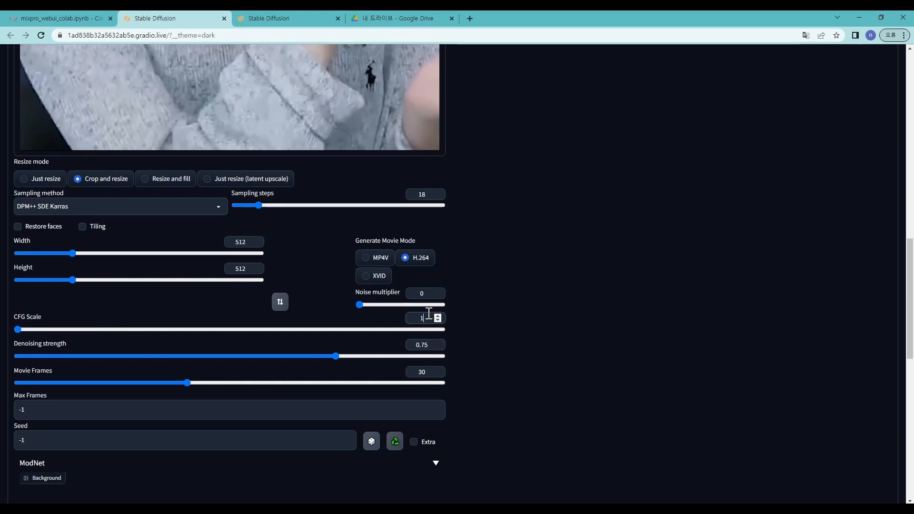
double_click(422, 344)
text(0.3)
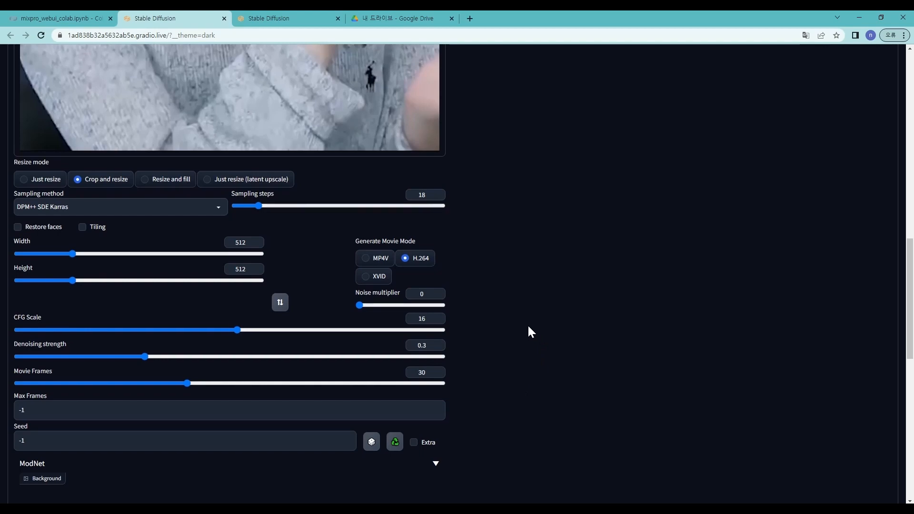
Step: Set the mov2mov output size to width 1024 and height 1536
scroll(519, 335, up, 2)
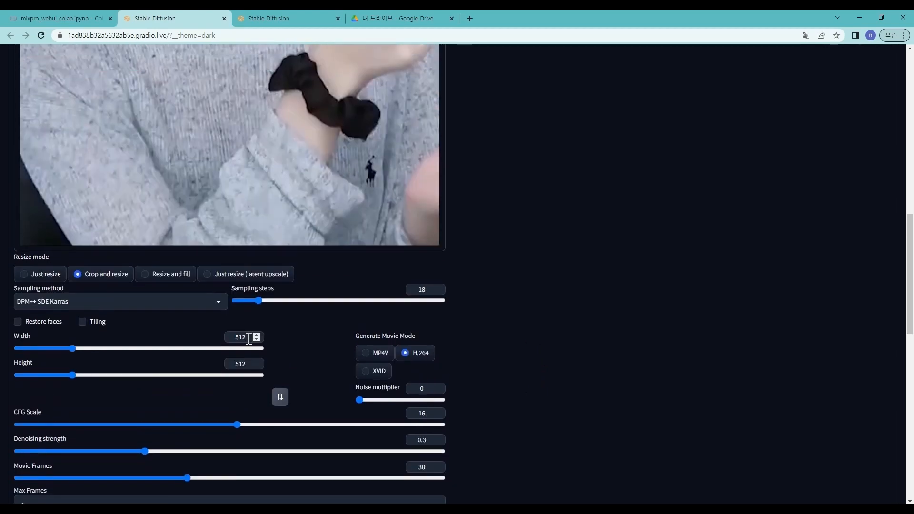
text(1024)
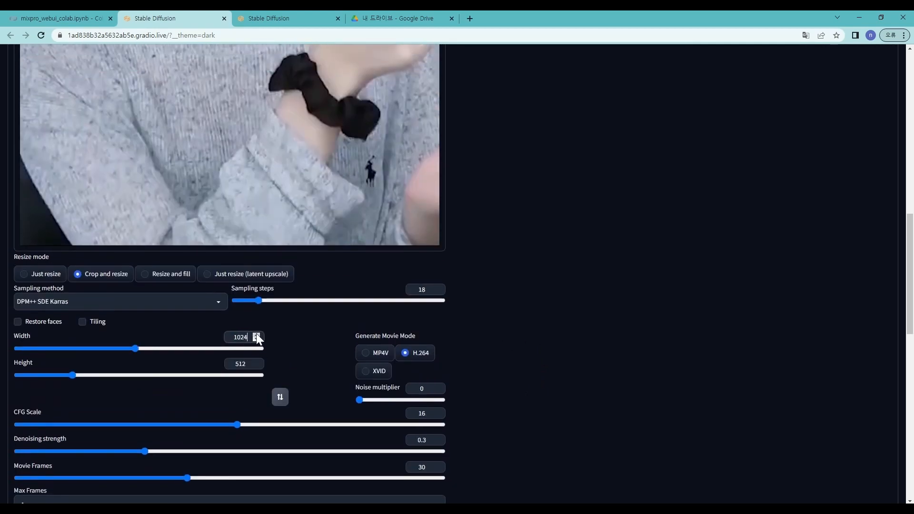
click(237, 364)
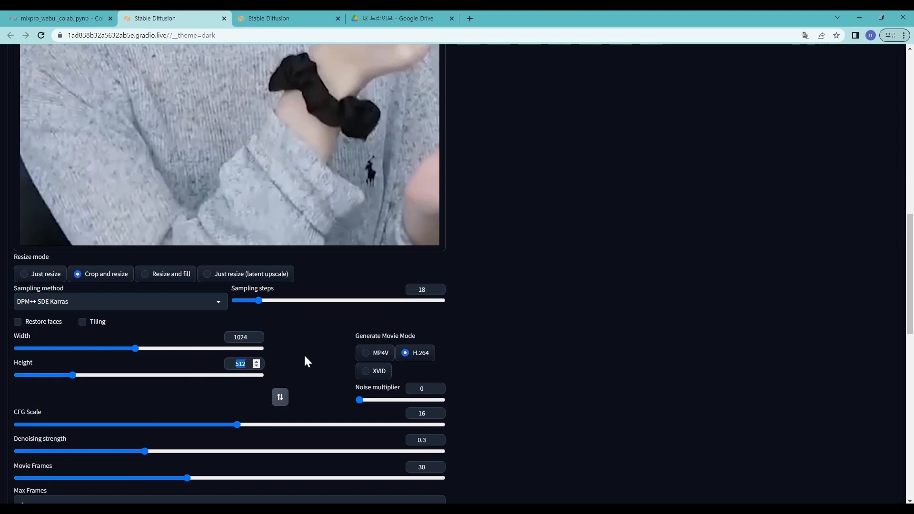
text(1536)
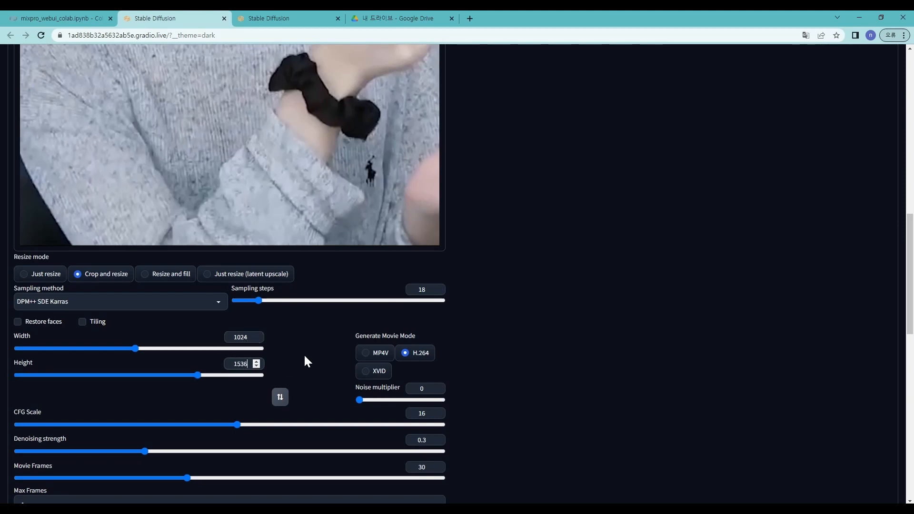
click(305, 358)
Step: Set the mov2mov noise multiplier to 0.7
scroll(418, 244, down, 3)
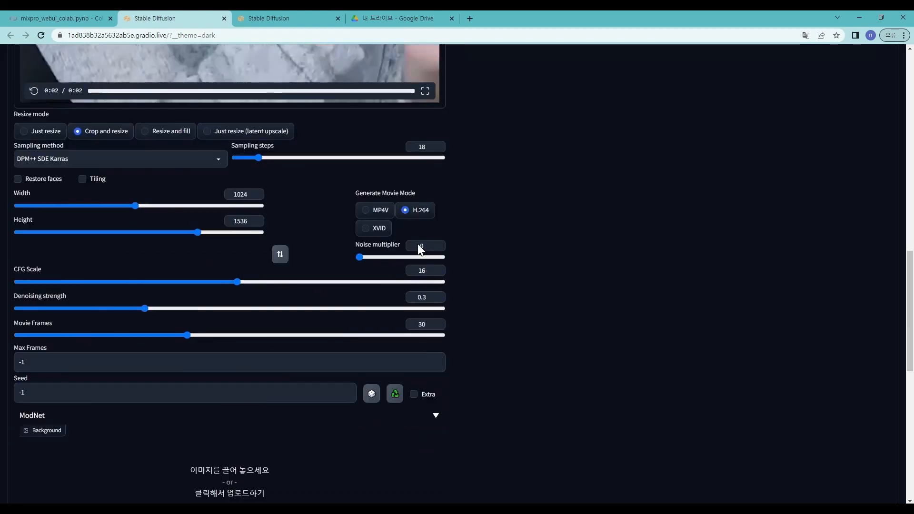
click(428, 251)
text(.7)
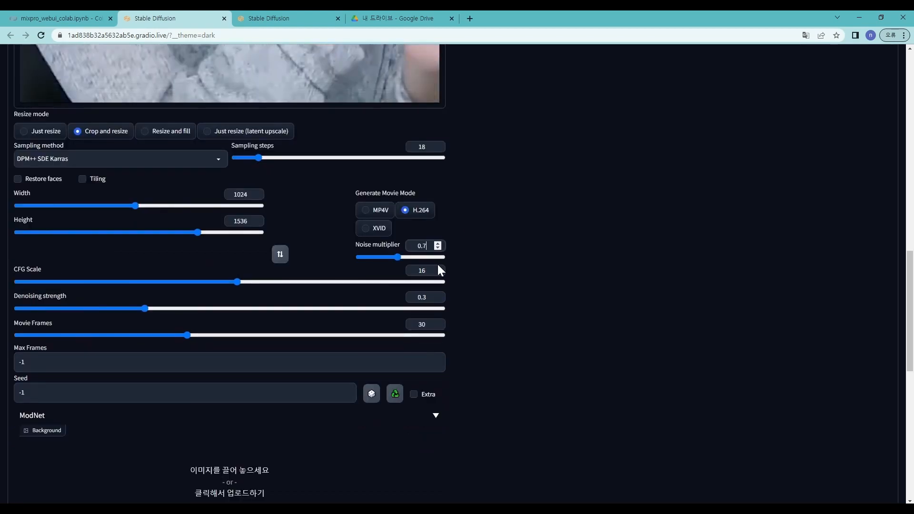
click(546, 257)
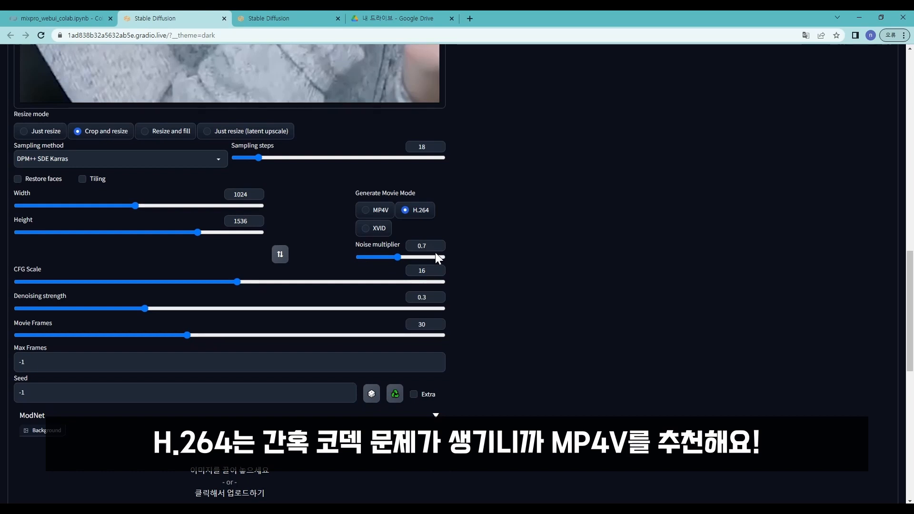
Step: Bring up the source video ssam00000152.mp4 in PotPlayer, check its frame rate in the playback information, and move the player away
scroll(491, 236, up, 2)
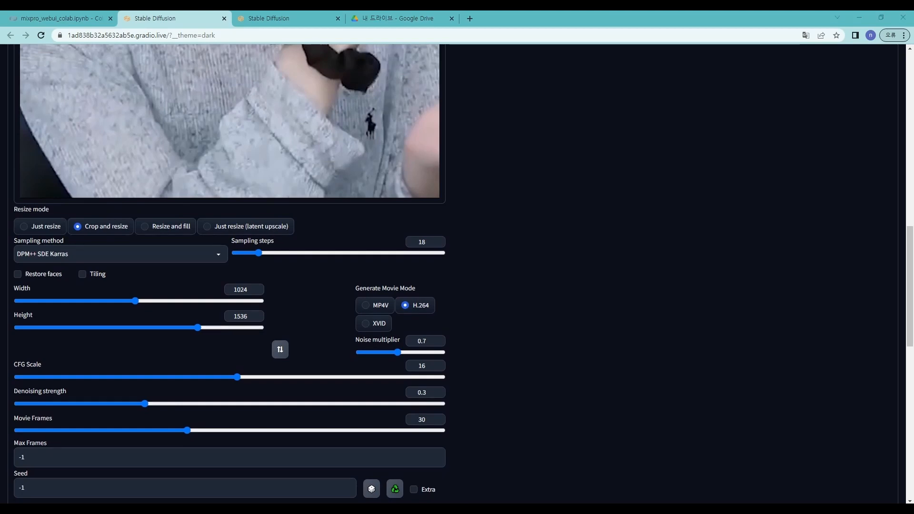
drag(913, 364, 677, 336)
key(1)
key(Tab)
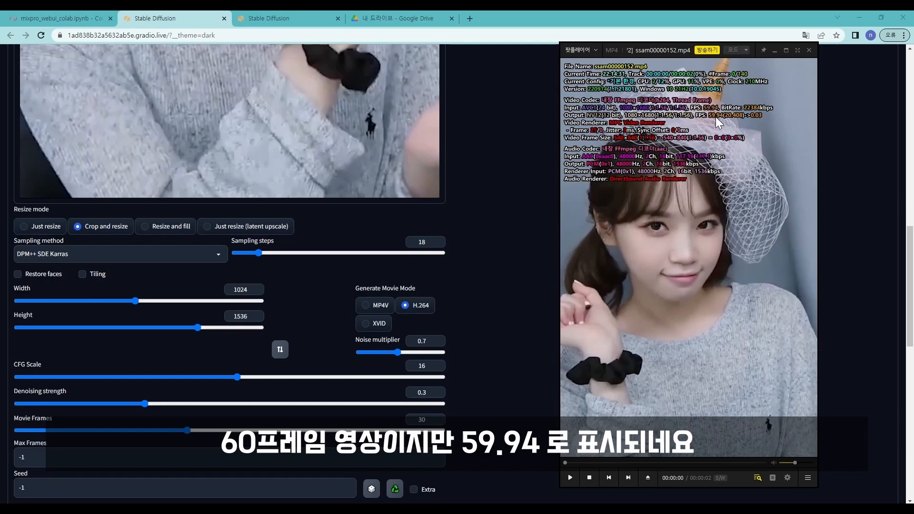
drag(700, 177, 913, 228)
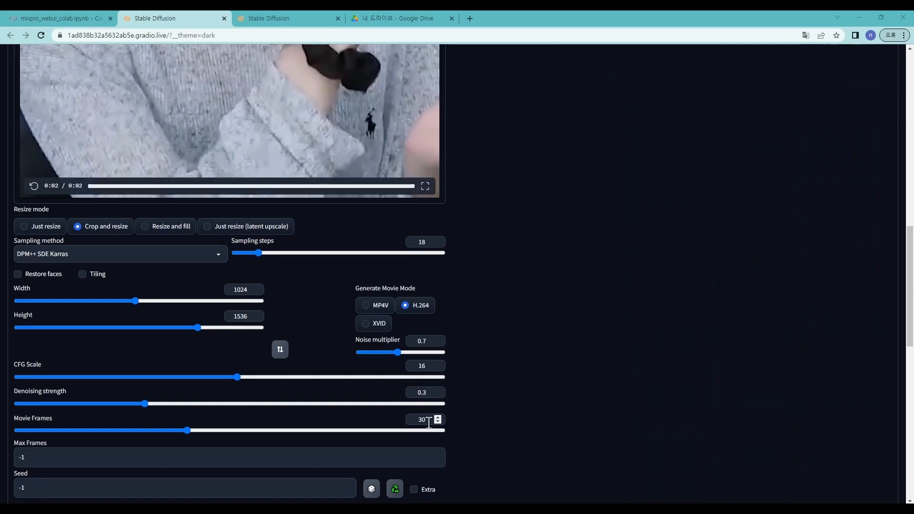
Step: Enter 59.94 for Movie Frames, divide 59.94 by 2 in the Calculator, and change Movie Frames to 29.97
text(59.94)
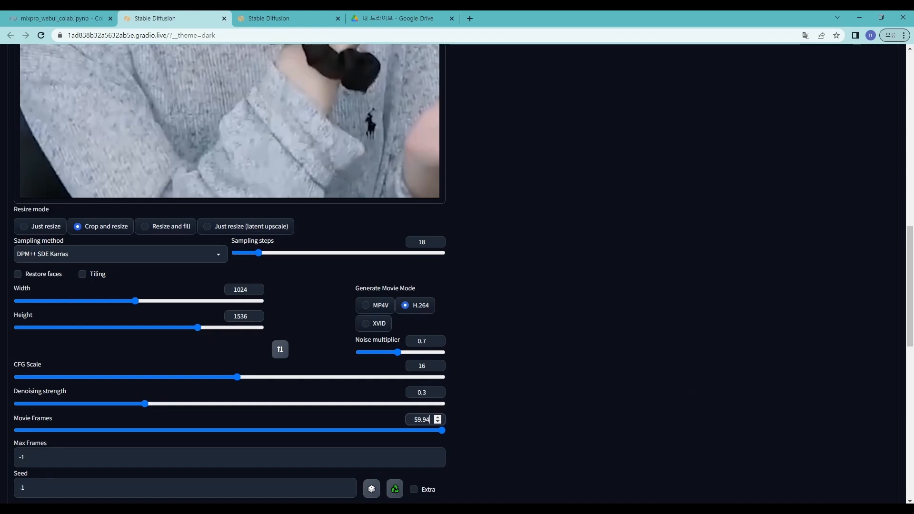
drag(913, 119, 655, 141)
text(59.94)
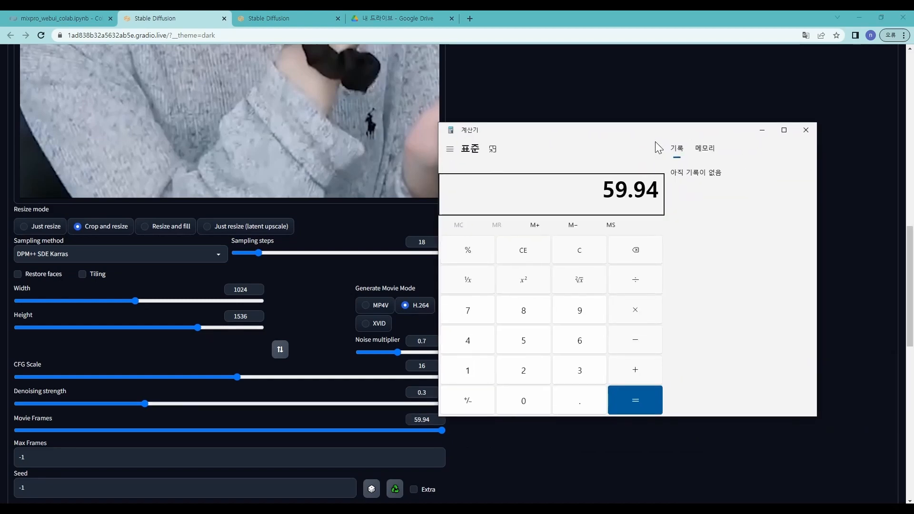
text(/2)
key(Return)
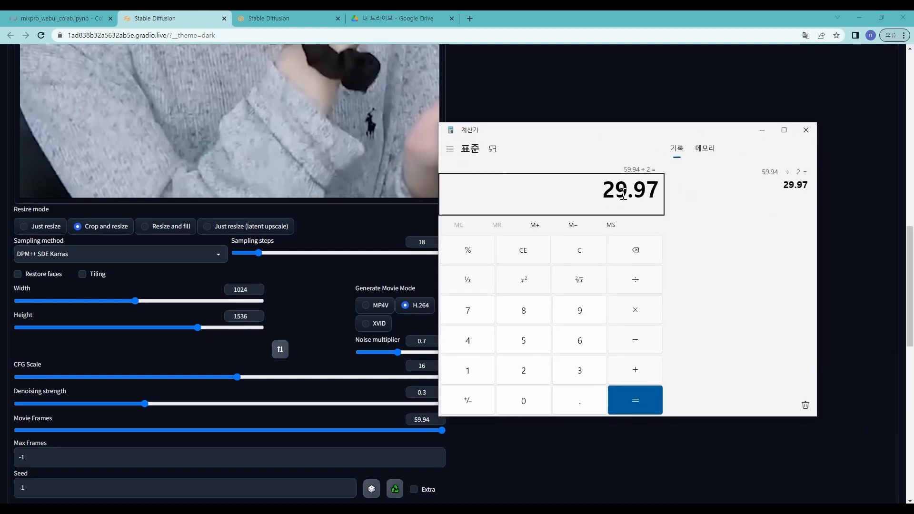
drag(604, 191, 659, 192)
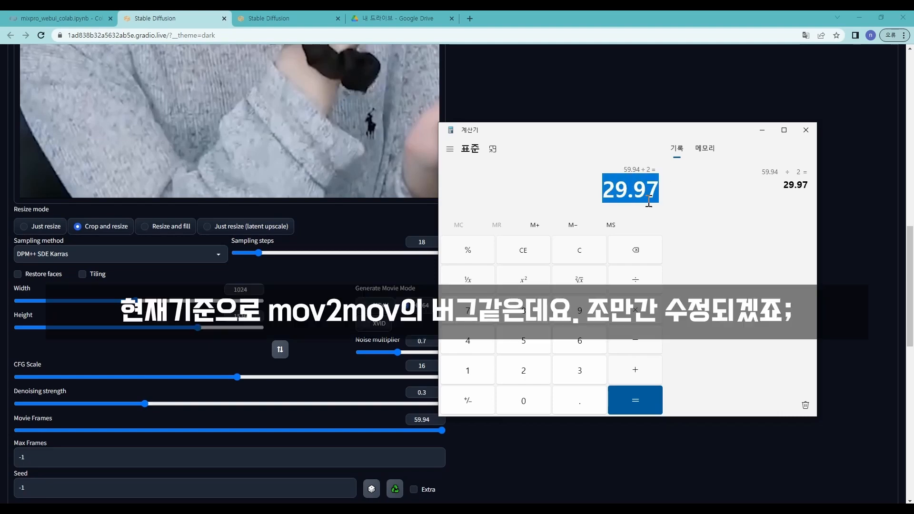
text(29.97)
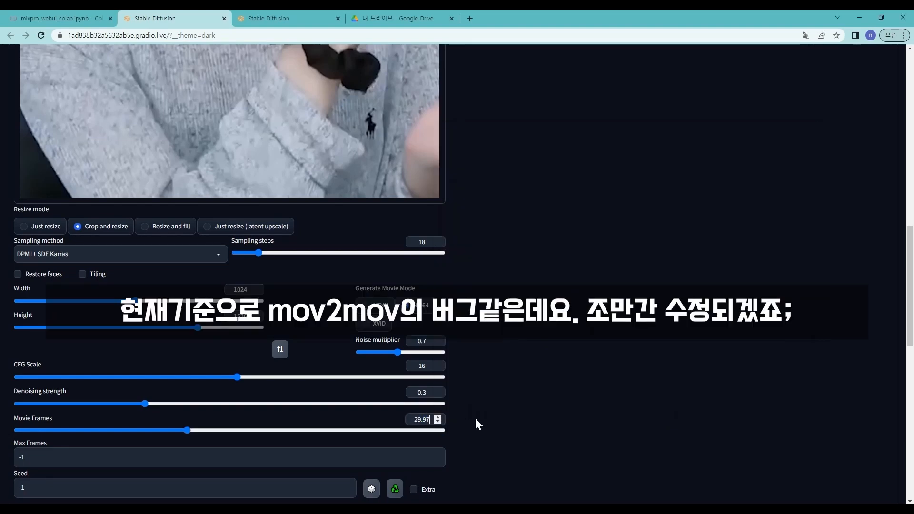
Step: Try a Movie Frames value of 30 and restore it to 29.97
key(ctrl+a)
text(30)
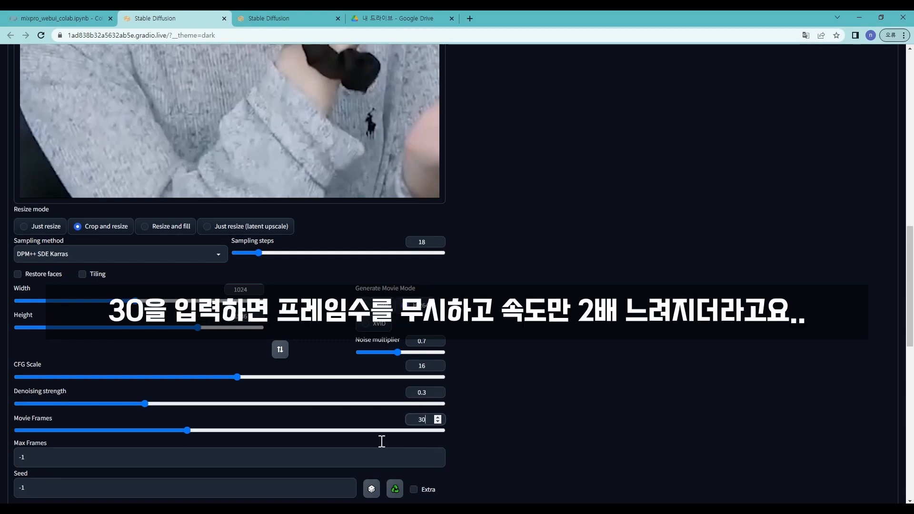
click(479, 429)
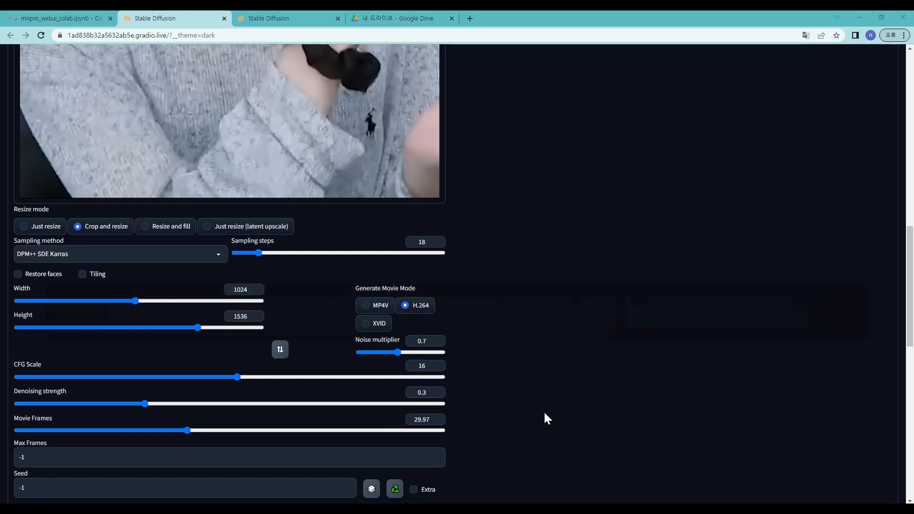
Step: Divide 29.97 by 2 in the Calculator and set Movie Frames in mov2mov to 14.985
key(alt+Tab)
text(/2)
key(Return)
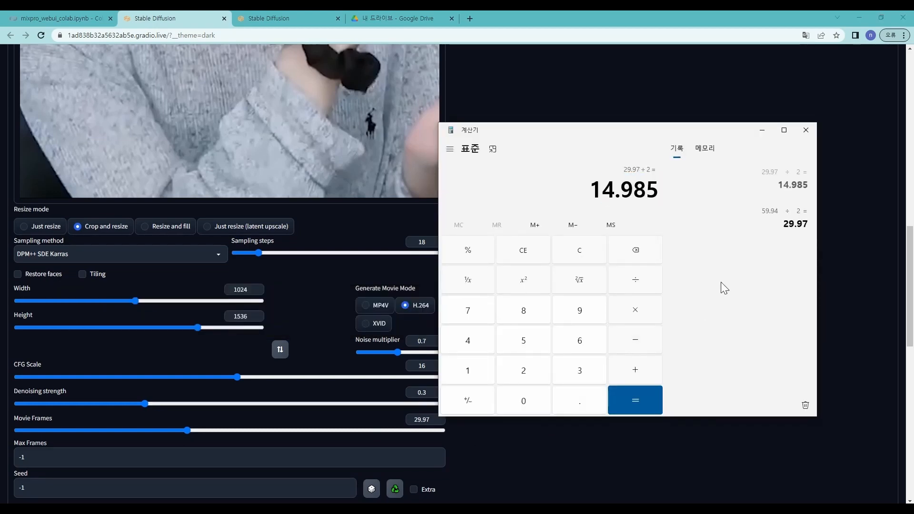
click(637, 437)
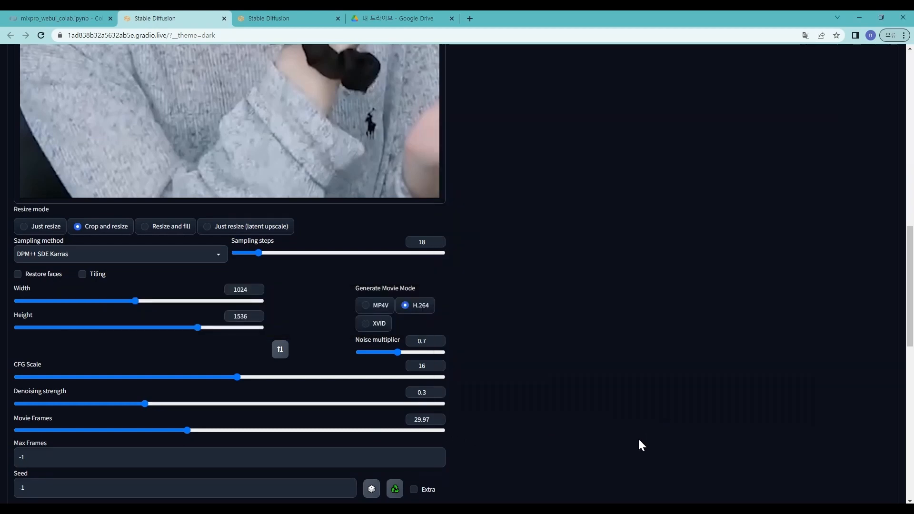
click(429, 419)
key(alt+Tab)
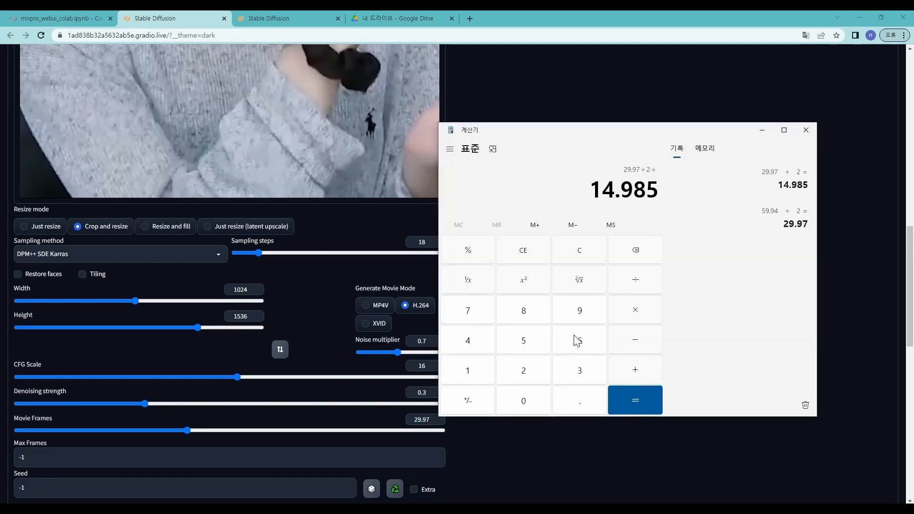
key(alt+Tab)
double_click(423, 419)
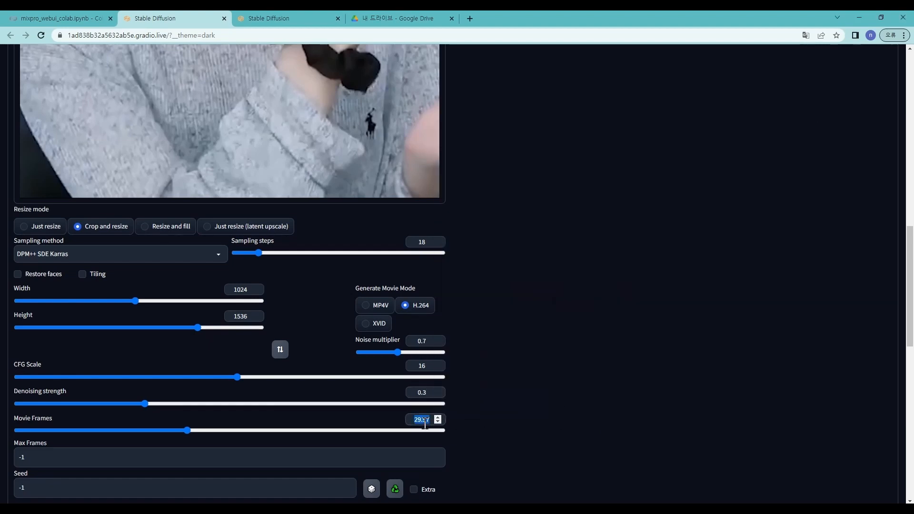
text(14.985)
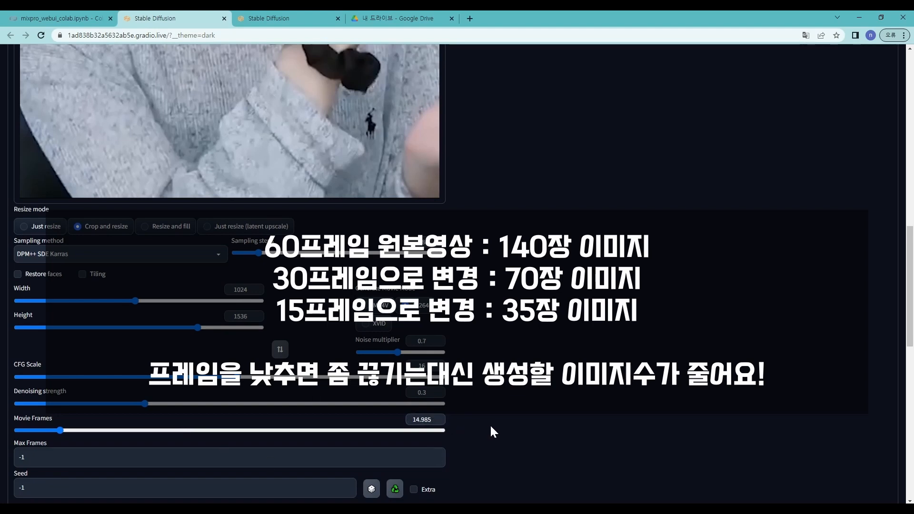
Step: Expand the ControlNet settings and use Control Model - 0, enabled, with the diff_control_sd15_temporalnet_fp16 model
scroll(490, 428, down, 1)
scroll(493, 414, up, 1)
scroll(495, 390, down, 2)
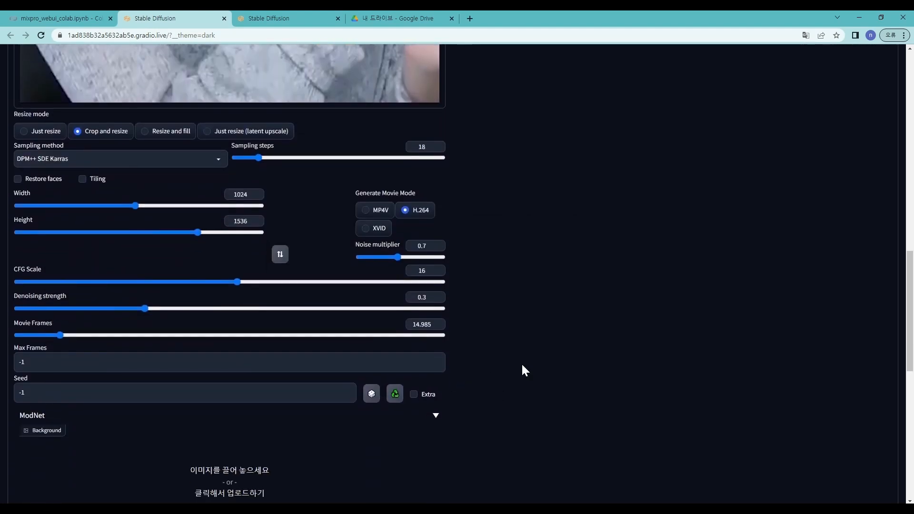
scroll(483, 361, down, 2)
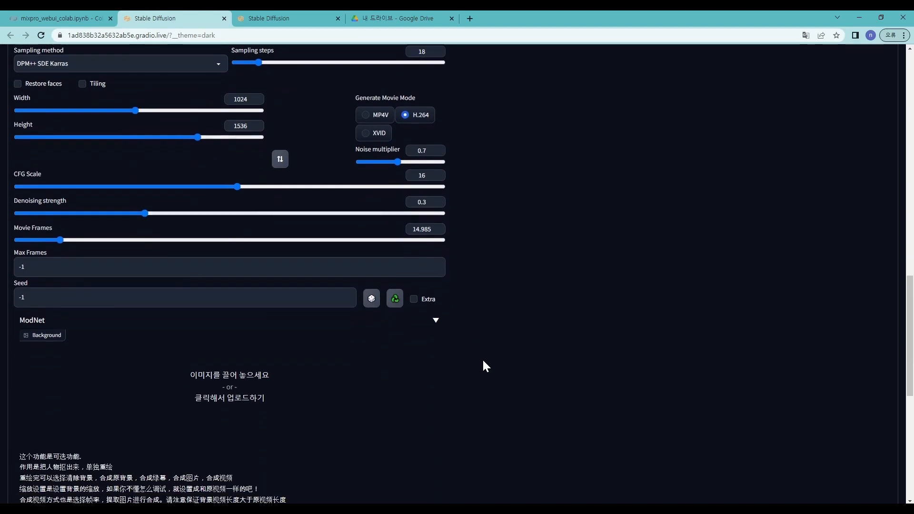
scroll(483, 367, down, 8)
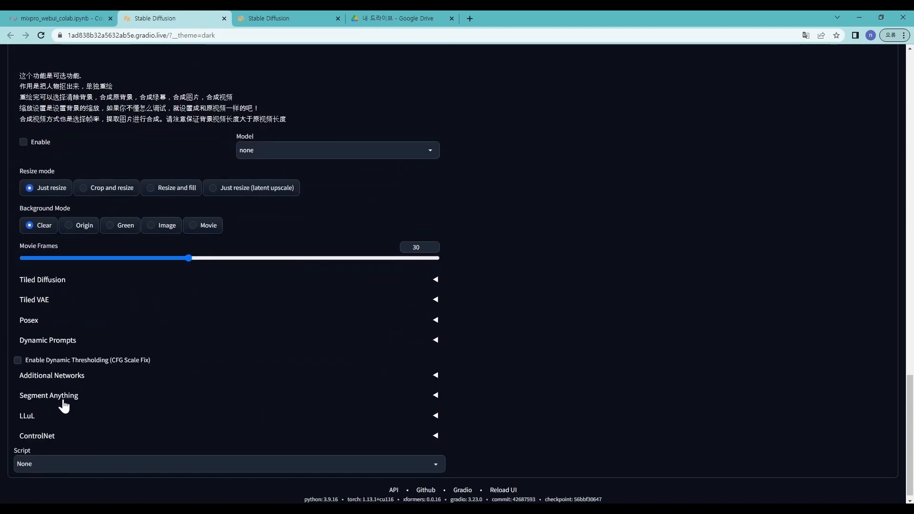
scroll(81, 385, down, 1)
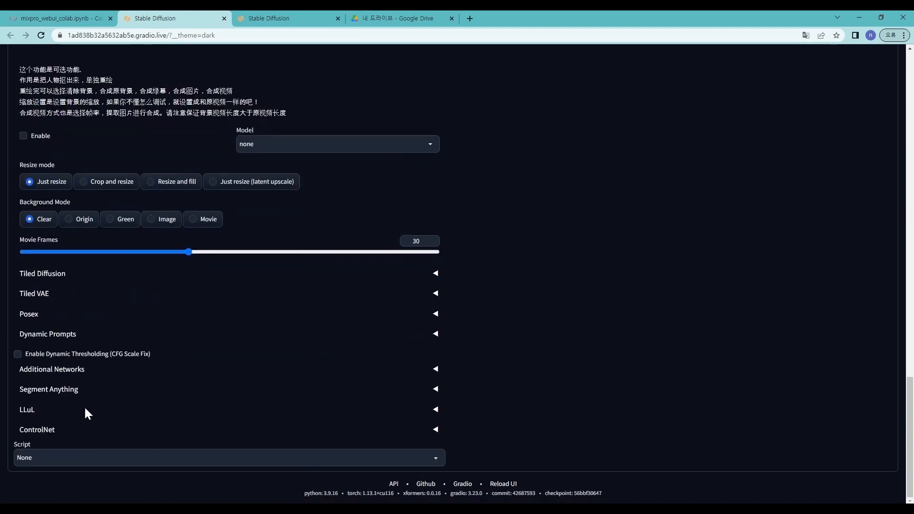
click(74, 431)
scroll(177, 309, down, 5)
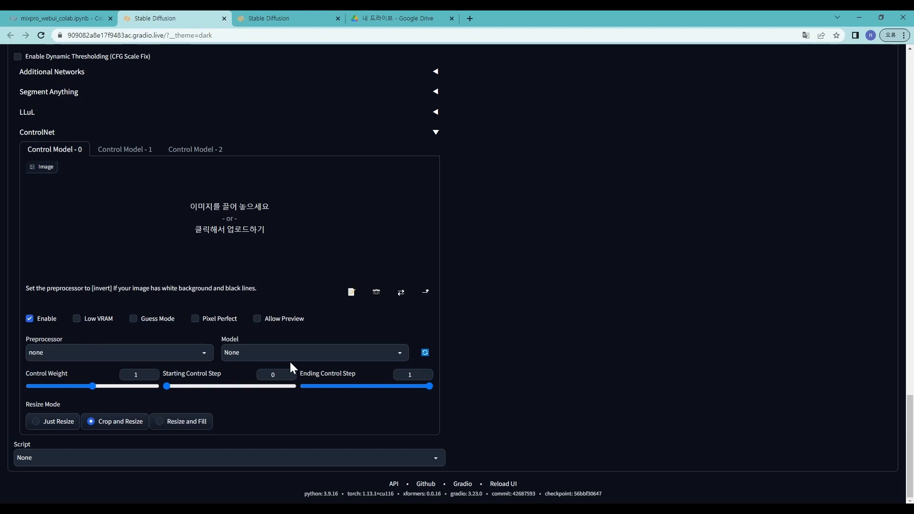
click(233, 351)
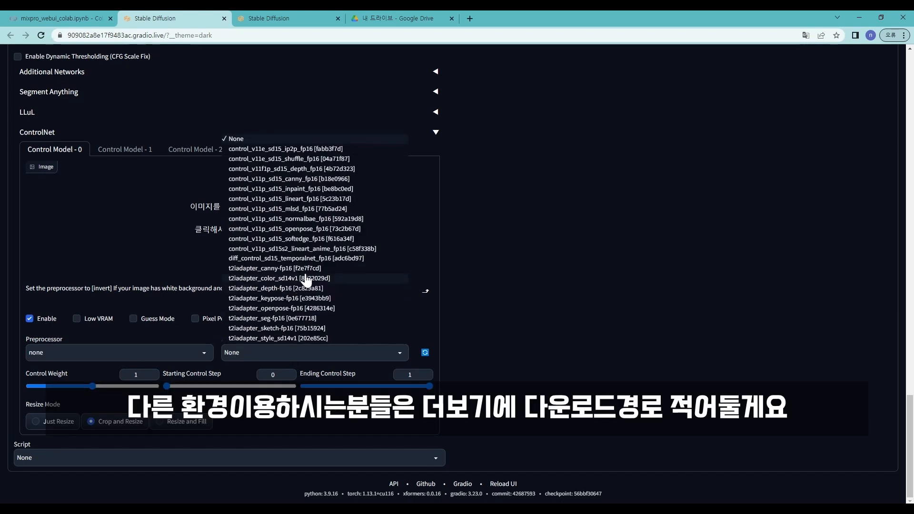
click(307, 258)
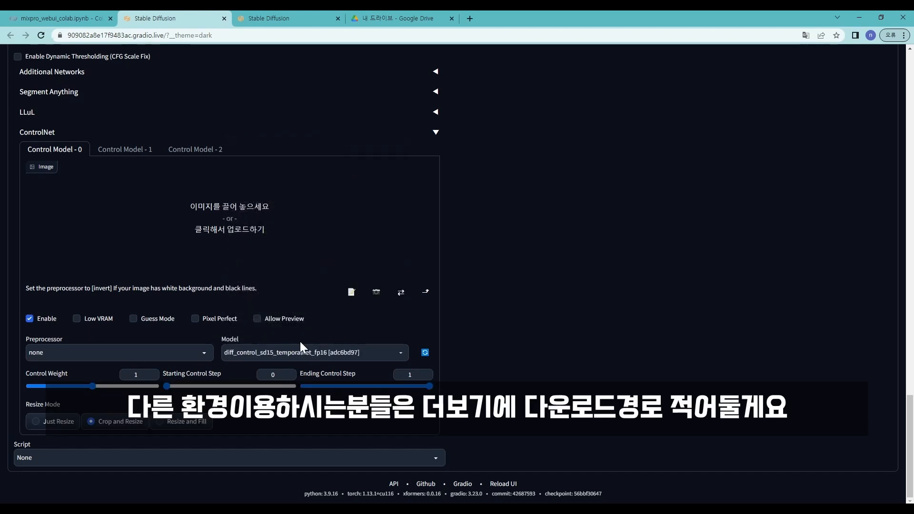
Step: Set the Control Weight of Control Model - 0 to 0.5
double_click(144, 374)
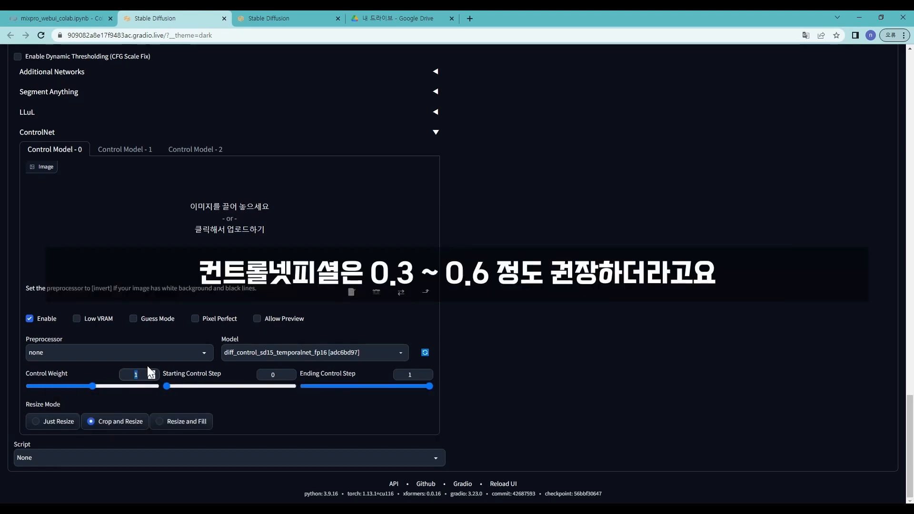
text(0.5)
click(498, 318)
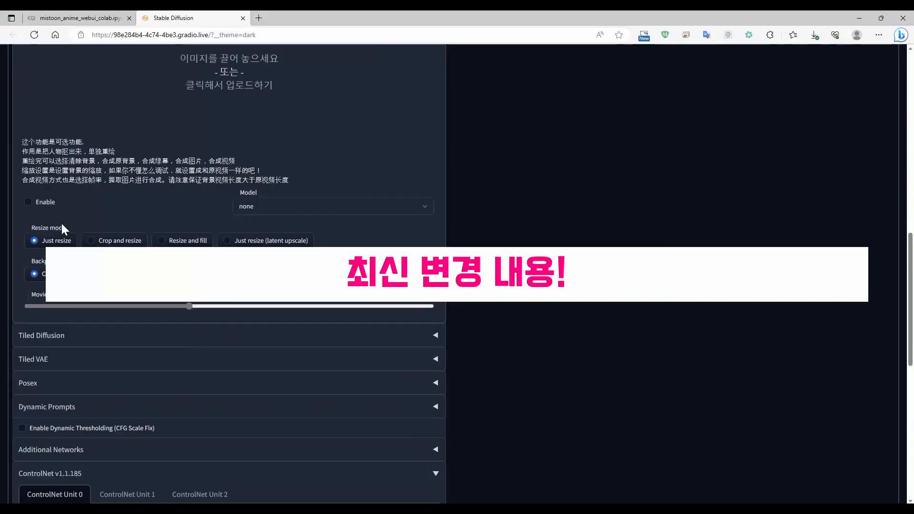
Step: Switch the Loopback option of ControlNet Unit 0 off and back on for the TemporalNet model
scroll(229, 274, down, 9)
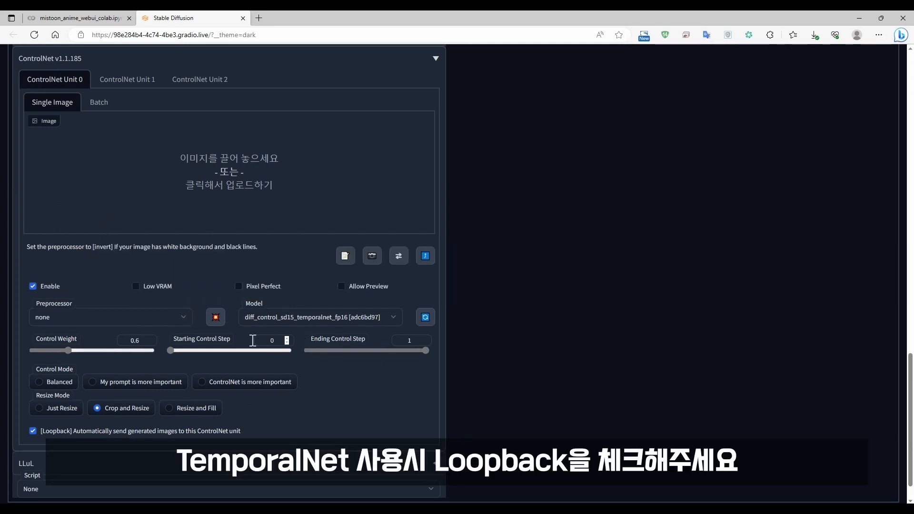
click(100, 432)
click(101, 435)
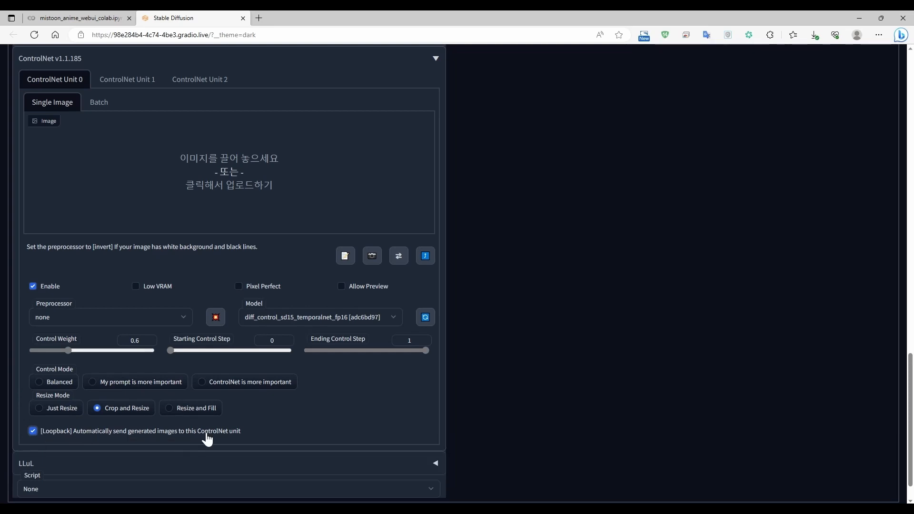
Step: Open the img2img page and look through its prompts, source image and generation settings
scroll(499, 427, up, 8)
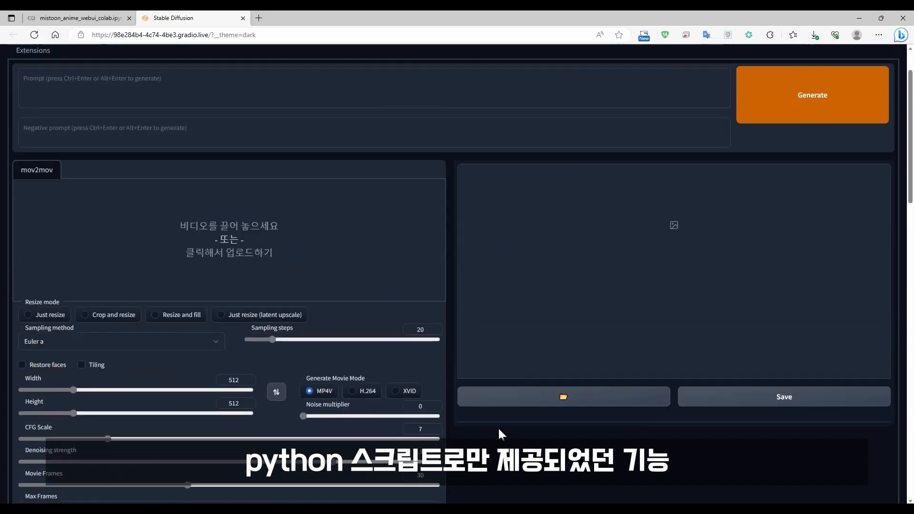
scroll(145, 157, up, 1)
click(70, 92)
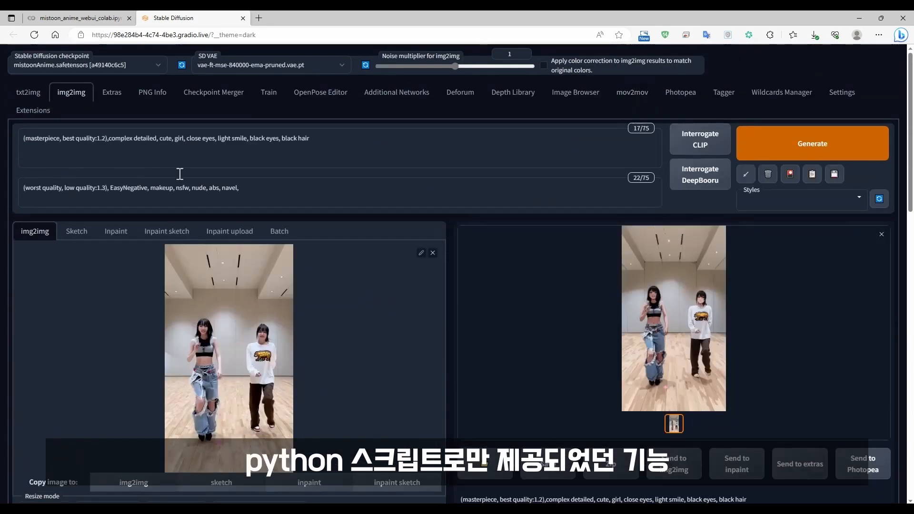
scroll(239, 218, down, 10)
scroll(241, 221, down, 5)
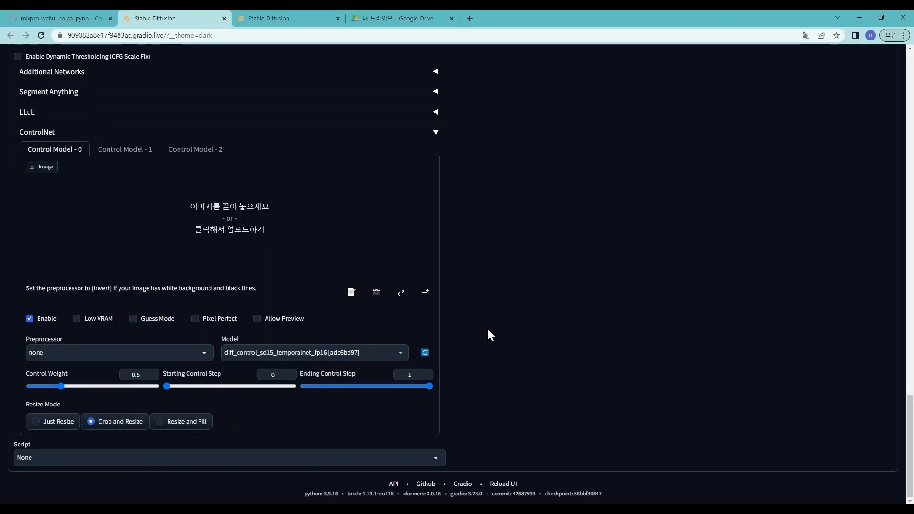
Step: Review the mov2mov settings and start generating the video
scroll(582, 310, up, 15)
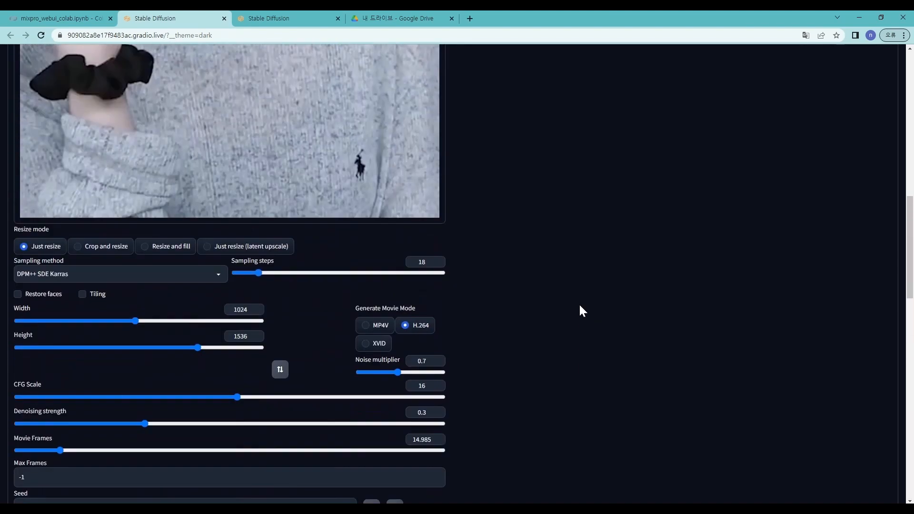
scroll(532, 327, up, 10)
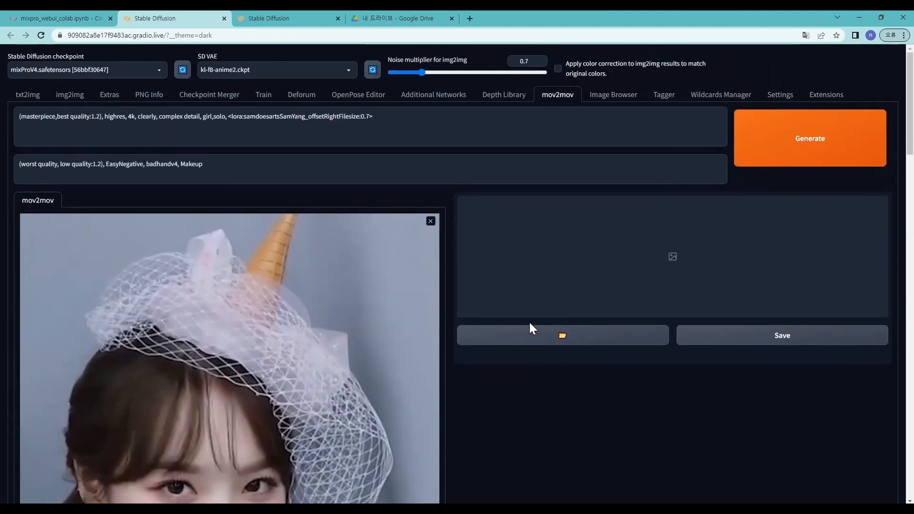
click(793, 145)
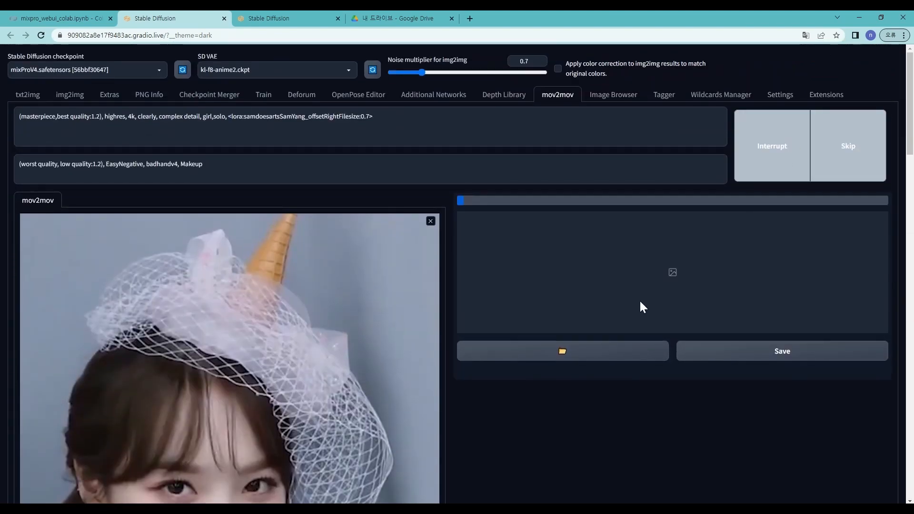
Step: Check the total frame number in the generation log of the mixpro_webui_colab.ipynb notebook in Colab
click(84, 12)
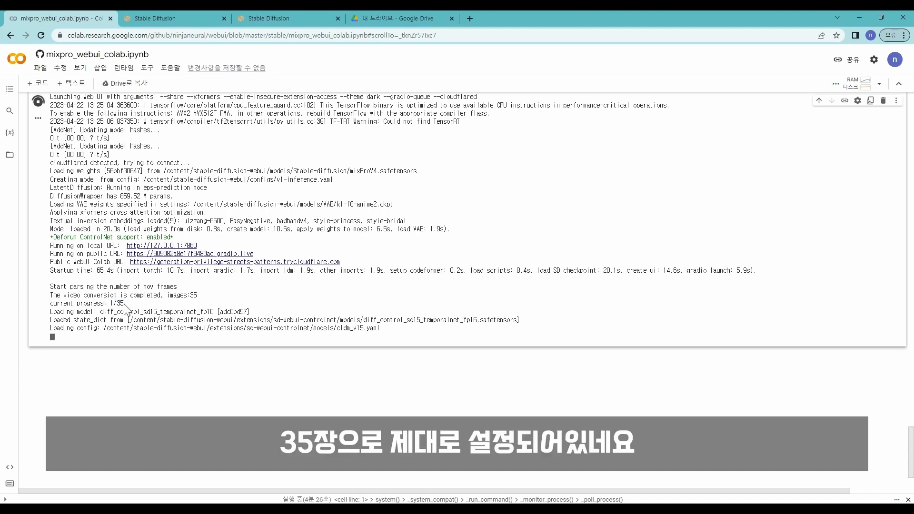
drag(124, 303, 112, 303)
click(132, 306)
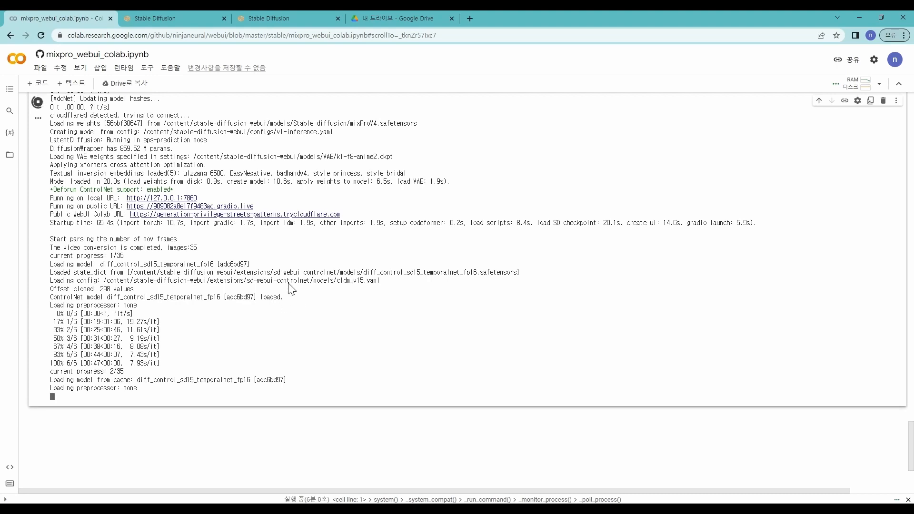
Step: Switch to Google Drive and open the 2023-04-22 folder inside webui, output, mov2mov-images
click(382, 14)
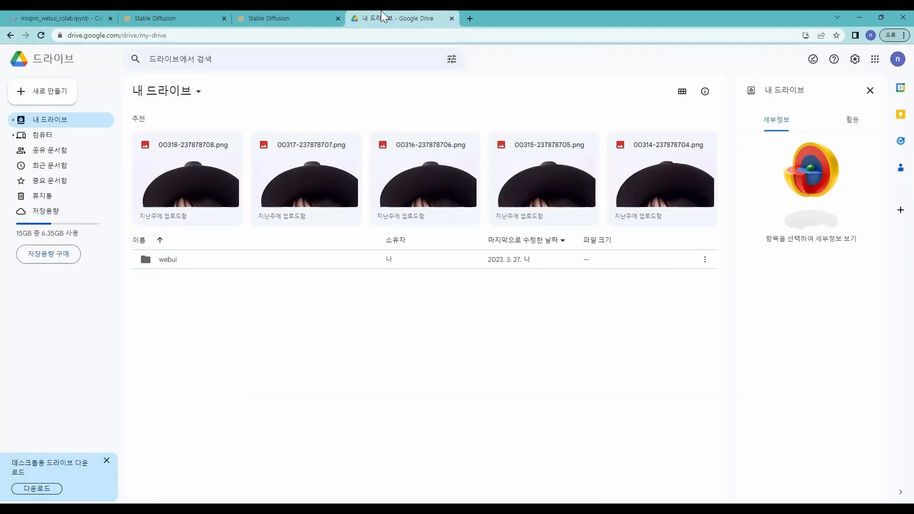
double_click(164, 259)
double_click(183, 215)
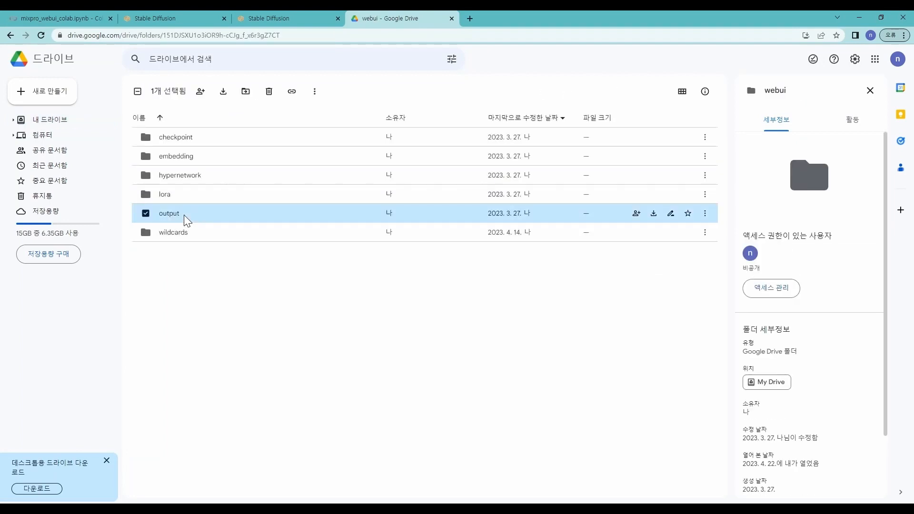
double_click(202, 196)
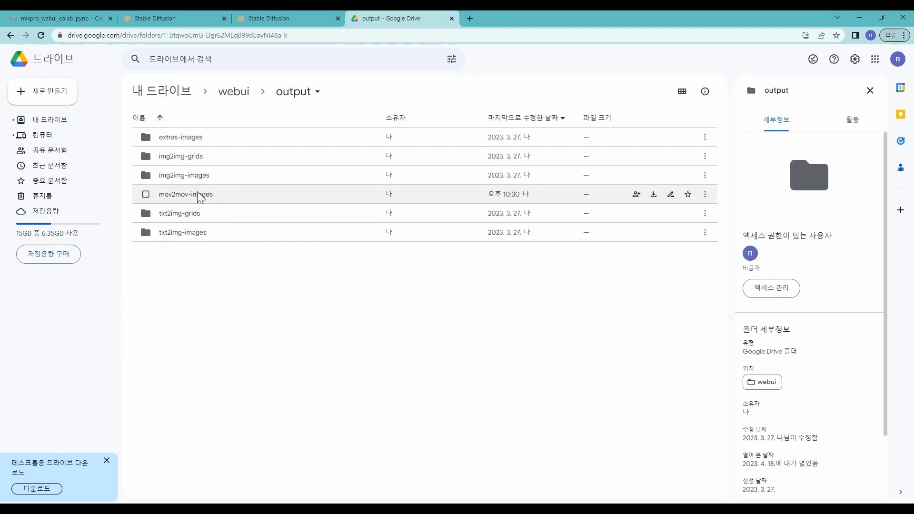
double_click(194, 139)
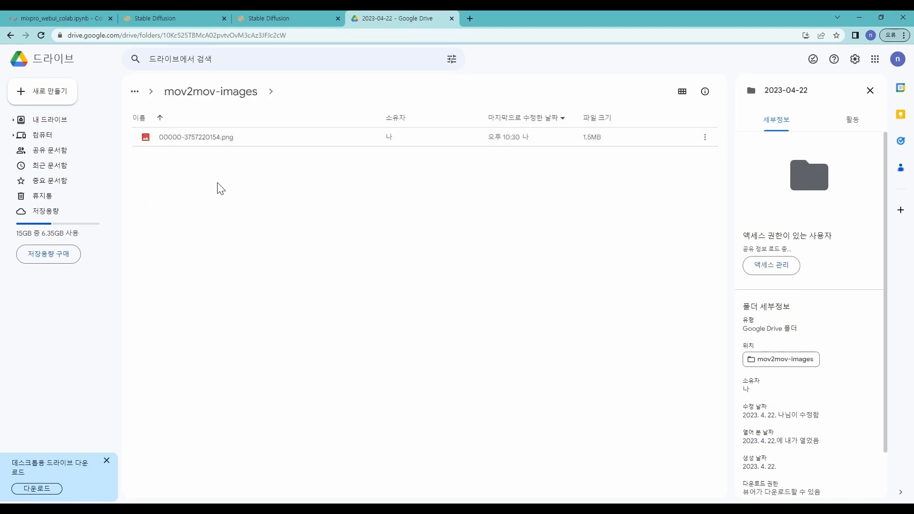
Step: Preview the generated frames 00000-3757220154.png and 00001-3757220154.png, closing each preview after viewing
double_click(213, 141)
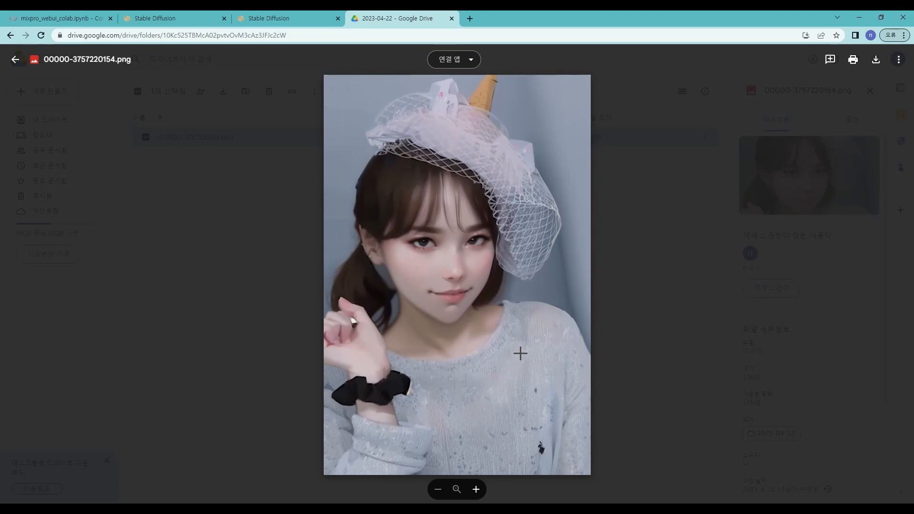
key(Escape)
double_click(197, 157)
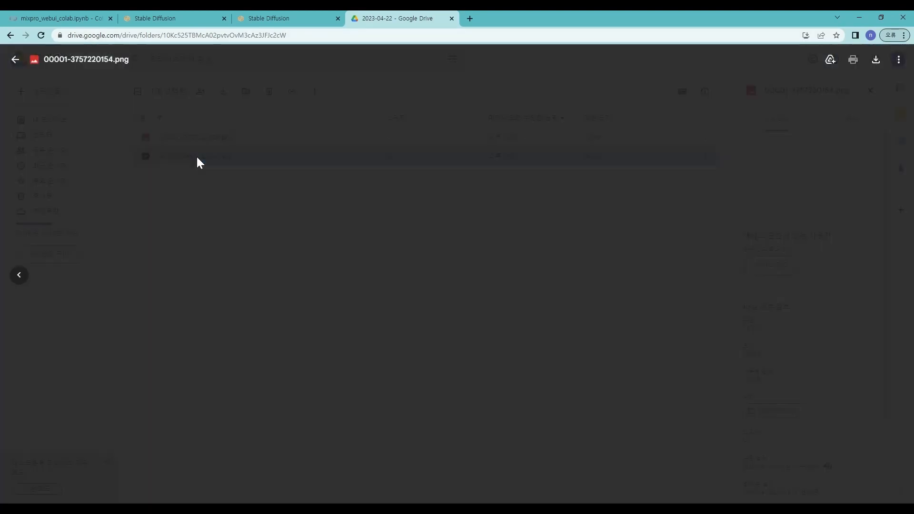
key(Escape)
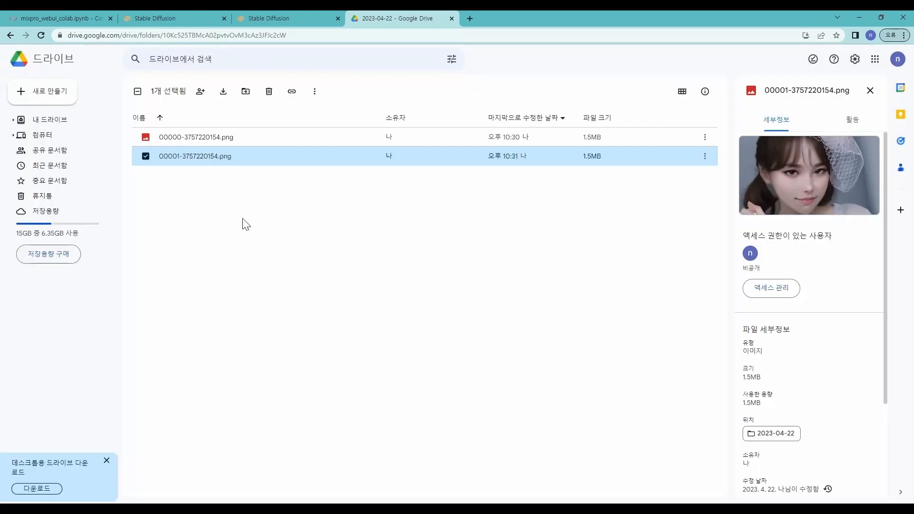
Step: Return to the Colab notebook and read the end of the mov2mov generation log
click(48, 18)
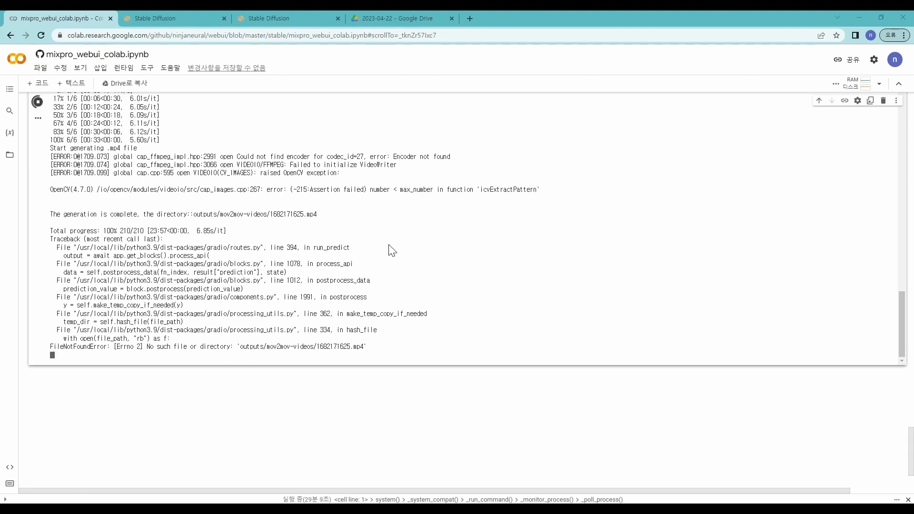
scroll(392, 250, up, 3)
scroll(391, 250, down, 4)
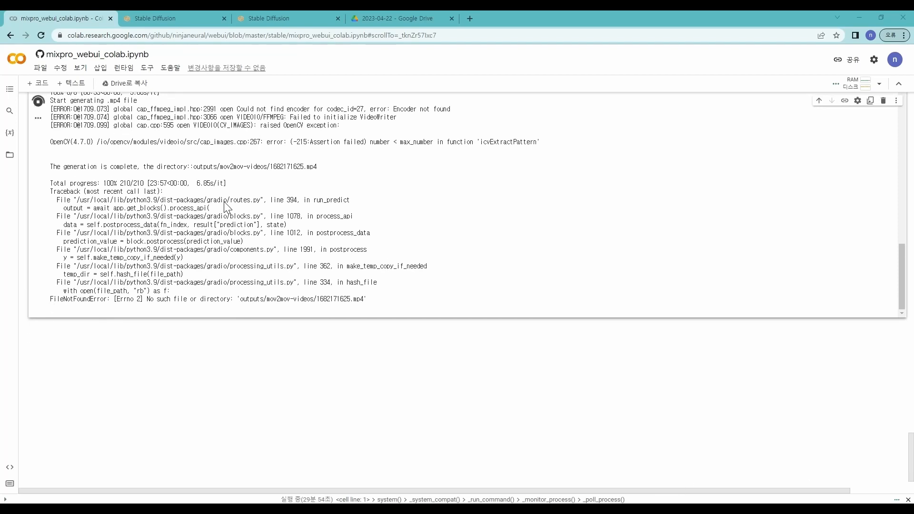
Step: Check the mov2mov page for the output video and look inside the mov2mov-videos folder in Google Drive's output folder
click(164, 18)
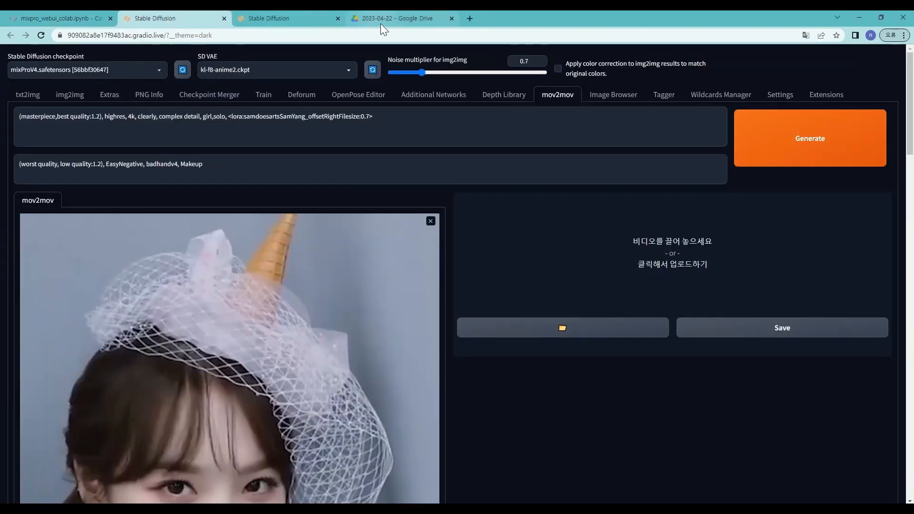
click(400, 14)
click(247, 244)
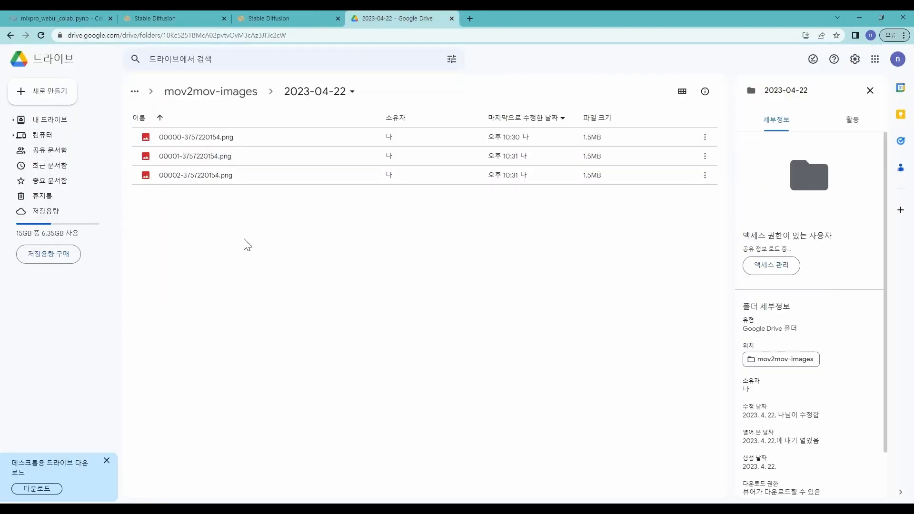
click(231, 93)
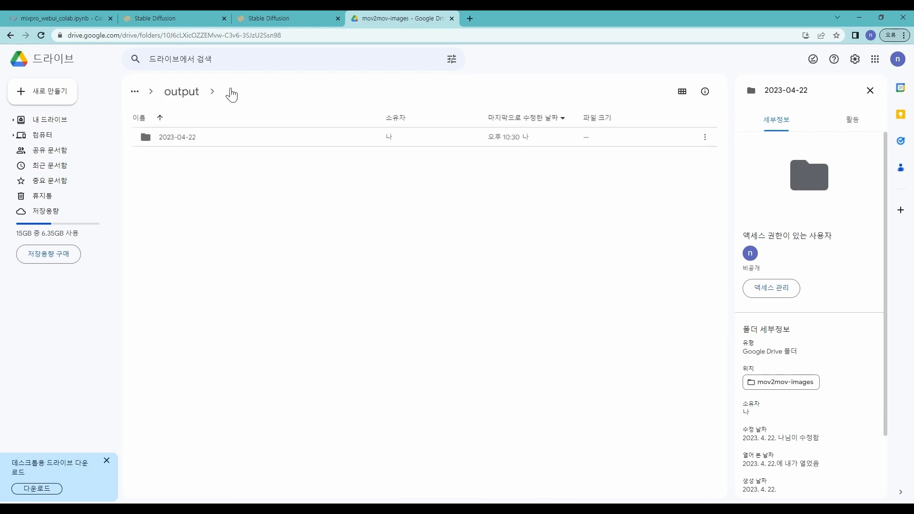
click(194, 96)
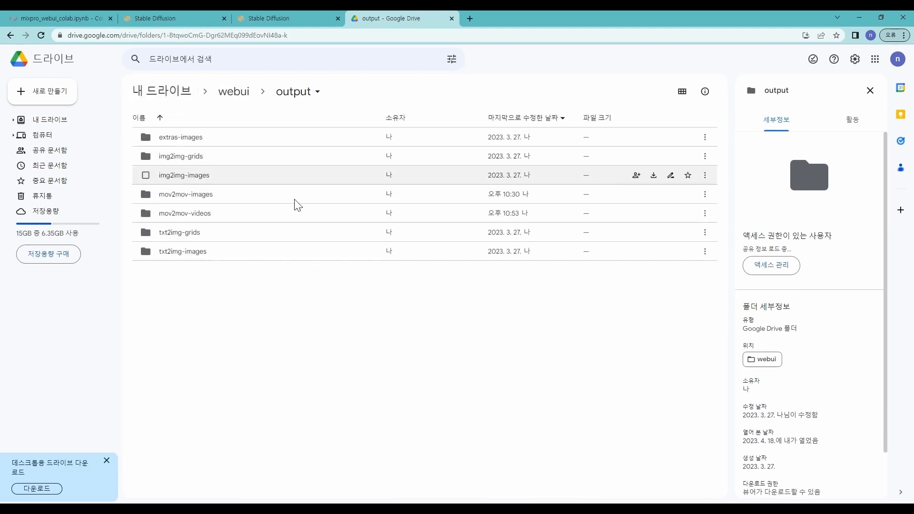
double_click(213, 214)
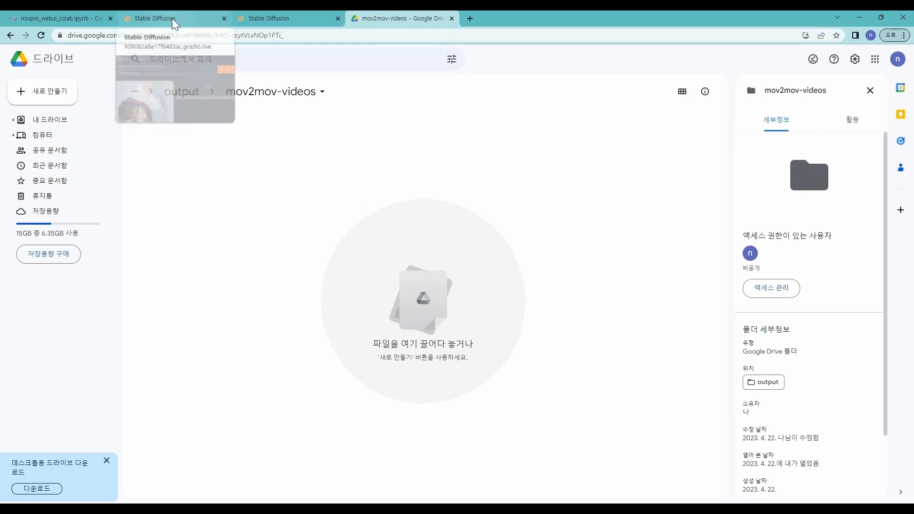
Step: Go back to the Colab log and highlight the ffmpeg encoder and OpenCV error lines
click(81, 15)
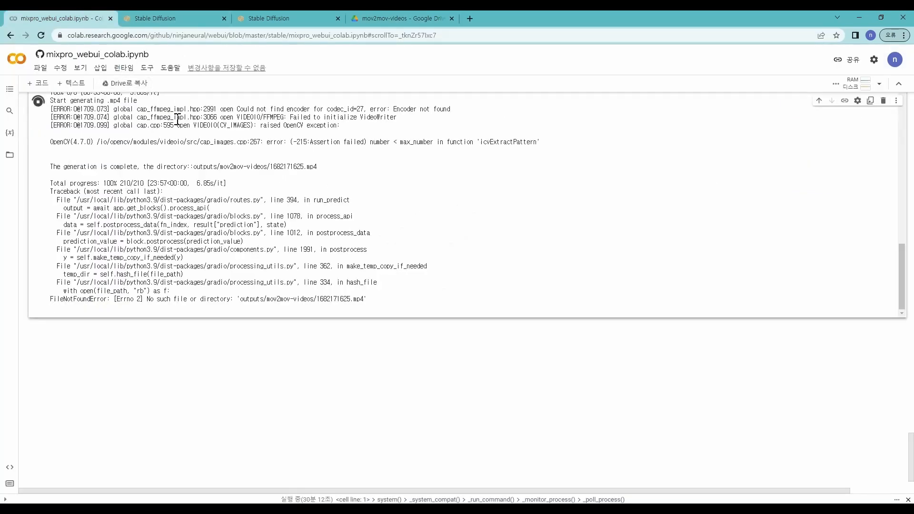
scroll(318, 205, up, 2)
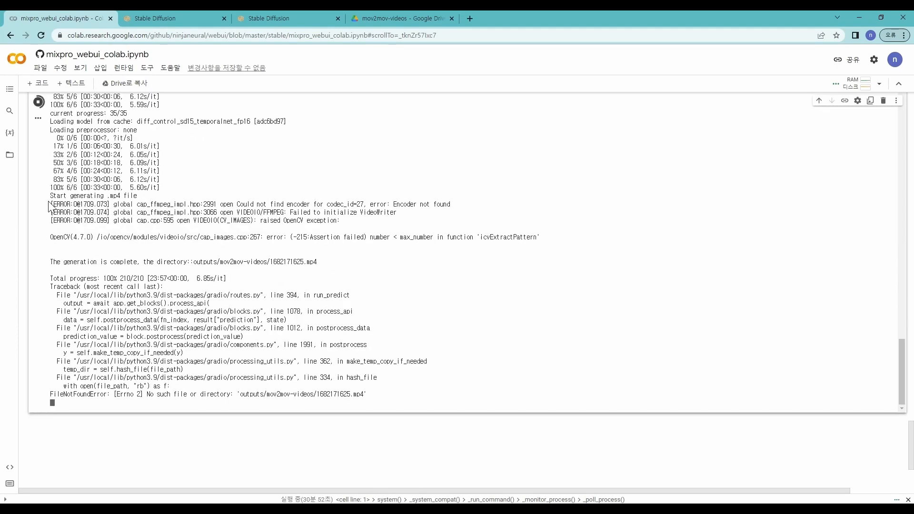
drag(52, 204, 556, 249)
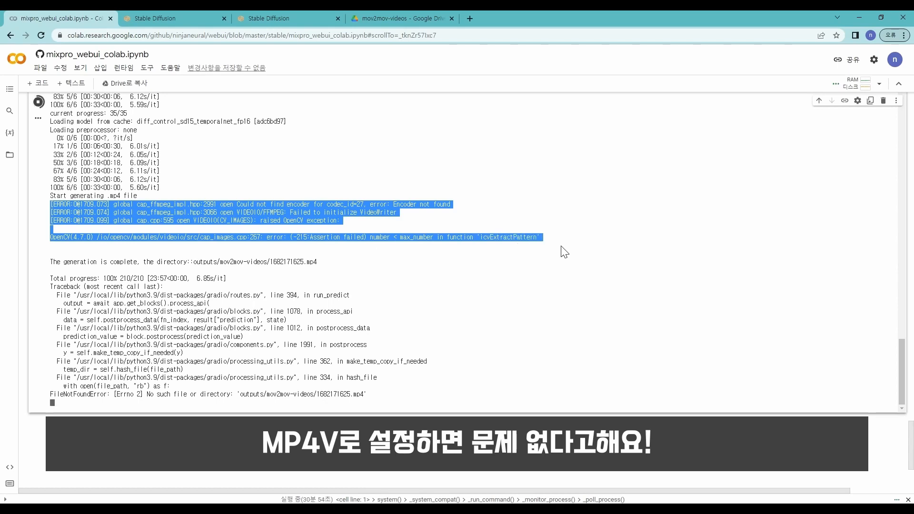
click(554, 250)
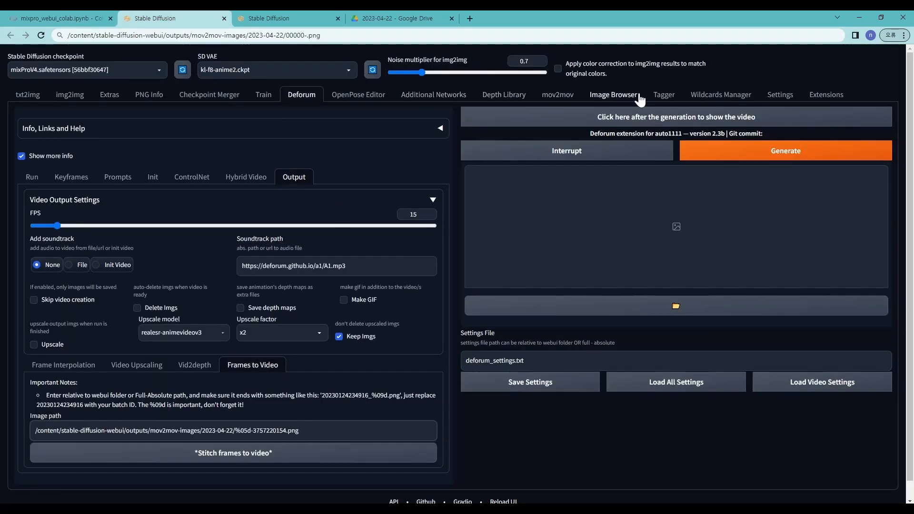
Step: Open the mov2mov page and examine its Generate Movie Mode and other generation settings
click(558, 94)
scroll(447, 175, down, 2)
scroll(444, 173, down, 15)
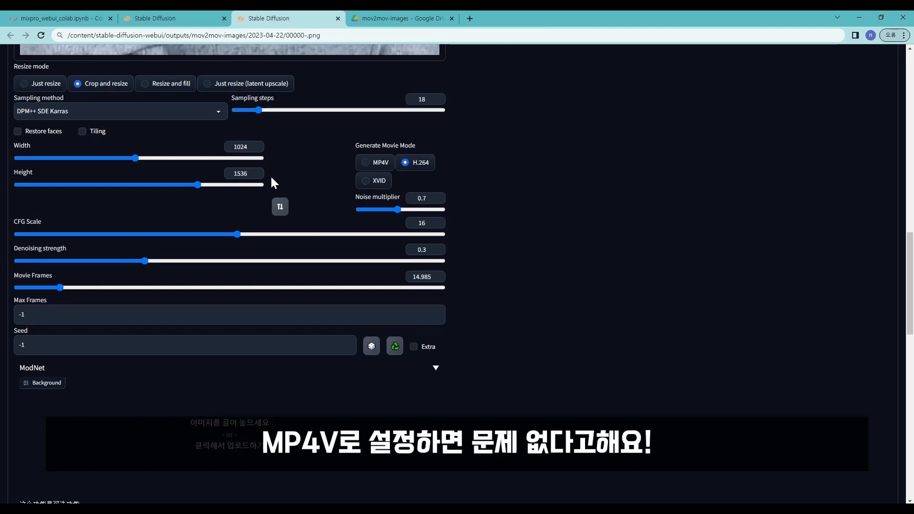
scroll(236, 168, up, 15)
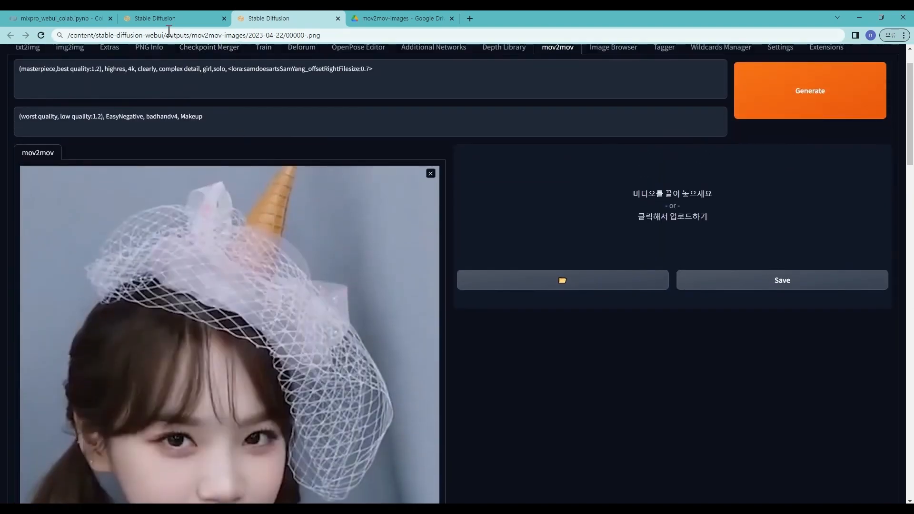
Step: In the other web UI session, select the Video Util script for txt2img and display its options
click(169, 19)
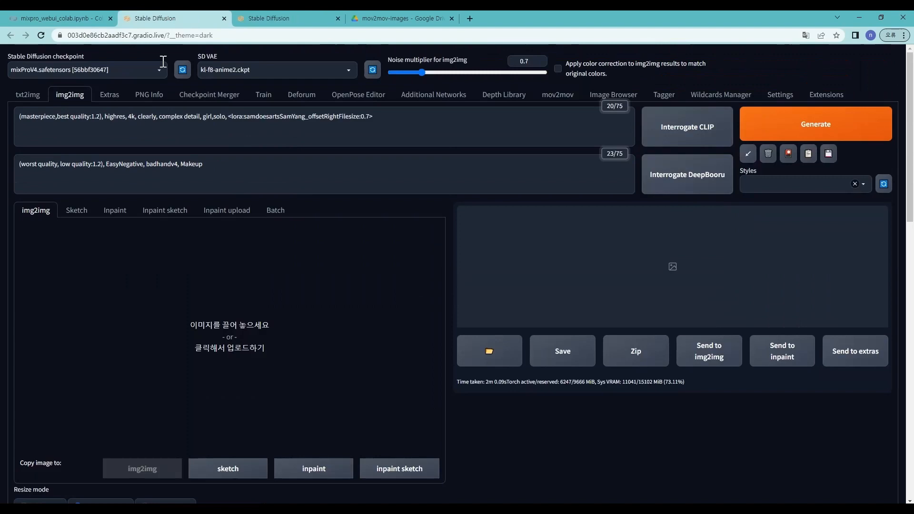
click(29, 95)
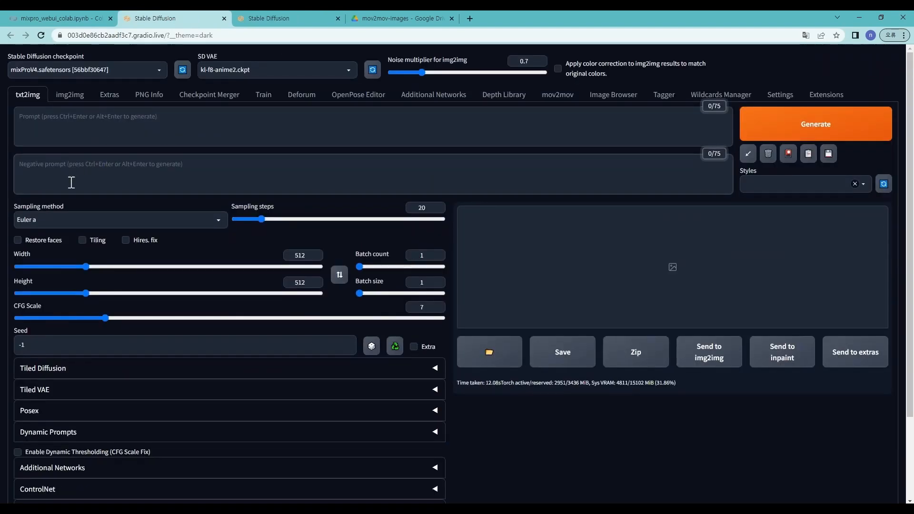
scroll(73, 290, down, 3)
click(37, 450)
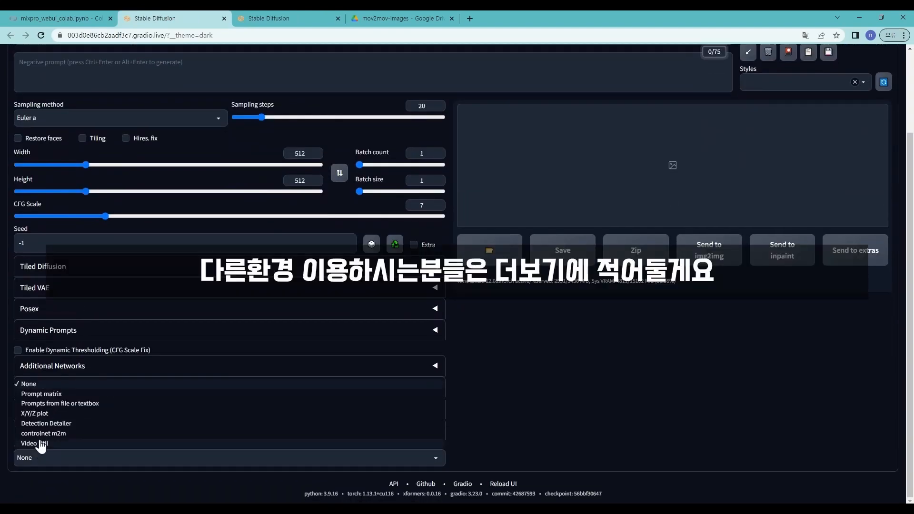
click(38, 444)
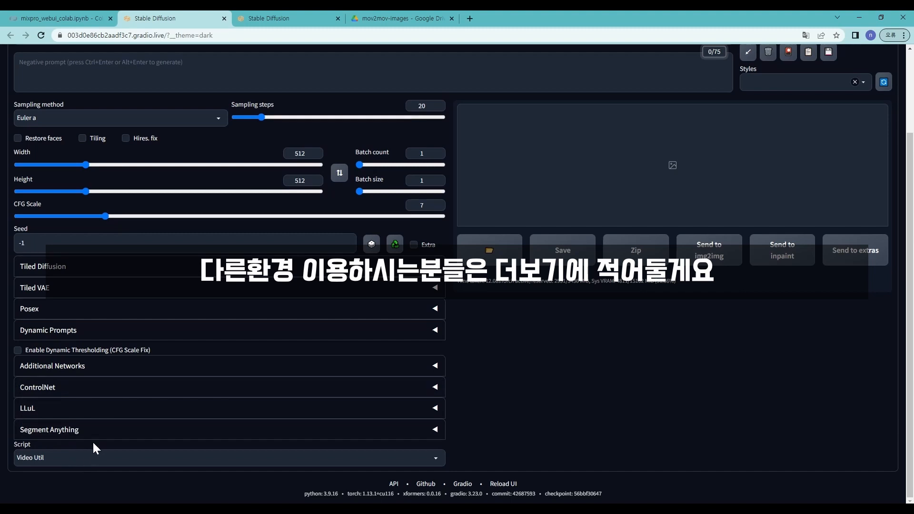
scroll(100, 414, down, 4)
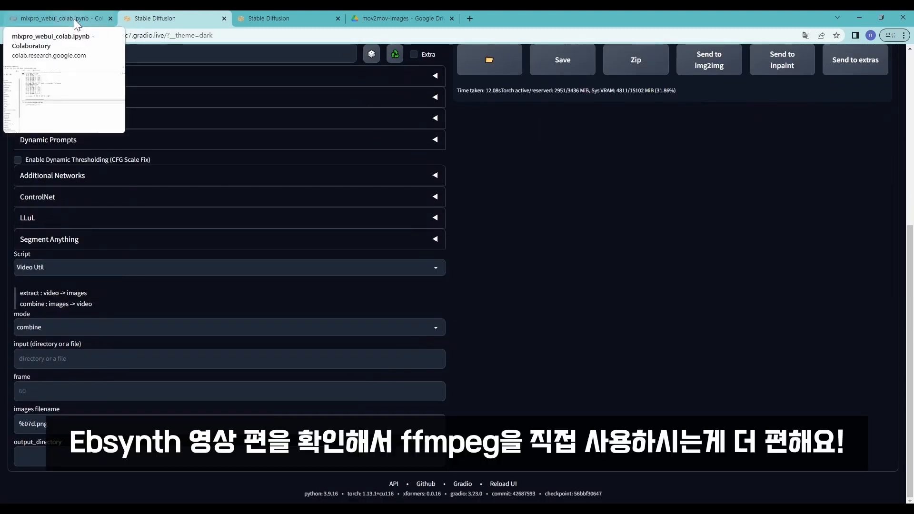
Step: In the Colab file browser, expand outputs/mov2mov-images/2023-04-22 and copy the path of 00000-3757220154.png
click(74, 18)
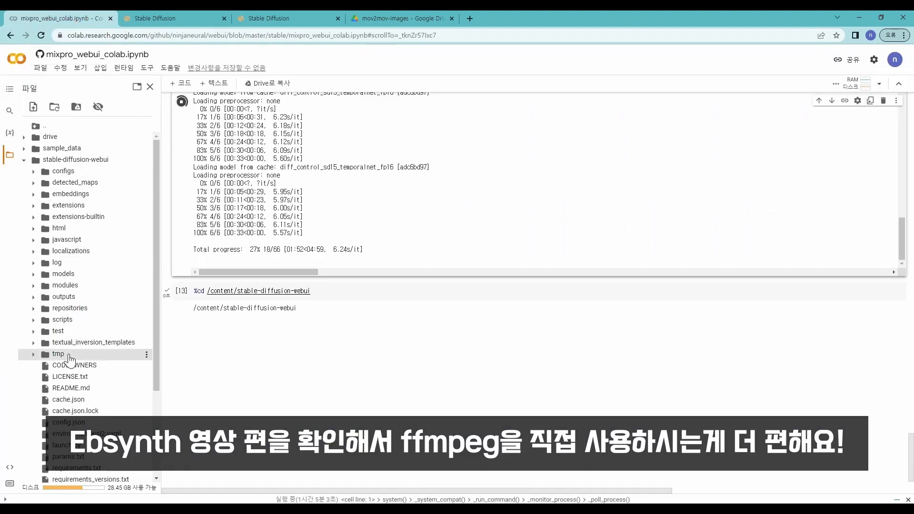
click(88, 298)
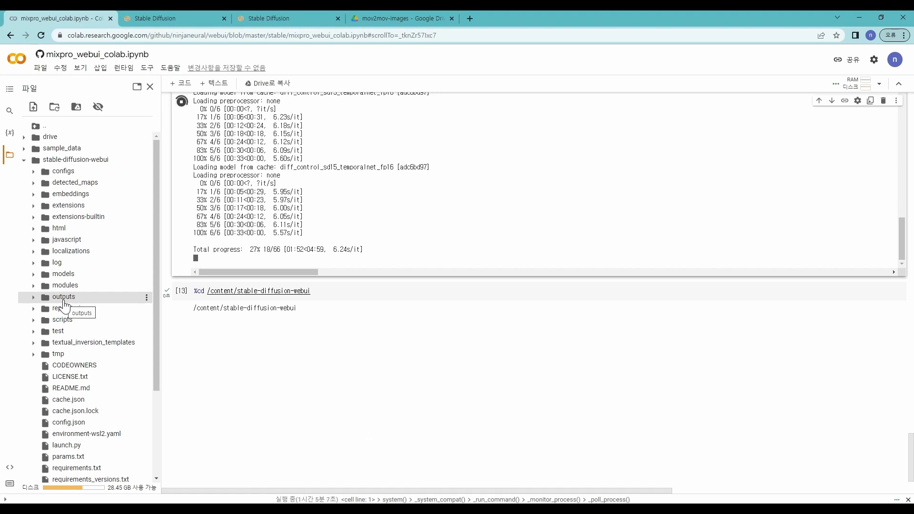
scroll(53, 301, down, 1)
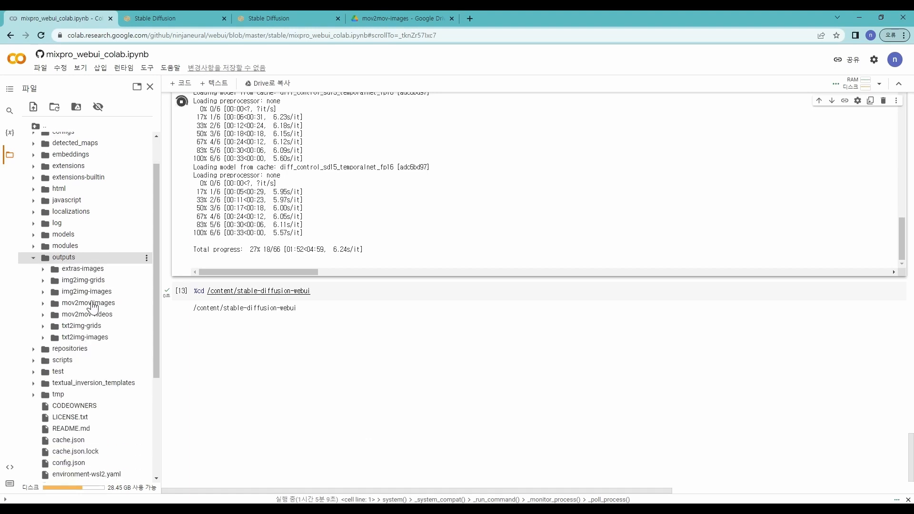
click(54, 298)
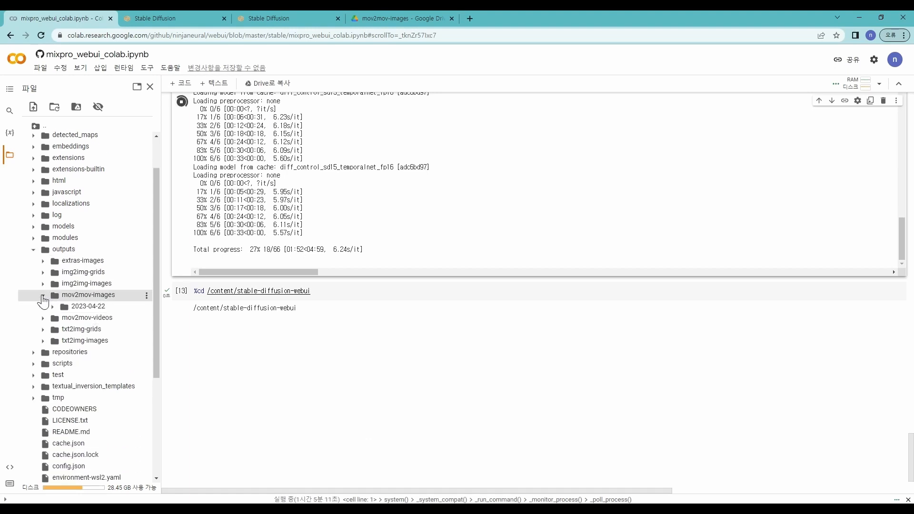
click(56, 309)
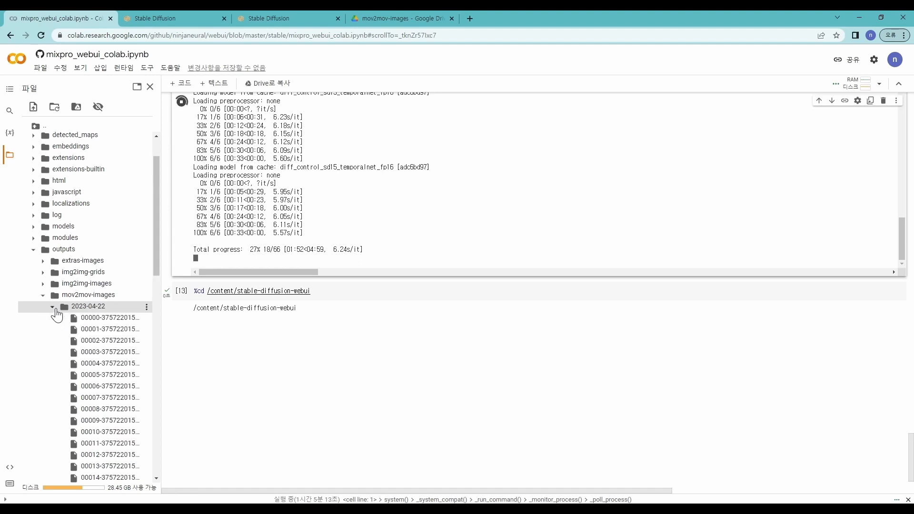
drag(161, 320, 194, 321)
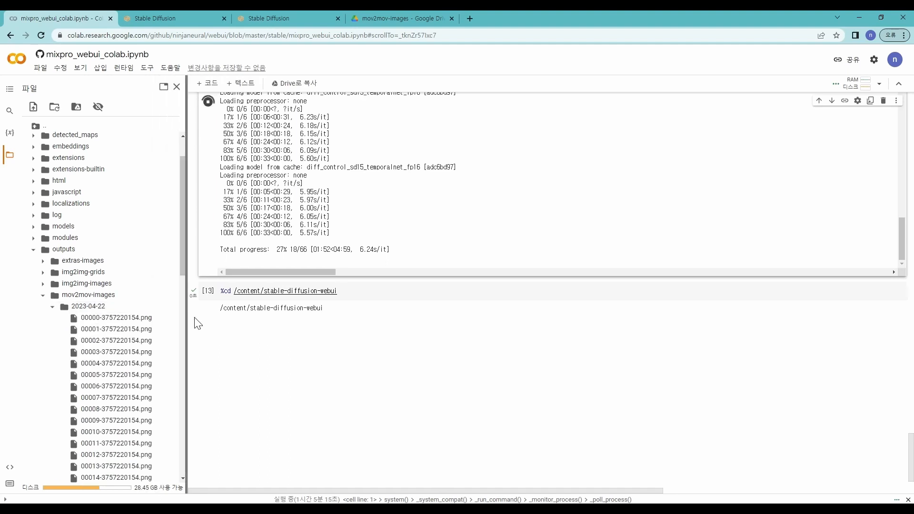
right_click(142, 322)
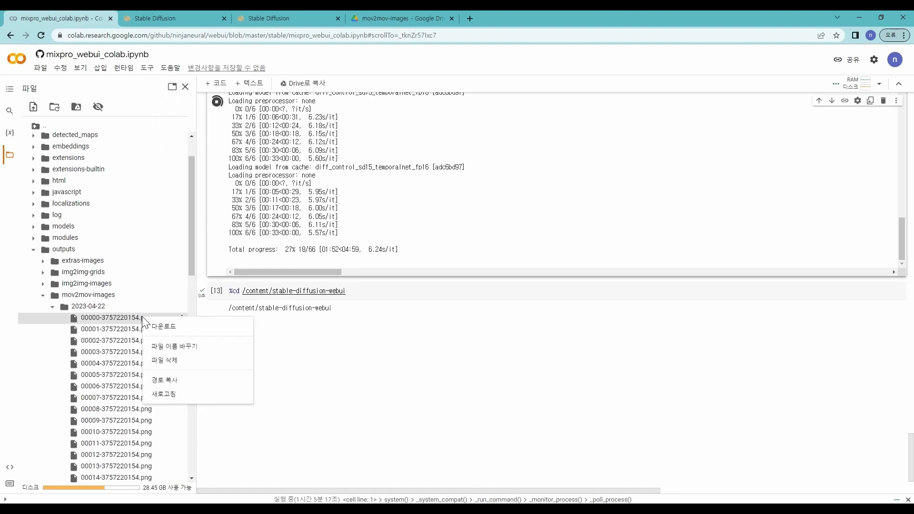
click(177, 377)
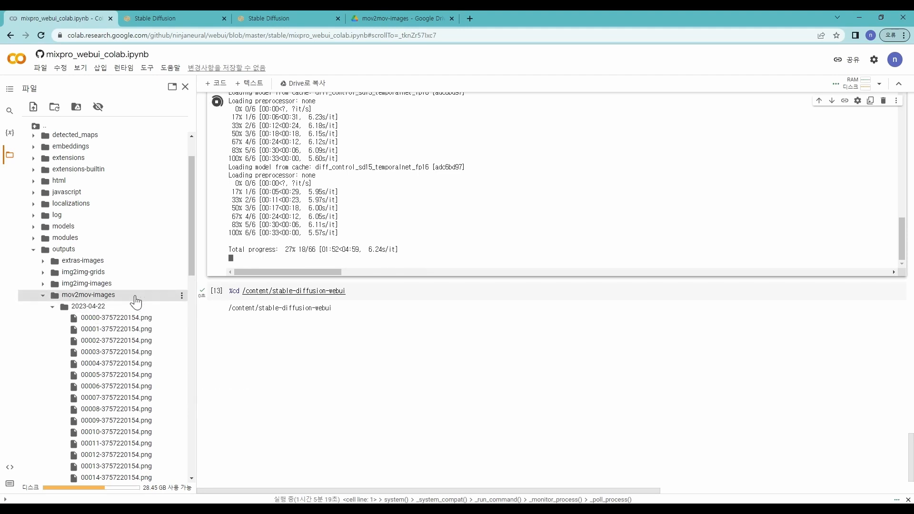
Step: In Video Util's combine mode, set the input to /content/stable-diffusion-webui/outputs/mov2mov-images/2023-04-22, cutting off and copying the PNG file name, and set frame to 15
click(144, 18)
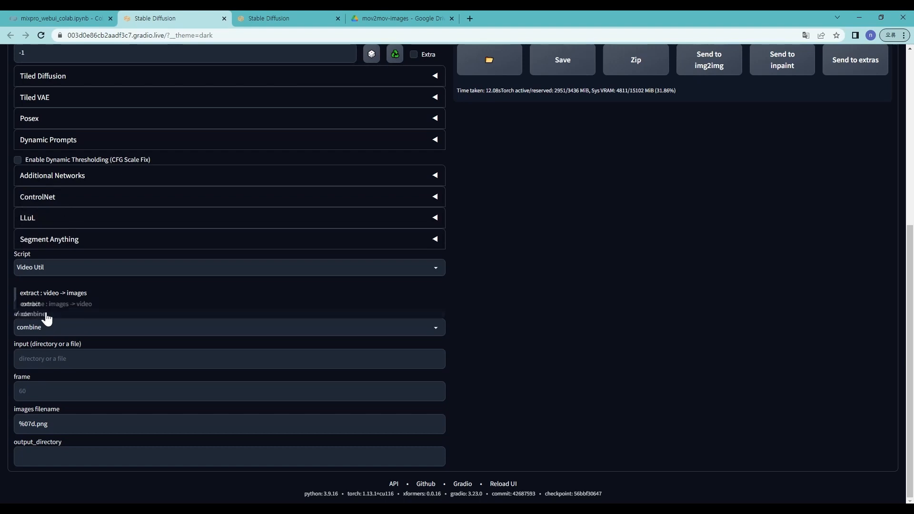
click(58, 352)
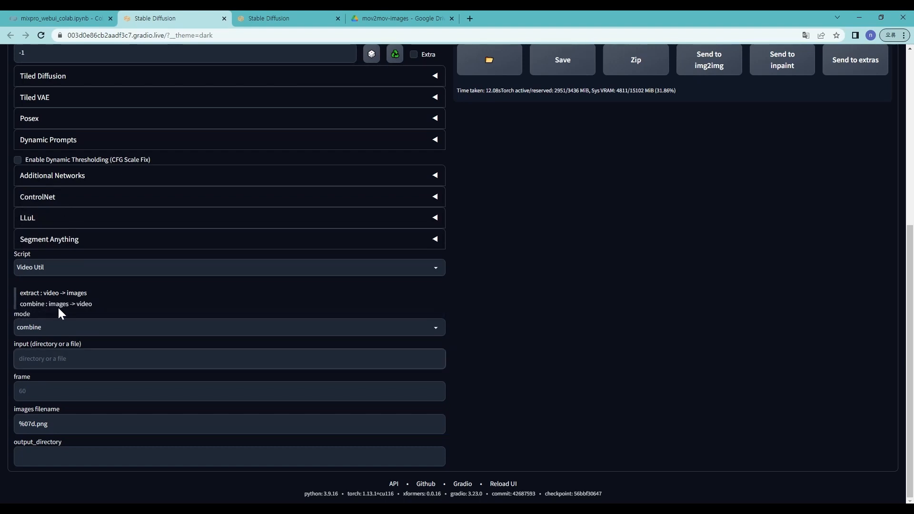
text(/content/stable-diffusion-webui/outputs/mov2mov-images/2023-04-22/00000-3757220154.png)
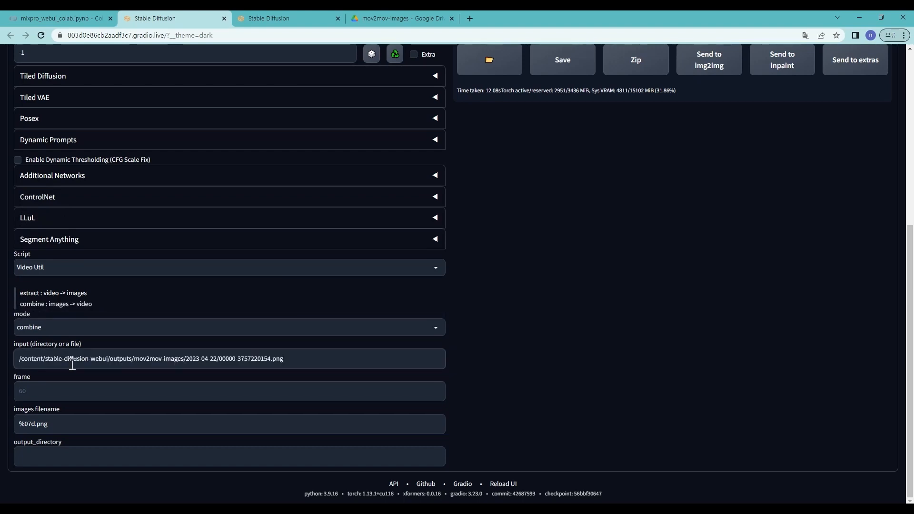
shift+click(220, 363)
key(ctrl+c)
key(BackSpace)
click(139, 399)
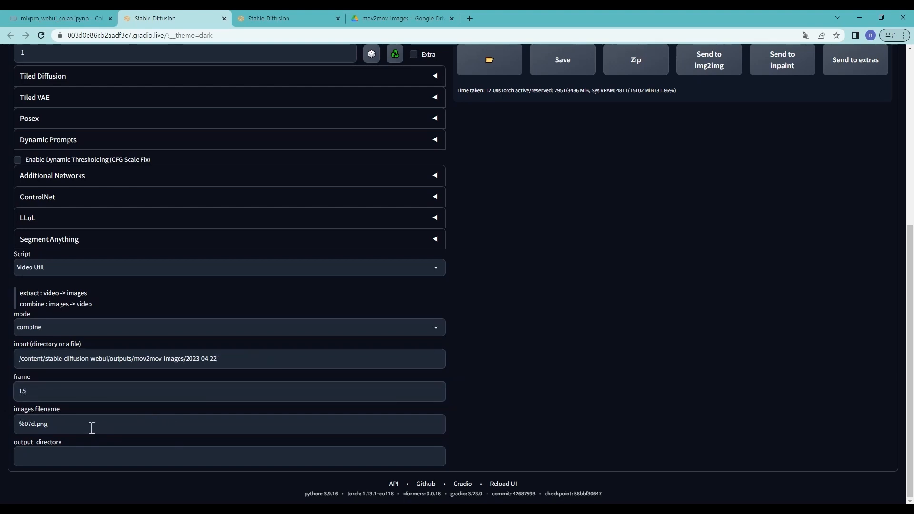
Step: Set the images filename pattern to %05d-3757220154.png, replacing the five-digit frame number of the copied file name
drag(92, 428, 7, 427)
key(ctrl+v)
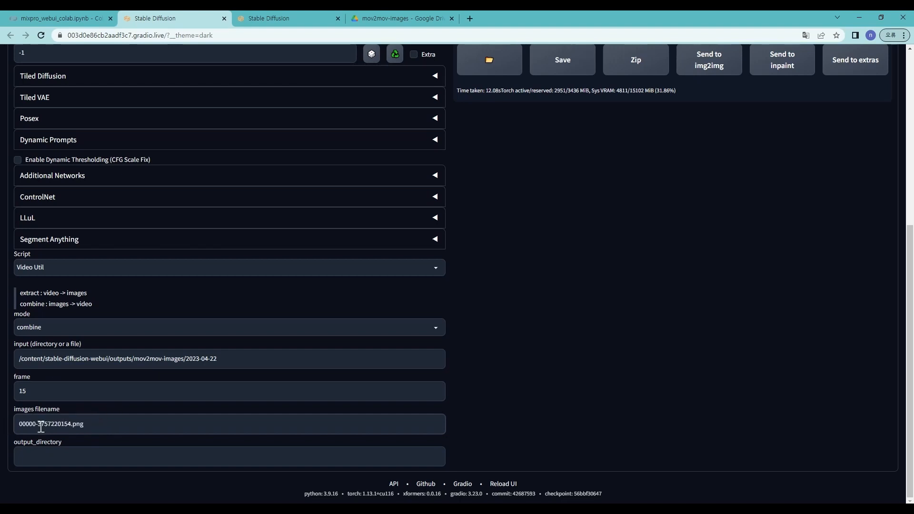
drag(37, 427, 12, 432)
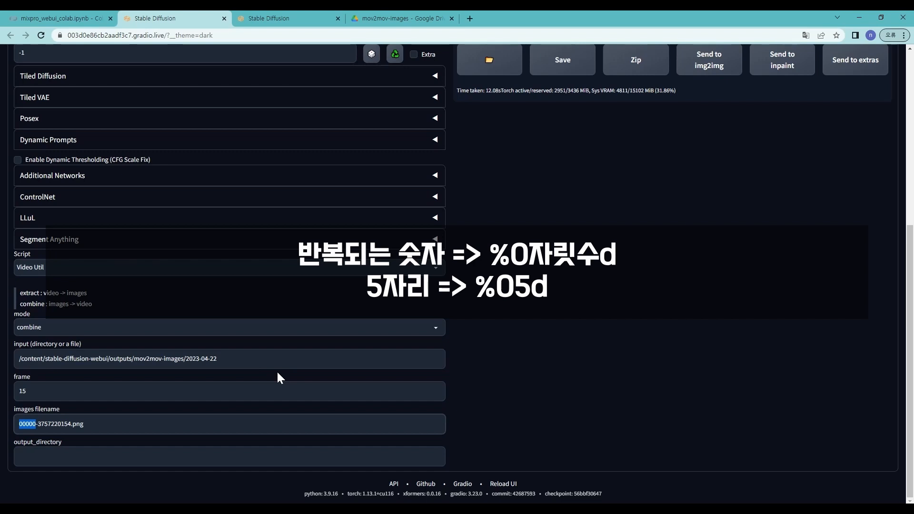
text(%05d)
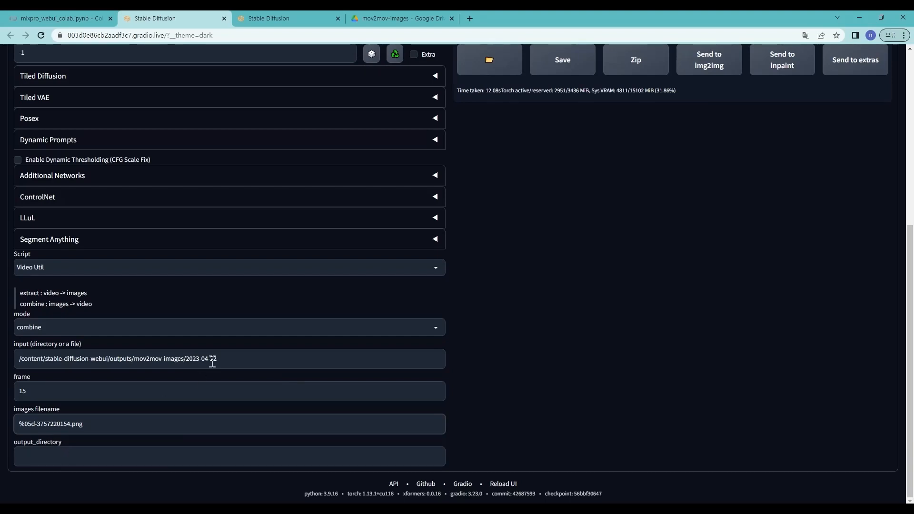
Step: Copy the input directory path /content/stable-diffusion-webui/outputs/mov2mov-images/2023-04-22 into output_directory
drag(212, 363, 3, 365)
key(ctrl+c)
click(59, 456)
key(ctrl+v)
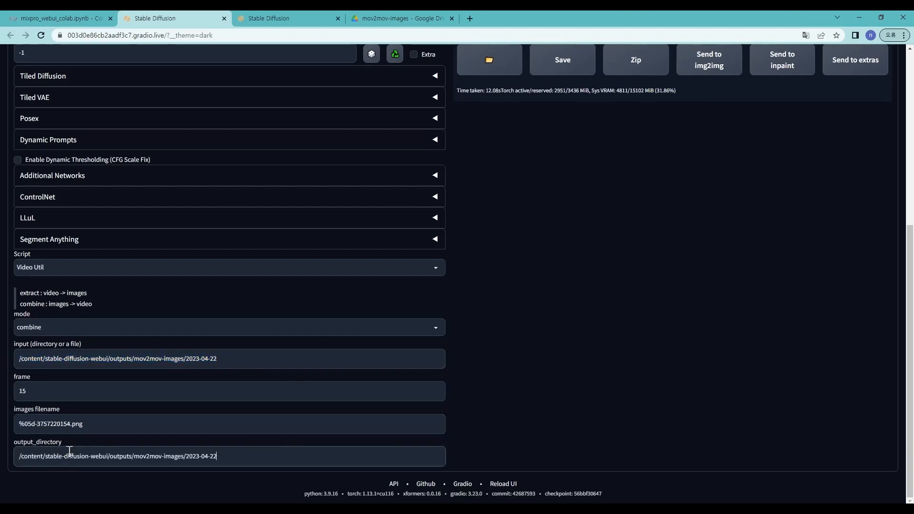
Step: Generate the combined video with the Video Util script and follow its progress in the Colab log
scroll(613, 372, up, 6)
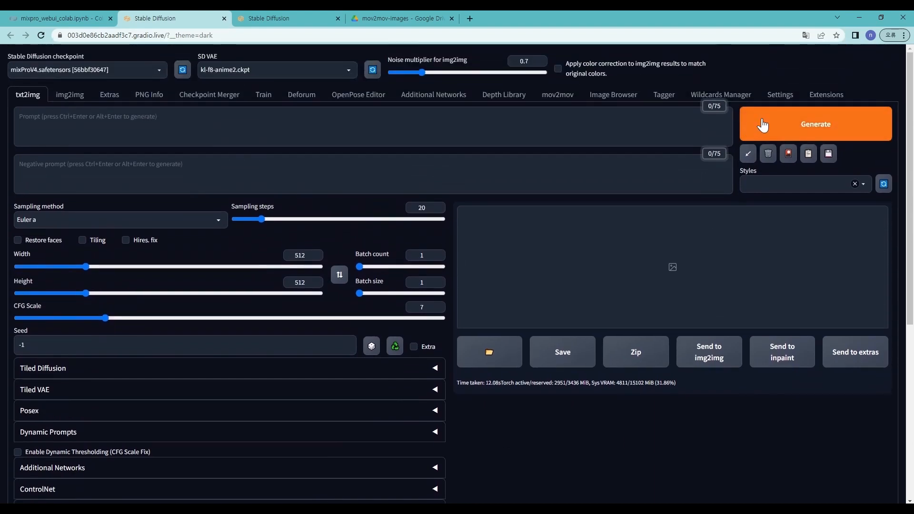
click(762, 126)
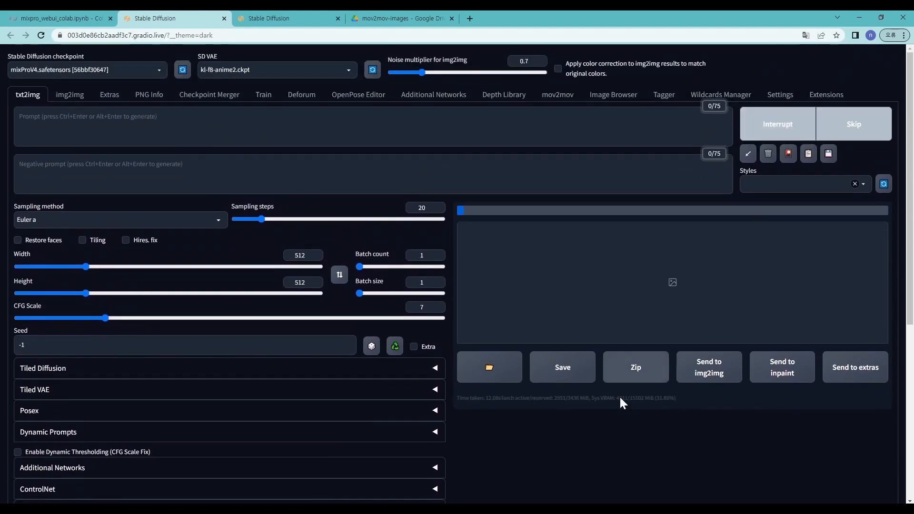
click(91, 18)
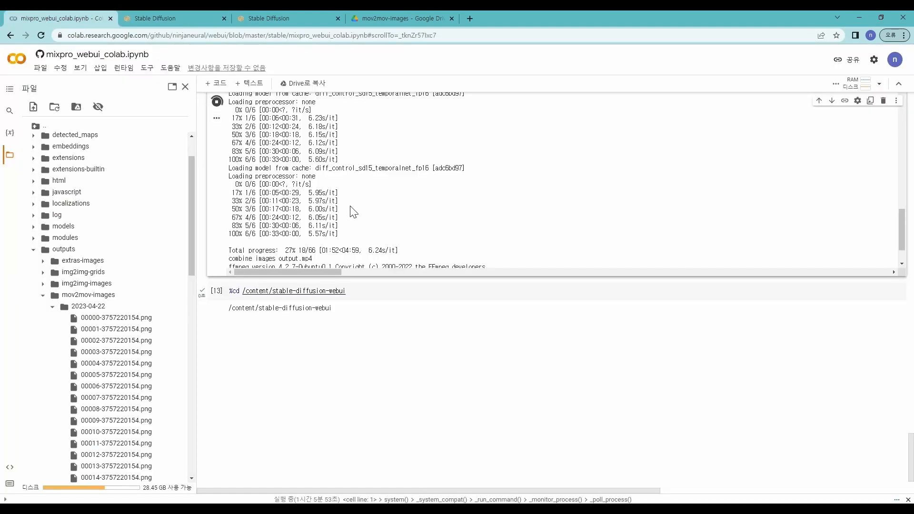
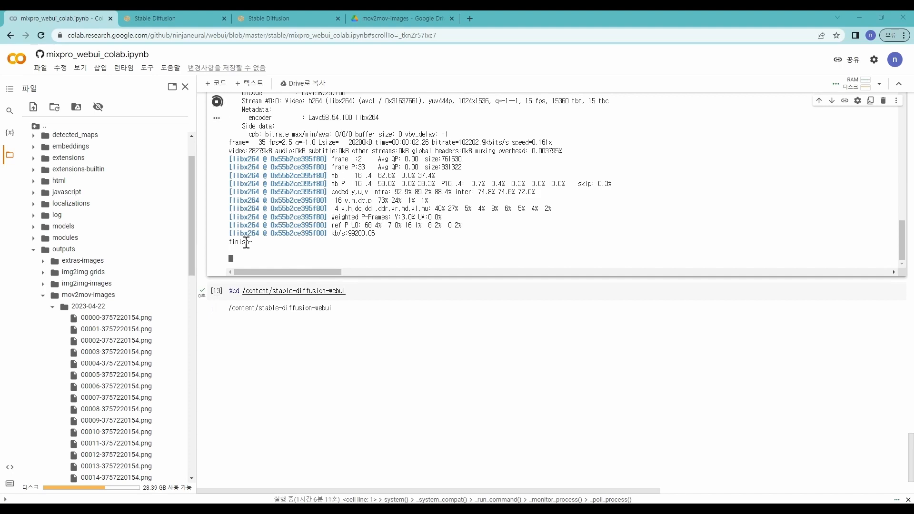
Step: In Google Drive, open the 2023-04-22 folder inside mov2mov-images and download output.mp4
click(370, 15)
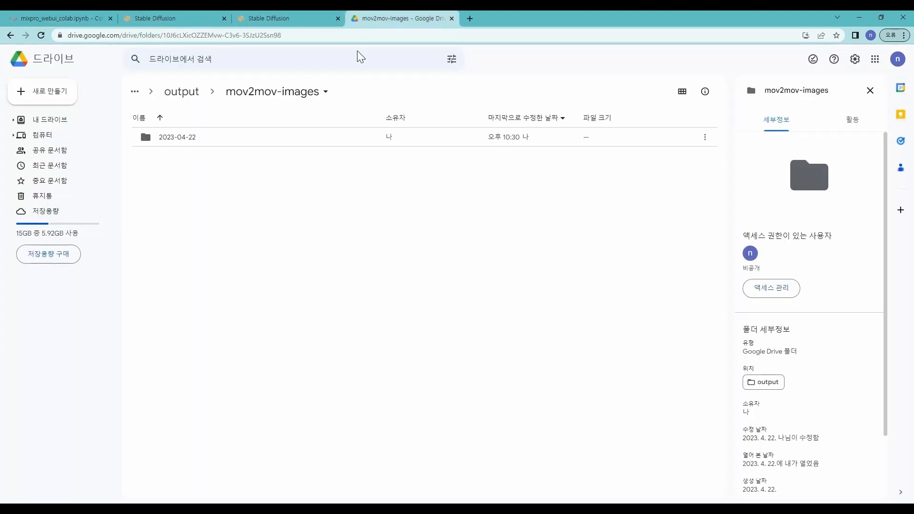
double_click(203, 143)
scroll(200, 333, down, 6)
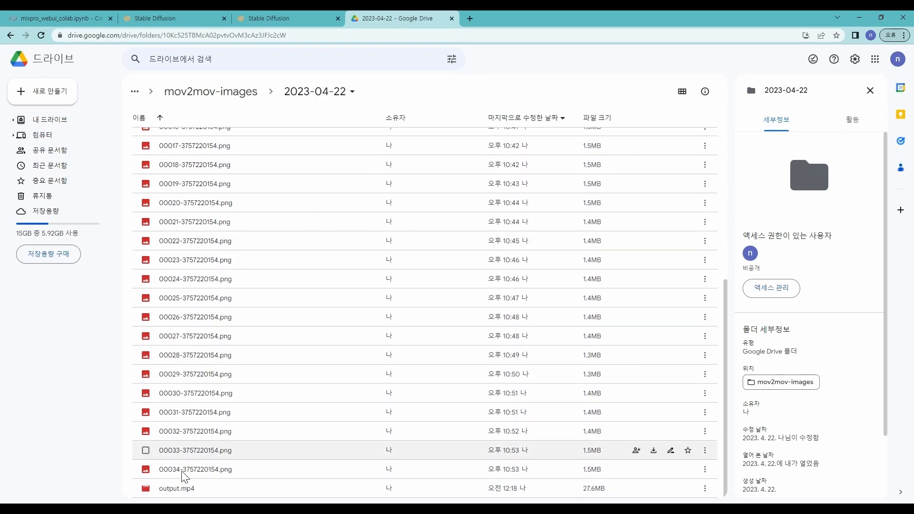
right_click(188, 491)
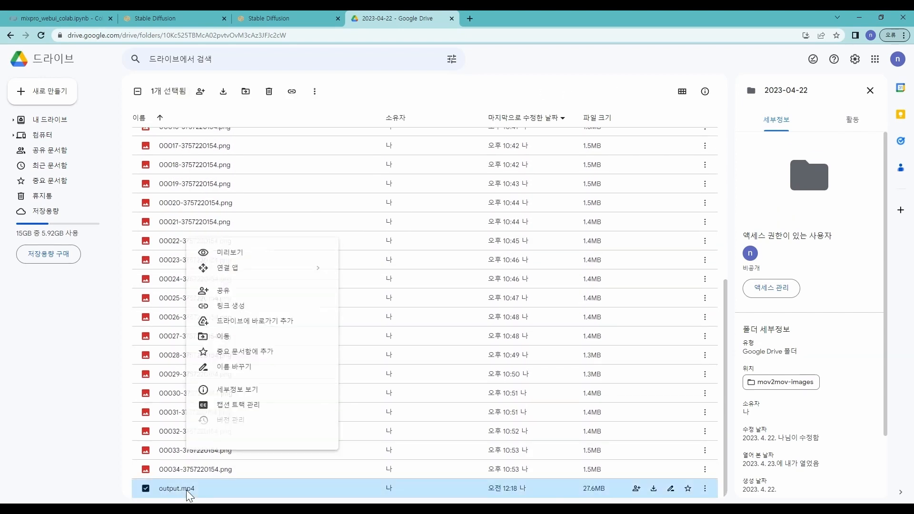
click(256, 472)
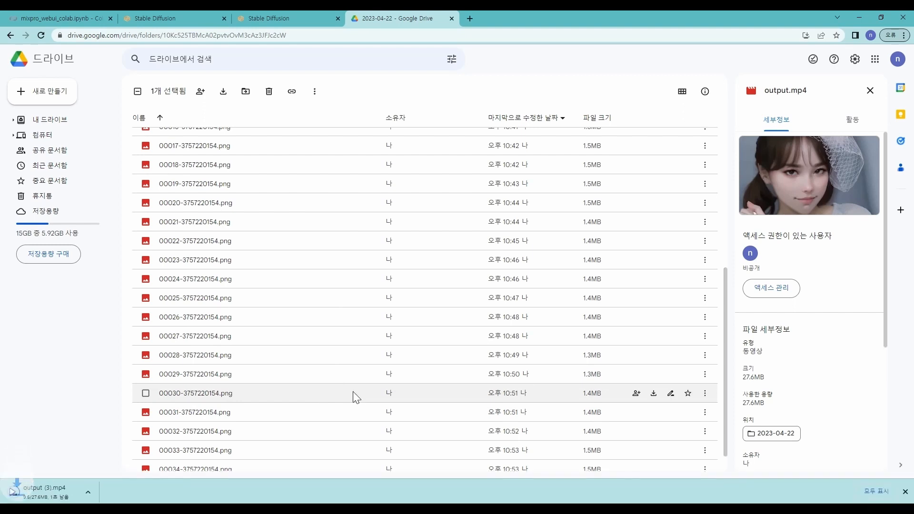
Step: Open the downloaded output video in the media player, watch it, and close the player
click(64, 490)
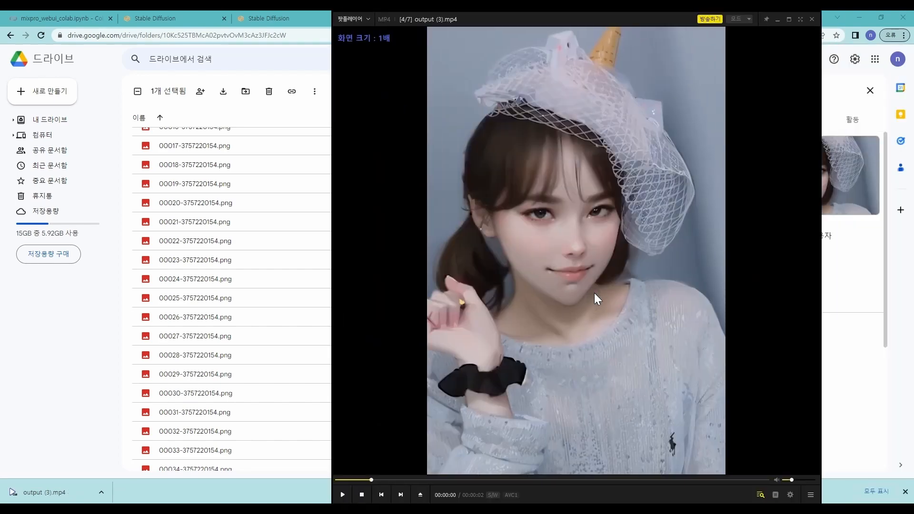
click(594, 292)
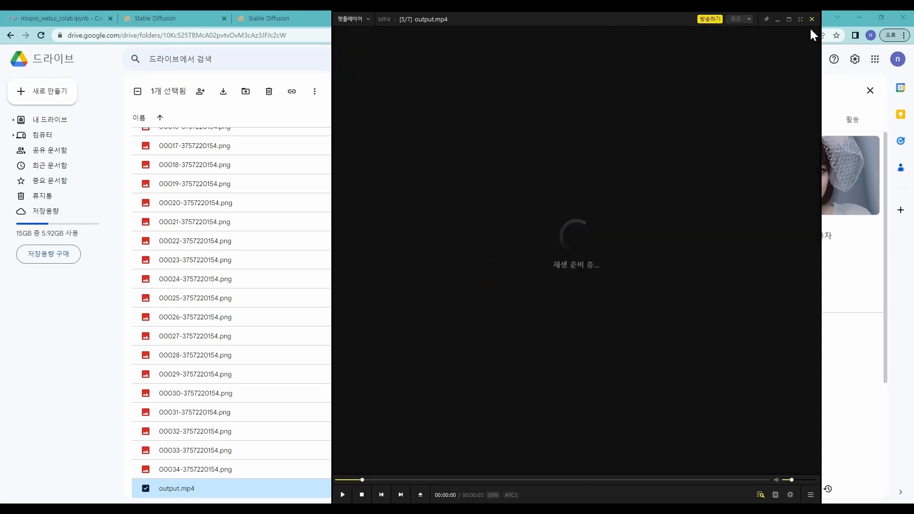
click(811, 19)
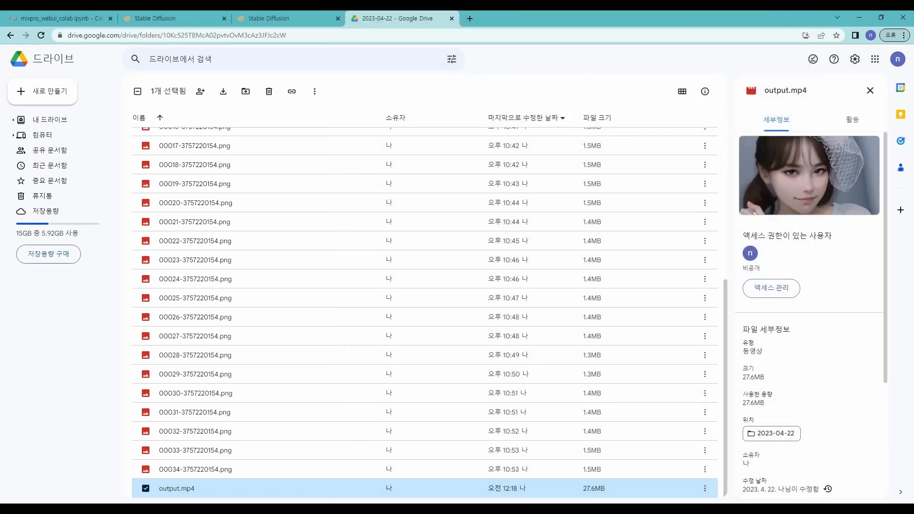
Step: Return to the mov2mov page and review its generation settings around Movie Frames and Max Frames
click(300, 18)
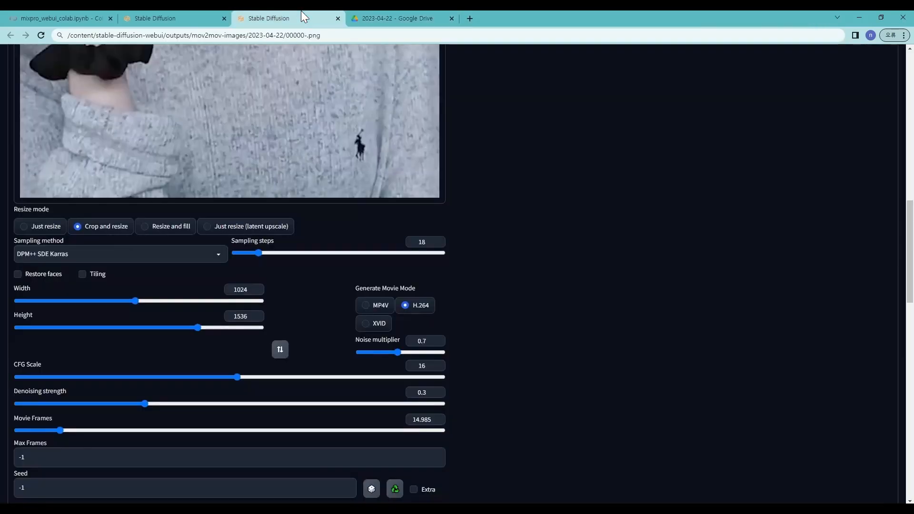
scroll(469, 374, down, 2)
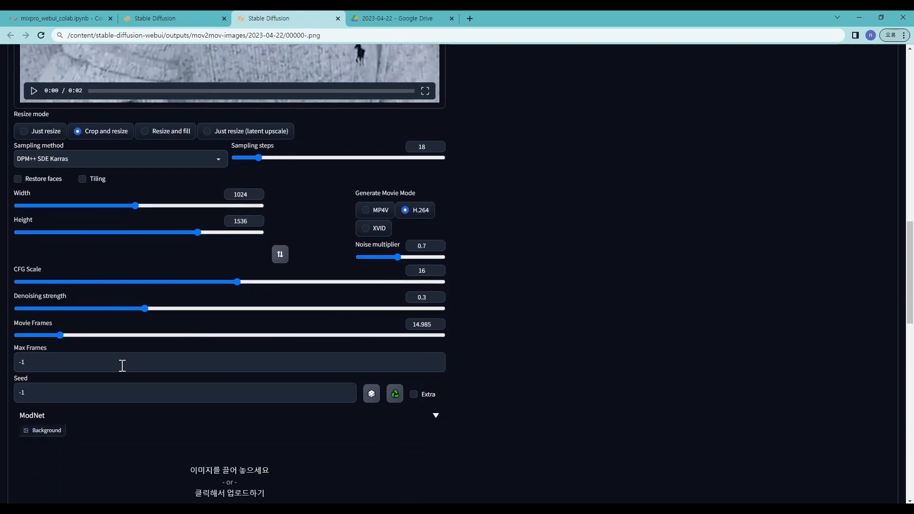
scroll(450, 175, up, 2)
Step: Go back to Google Drive and delete output.mp4 from the 2023-04-22 folder
click(384, 18)
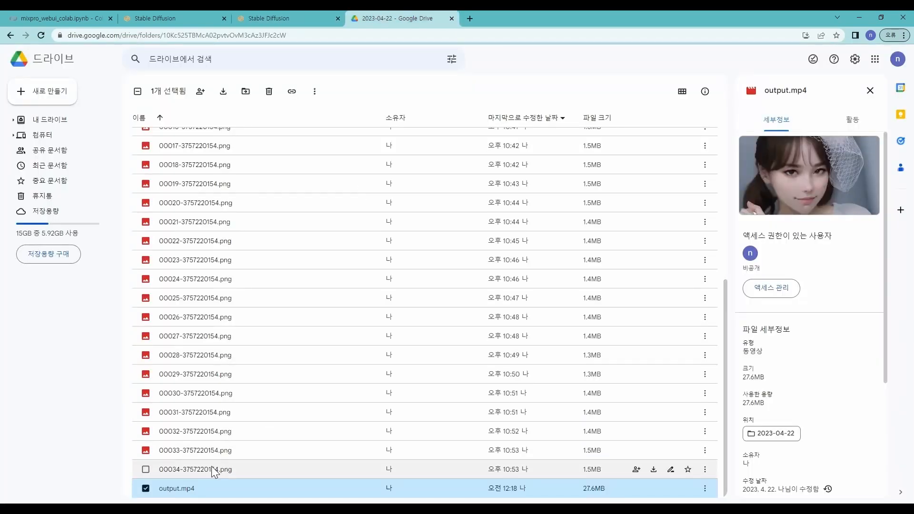
right_click(212, 494)
click(227, 475)
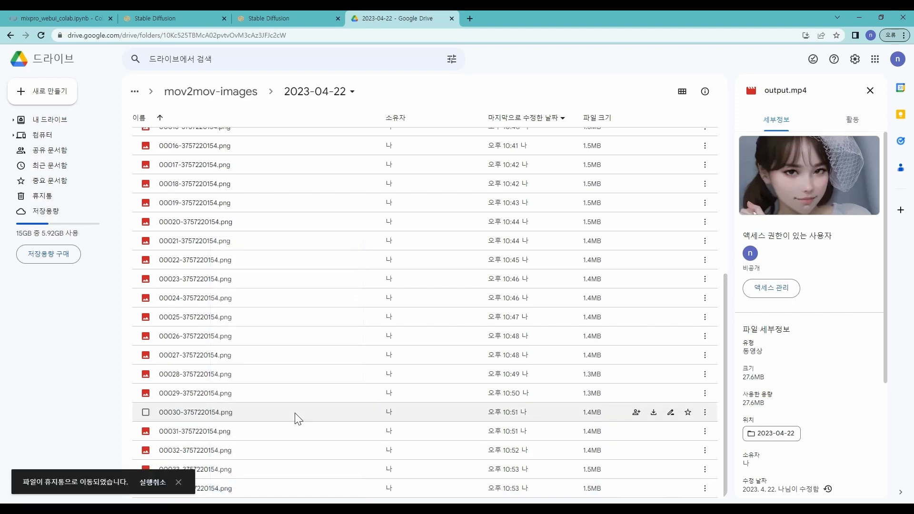
Step: Delete the 2023-04-22 folder from mov2mov-images and go up to the parent output folder
scroll(294, 404, up, 3)
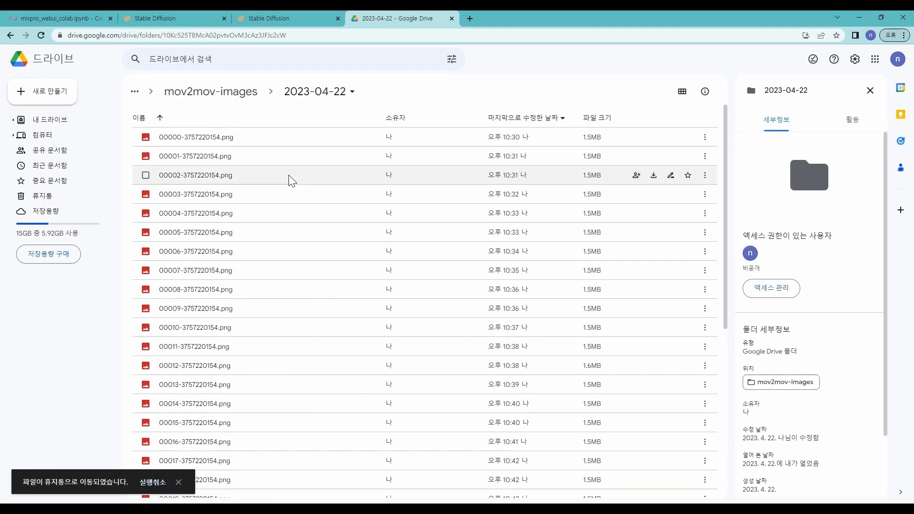
scroll(301, 343, down, 6)
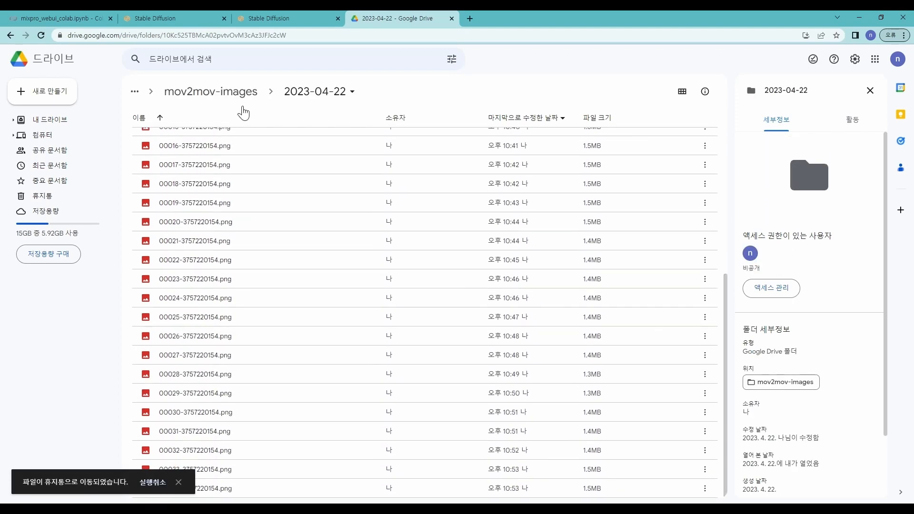
click(241, 92)
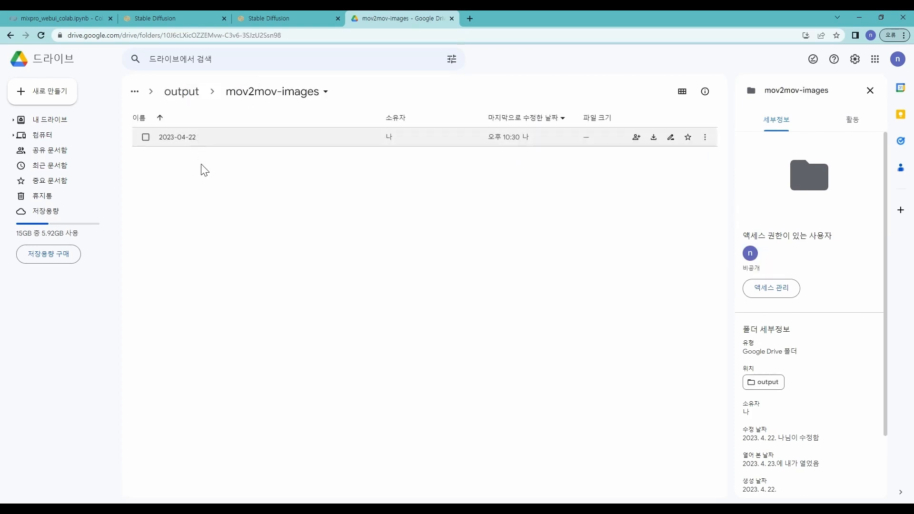
right_click(200, 138)
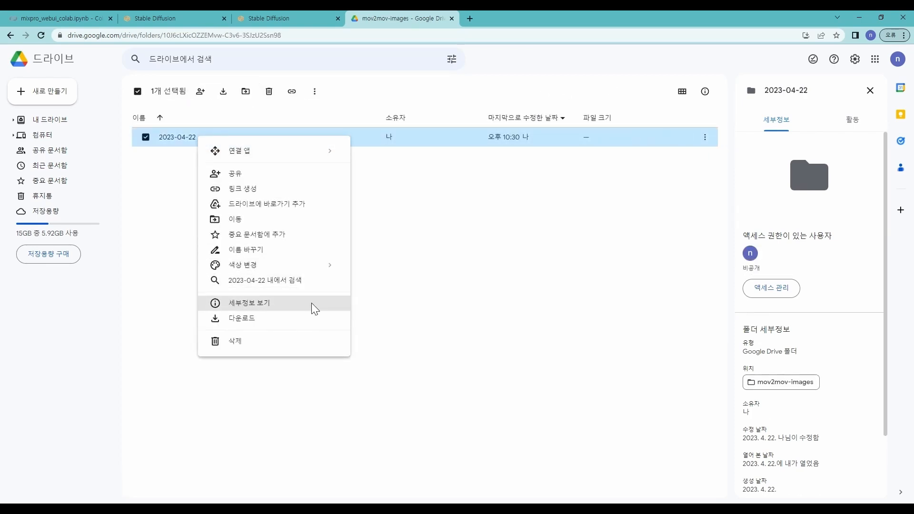
click(305, 341)
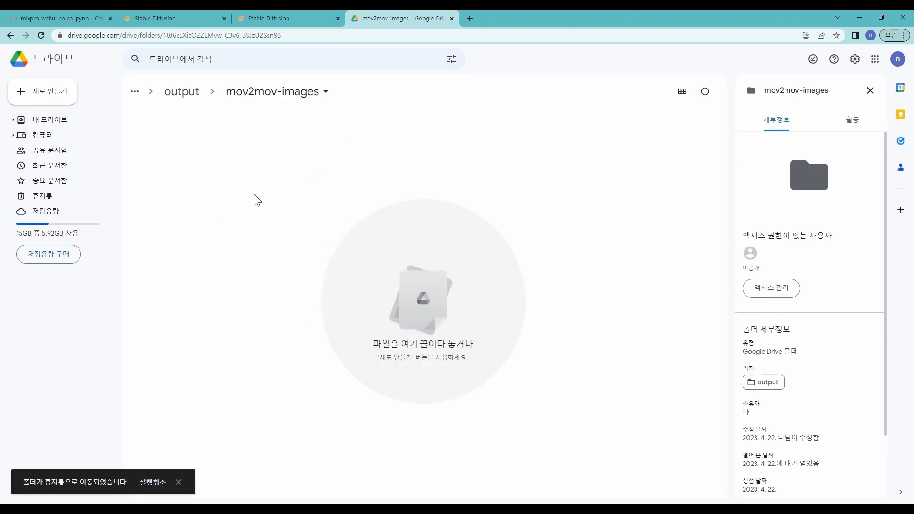
click(183, 94)
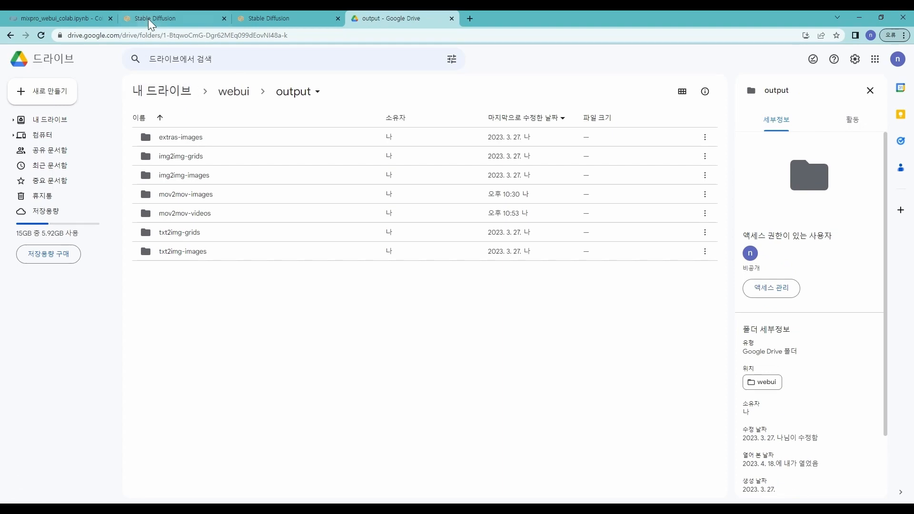
Step: Switch to the Stable Diffusion web UI and review the img2img Batch options and the Video Util script settings in txt2img
click(148, 19)
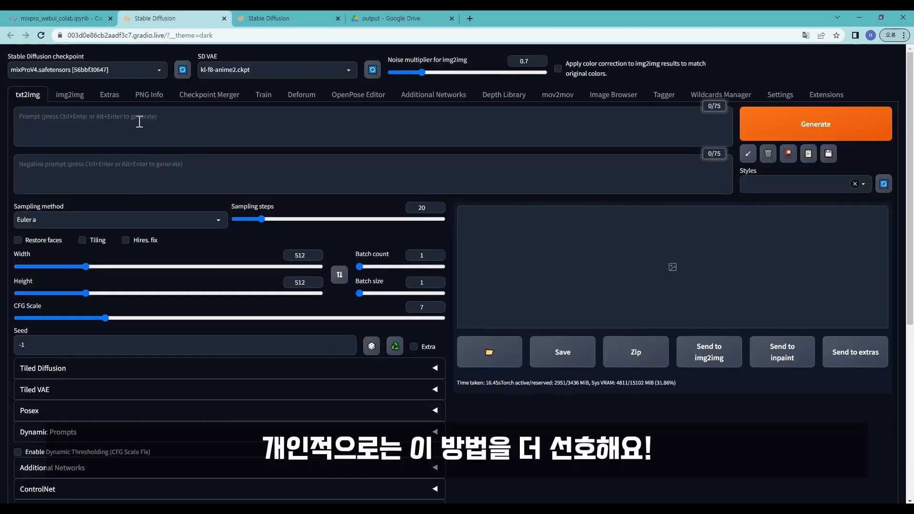
click(72, 95)
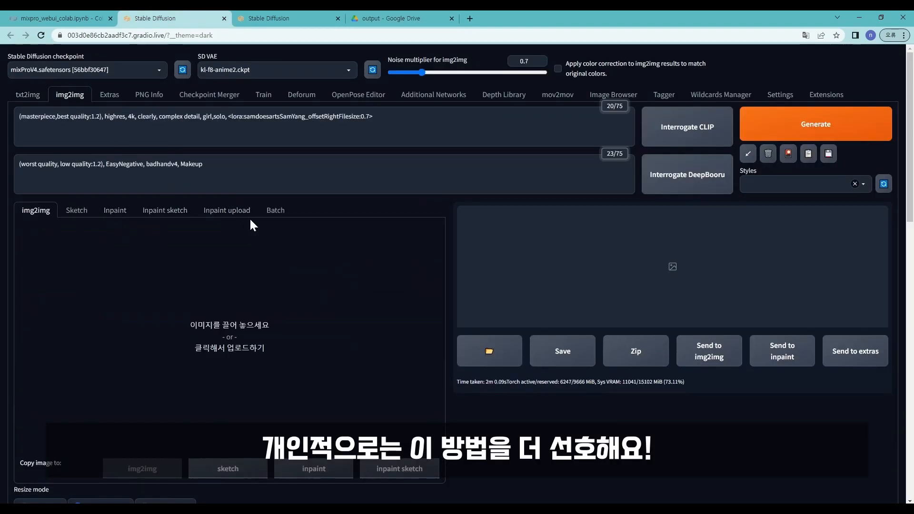
click(277, 211)
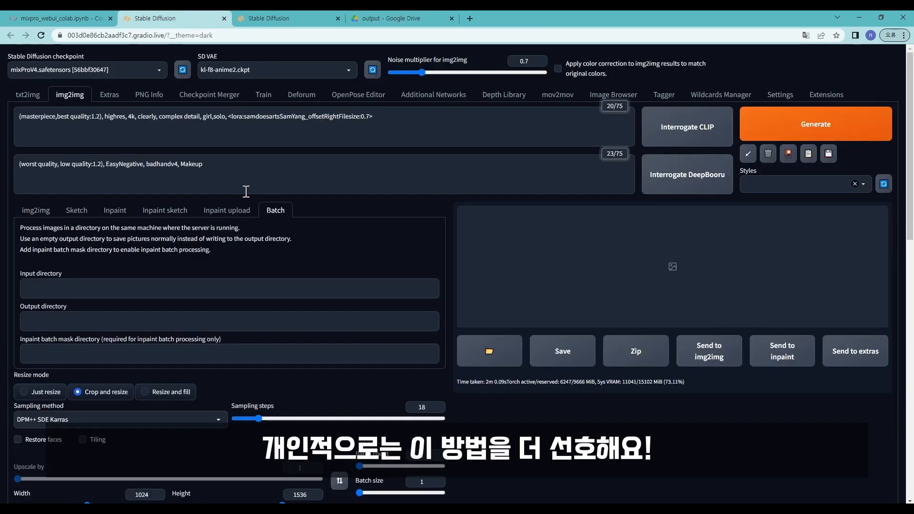
click(44, 215)
click(26, 97)
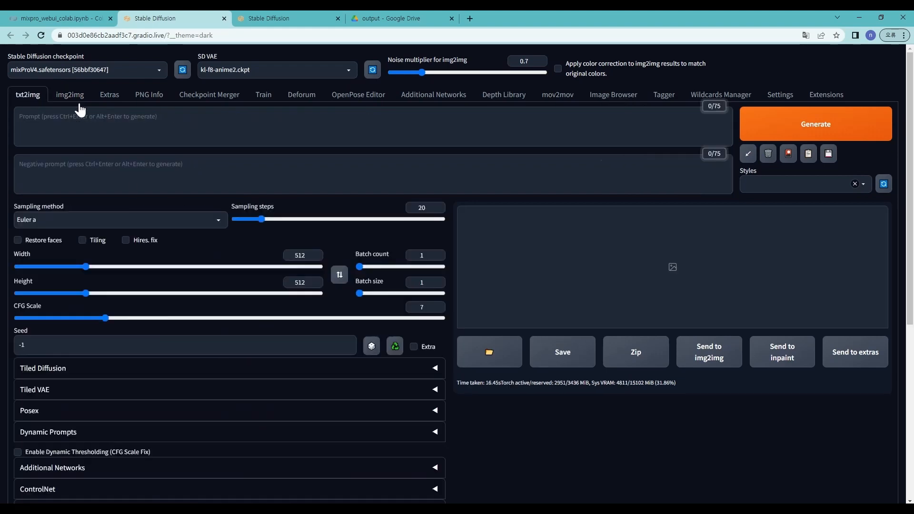
scroll(249, 236, down, 6)
scroll(140, 369, up, 3)
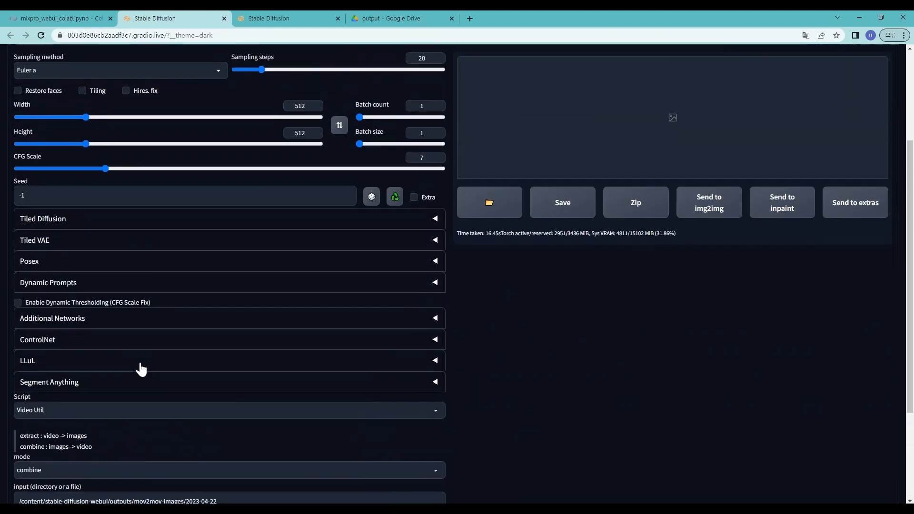
scroll(141, 369, down, 3)
Step: Switch to Google Drive and upload ssam00000152.mp4 into the output folder
click(355, 12)
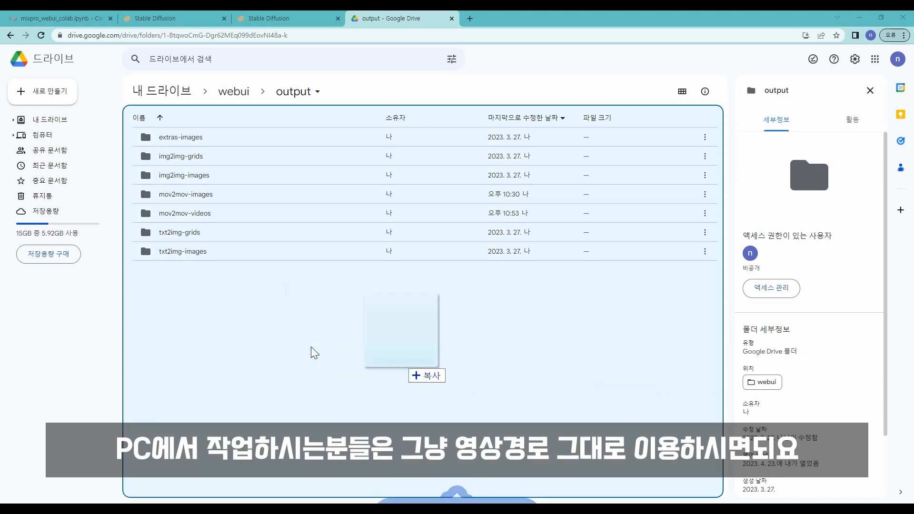
drag(311, 346, 310, 346)
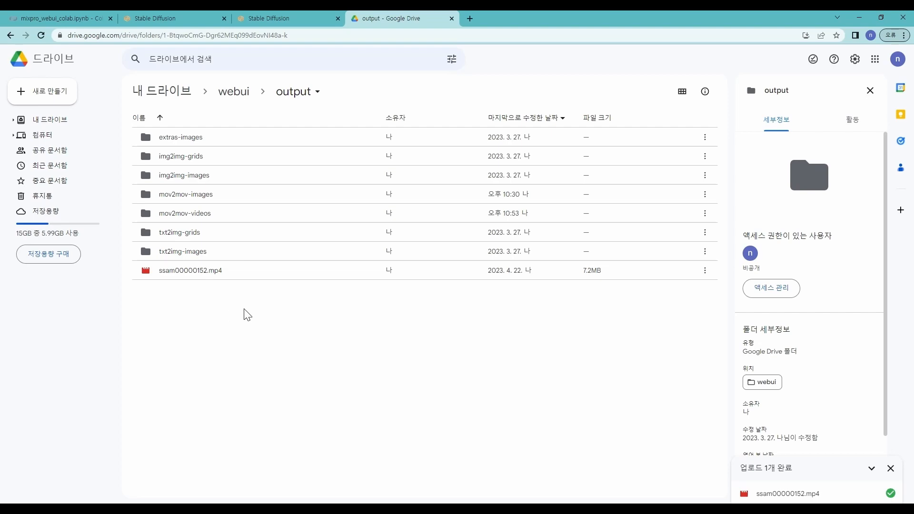
Step: In the Colab notebook, refresh the outputs folder in the file tree and copy the path of ssam00000152.mp4
click(70, 14)
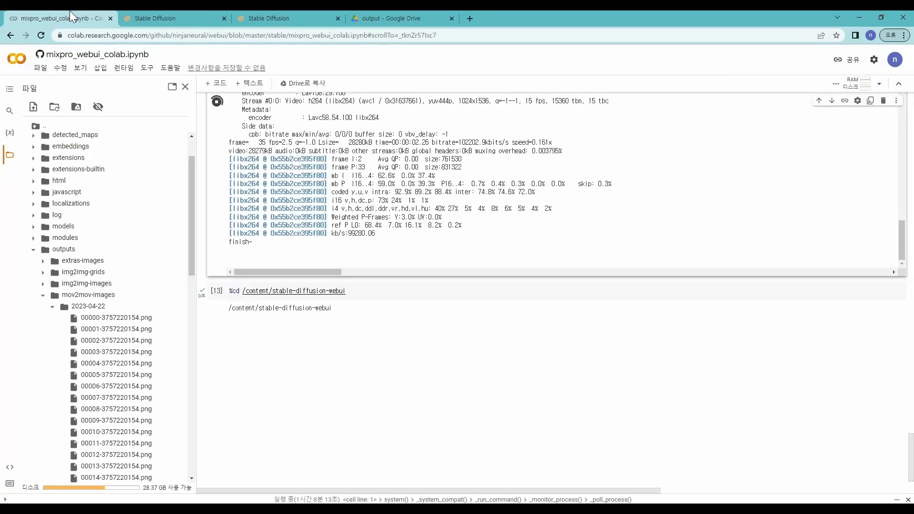
click(34, 249)
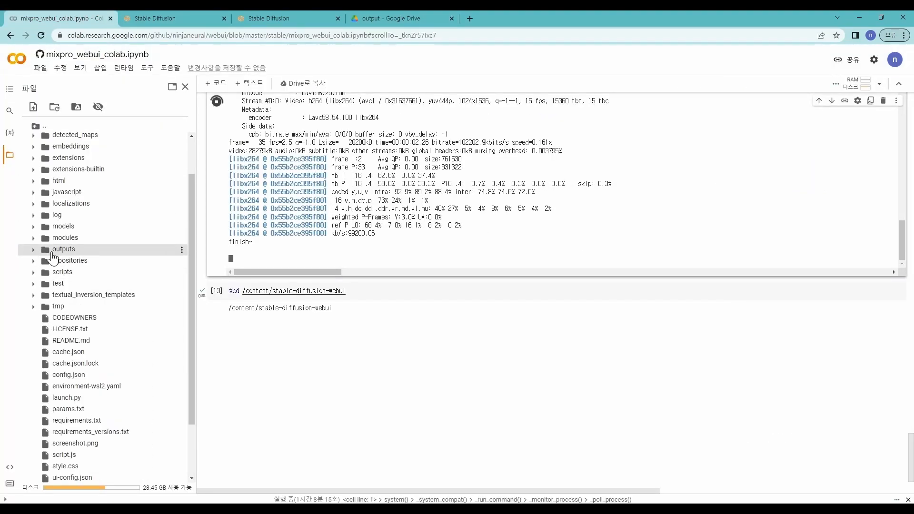
click(71, 251)
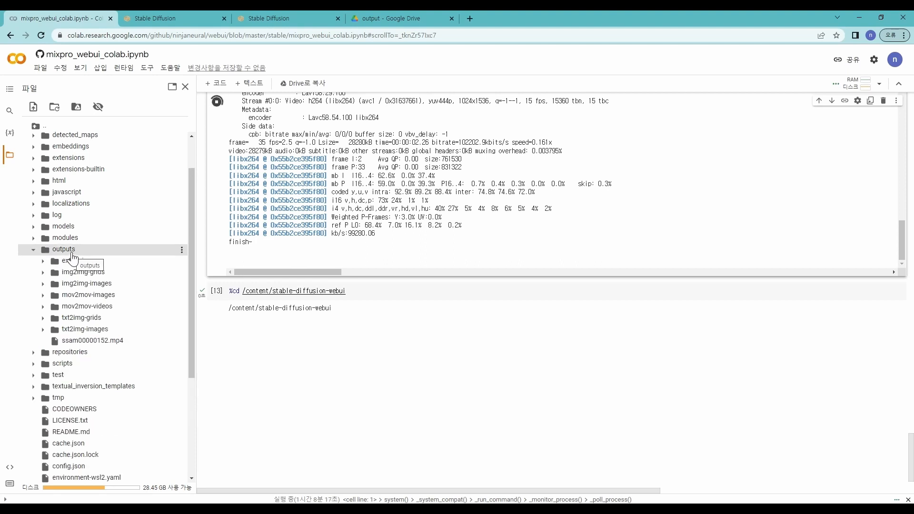
right_click(72, 257)
click(69, 255)
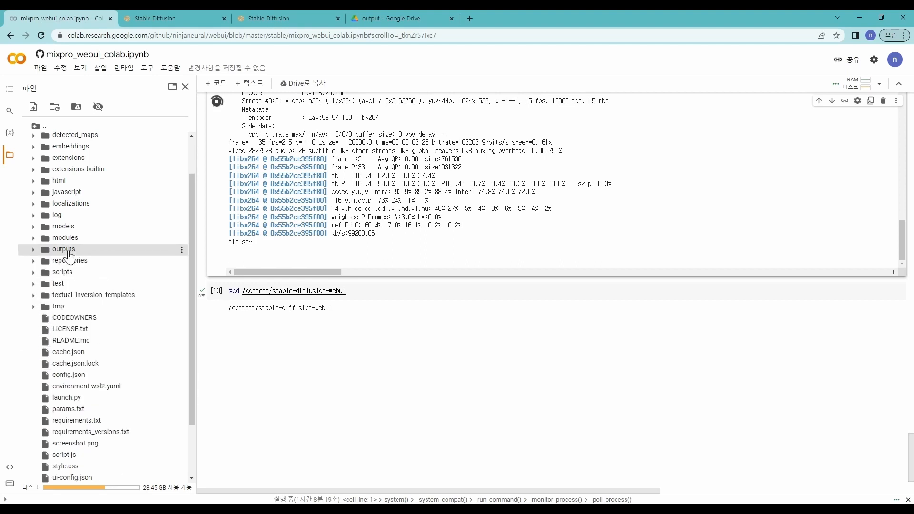
click(69, 255)
right_click(69, 252)
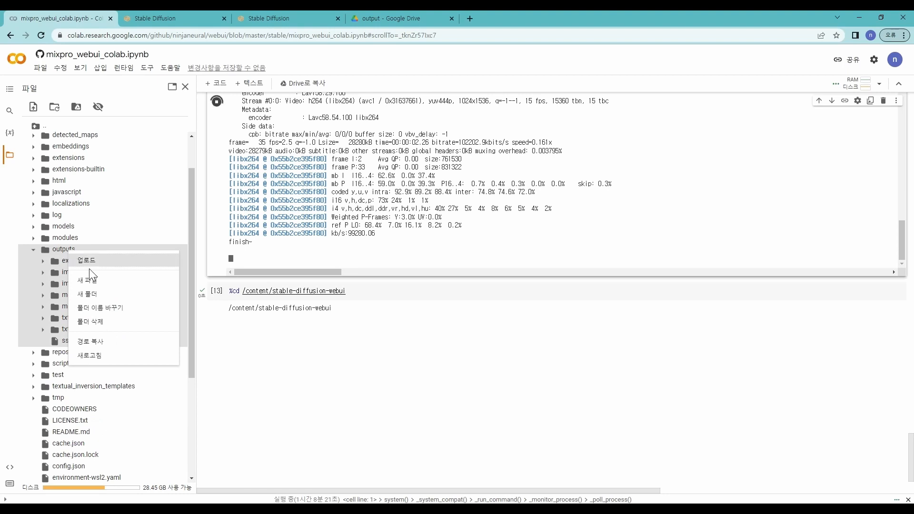
click(95, 355)
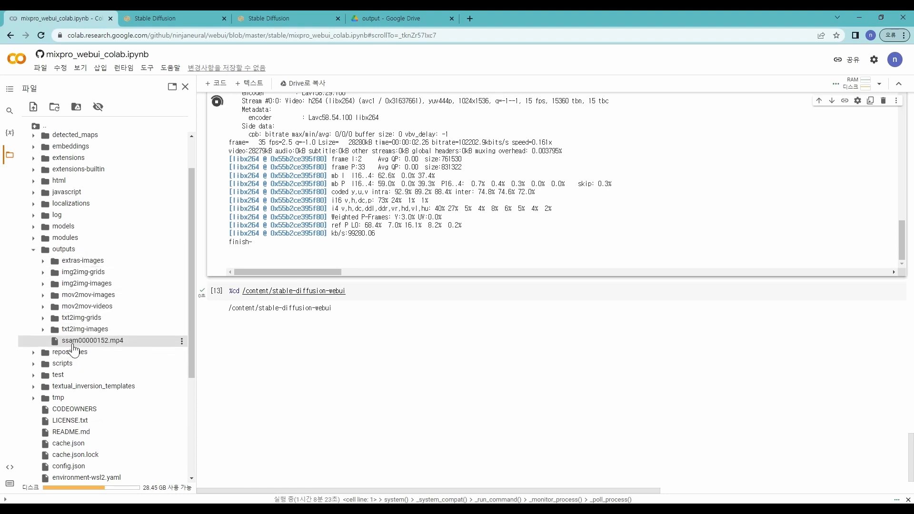
right_click(106, 342)
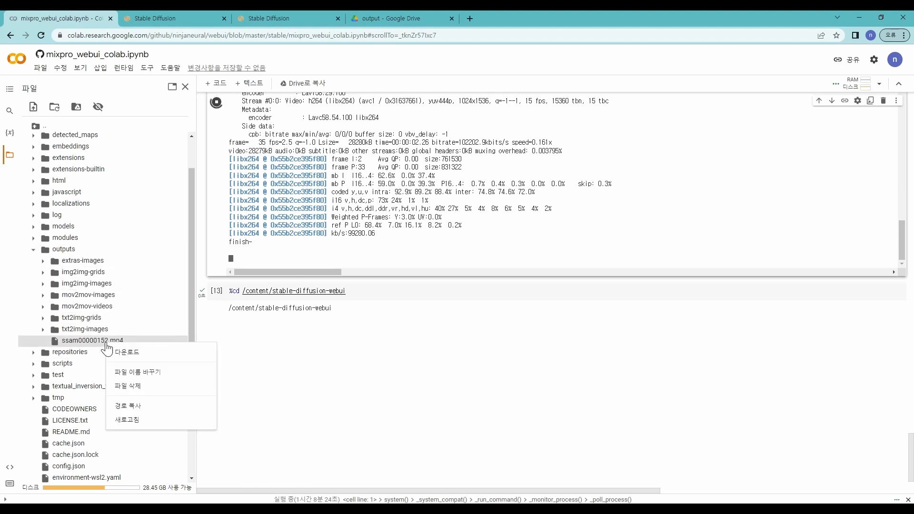
click(136, 406)
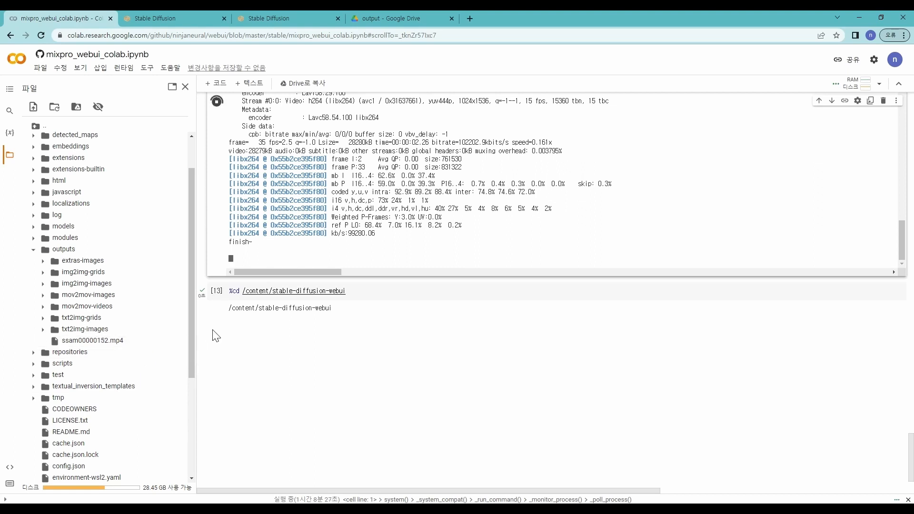
Step: In Stable Diffusion, set Video Util to extract mode with /content/stable-diffusion-webui/outputs/ssam00000152.mp4 as the input
click(197, 13)
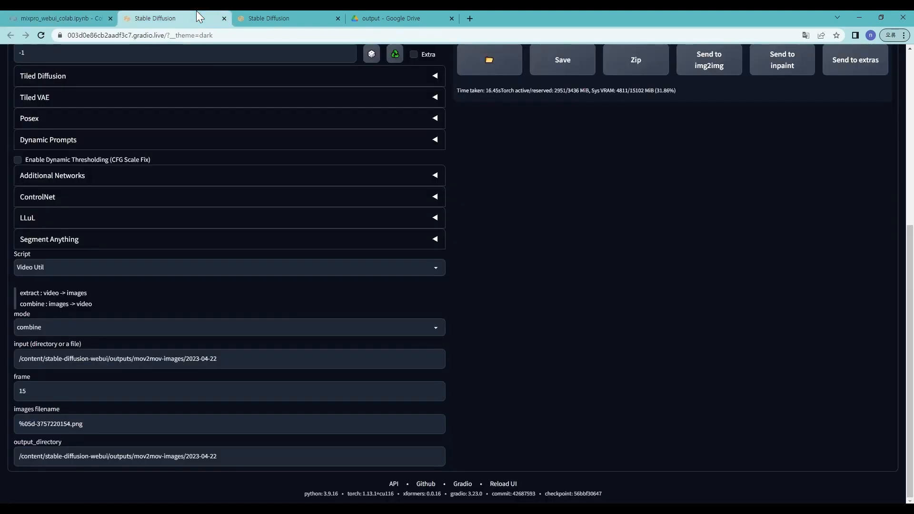
click(29, 328)
click(29, 308)
triple_click(245, 356)
text(/content/stable-diffusion-webui/outputs/ssam00000152.mp4)
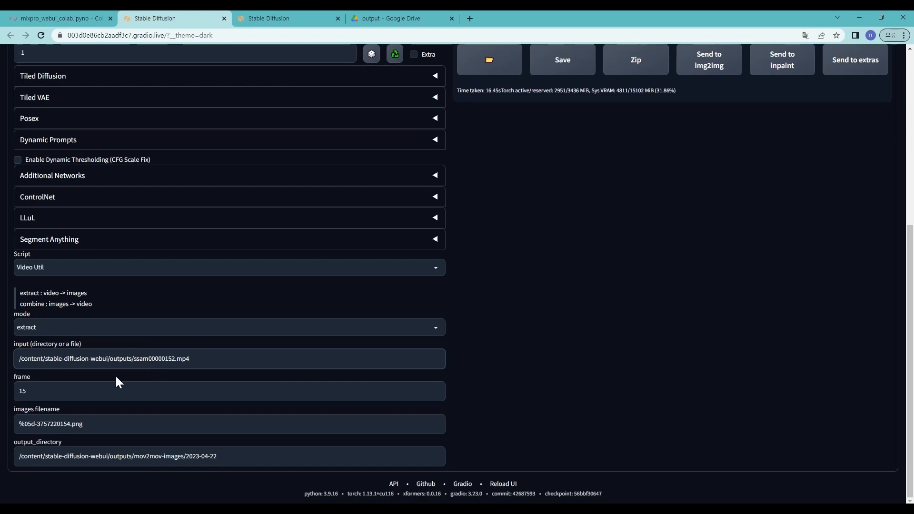
click(60, 391)
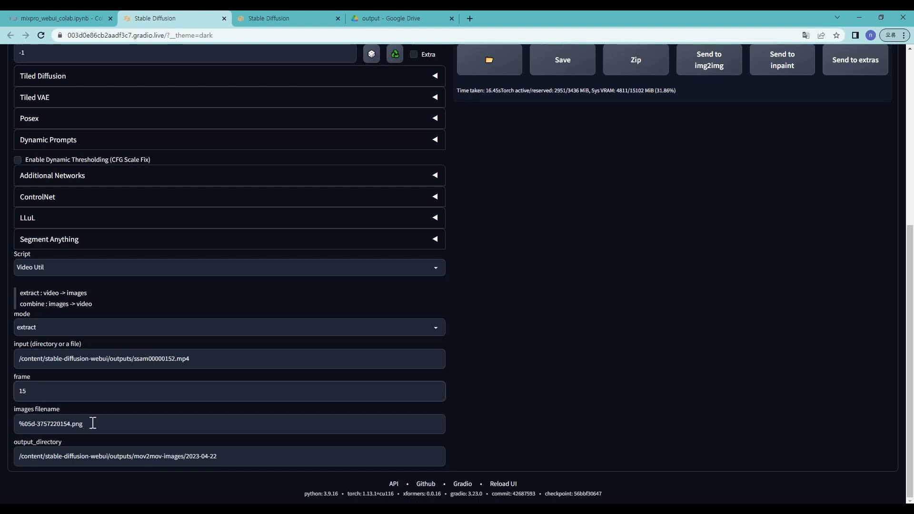
Step: Change the Video Util images filename pattern to %07d.png
drag(93, 423, 41, 420)
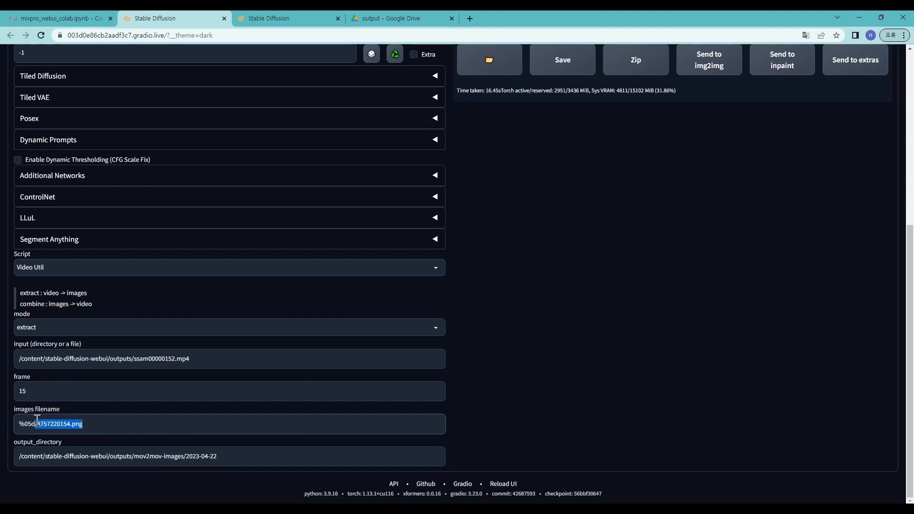
key(Left)
key(ctrl+shift+Right)
key(shift+Right)
key(BackSpace)
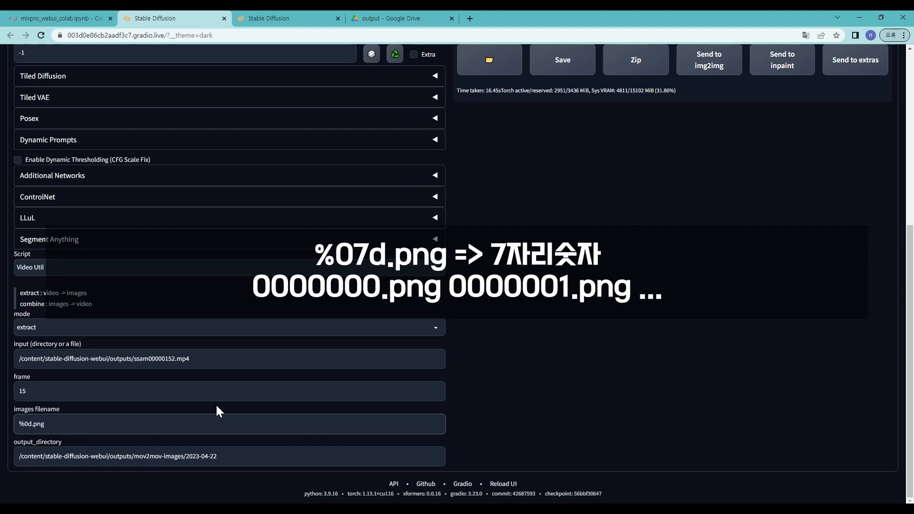
drag(48, 425, 3, 434)
click(34, 426)
click(62, 422)
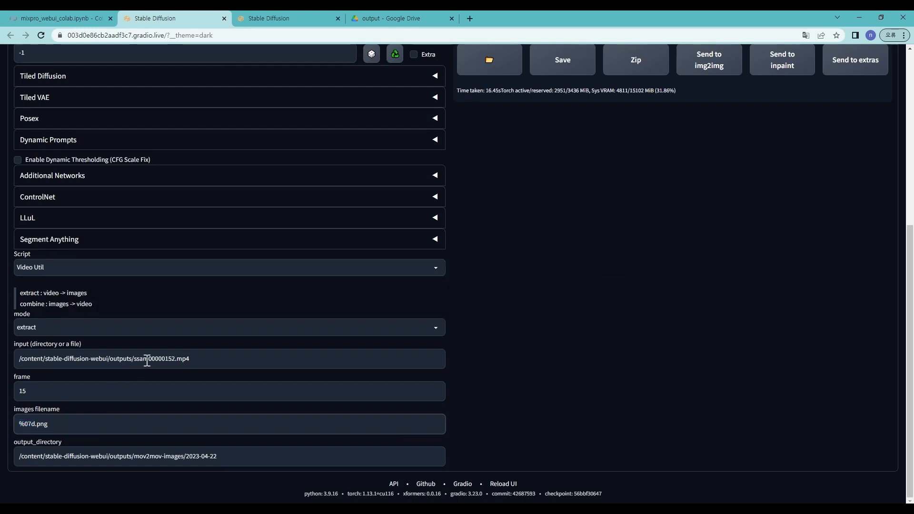
Step: Set the Video Util output directory to /content/stable-diffusion-webui/outputs/ssam and run the frame extraction
drag(148, 360, 8, 362)
key(ctrl+c)
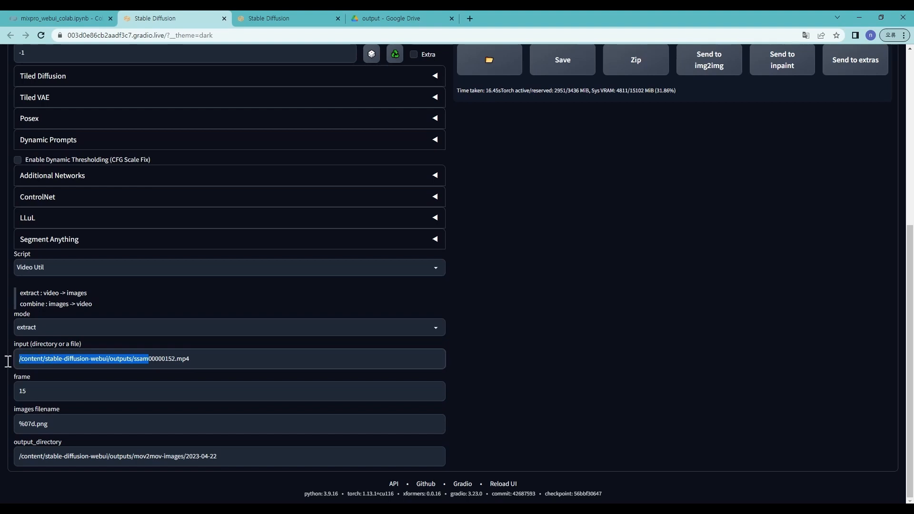
triple_click(124, 456)
key(ctrl+v)
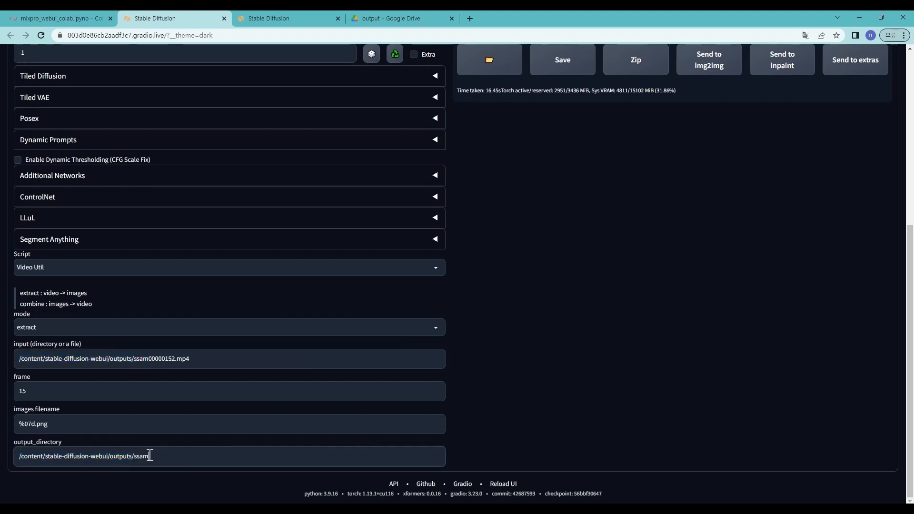
click(30, 426)
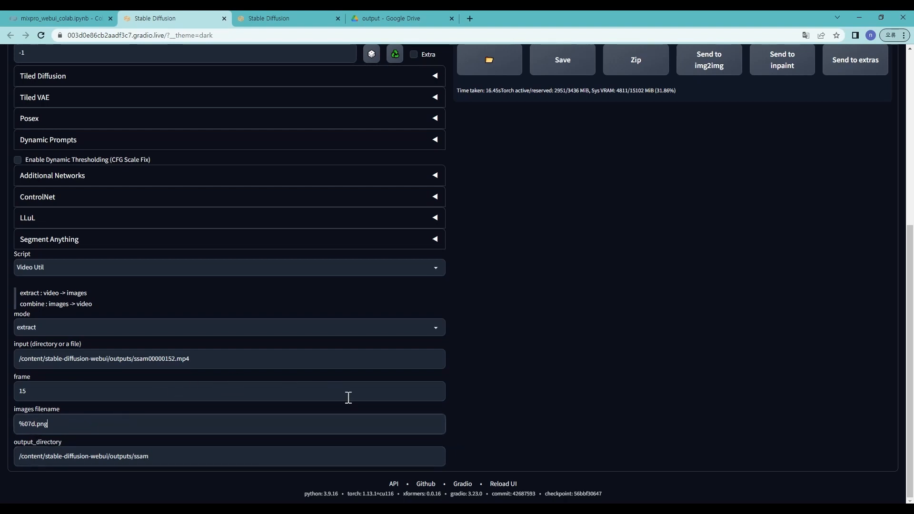
scroll(583, 350, up, 6)
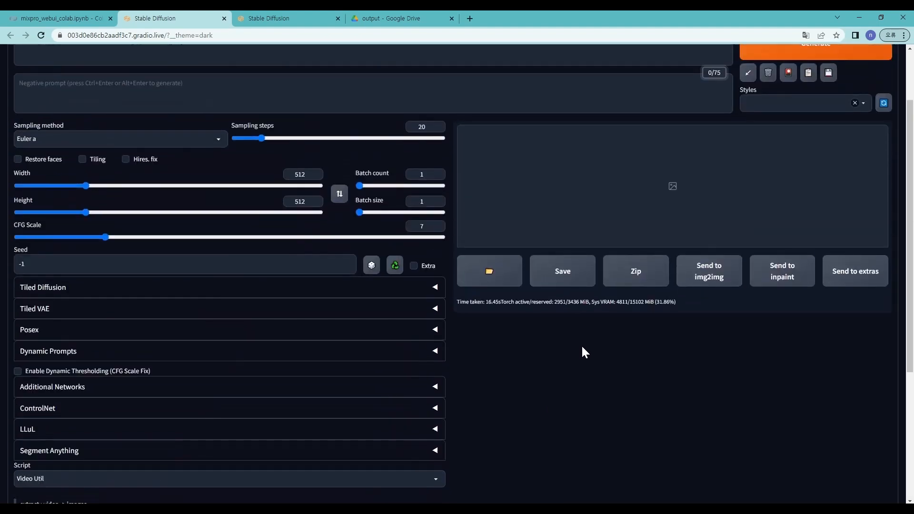
click(773, 131)
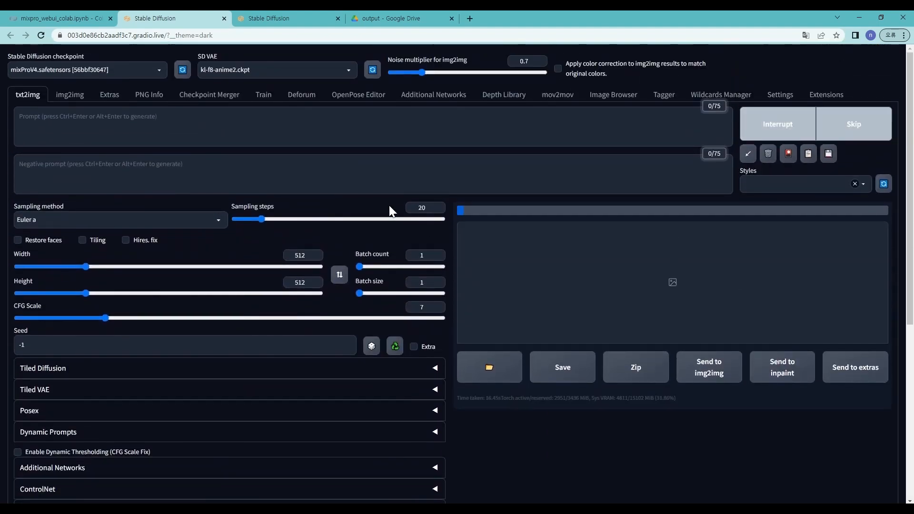
Step: Inspect the extracted frames in the outputs/ssam folder in Colab and check for the ssam folder in Google Drive
click(76, 22)
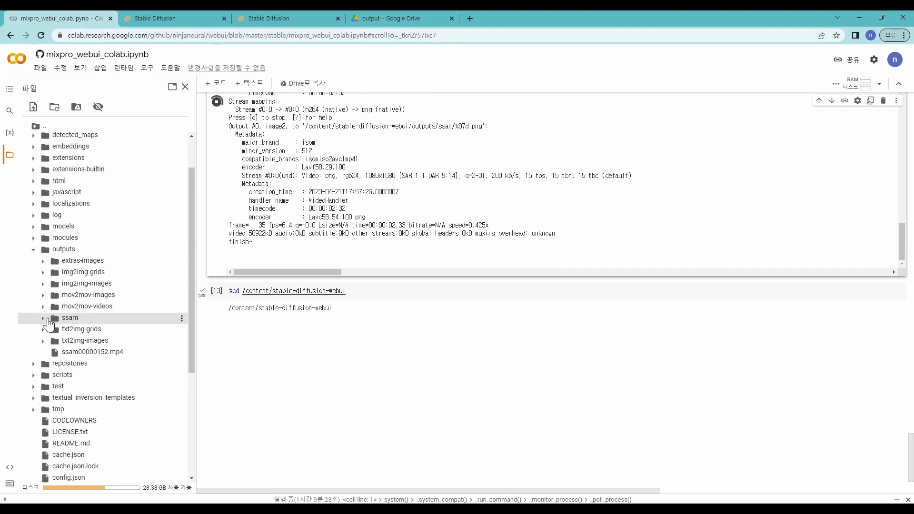
click(47, 319)
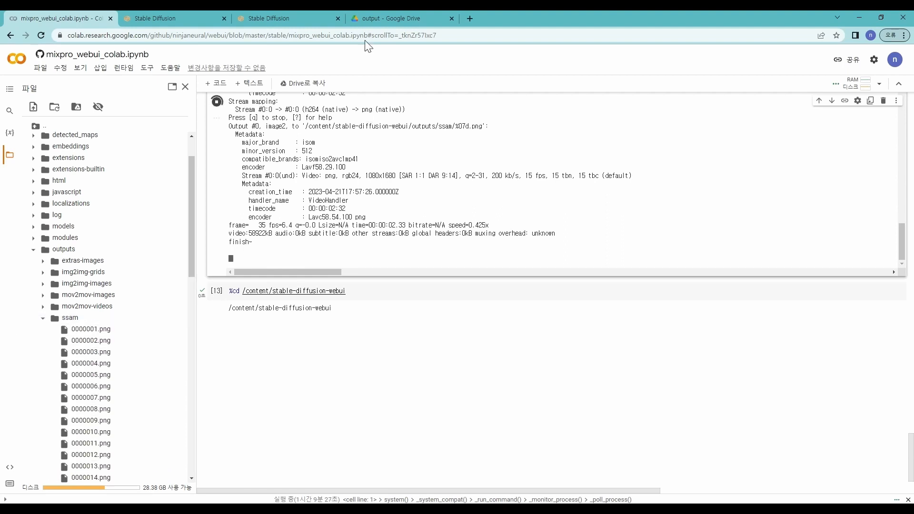
click(428, 19)
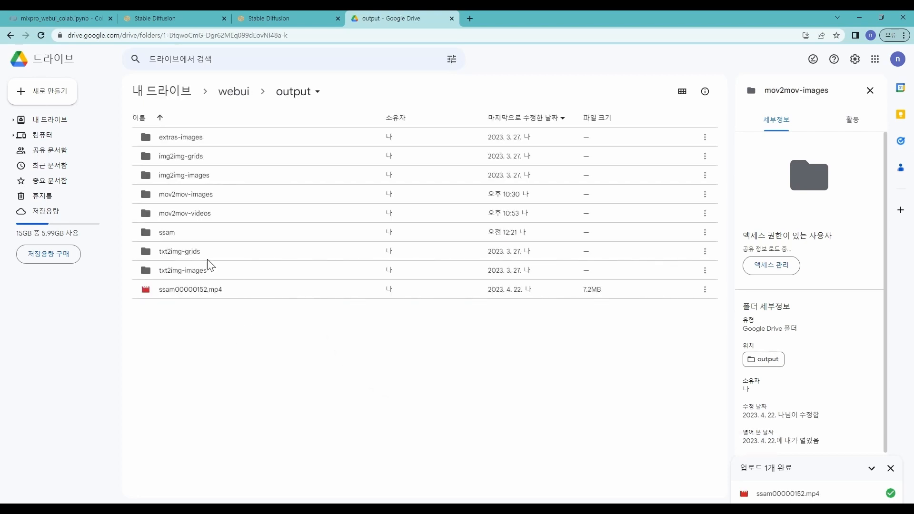
Step: Open the ssam folder in Google Drive and preview the frame 0000001.png
double_click(210, 231)
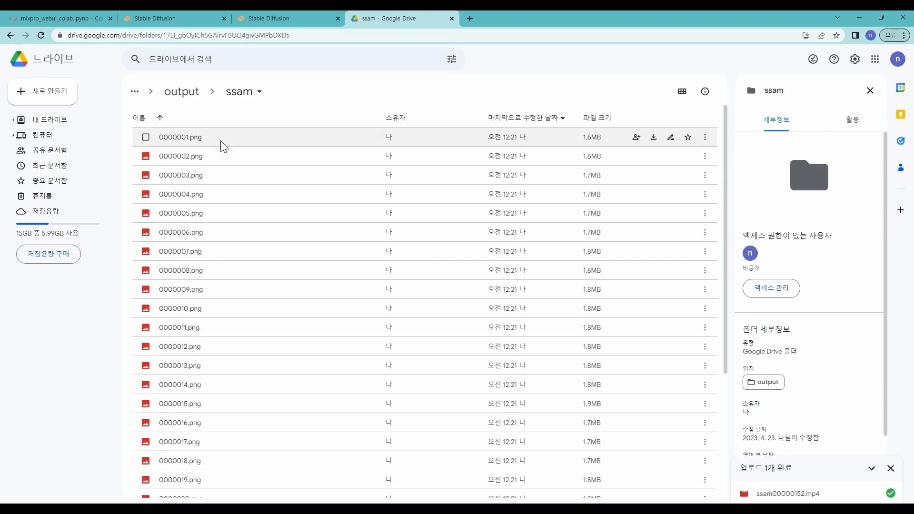
double_click(221, 138)
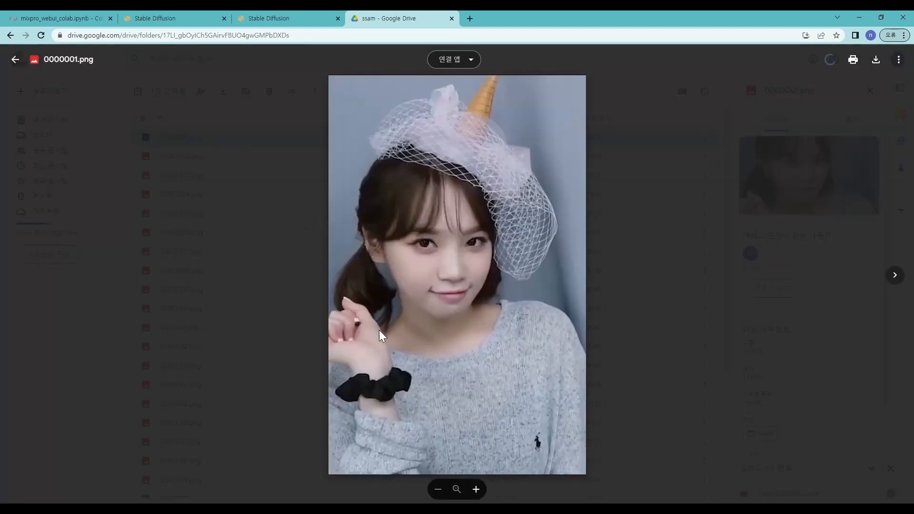
click(239, 273)
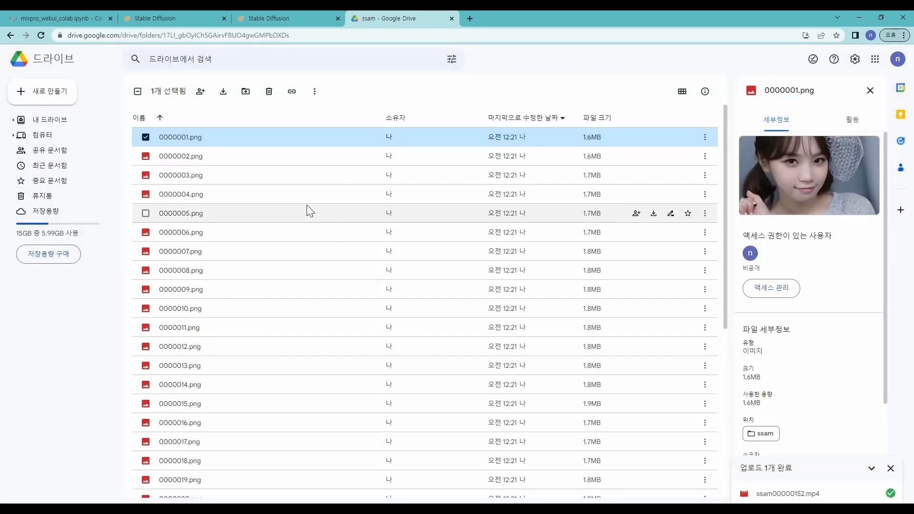
Step: Switch to Stable Diffusion's img2img settings and review the sampling method, sampling steps, CFG scale and denoising strength
click(191, 11)
click(76, 95)
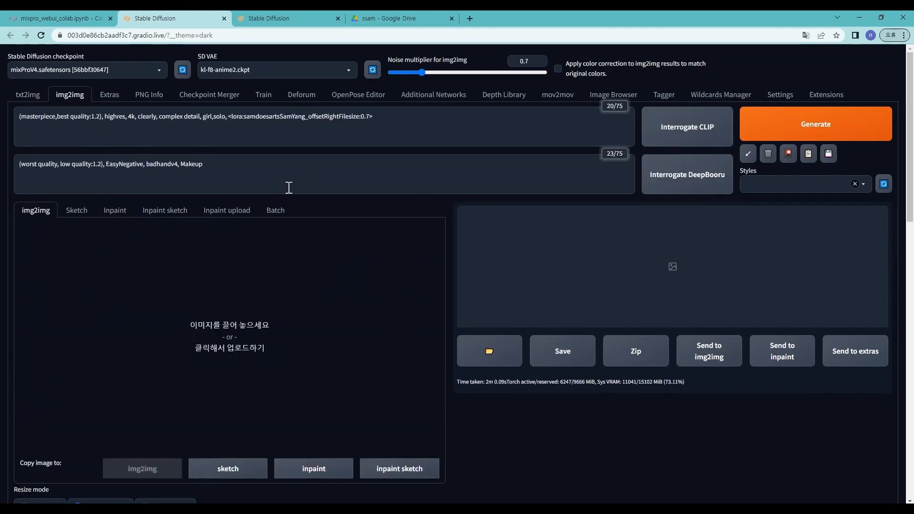
scroll(333, 200, down, 9)
scroll(245, 204, up, 2)
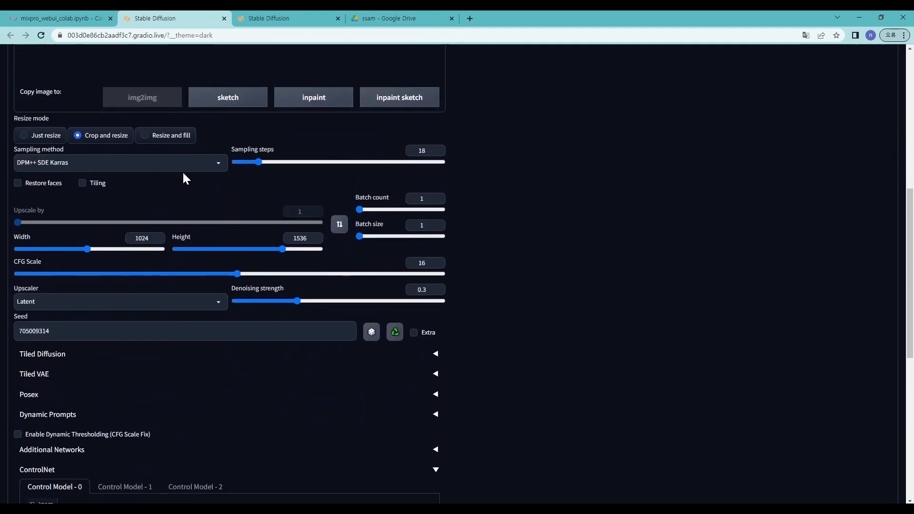
click(74, 201)
click(86, 201)
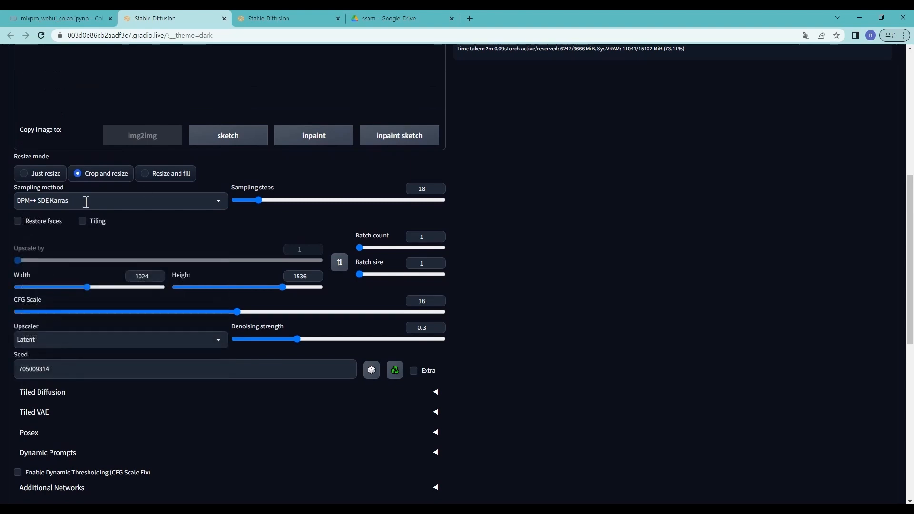
click(431, 188)
click(422, 301)
click(422, 328)
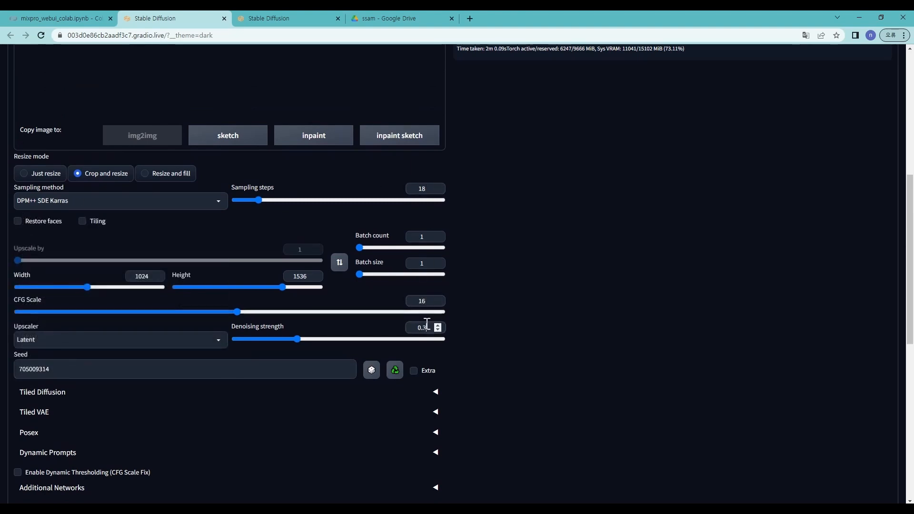
click(133, 370)
double_click(35, 369)
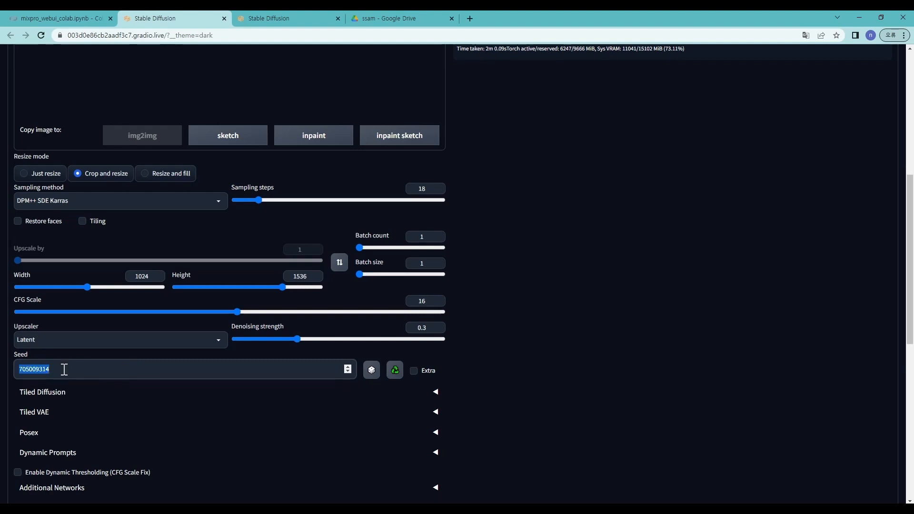
text(1231212312)
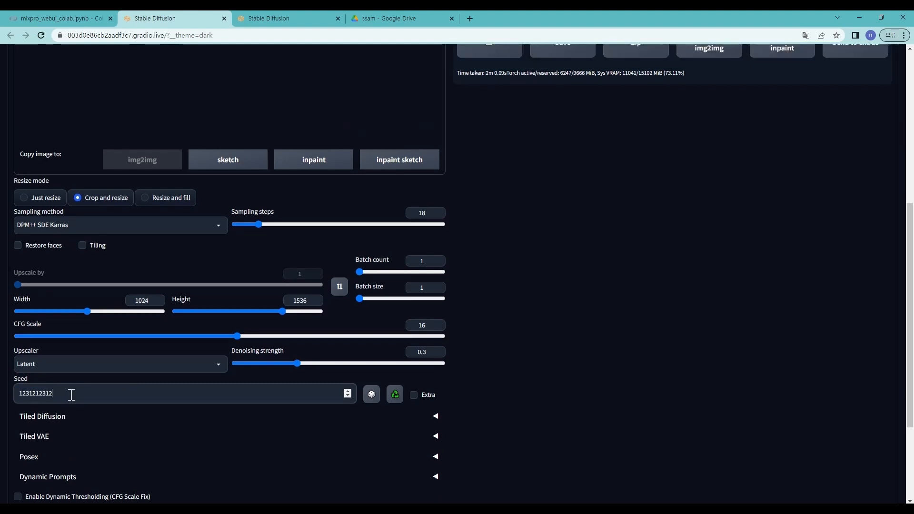
double_click(71, 395)
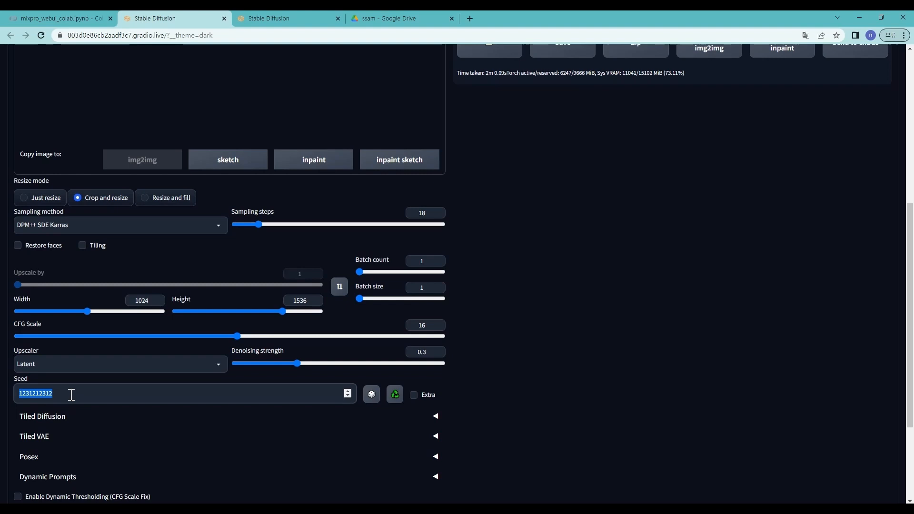
Step: Load the first extracted video frame as the img2img source image and generate a test image
click(597, 349)
scroll(640, 323, up, 5)
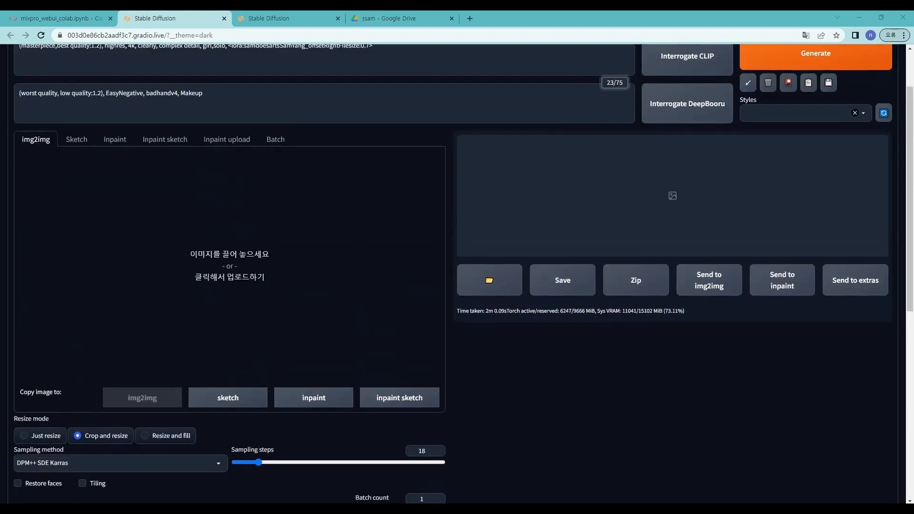
drag(196, 224, 210, 253)
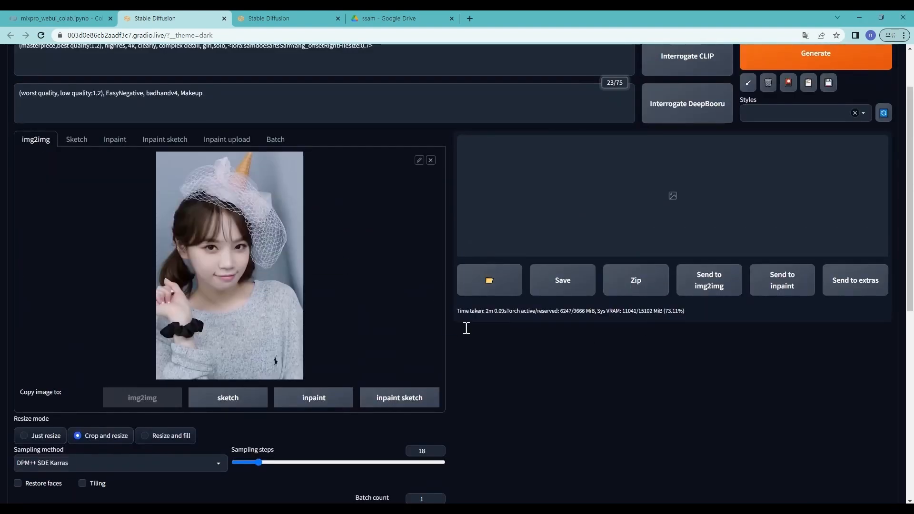
scroll(465, 328, up, 2)
click(792, 127)
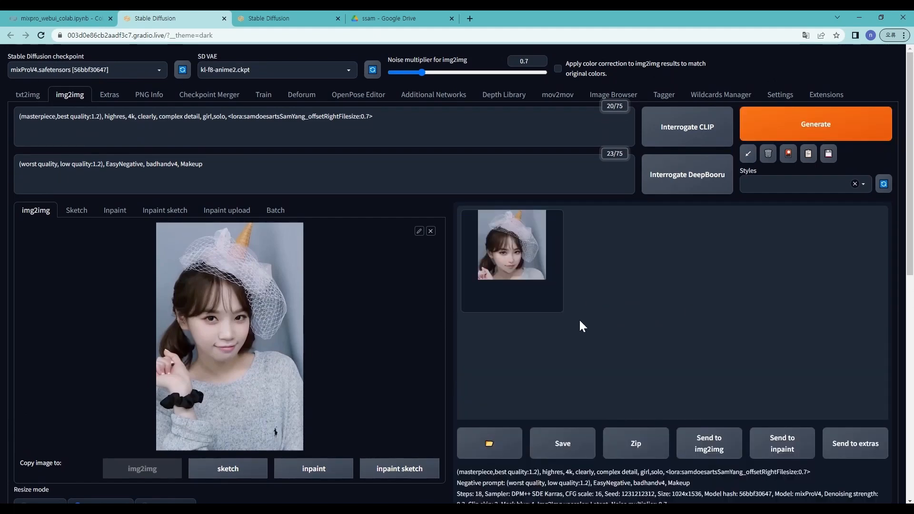
Step: View the generated test image enlarged and close the full-size preview
click(526, 286)
click(636, 288)
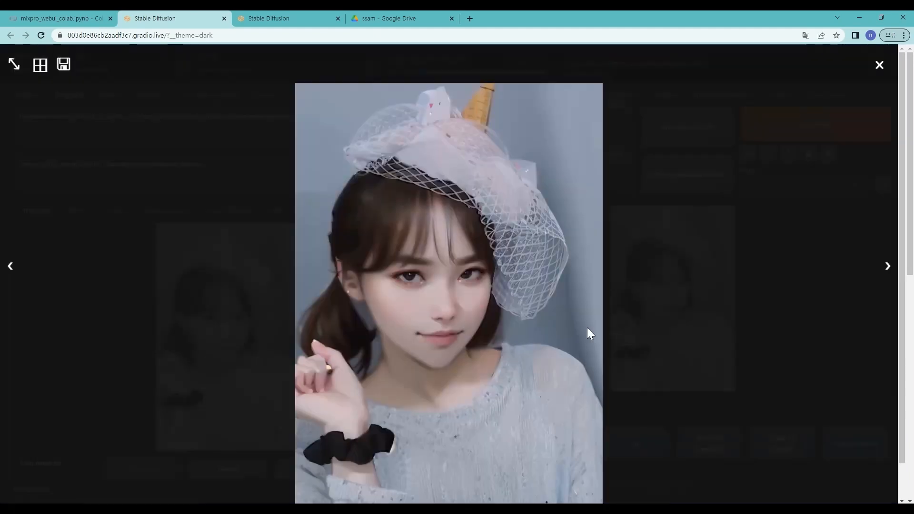
click(682, 272)
Step: Enable ControlNet's Control Model - 0 with the diff_control_sd15_temporalnet_fp16 [adc6bd97] model and a control weight of 0.5
scroll(547, 333, down, 5)
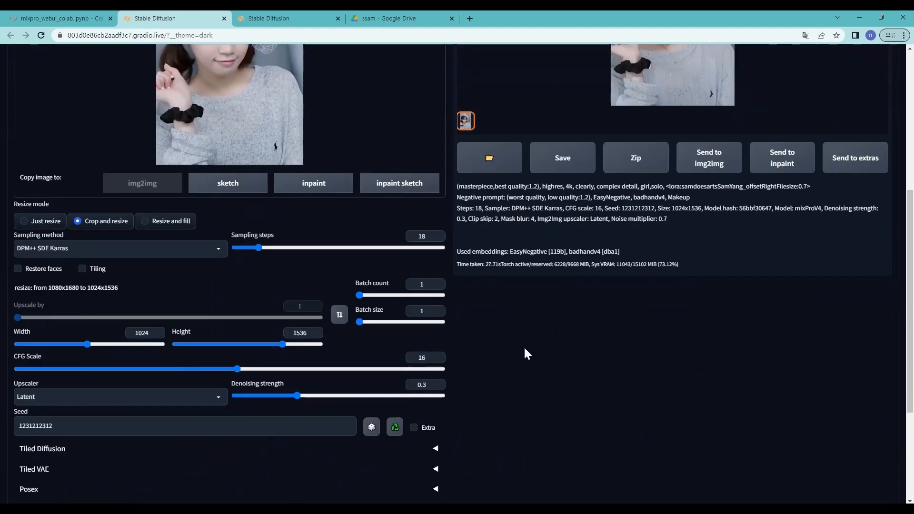
scroll(524, 350, down, 2)
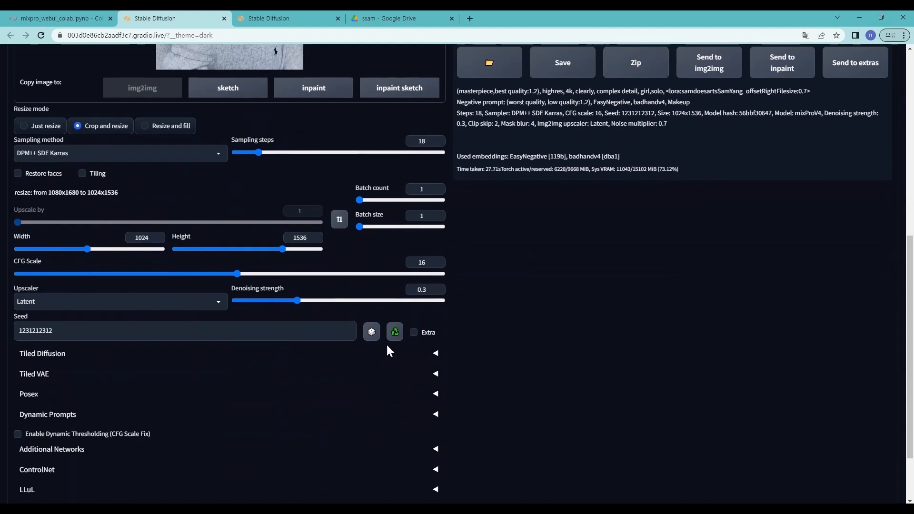
click(120, 339)
scroll(95, 381, down, 2)
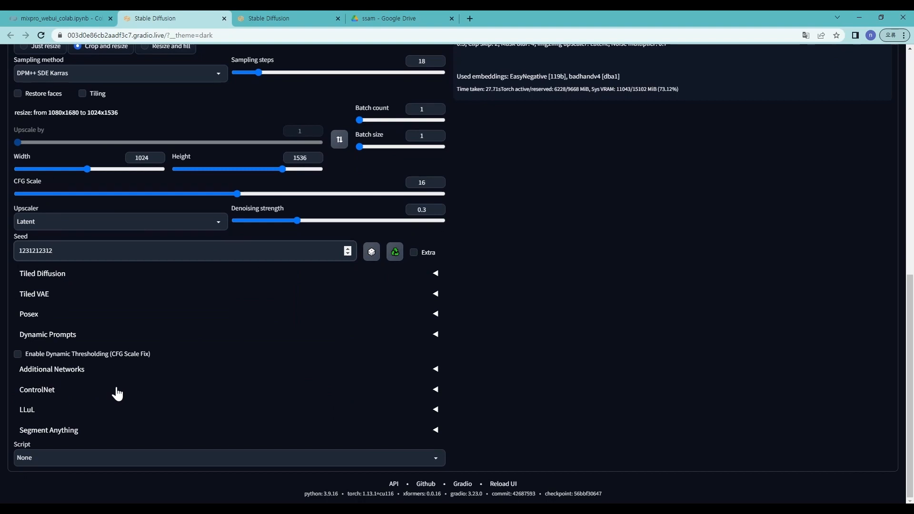
click(33, 391)
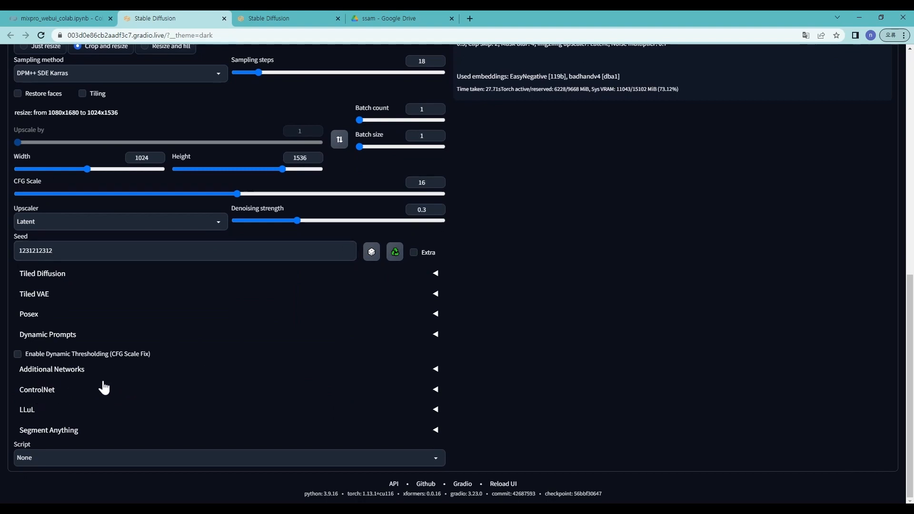
scroll(105, 384, down, 5)
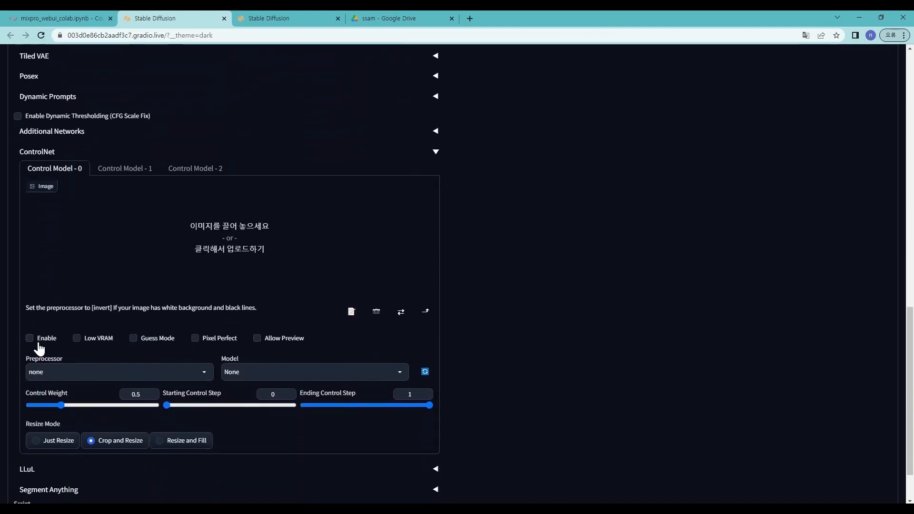
click(38, 343)
click(347, 371)
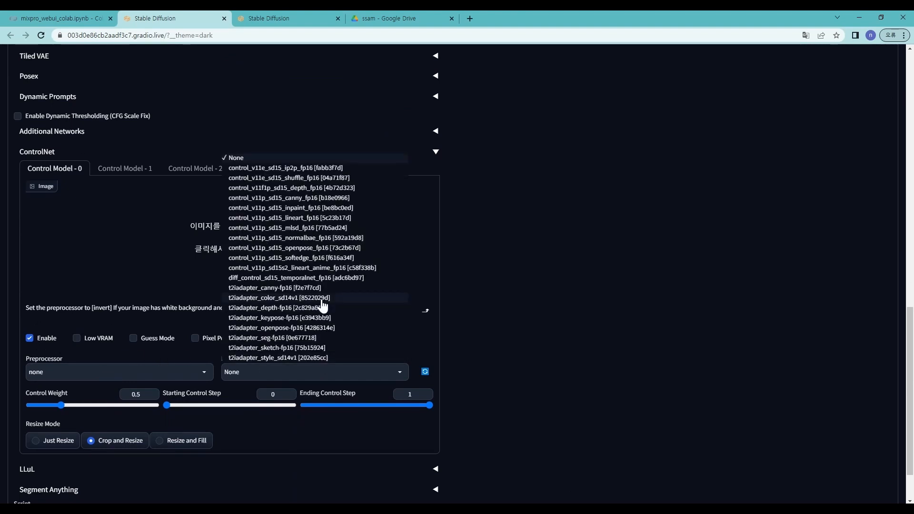
click(295, 278)
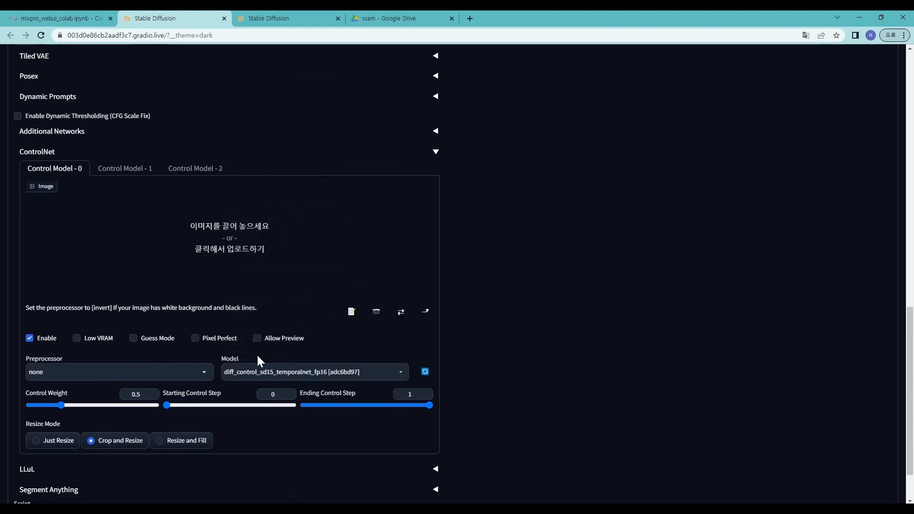
double_click(154, 391)
text(0.5)
Step: Copy Video Util's output directory from txt2img and set it as the img2img Batch input directory, /content/stable-diffusion-webui/outputs/ssam
scroll(498, 268, up, 14)
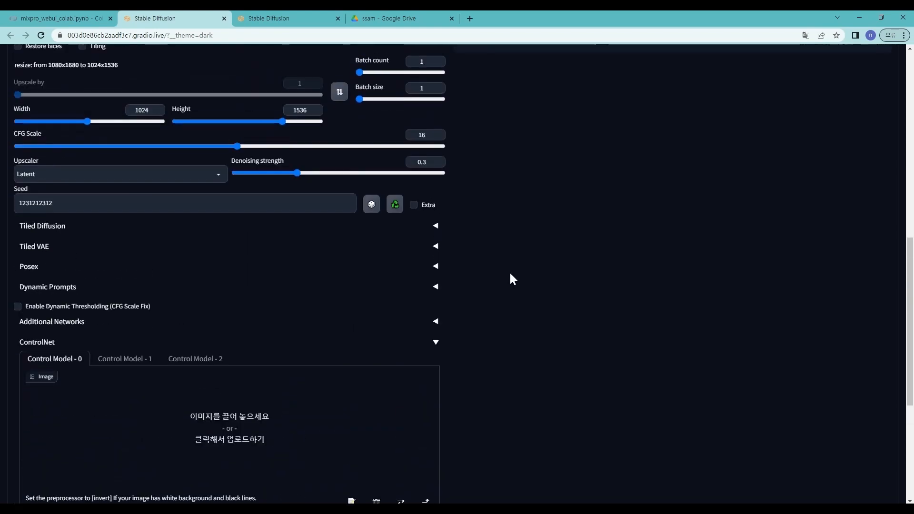
scroll(541, 338, up, 1)
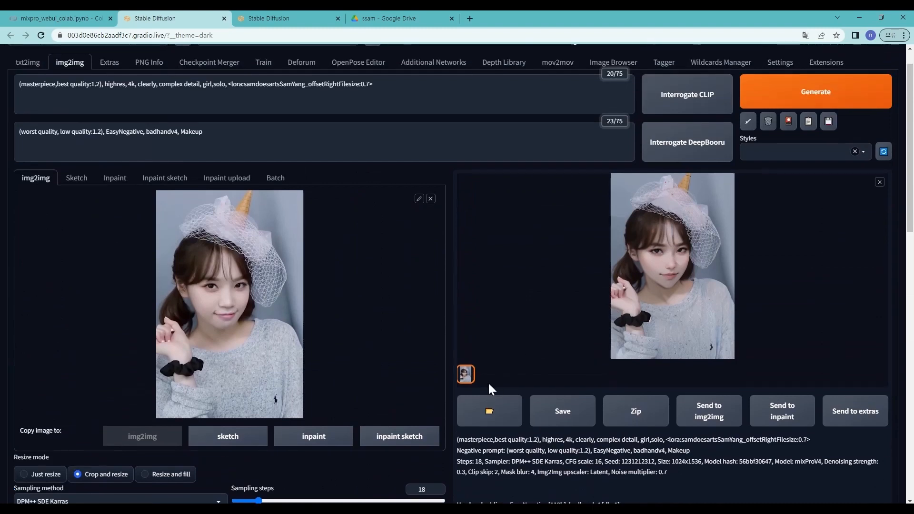
click(286, 180)
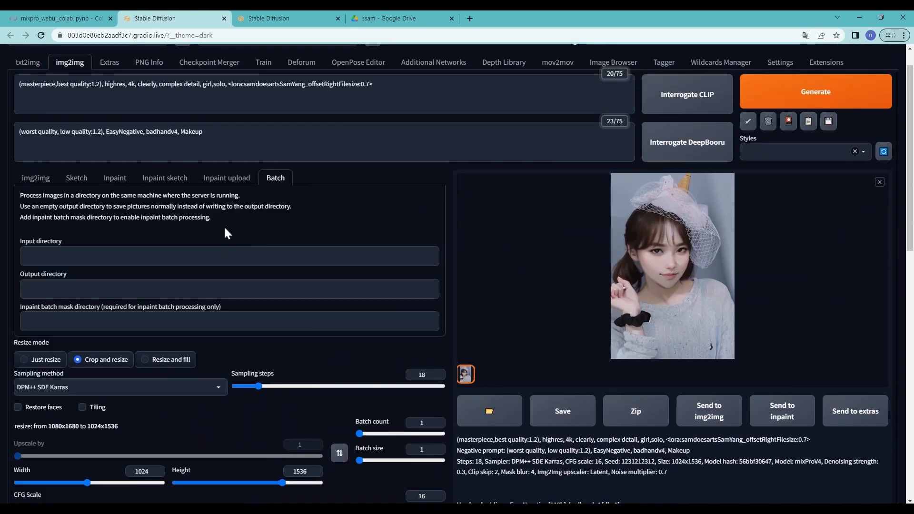
click(27, 62)
scroll(241, 306, down, 5)
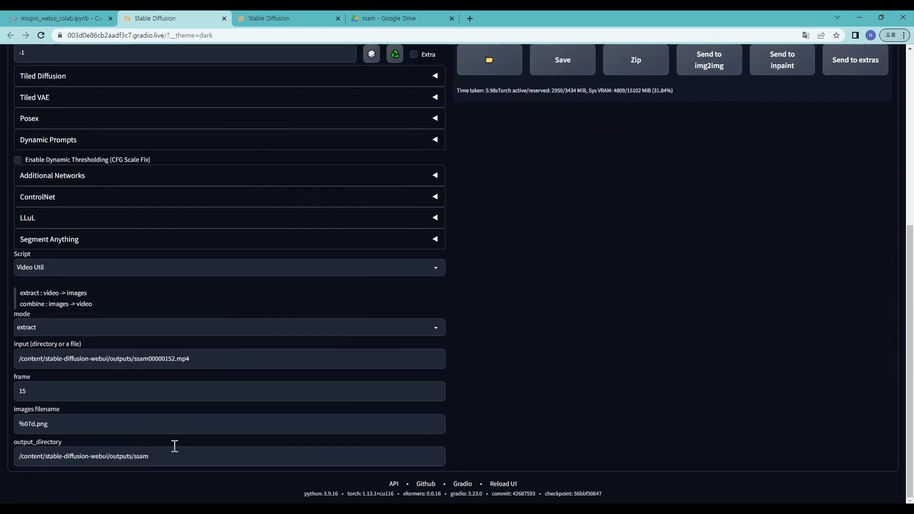
drag(153, 457, 1, 454)
key(ctrl+c)
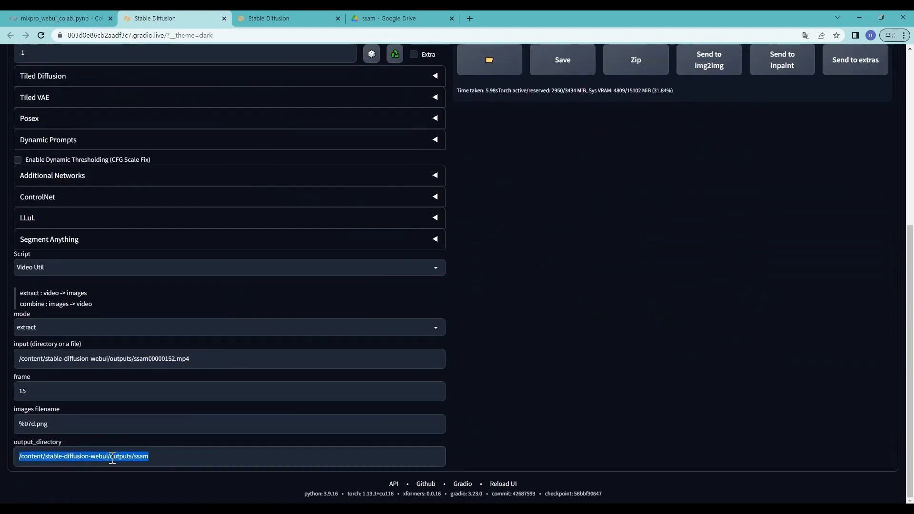
scroll(246, 390, up, 10)
click(89, 98)
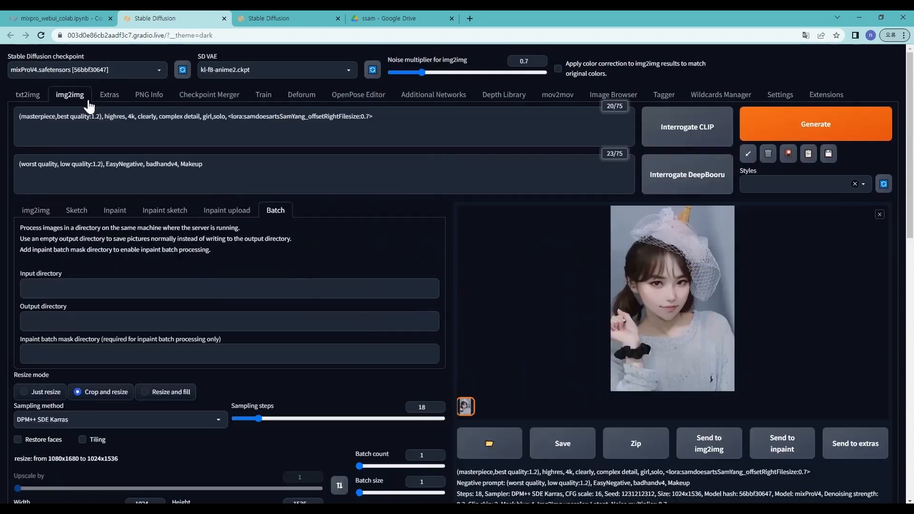
click(217, 286)
key(ctrl+v)
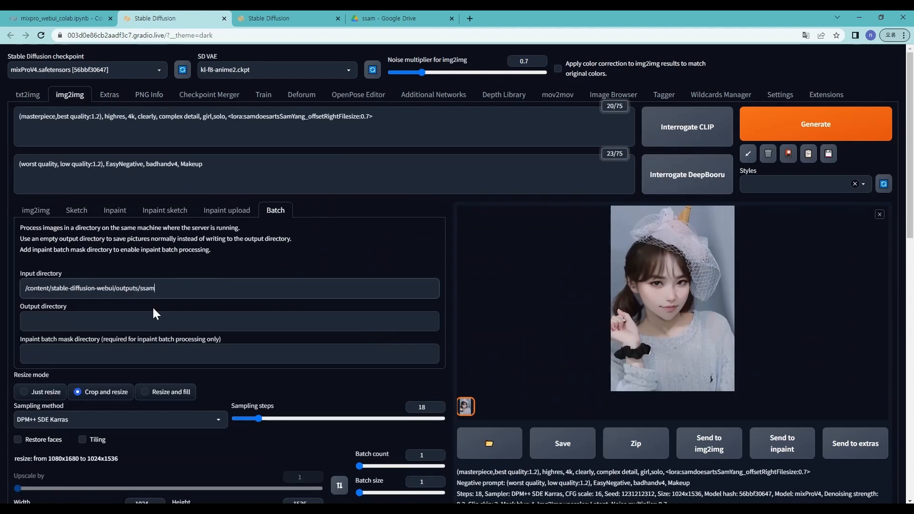
Step: Set the Batch output directory to /content/stable-diffusion-webui/outputs/ssam_output and start generating the batch
drag(157, 289, 2, 293)
key(ctrl+c)
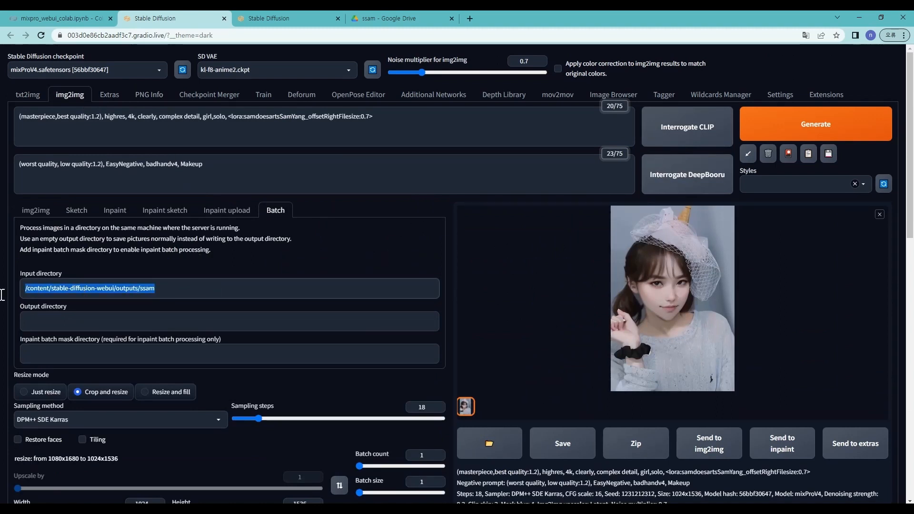
click(113, 315)
key(ctrl+v)
text(_output)
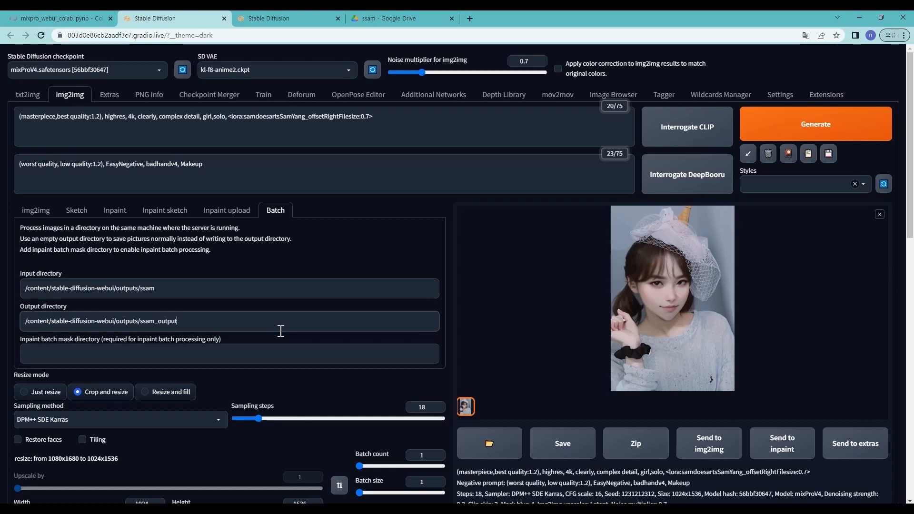
drag(186, 325, 2, 336)
click(185, 359)
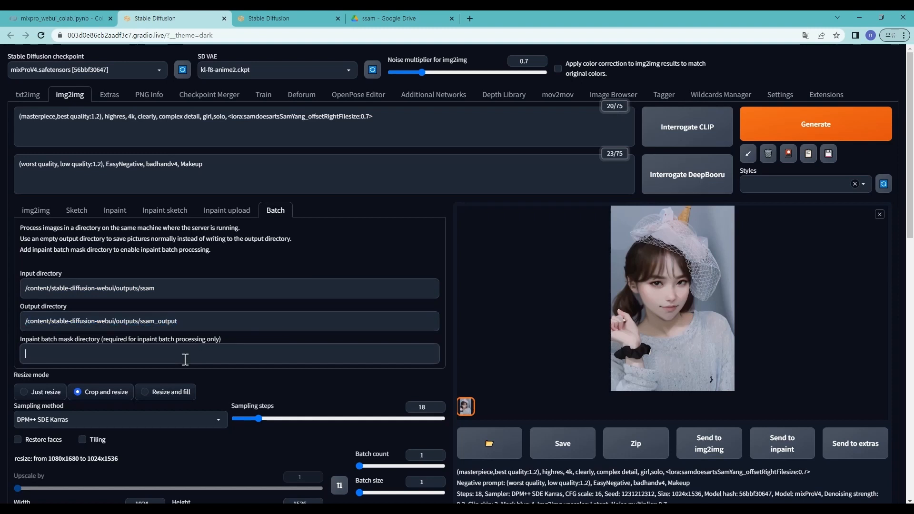
click(218, 319)
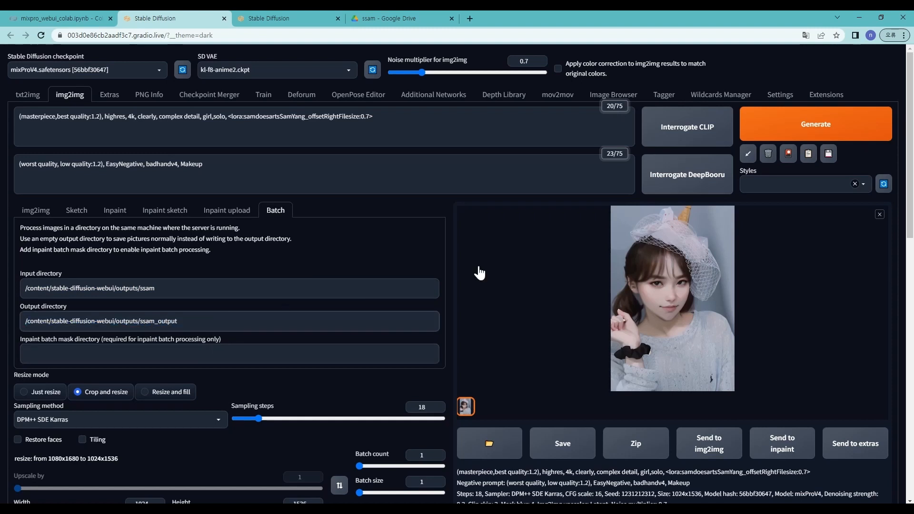
click(810, 137)
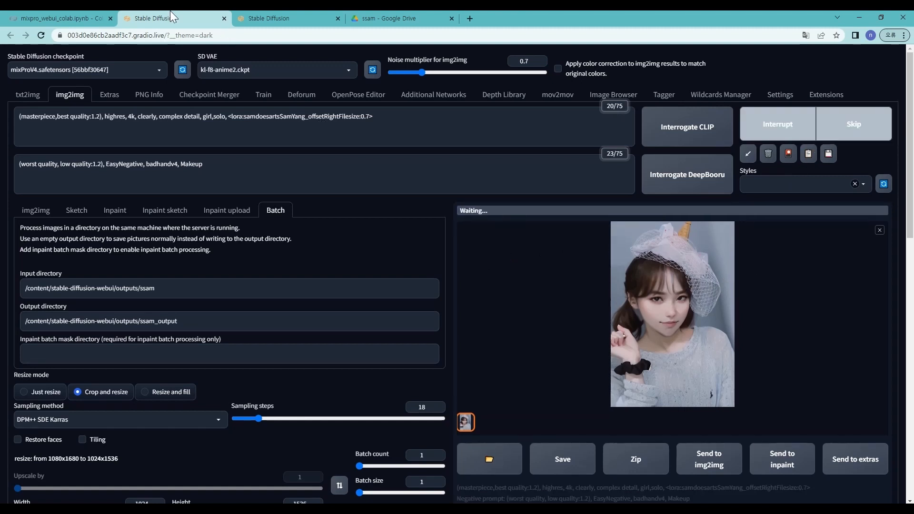
Step: Check the batch progress in the Colab log and browse the extracted frames in Google Drive's ssam folder, returning to the web UI
click(82, 14)
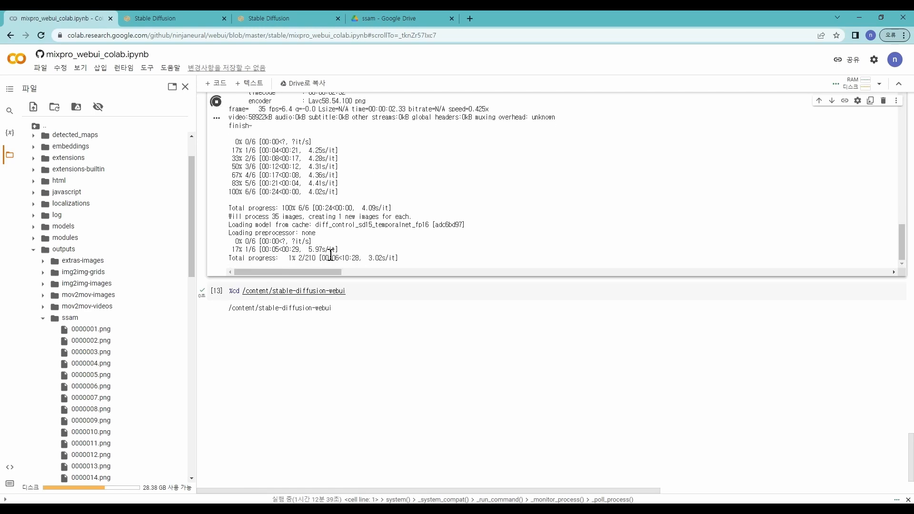
click(419, 18)
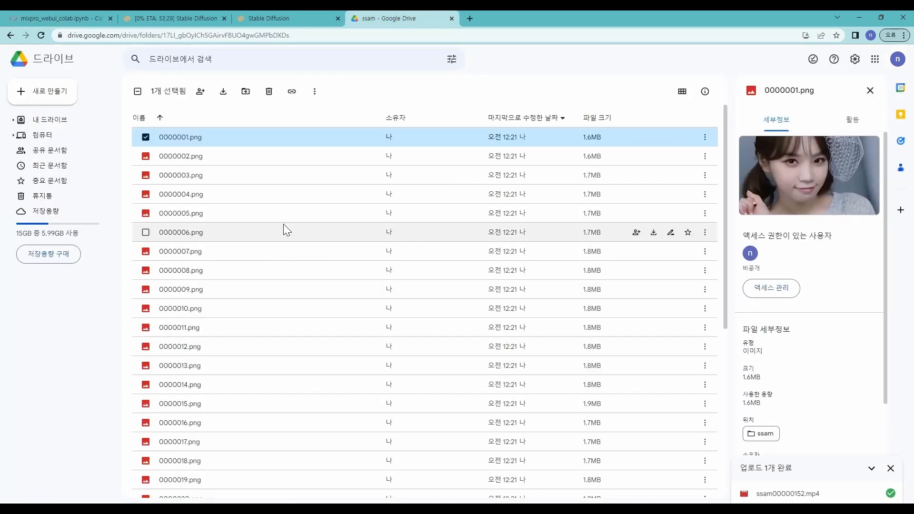
scroll(274, 238, down, 5)
scroll(242, 303, up, 5)
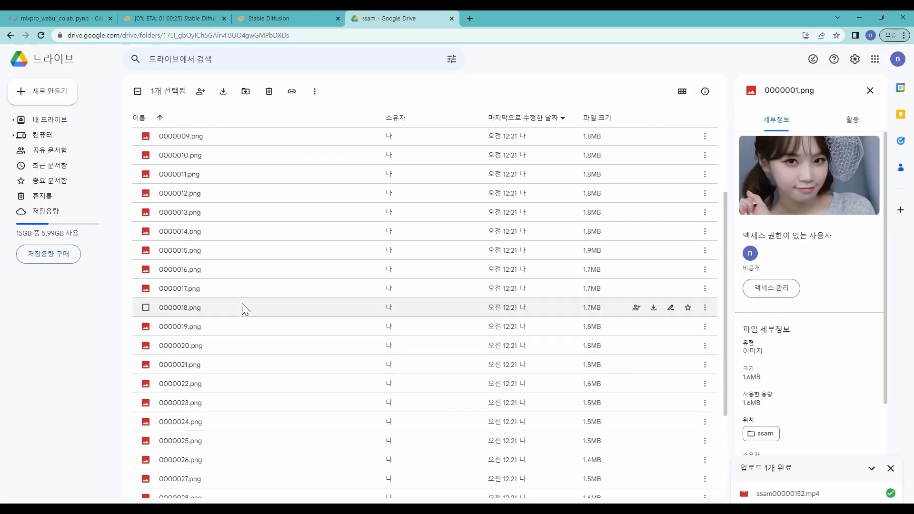
scroll(245, 333, down, 5)
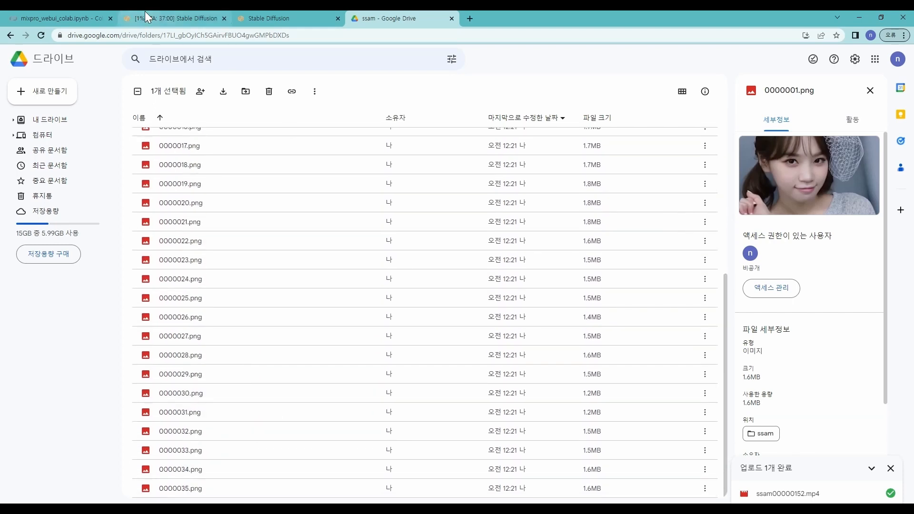
key(alt+Left)
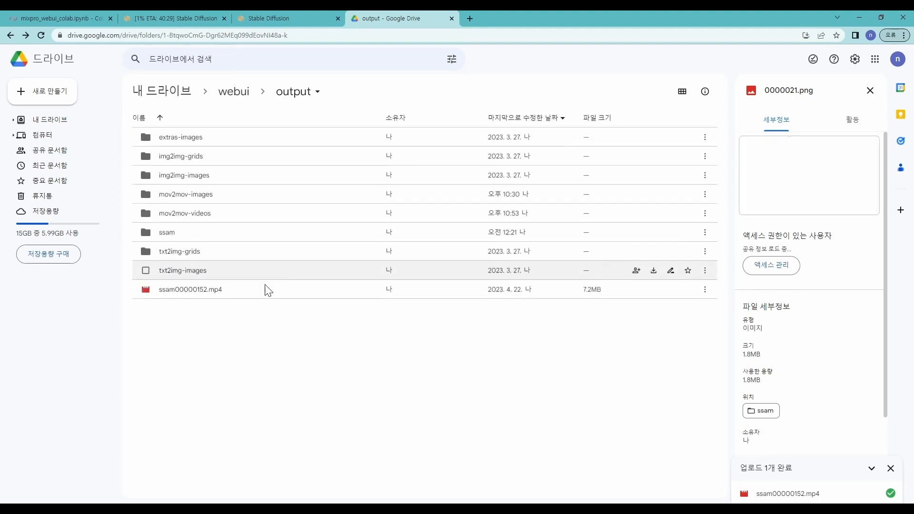
click(209, 15)
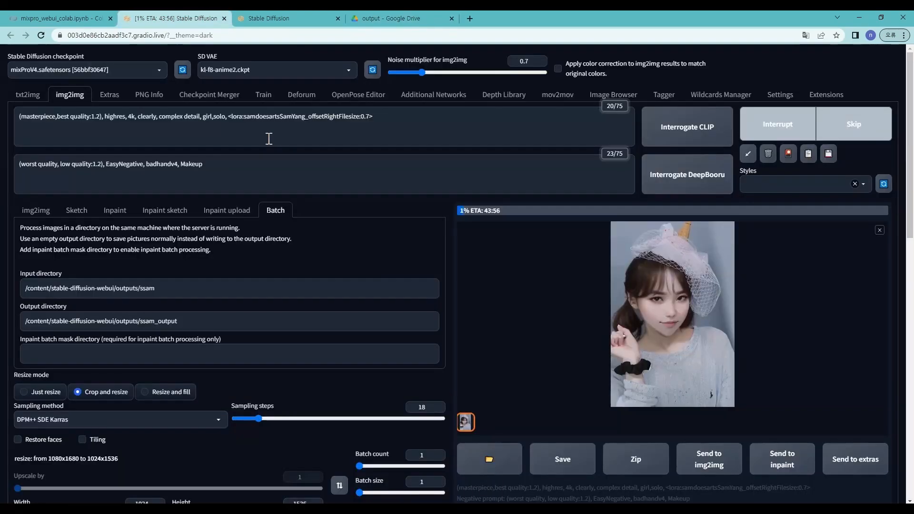
Step: Recheck the Colab log, then preview 0000001.png from the ssam_output folder in Google Drive and close the preview
click(74, 13)
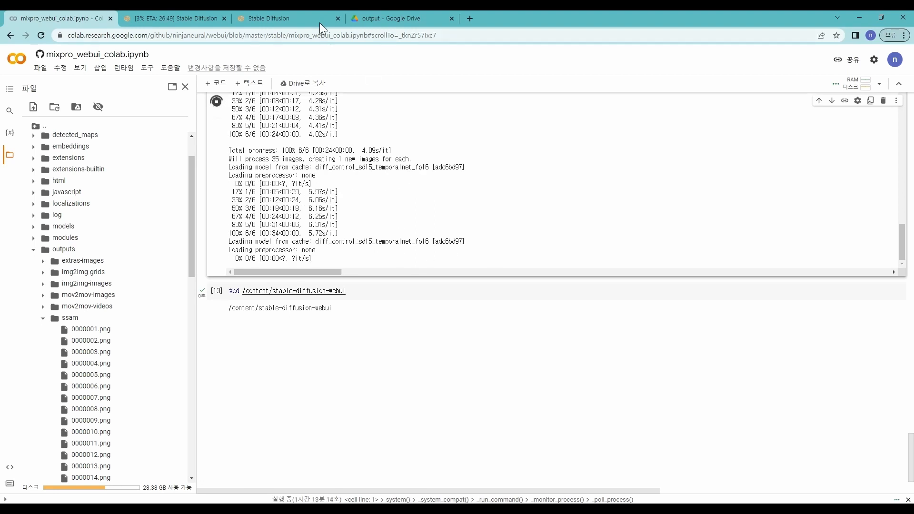
click(376, 18)
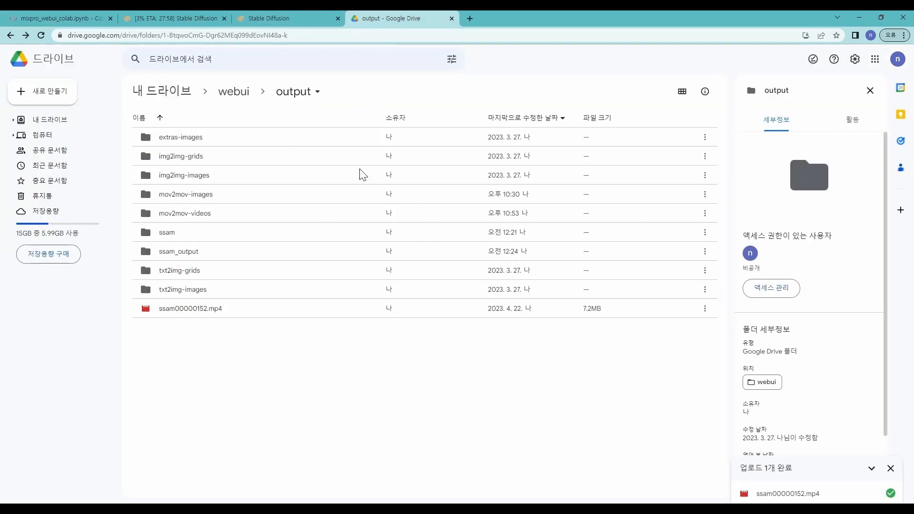
double_click(185, 251)
double_click(199, 137)
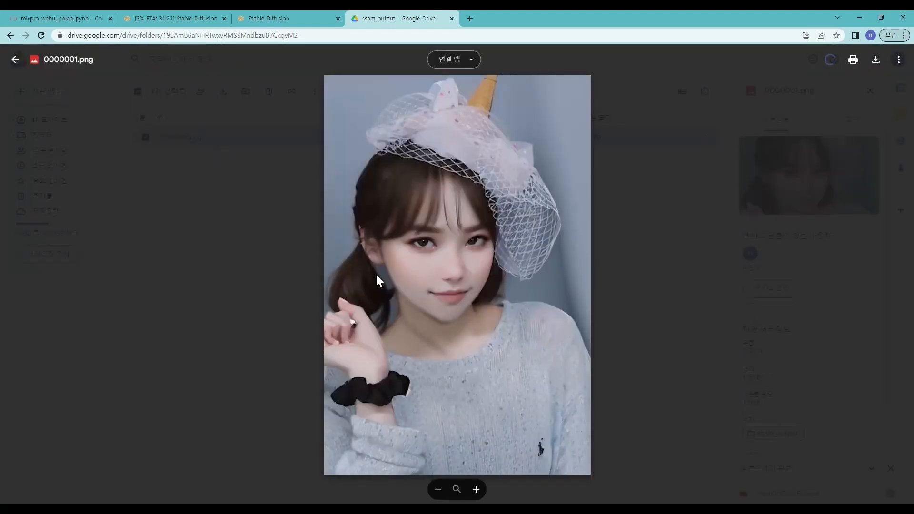
click(230, 228)
click(240, 213)
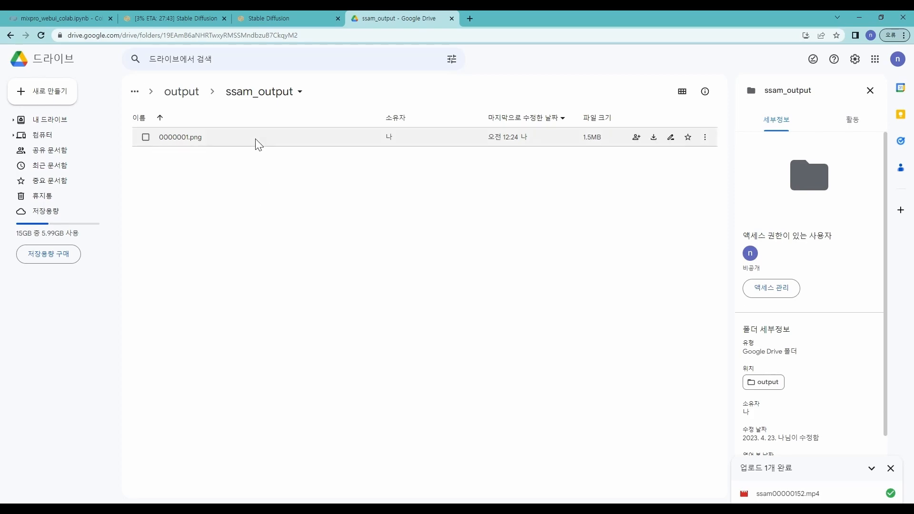
Step: Check the batch log in Colab, then preview the last restyled frame, 0000035.png, in Google Drive's ssam_output folder and close it
key(ctrl+1)
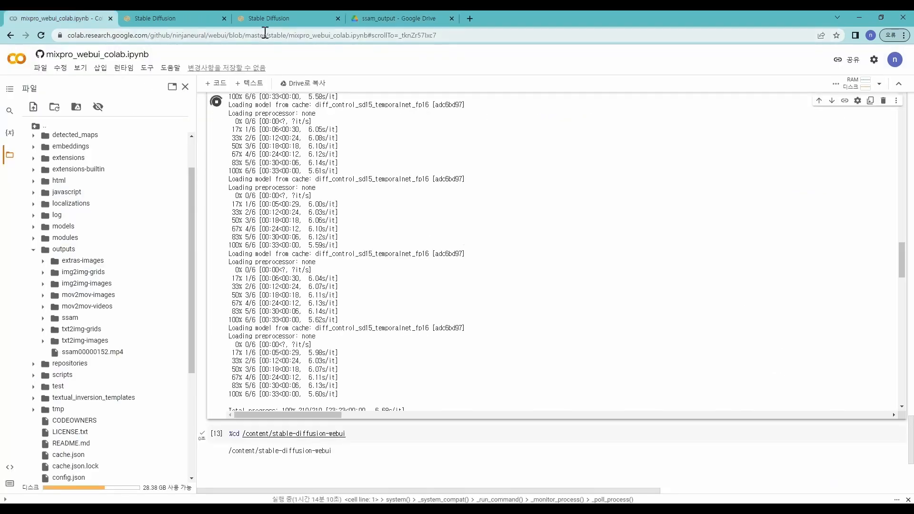
key(ctrl+4)
double_click(214, 256)
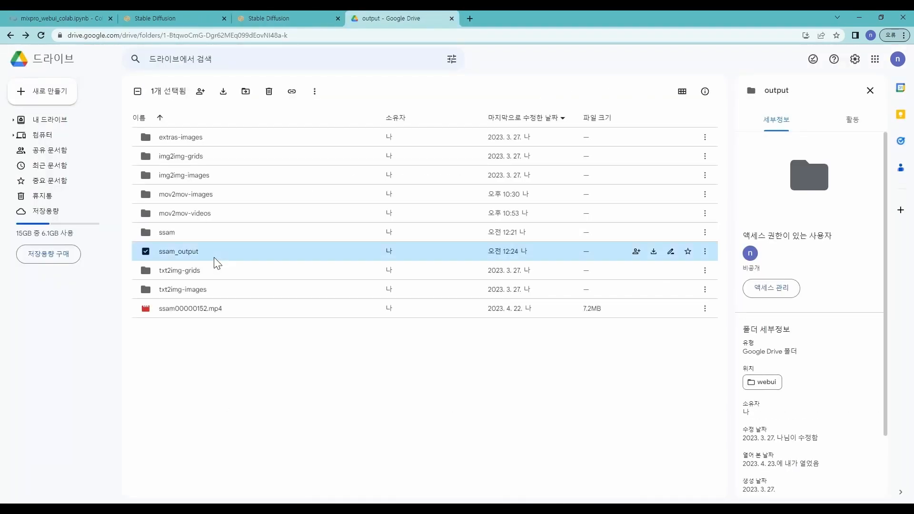
scroll(343, 285, down, 6)
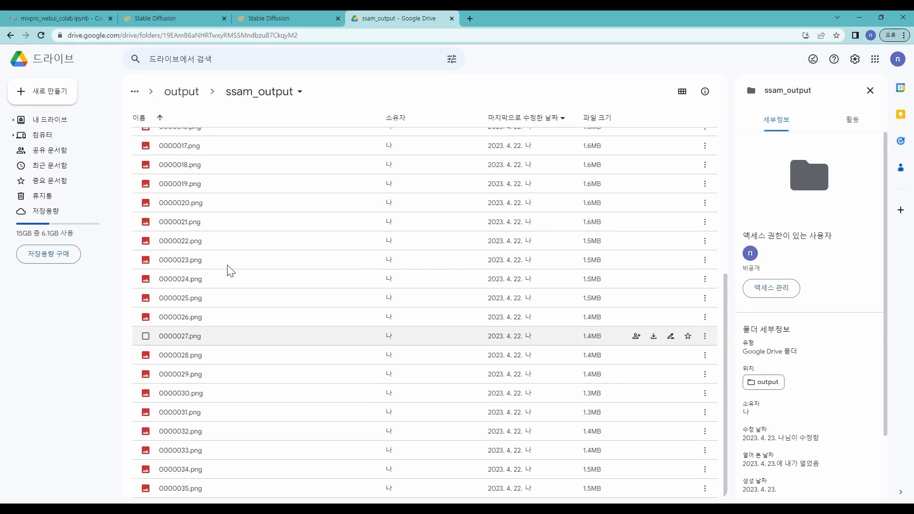
double_click(200, 490)
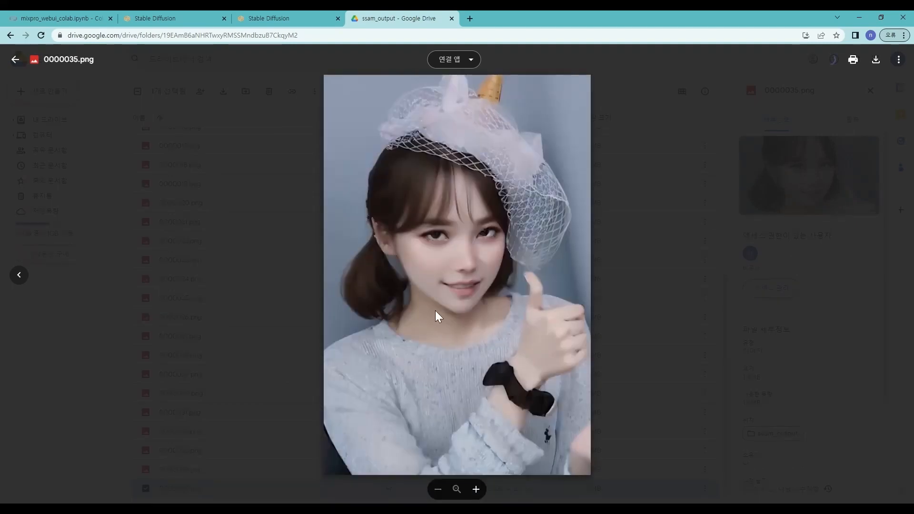
click(246, 146)
Step: Set txt2img's Video Util to combine mode, using the img2img Batch output directory, /content/stable-diffusion-webui/outputs/ssam_output, as its input
click(158, 15)
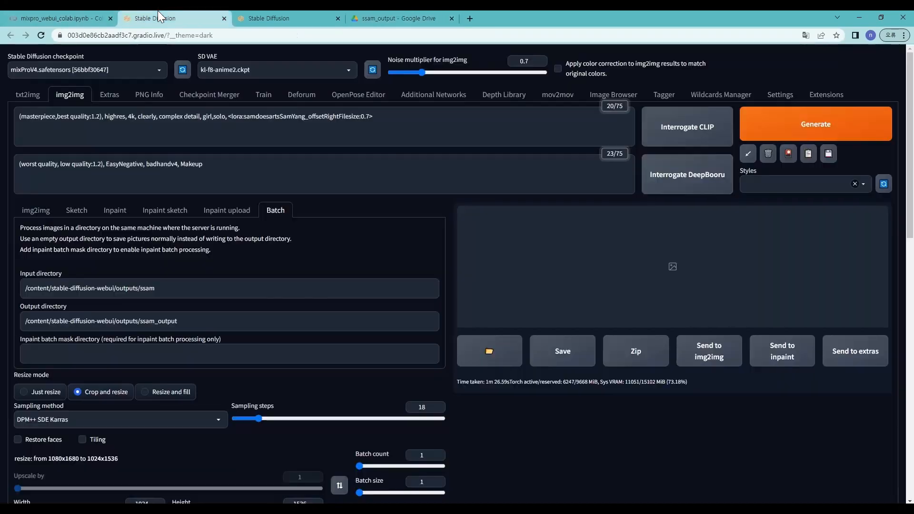
triple_click(197, 317)
key(ctrl+c)
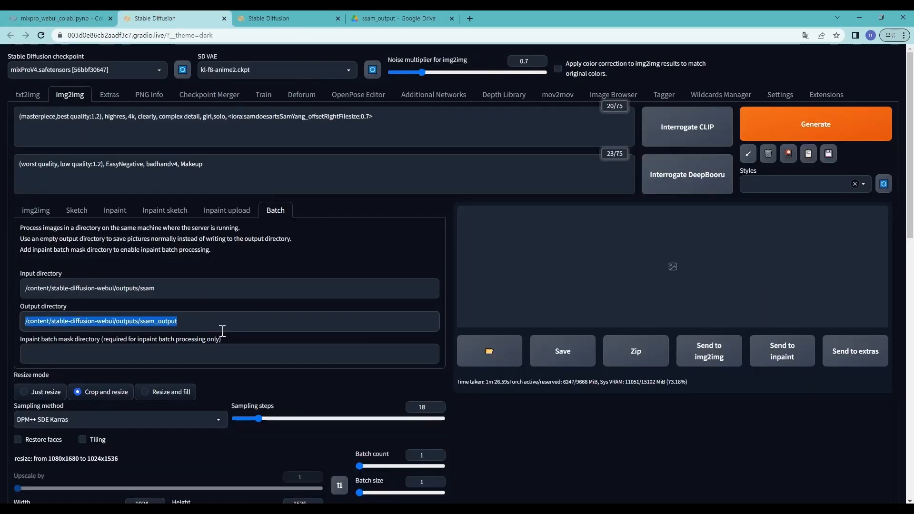
click(28, 95)
scroll(221, 310, down, 6)
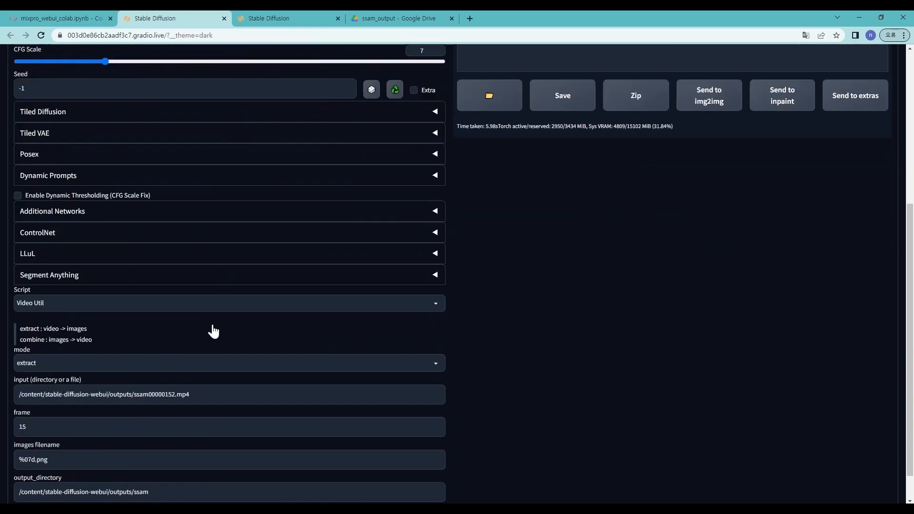
click(38, 329)
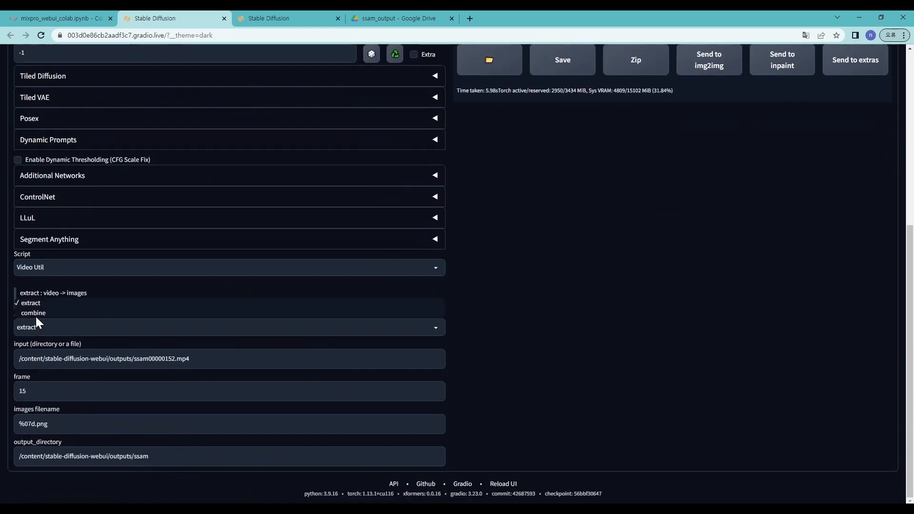
click(36, 314)
triple_click(196, 358)
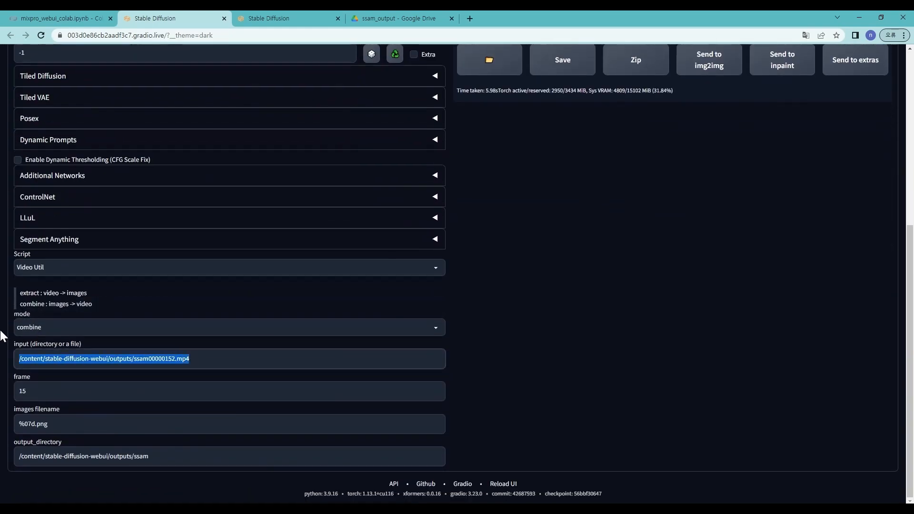
key(ctrl+v)
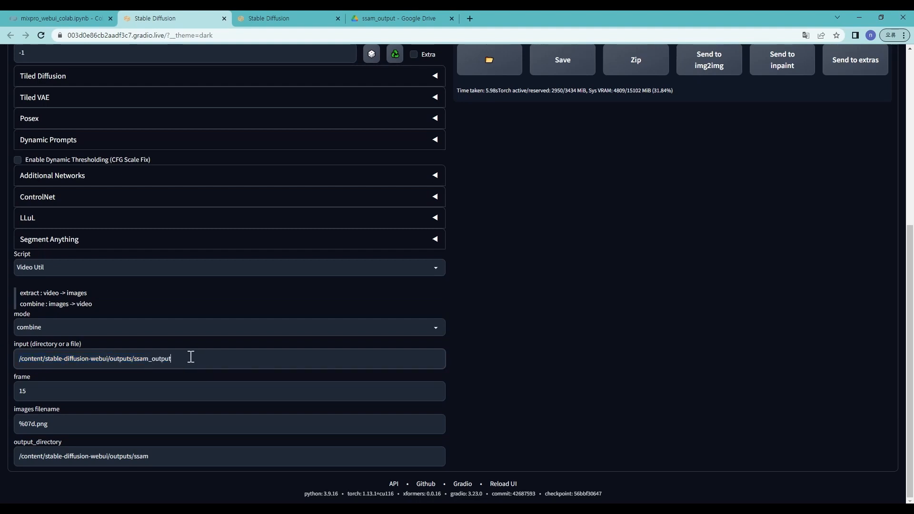
Step: Set Video Util's output_directory to /content/stable-diffusion-webui/outputs/ssam_output, copied from its input, and start combining the images into a video
click(109, 395)
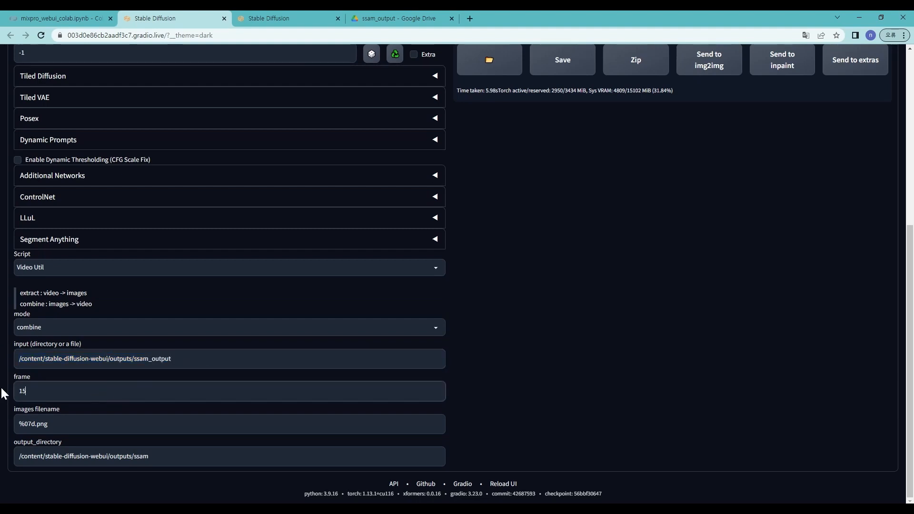
click(66, 422)
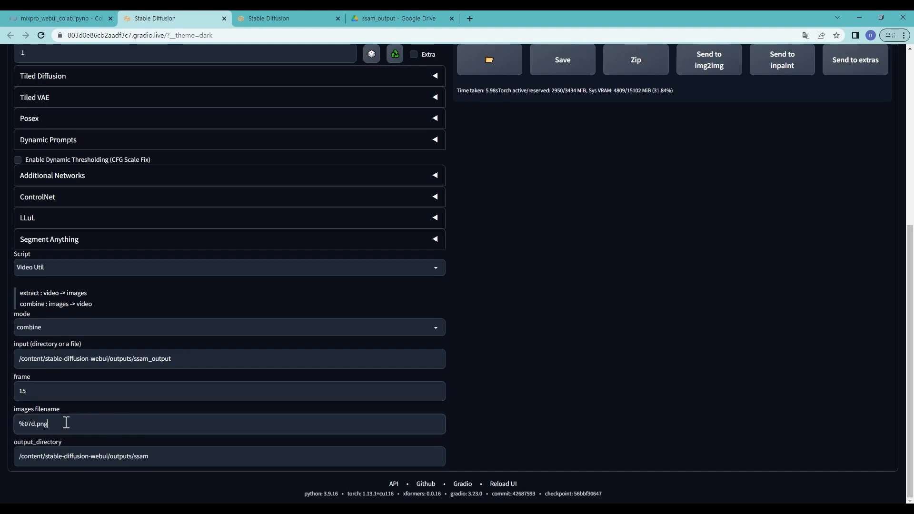
drag(66, 423, 22, 424)
click(62, 421)
click(185, 458)
drag(209, 360, 3, 365)
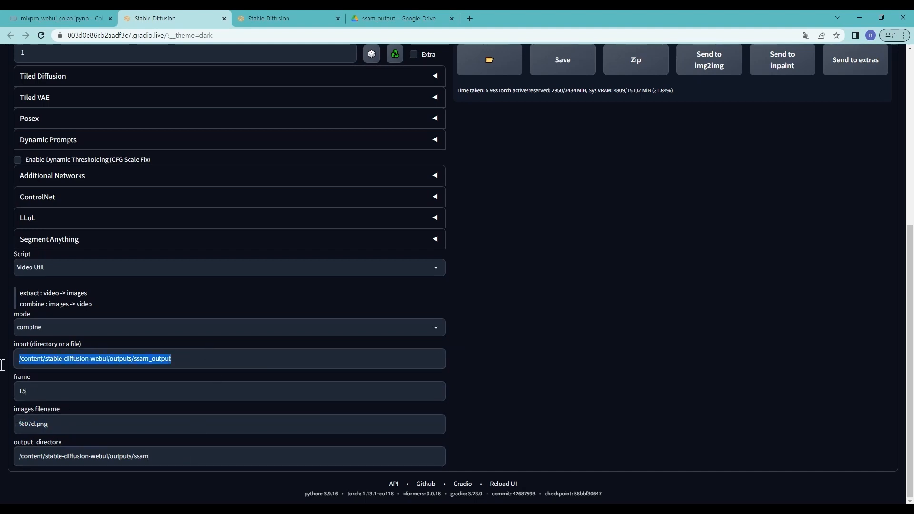
key(ctrl+c)
triple_click(186, 453)
key(ctrl+v)
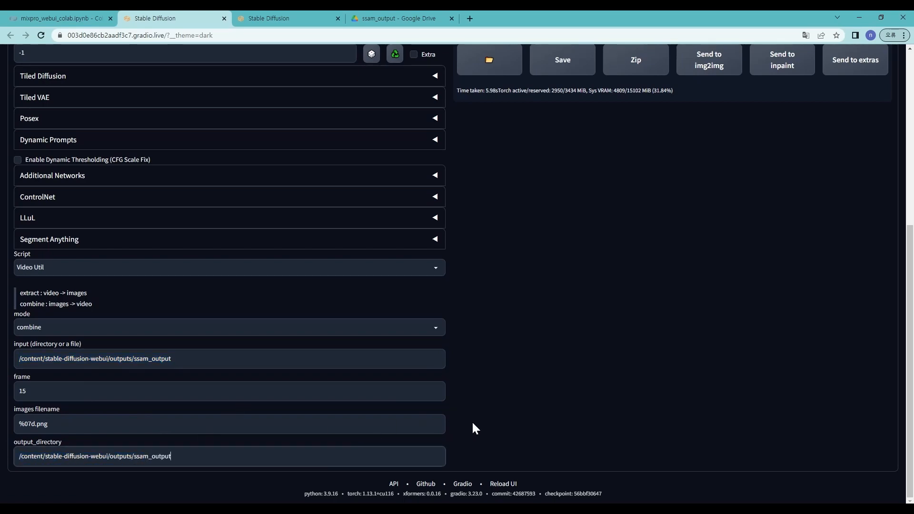
scroll(536, 422, up, 15)
click(802, 114)
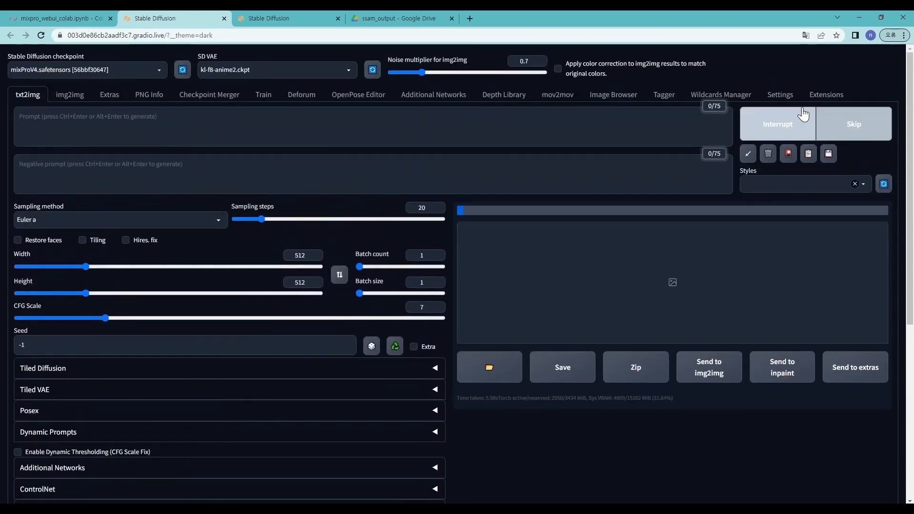
Step: Check the combine log in Colab, then reopen the ssam_output folder in Google Drive and look for the combined video
click(95, 19)
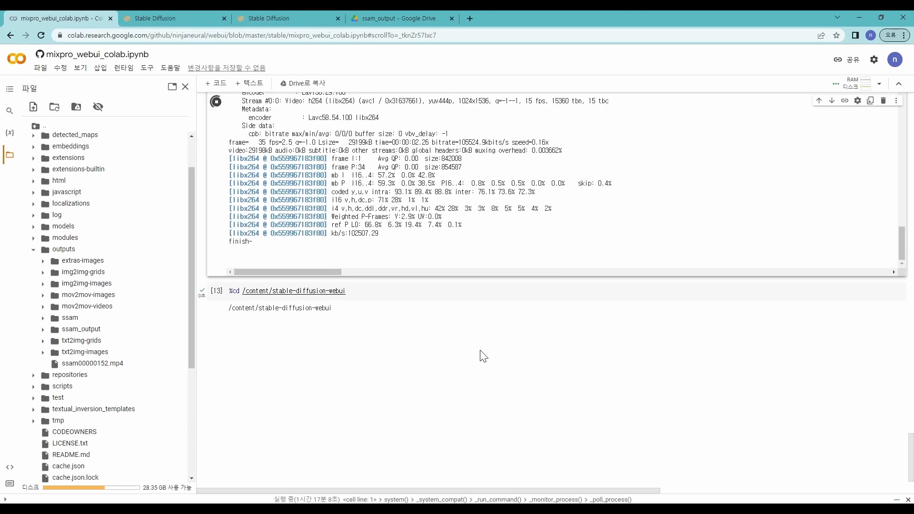
click(415, 17)
key(alt+Left)
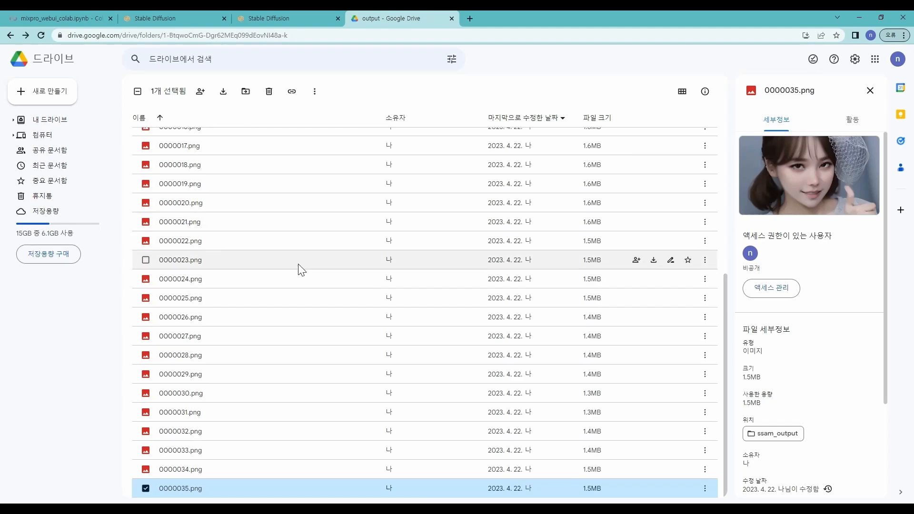
double_click(224, 250)
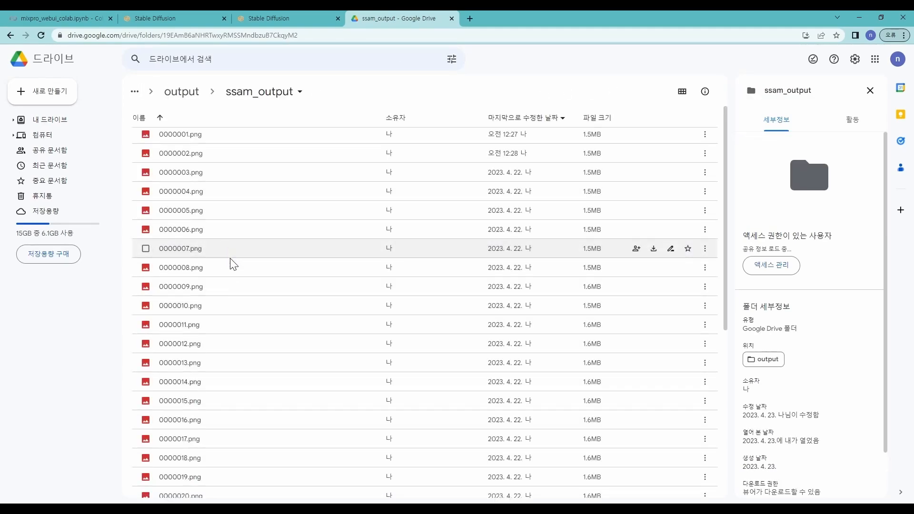
scroll(226, 286, down, 7)
key(alt+Left)
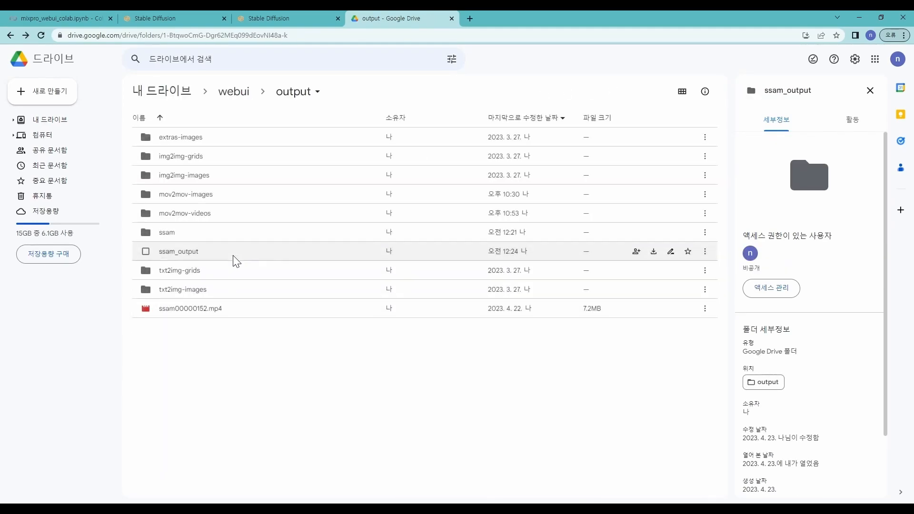
double_click(234, 245)
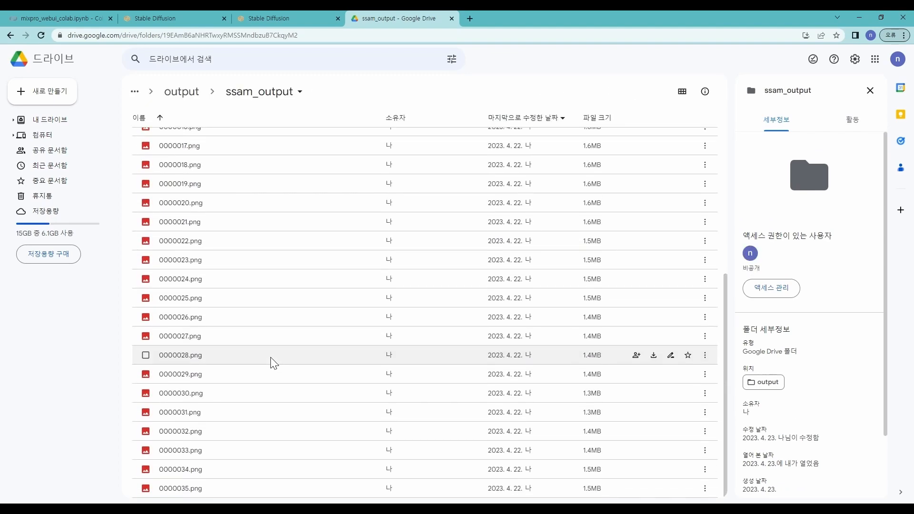
scroll(275, 369, down, 7)
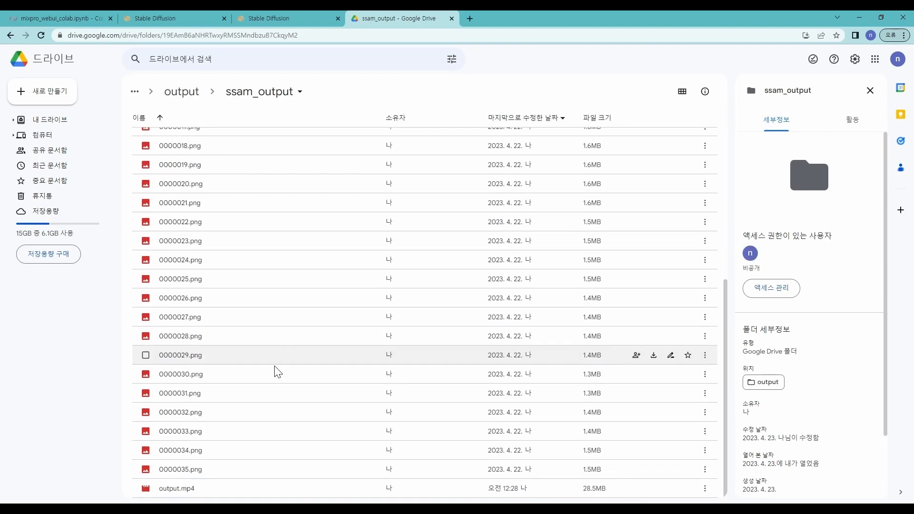
Step: Open output.mp4 from the ssam_output folder, download it, and close its preview
double_click(208, 487)
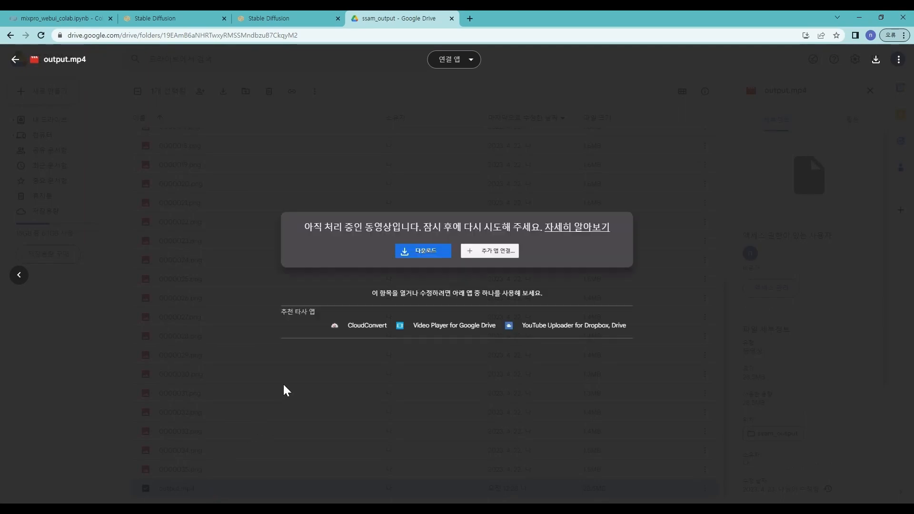
click(402, 252)
click(262, 319)
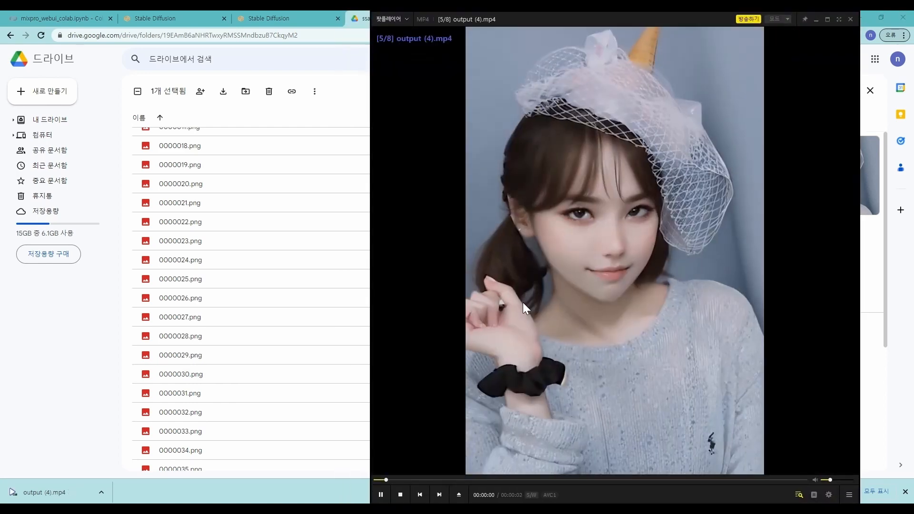
Step: Pause the downloaded output (4).mp4 in the video player and replay it from near the beginning
click(522, 302)
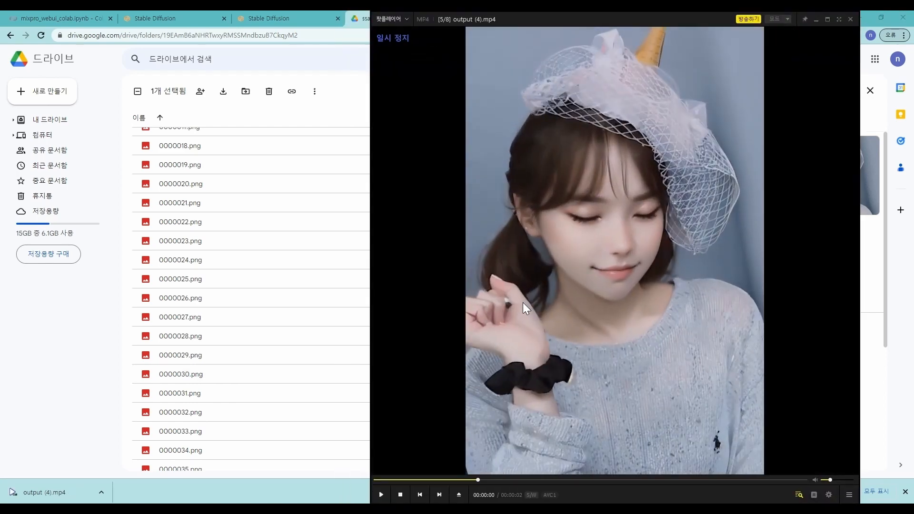
click(389, 478)
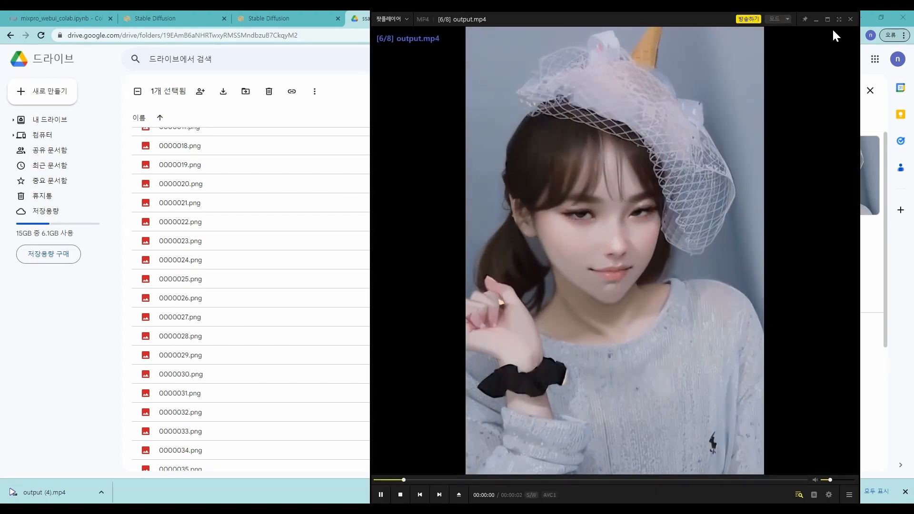
Step: Play the output (3).mp4 video in the player, pause it, and replay it from the beginning
click(850, 19)
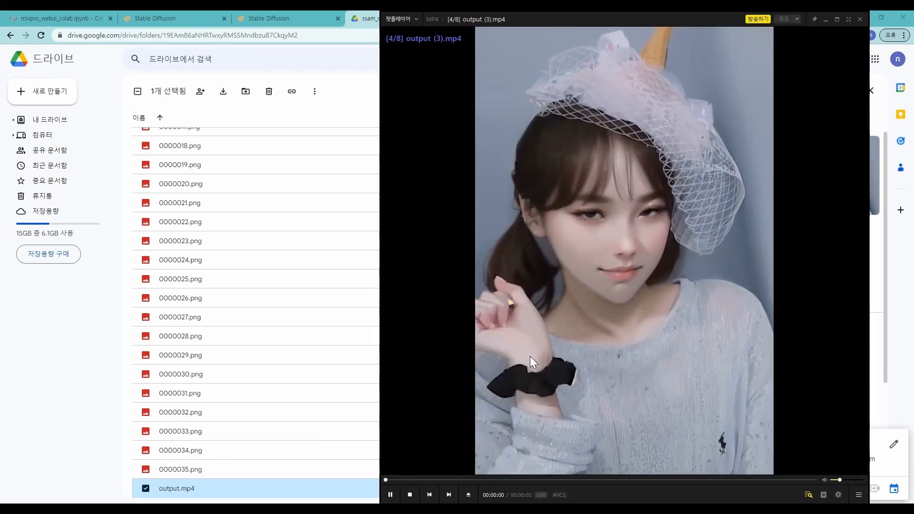
click(530, 356)
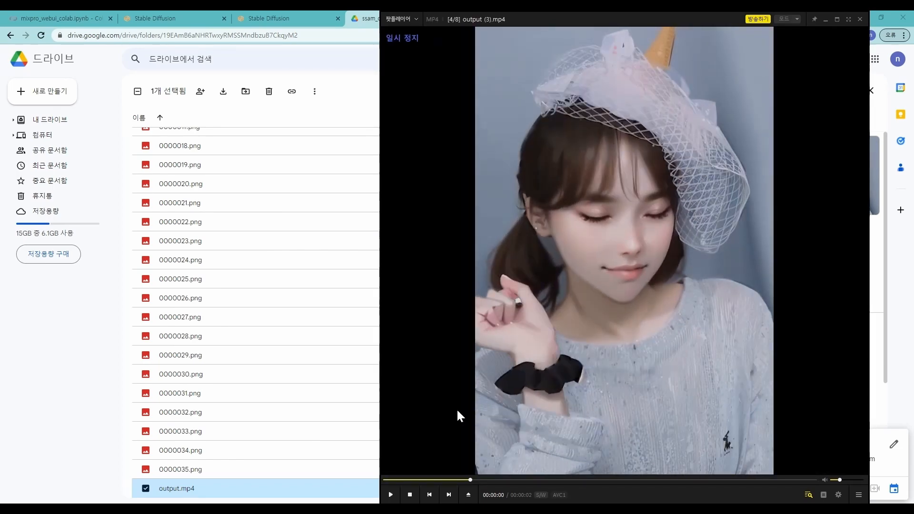
drag(421, 480, 353, 461)
click(672, 384)
Step: Compare output (4).mp4 and output-4x-RIFE-RIFE4.0-60fps.mp4 in side-by-side player windows, then close the players
drag(672, 385, 913, 381)
drag(913, 333, 292, 247)
drag(913, 266, 346, 171)
click(214, 183)
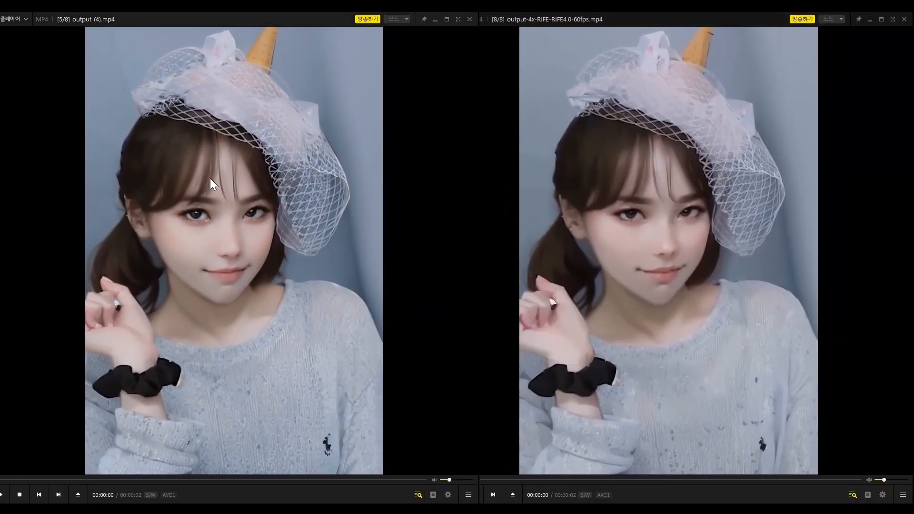
click(671, 235)
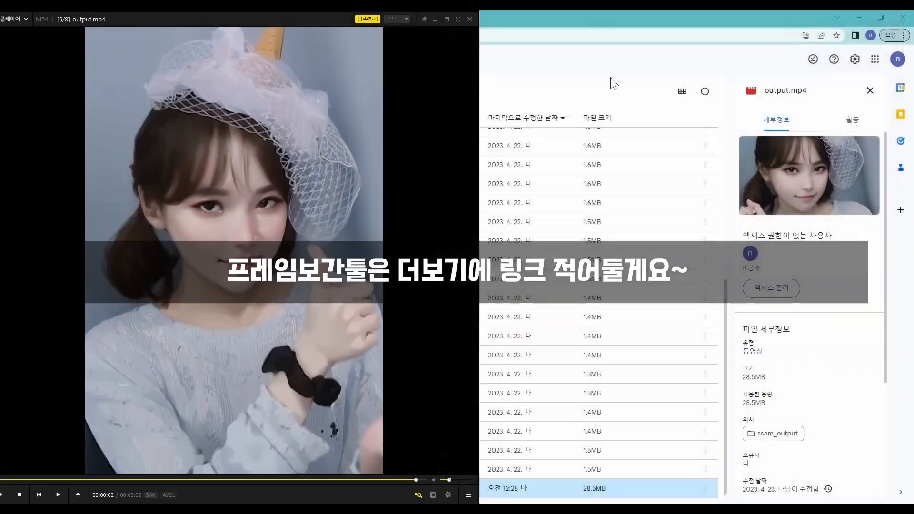
click(470, 20)
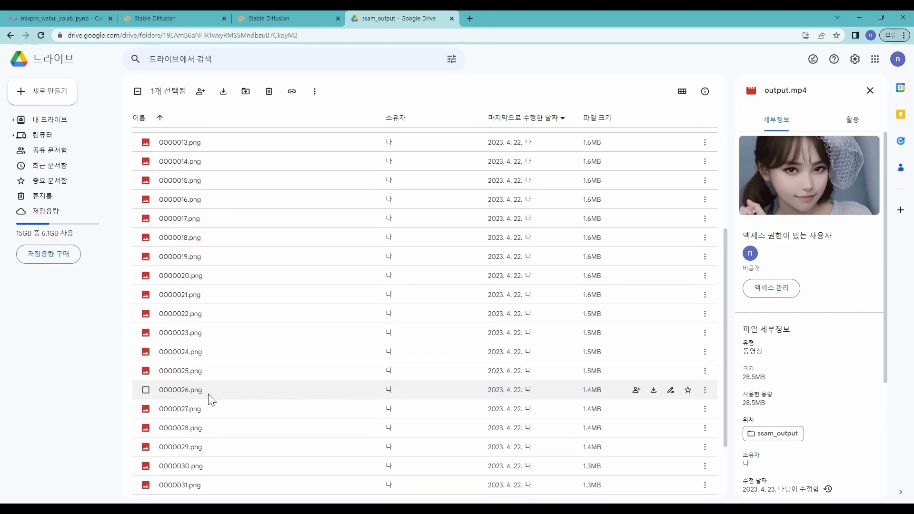
Step: Delete output.mp4 from the ssam_output folder in Google Drive and return to the parent output folder
right_click(193, 490)
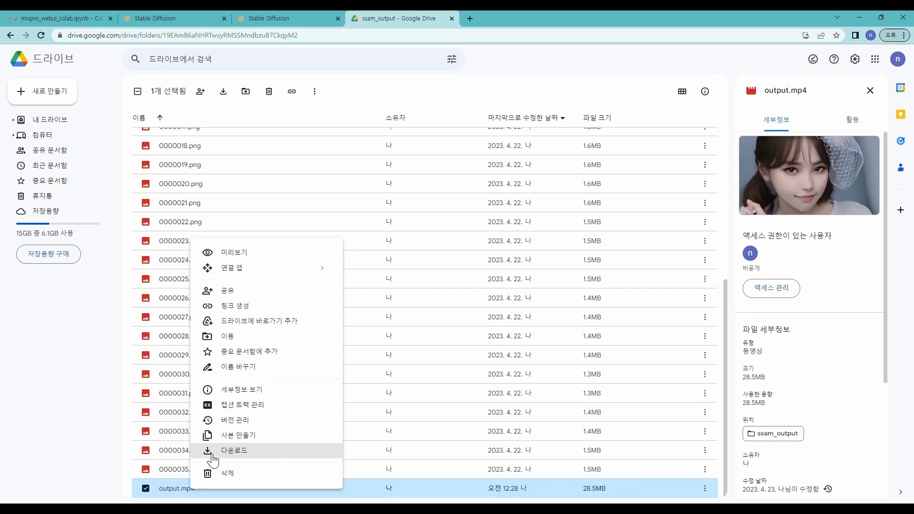
click(238, 472)
key(alt+Left)
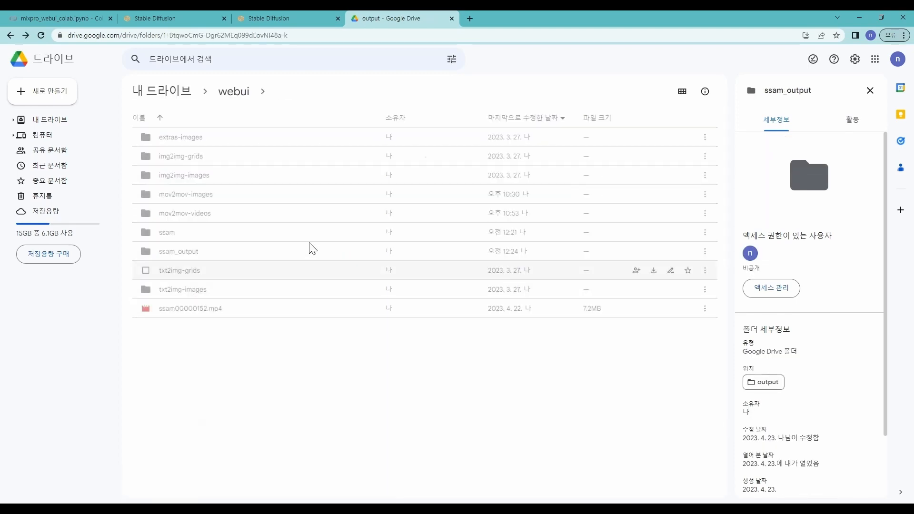
double_click(242, 231)
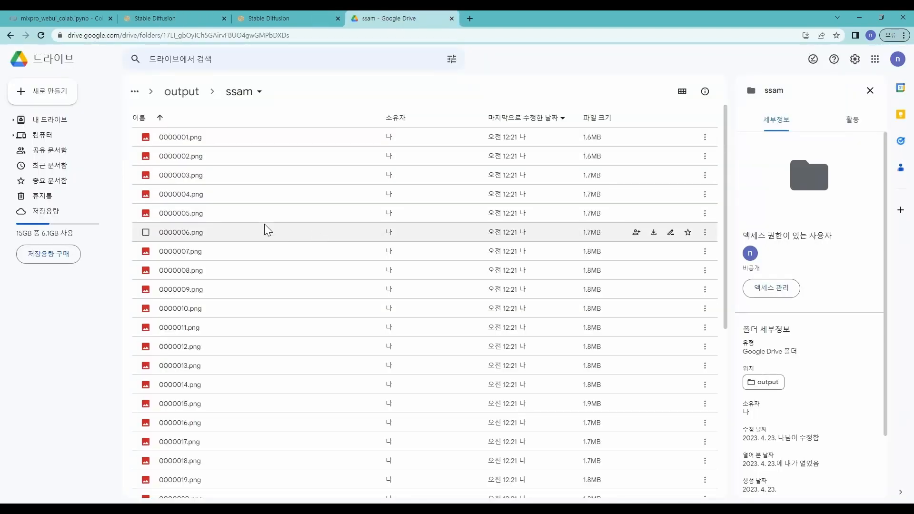
scroll(221, 355, down, 5)
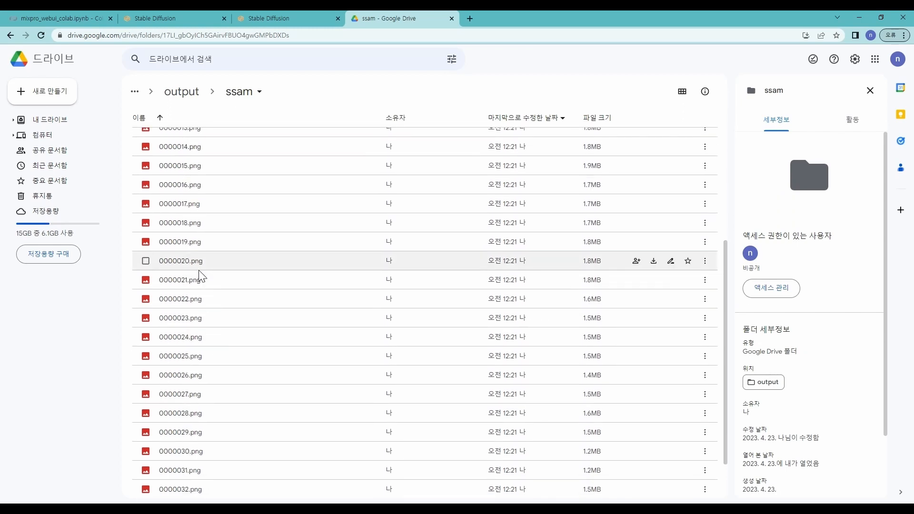
click(198, 267)
click(214, 357)
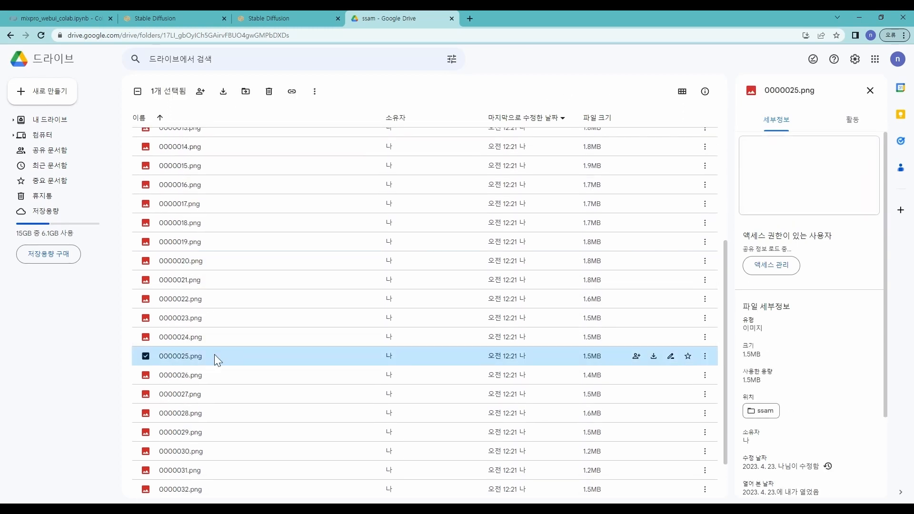
scroll(224, 364, down, 1)
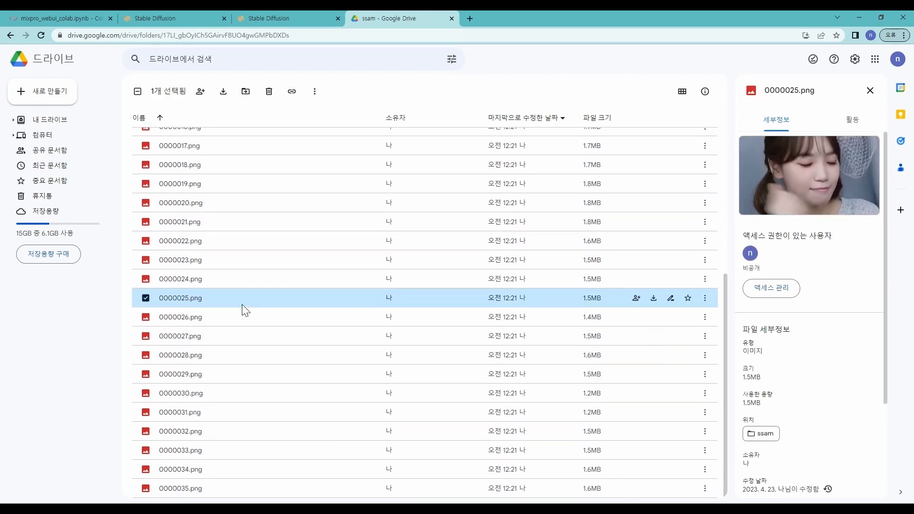
shift+click(224, 485)
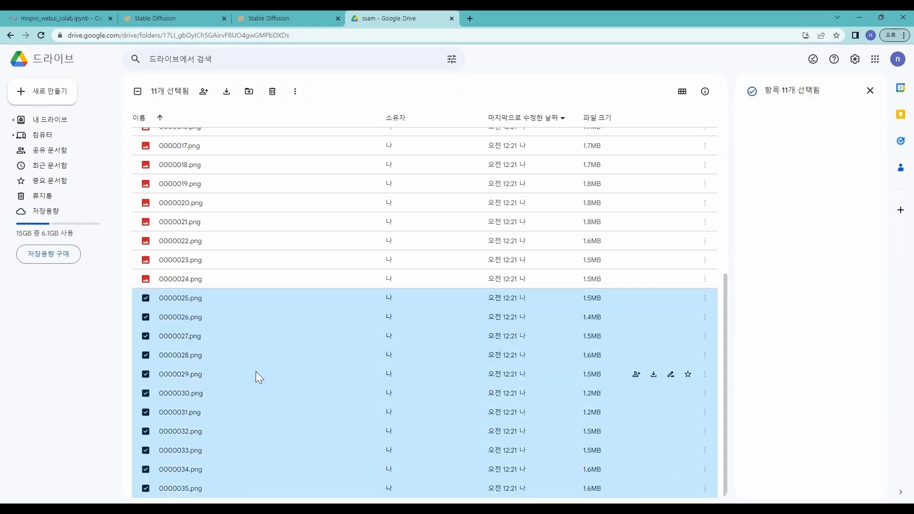
Step: Create a new folder named ssam2 inside the output folder
key(alt+Left)
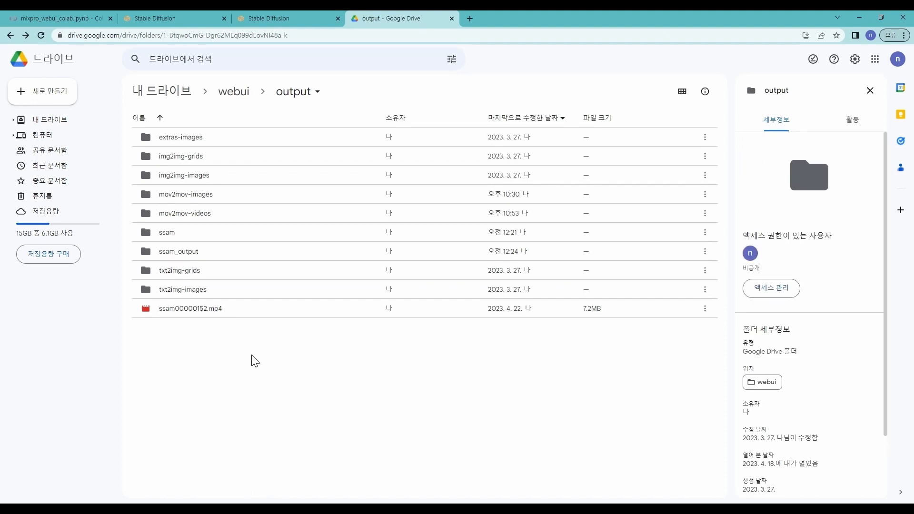
click(249, 347)
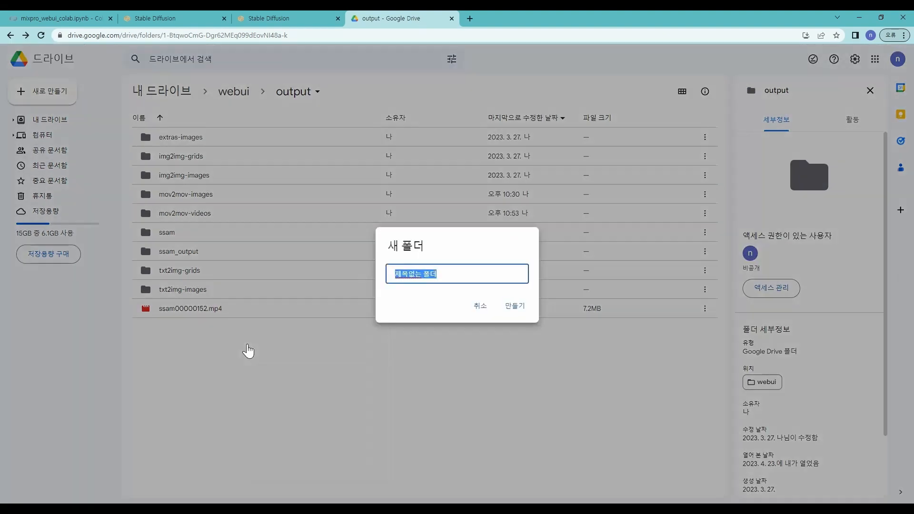
text(ssam2)
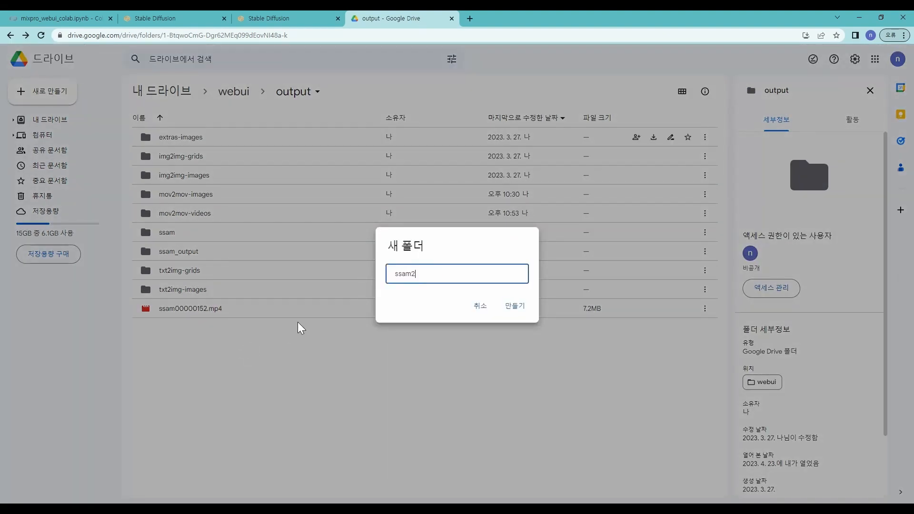
key(Return)
Step: Move frames 0000025.png through 0000035.png from the ssam folder into webui/output/ssam2
double_click(267, 238)
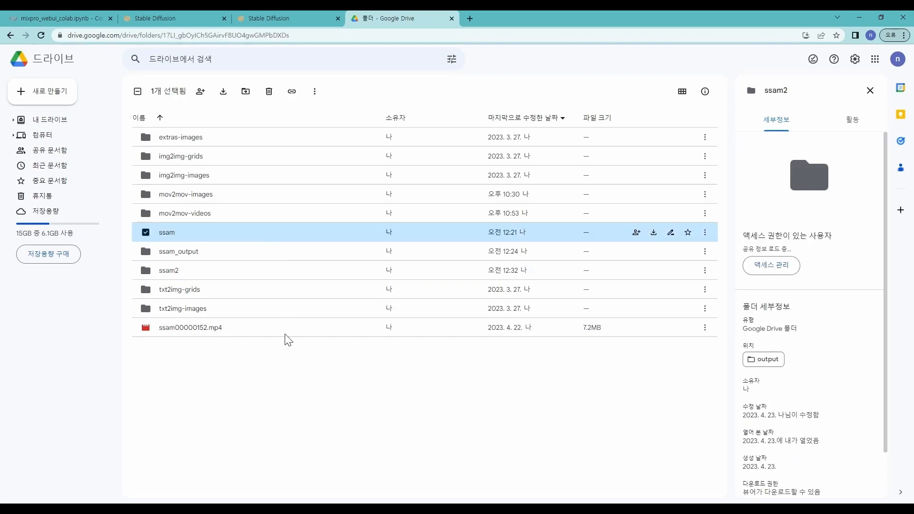
scroll(285, 342, down, 4)
scroll(284, 341, down, 3)
click(249, 299)
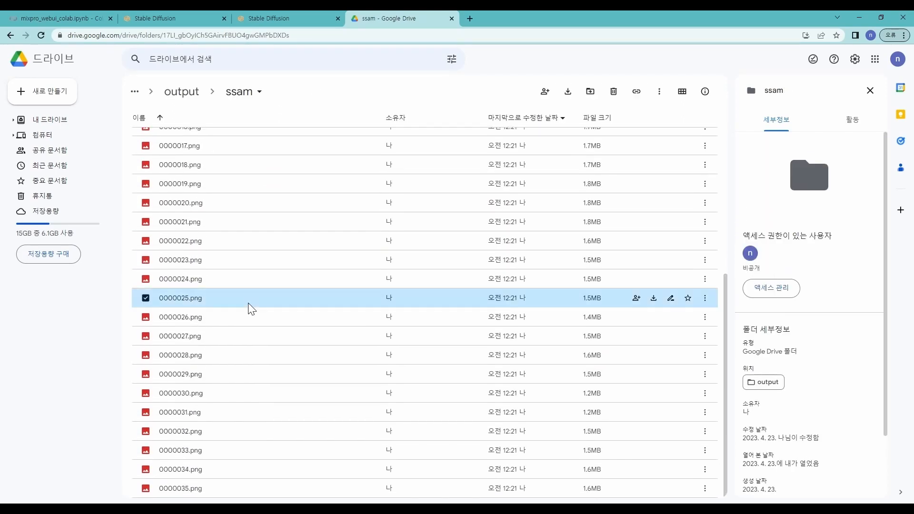
shift+click(227, 486)
right_click(221, 352)
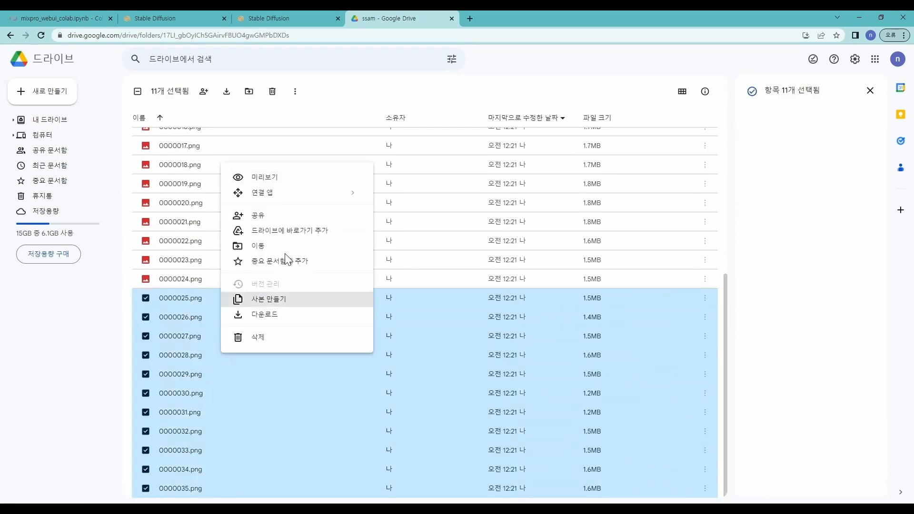
scroll(285, 248, up, 4)
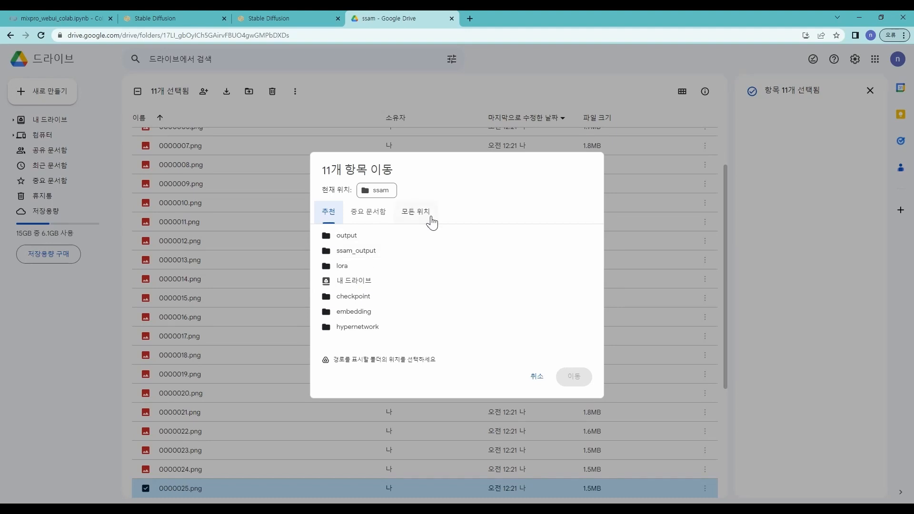
click(419, 211)
double_click(356, 237)
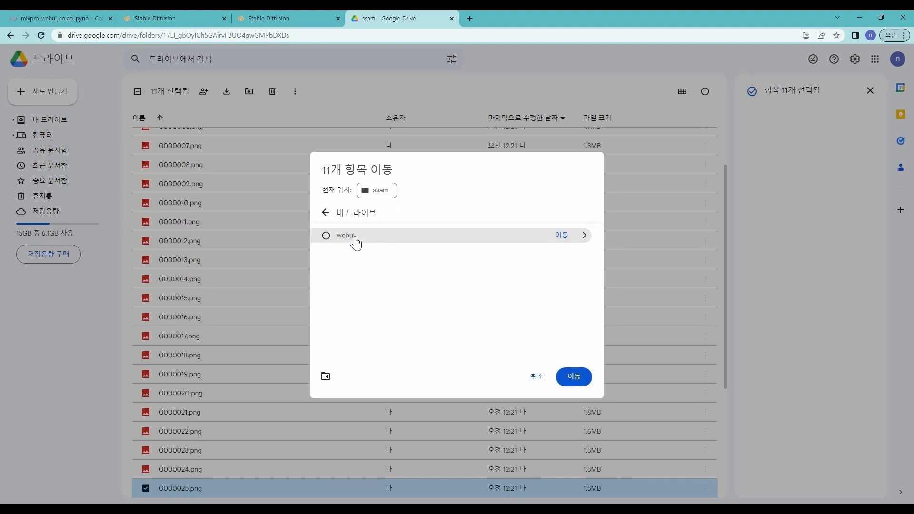
double_click(355, 237)
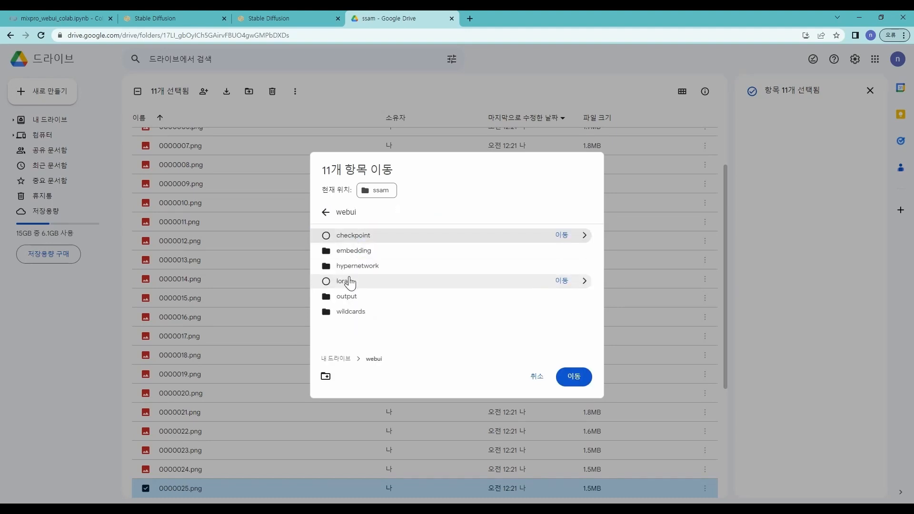
double_click(354, 297)
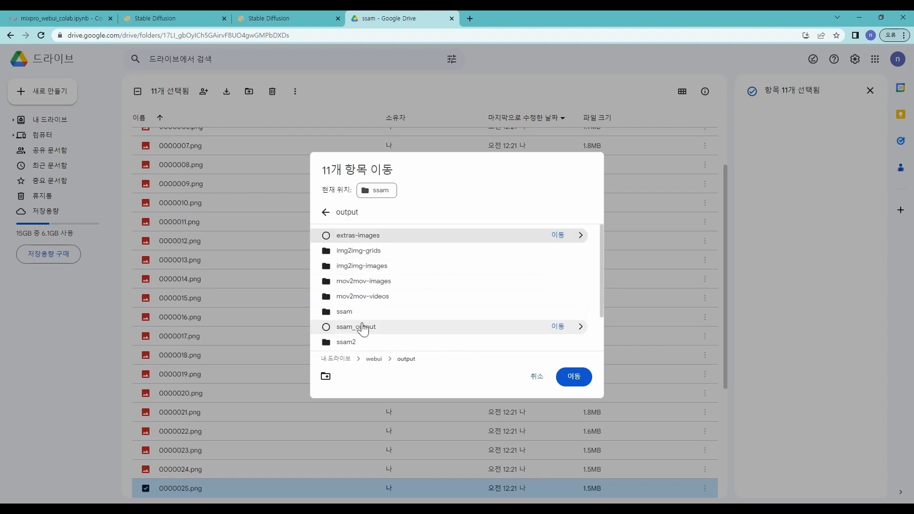
double_click(371, 343)
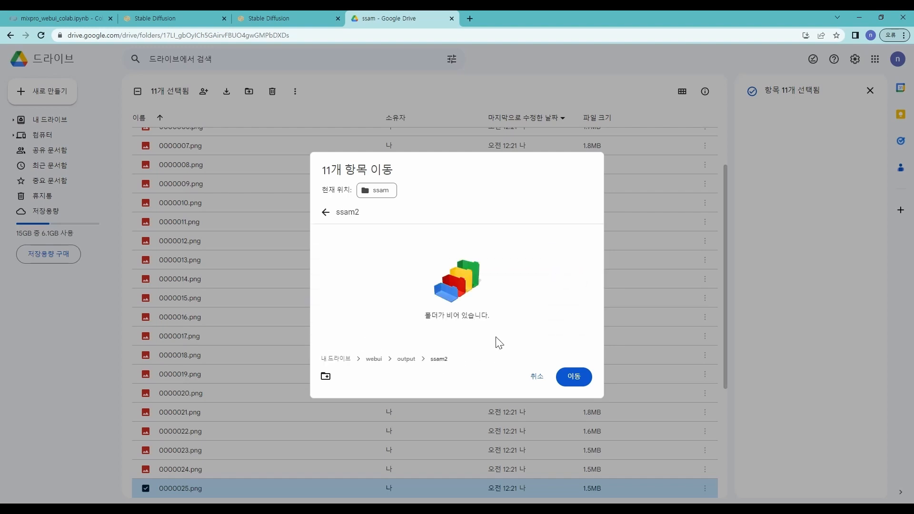
click(575, 377)
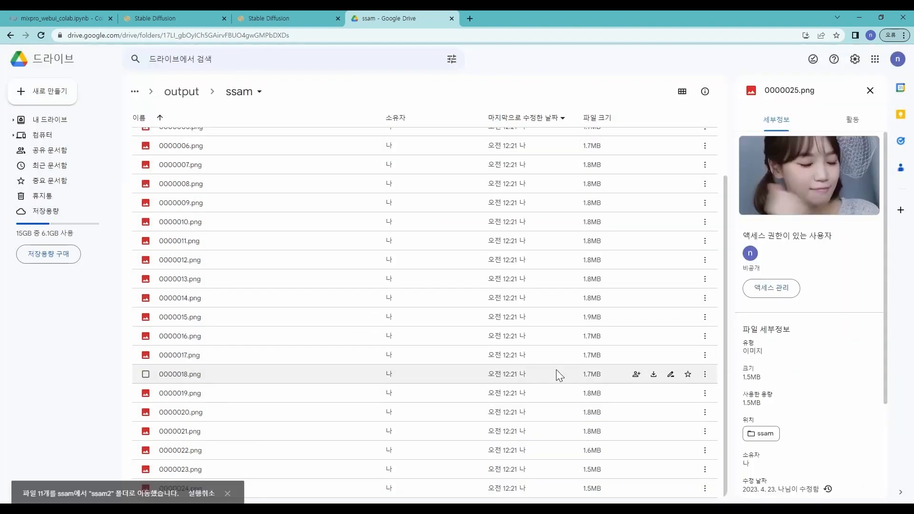
Step: Open the ssam2 folder and check that it holds the moved frames
key(alt+Left)
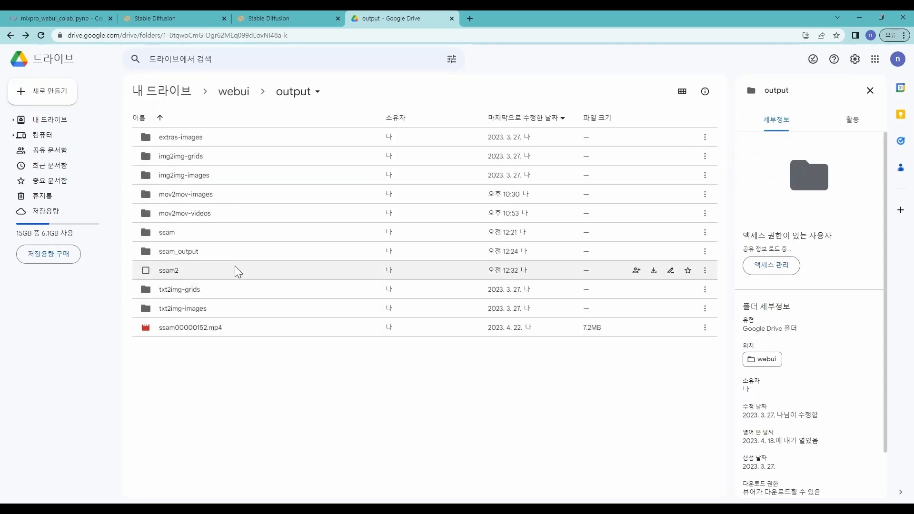
click(235, 270)
double_click(235, 270)
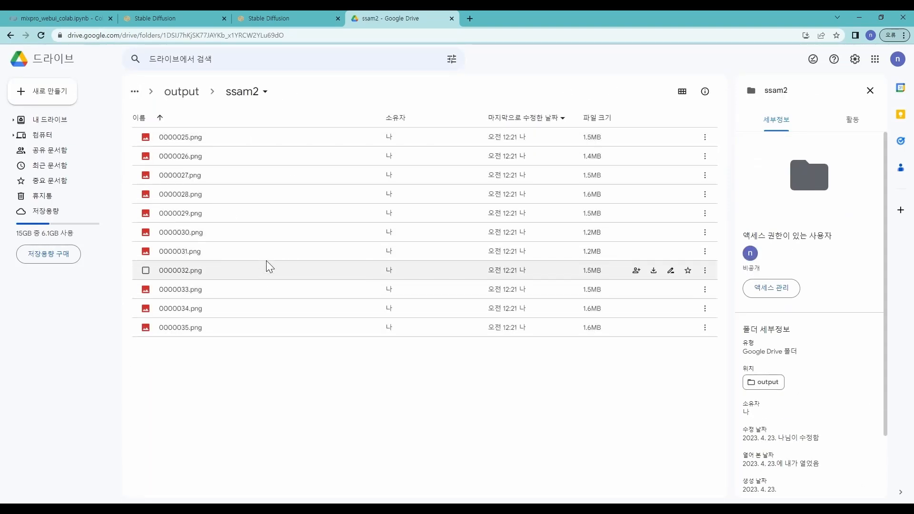
Step: In Stable Diffusion, set the img2img batch input directory to /content/stable-diffusion-webui/outputs/ssam2, the output directory to /content/stable-diffusion-webui/outputs/ssam2_output, and start generating
click(203, 13)
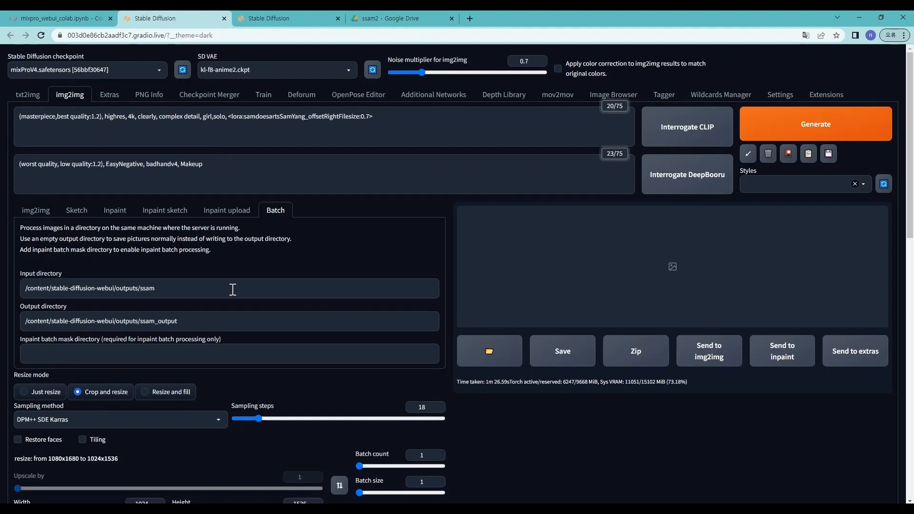
click(156, 324)
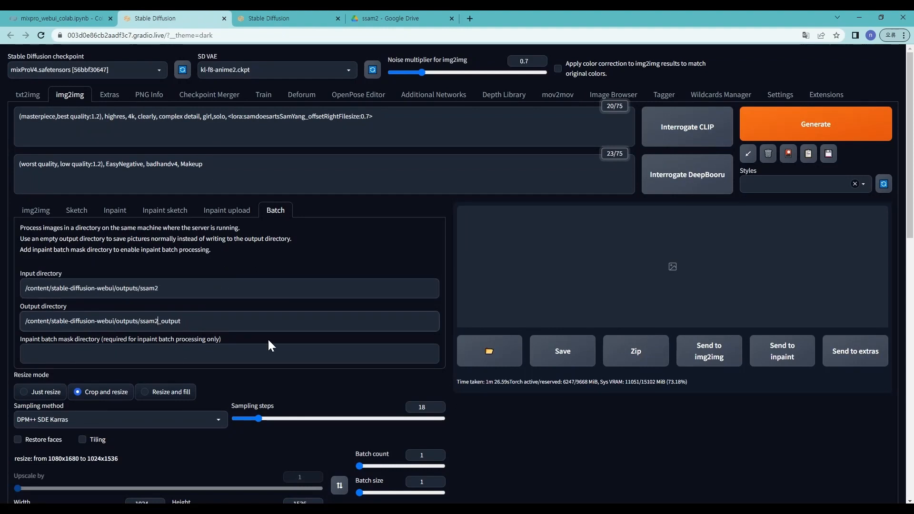
click(753, 120)
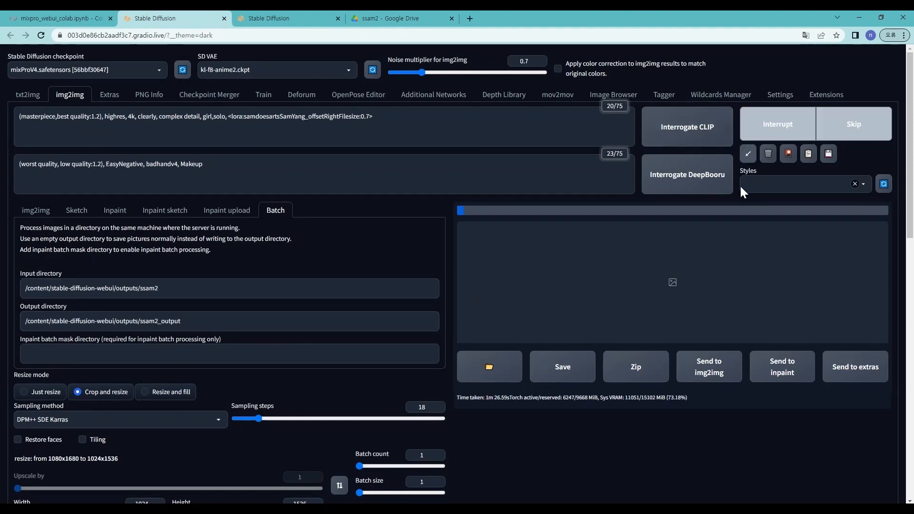
Step: Check the batch progress log in Colab, then open the ssam2_output folder in Google Drive
click(57, 12)
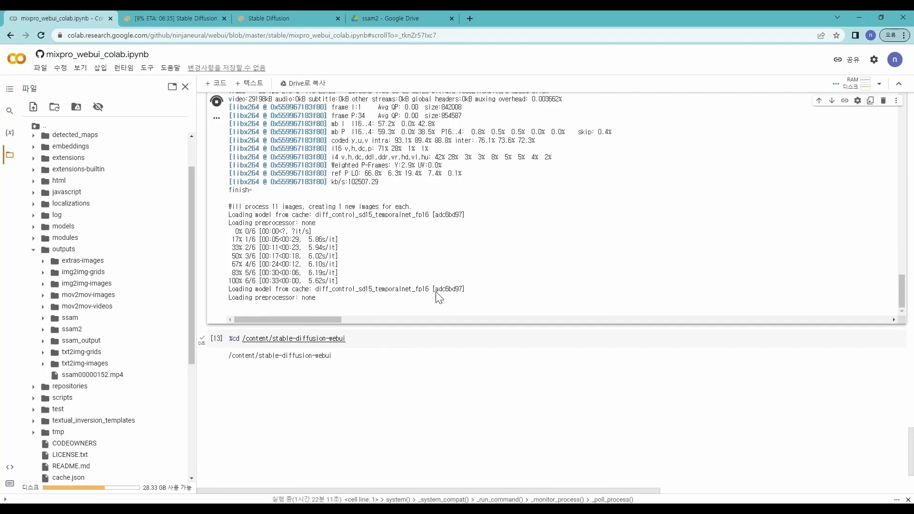
click(358, 16)
key(alt+Left)
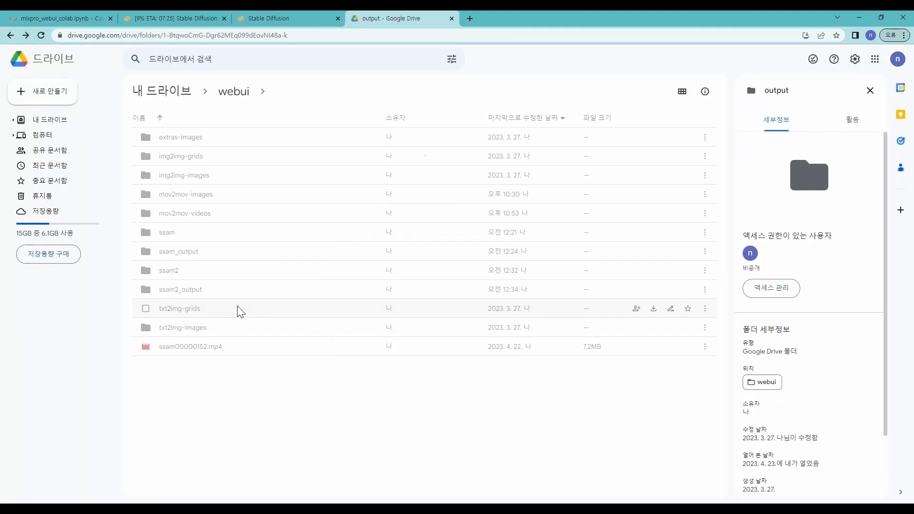
double_click(236, 294)
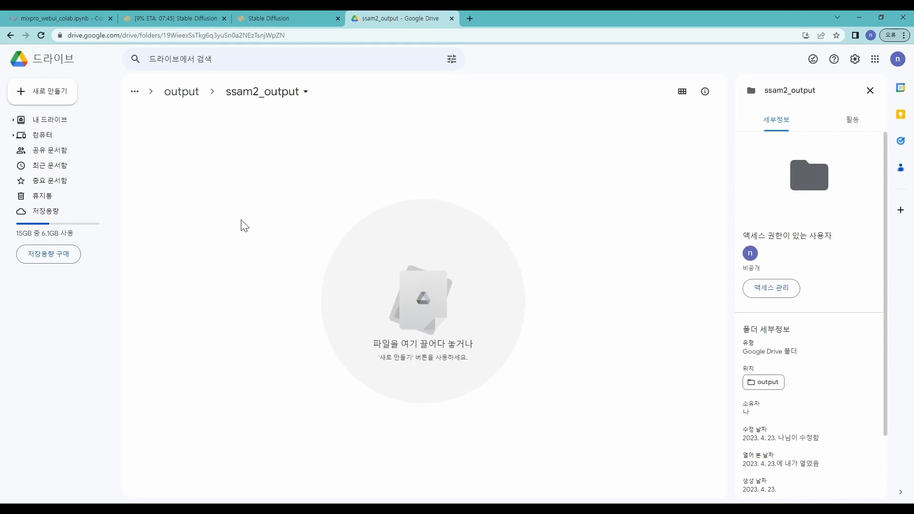
Step: Preview the generated 0000025.png, close the preview, and reopen ssam2_output from the output folder
double_click(220, 140)
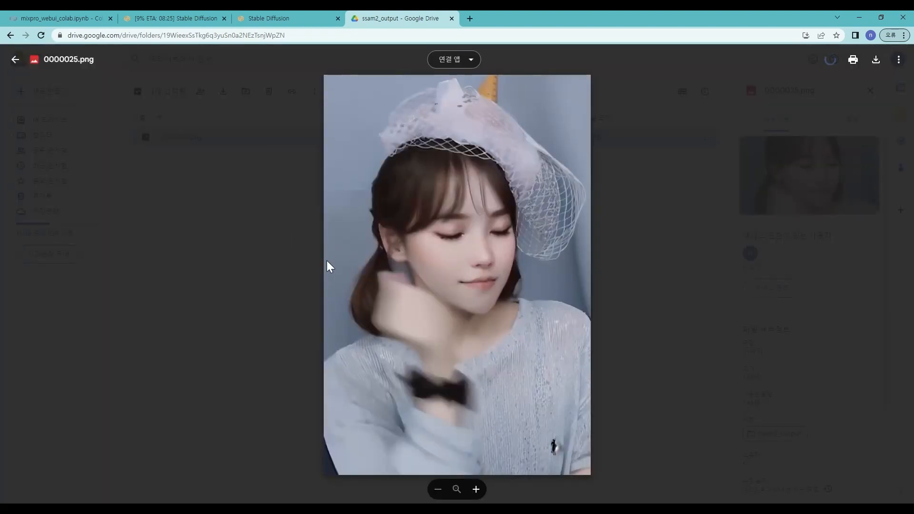
click(255, 253)
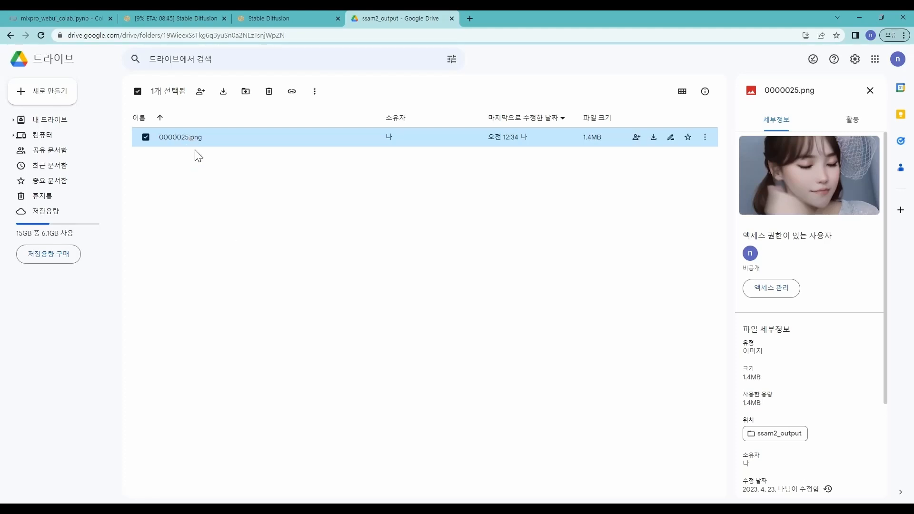
click(208, 174)
key(alt+Left)
double_click(216, 285)
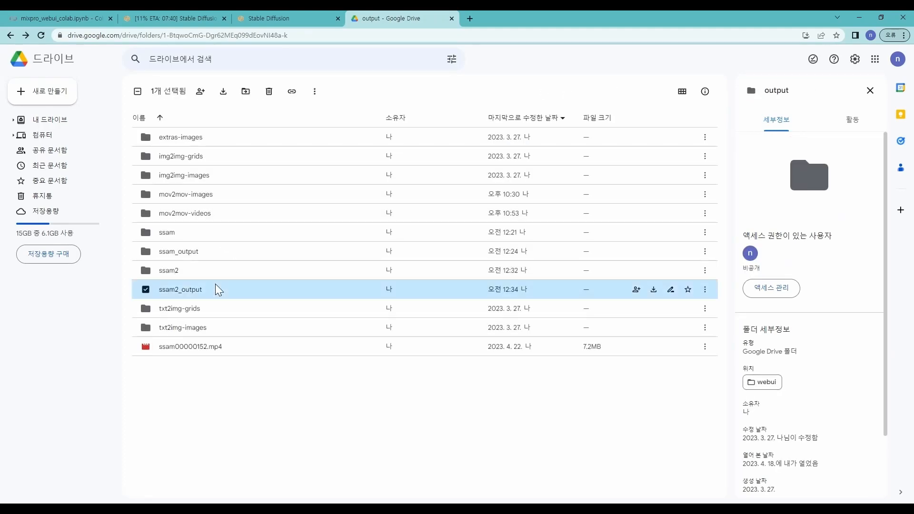
Step: Open the ssam_output folder to check its restyled frames, and return to the output folder
click(188, 141)
key(alt+Left)
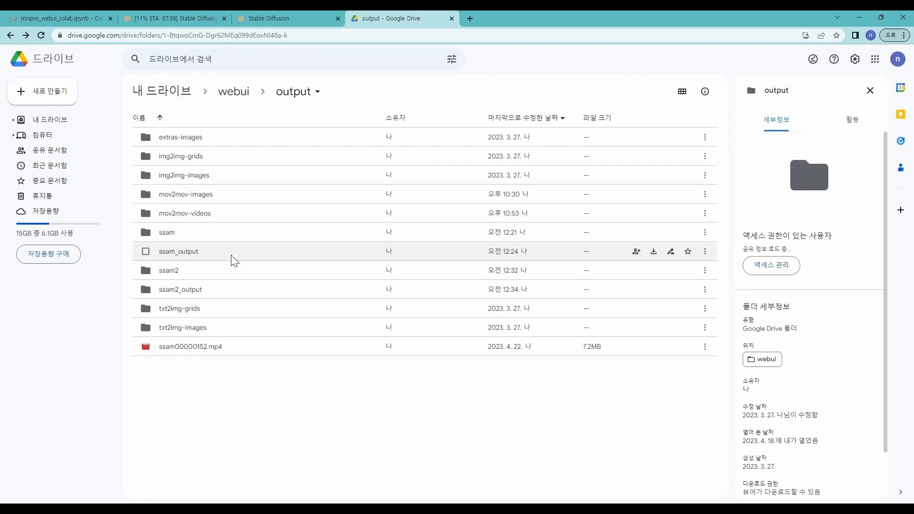
double_click(232, 257)
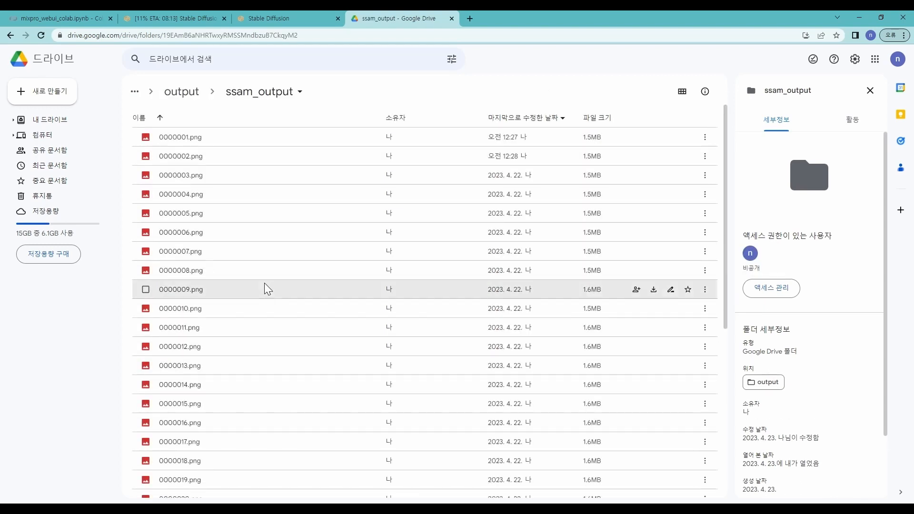
key(alt+Left)
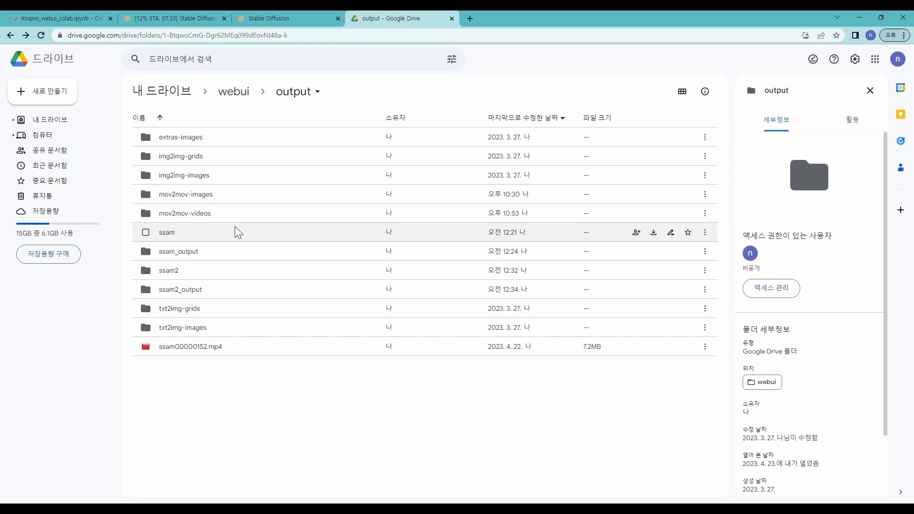
Step: Open the ssam folder and select the frames 0000014.png through 0000018.png
click(217, 240)
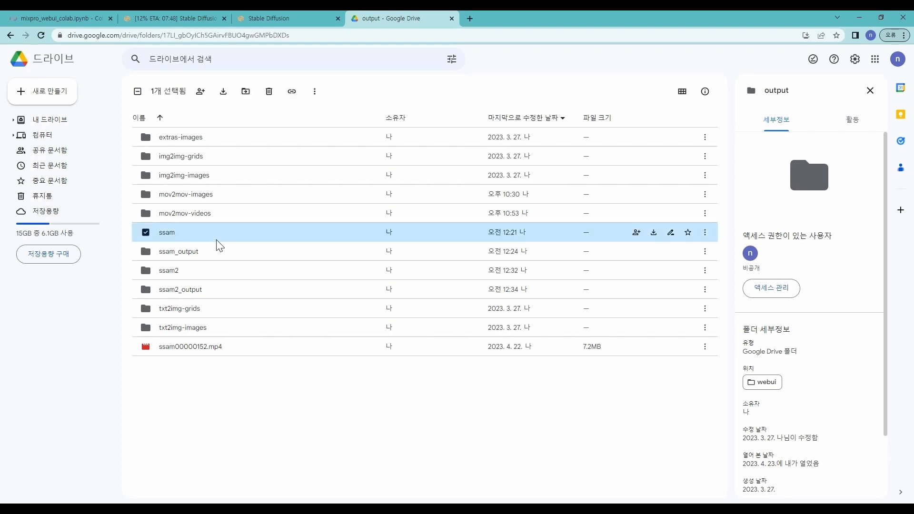
double_click(219, 246)
scroll(342, 224, down, 2)
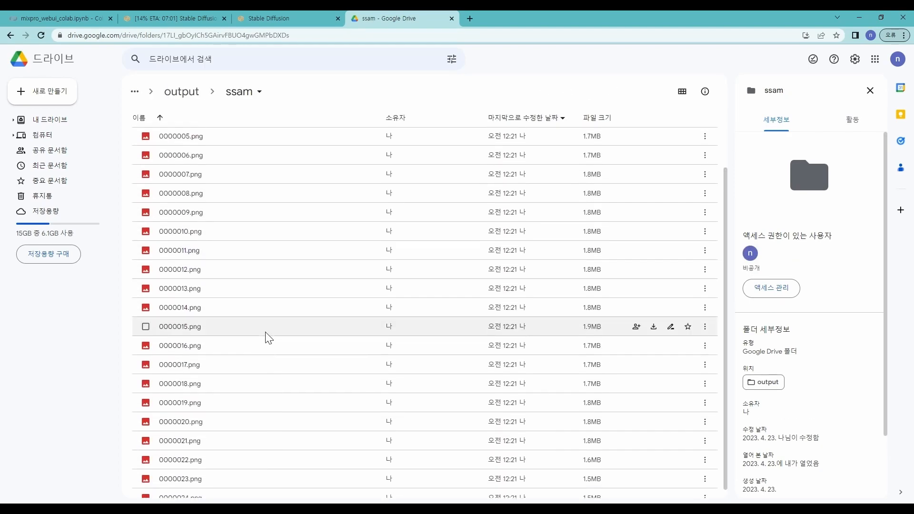
scroll(265, 332, down, 1)
double_click(270, 293)
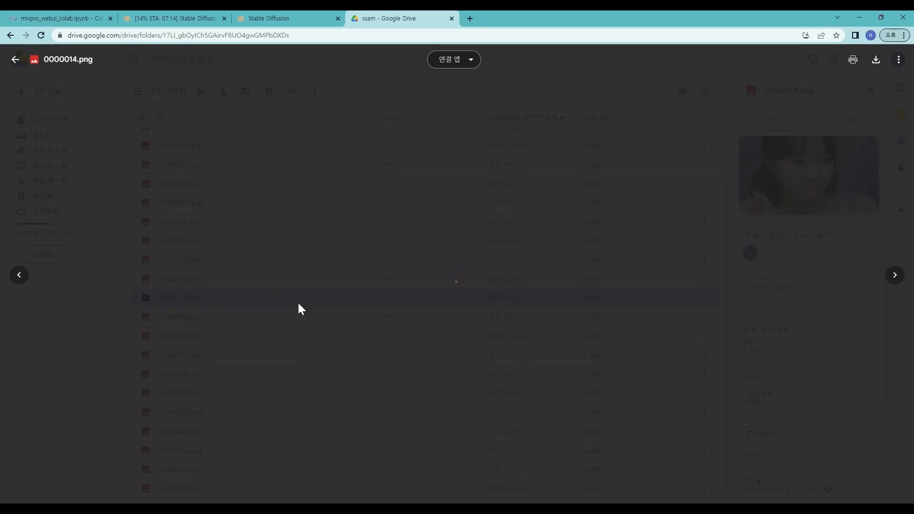
click(273, 327)
shift+click(261, 376)
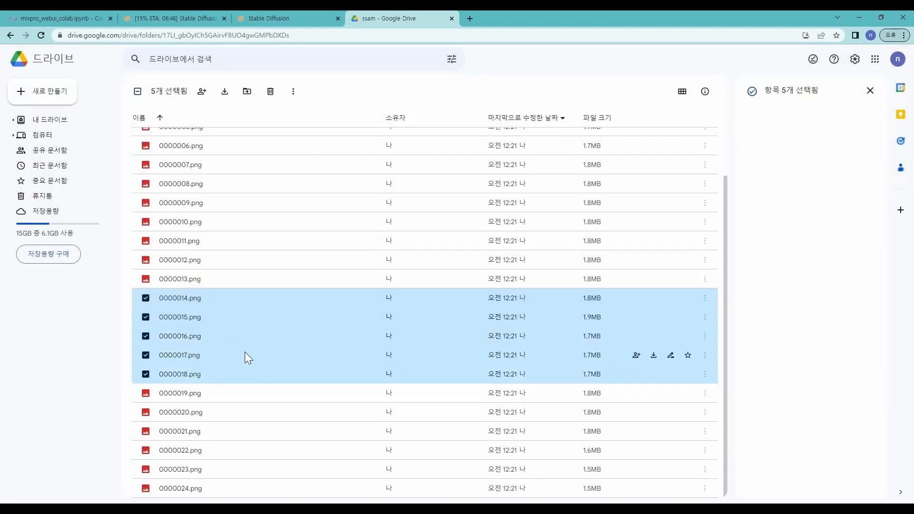
Step: In the Stable Diffusion img2img batch settings, set the CFG Scale to 12 and the denoising strength to 0.2
click(191, 18)
scroll(255, 229, down, 7)
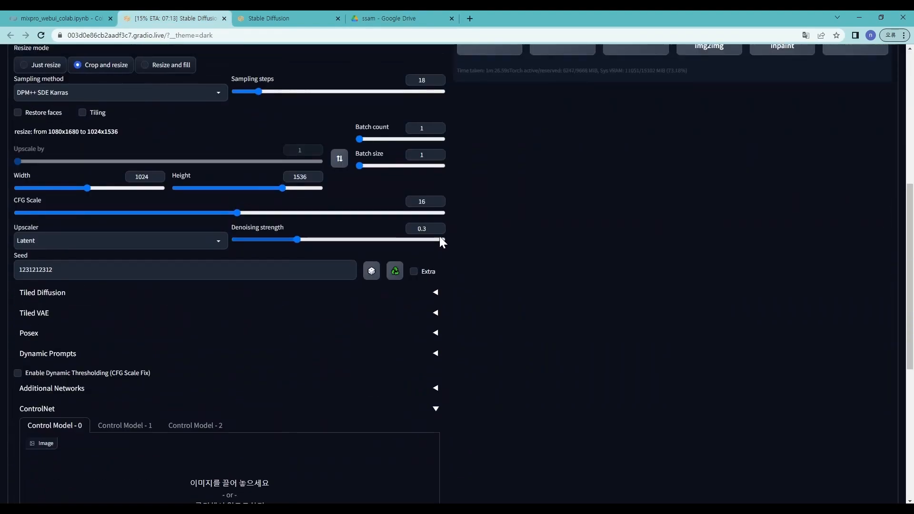
scroll(440, 241, up, 2)
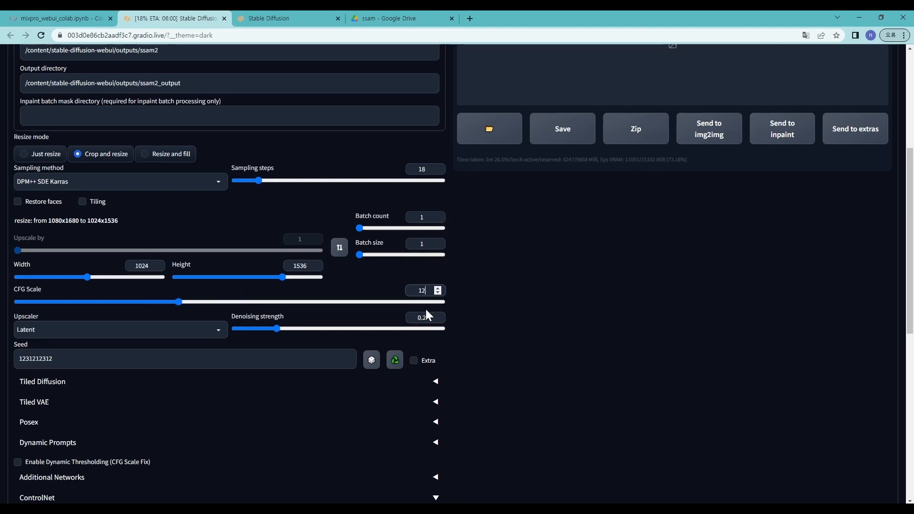
scroll(475, 364, up, 3)
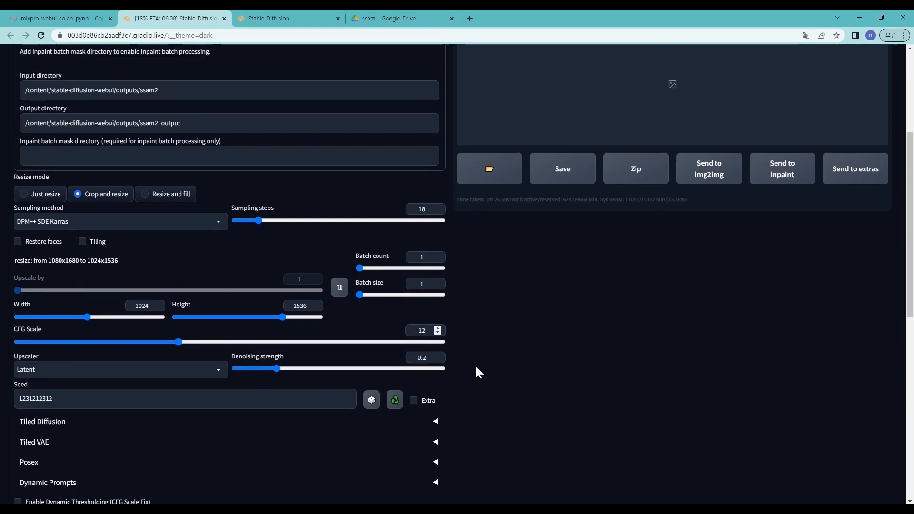
Step: Review the selected frames in Google Drive, and return to Stable Diffusion to check the img2img batch settings and progress
click(297, 15)
click(373, 16)
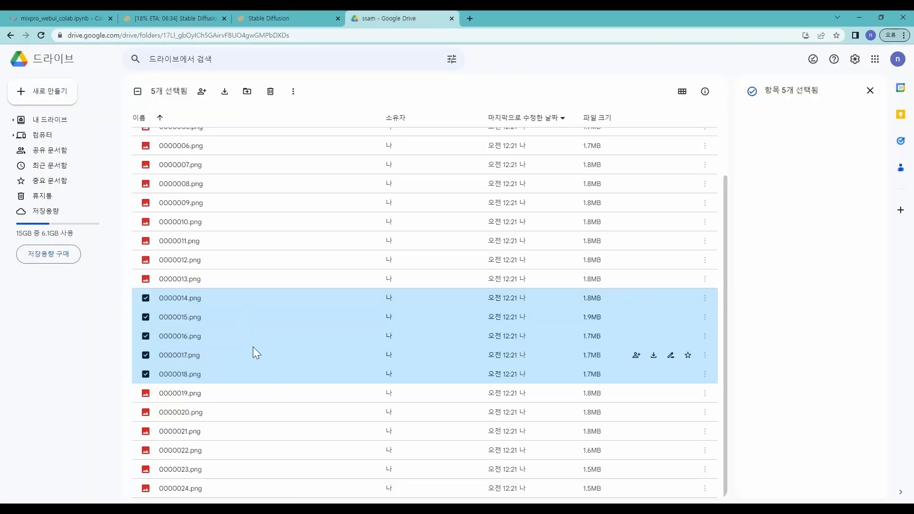
click(171, 21)
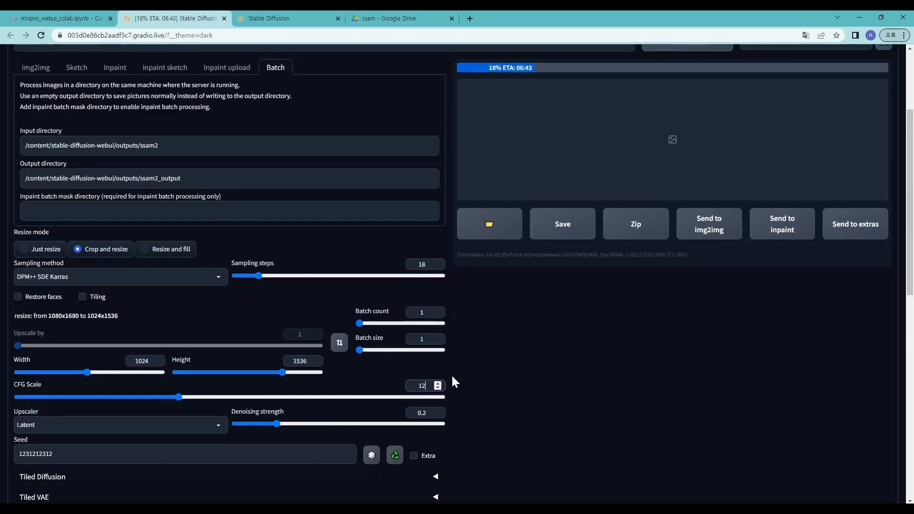
scroll(509, 363, up, 2)
scroll(510, 361, down, 2)
scroll(512, 359, up, 2)
scroll(512, 364, up, 1)
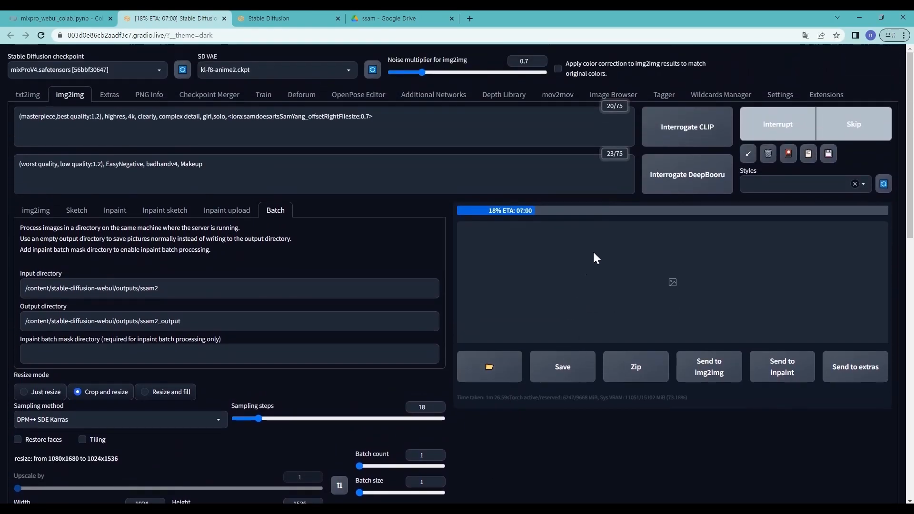